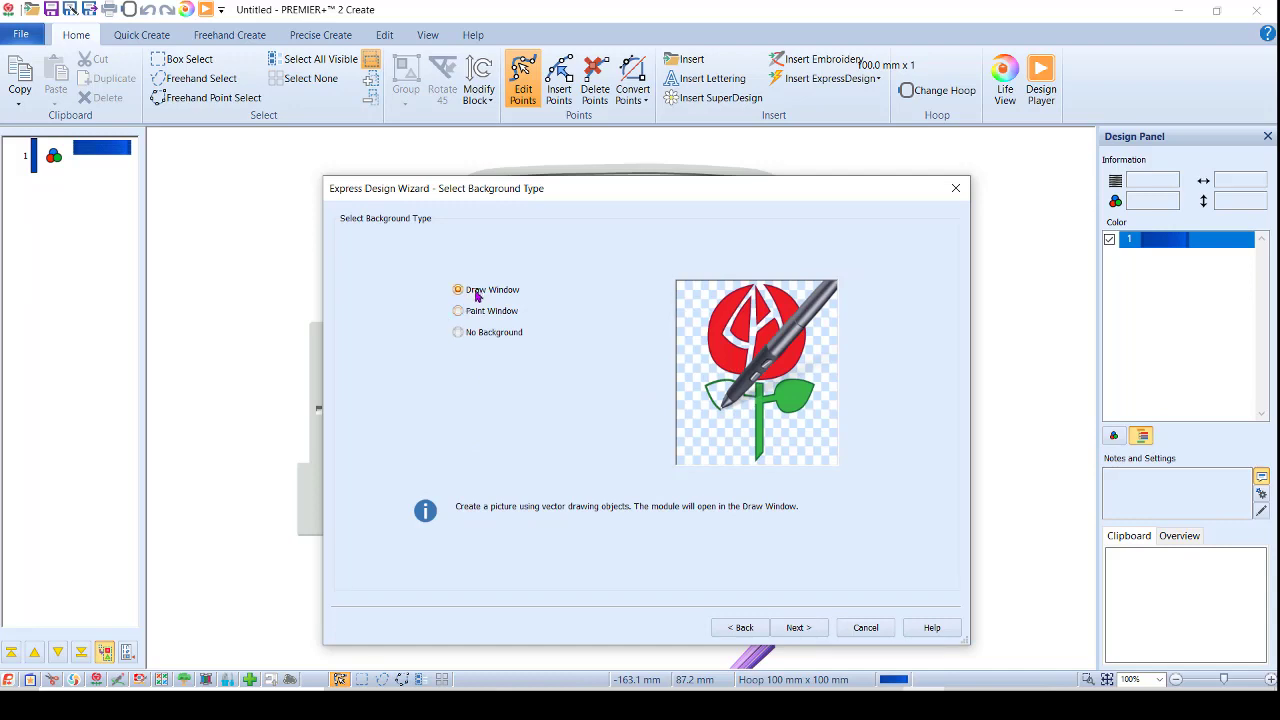
- Finish the ExpressDesign wizard with the Draw Window background and the 100 mm x 100 mm hoop
{"action": "left_click", "coordinate": [800, 628]}
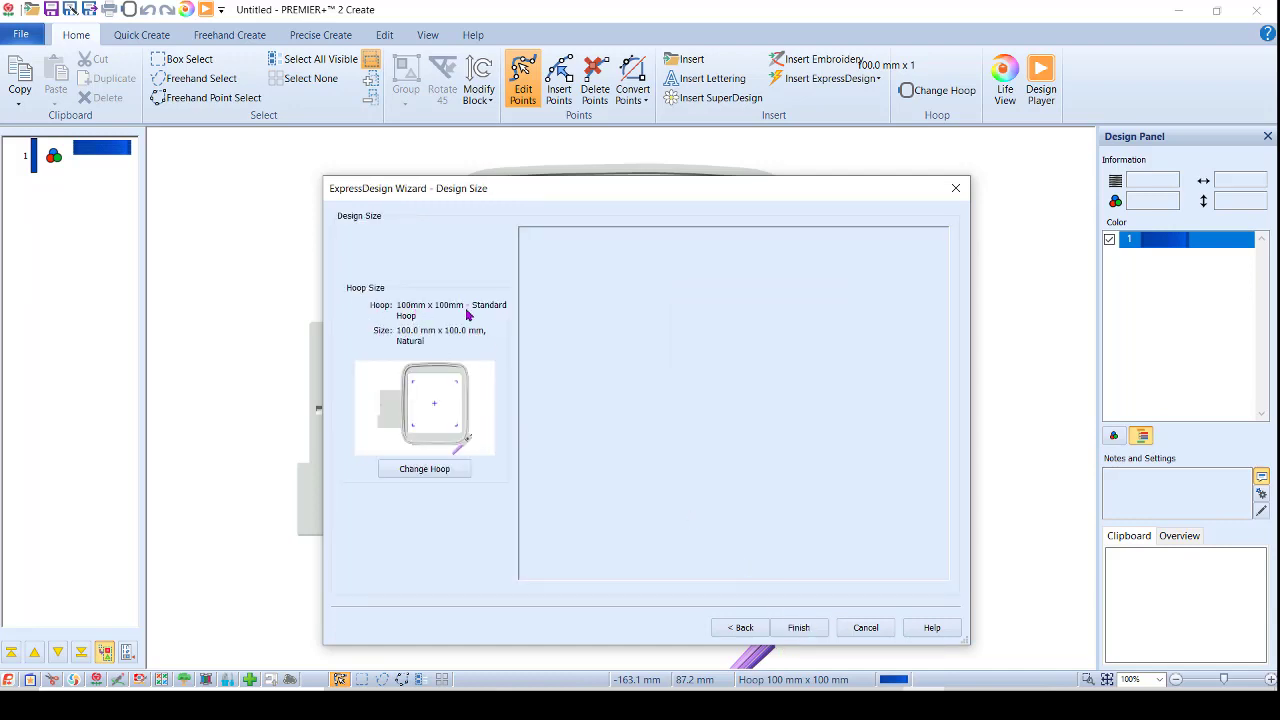
{"action": "left_click", "coordinate": [800, 627]}
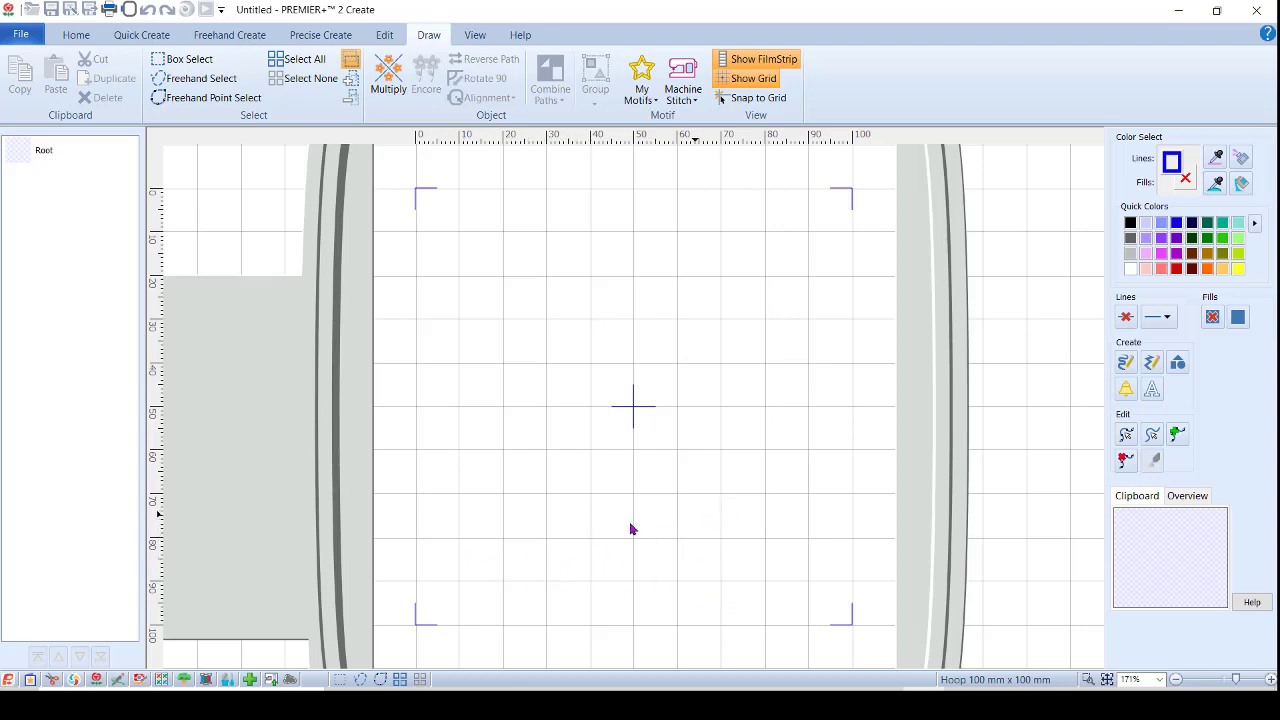
- Draw a flat-bottomed dome with preset shape 15 near the hoop's lower edge, about 73 mm wide and 17 mm high
{"action": "left_click", "coordinate": [1178, 366]}
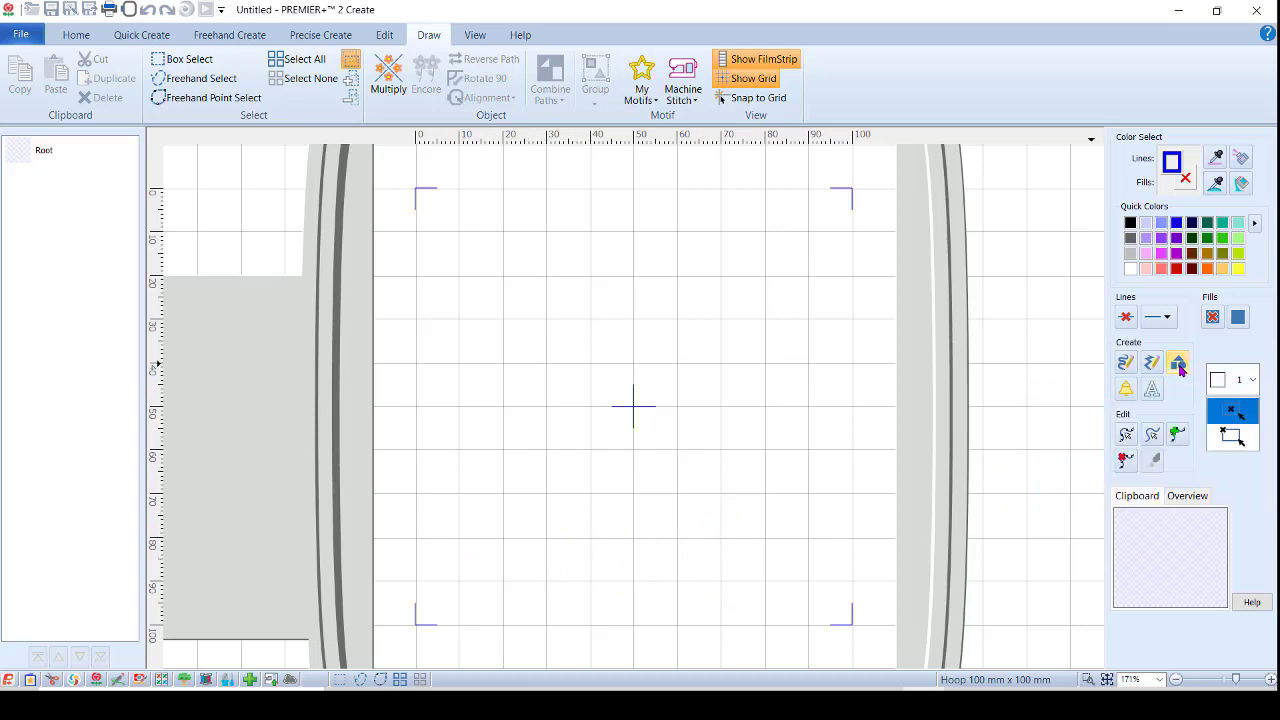
{"action": "left_click", "coordinate": [1254, 381]}
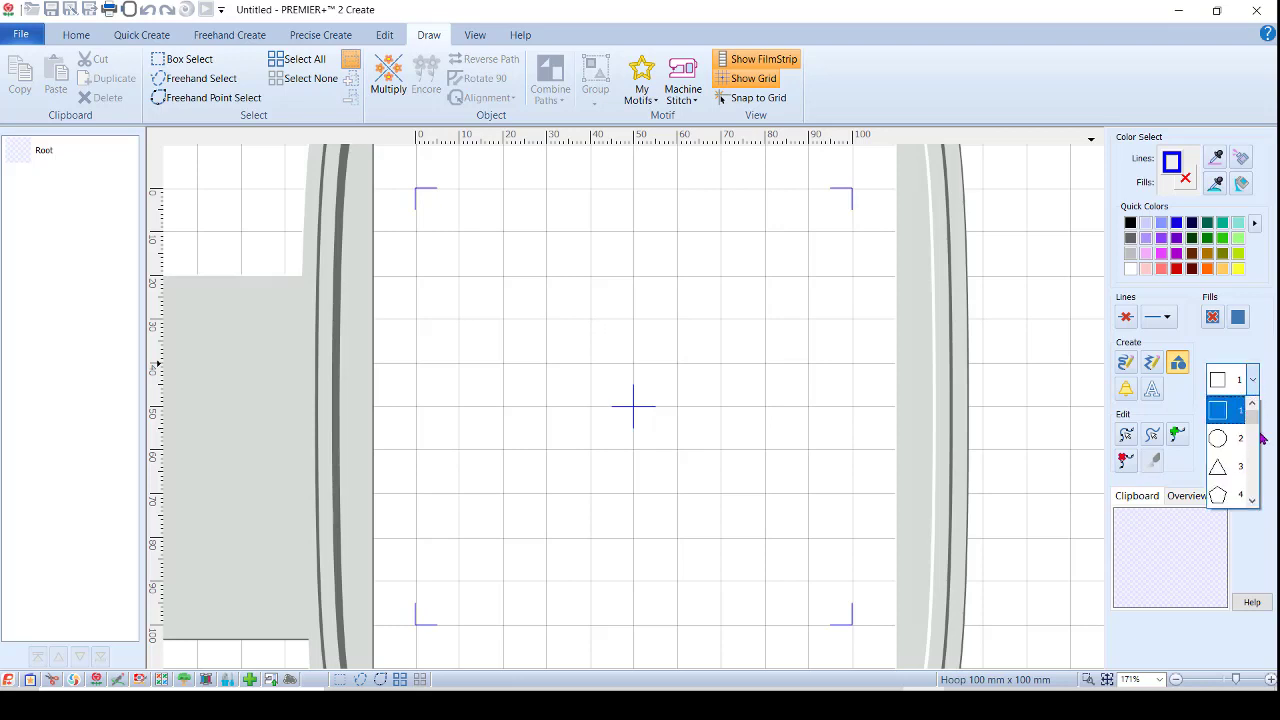
{"action": "scroll", "coordinate": [1254, 430], "scroll_direction": "down", "scroll_amount": 3}
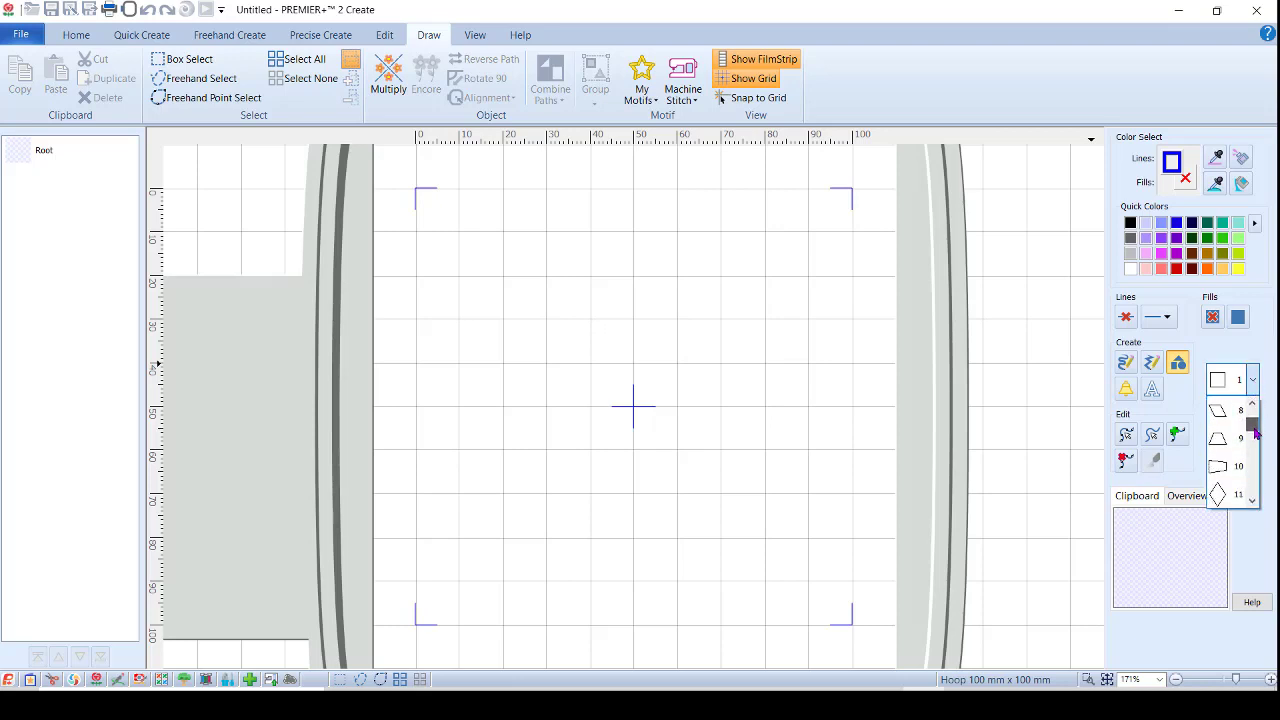
{"action": "left_click_drag", "start_coordinate": [1255, 433], "coordinate": [1256, 440]}
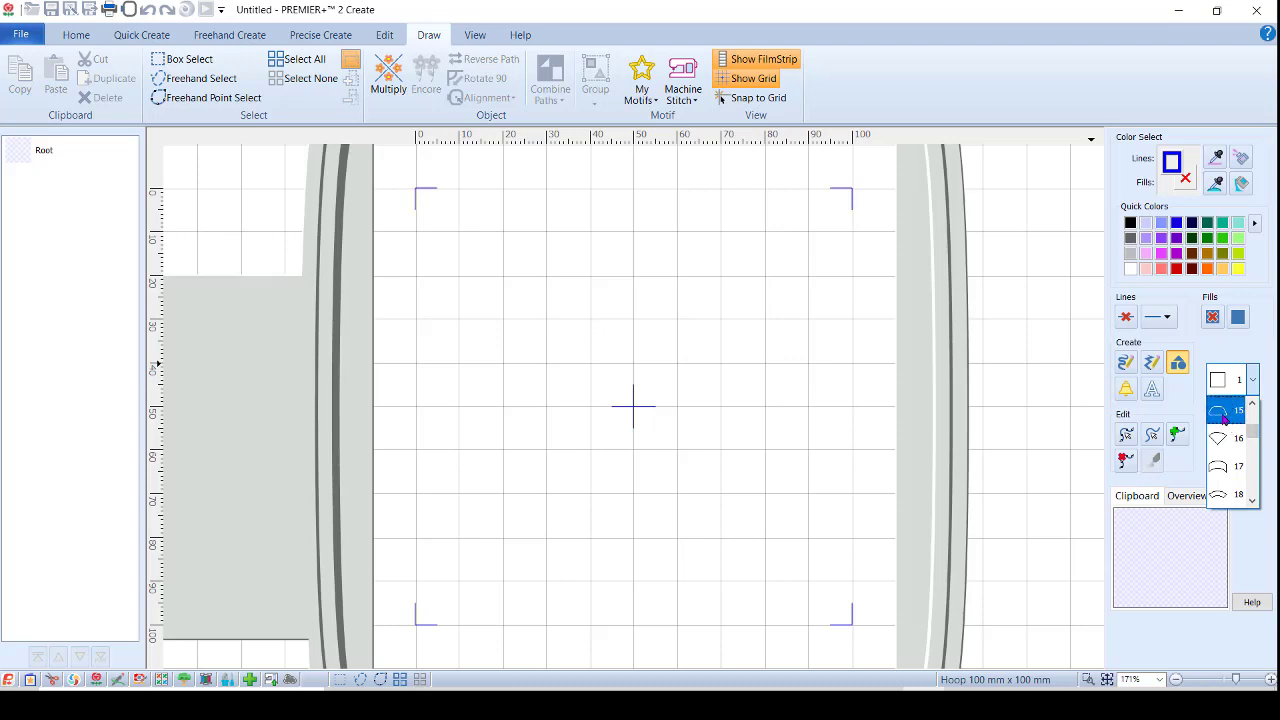
{"action": "left_click", "coordinate": [1224, 412]}
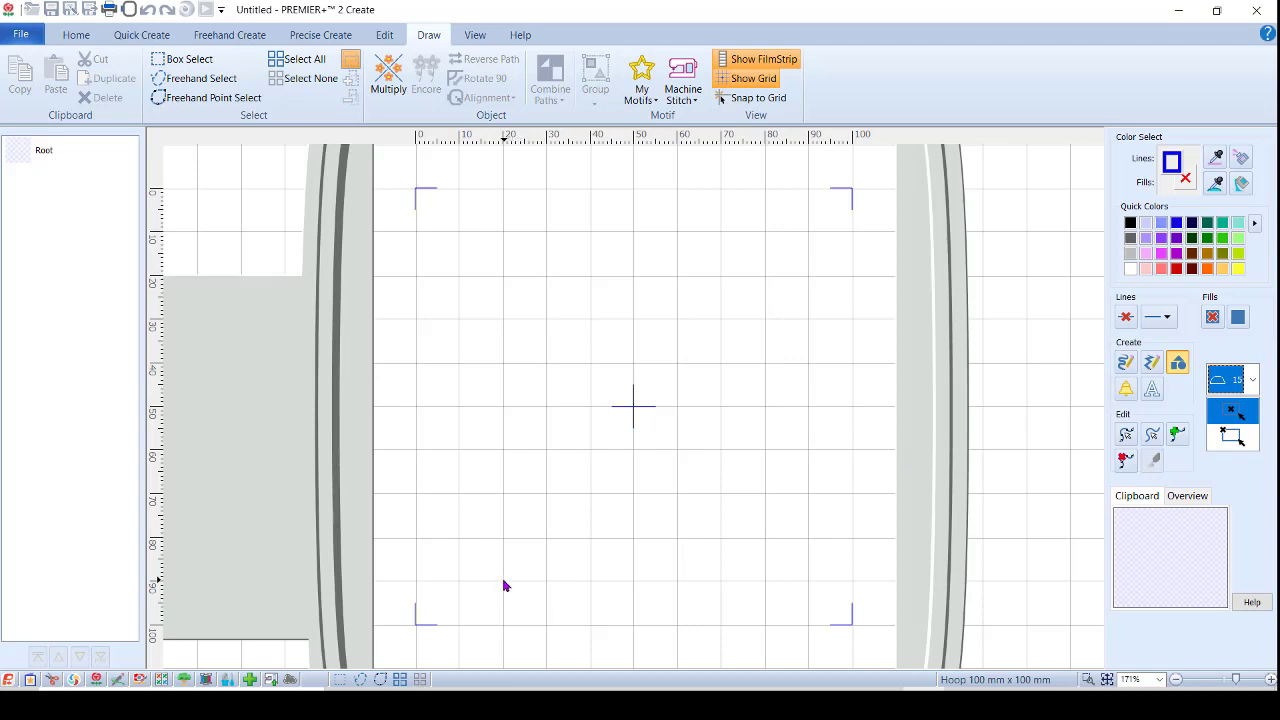
{"action": "left_click_drag", "start_coordinate": [505, 585], "coordinate": [665, 621]}
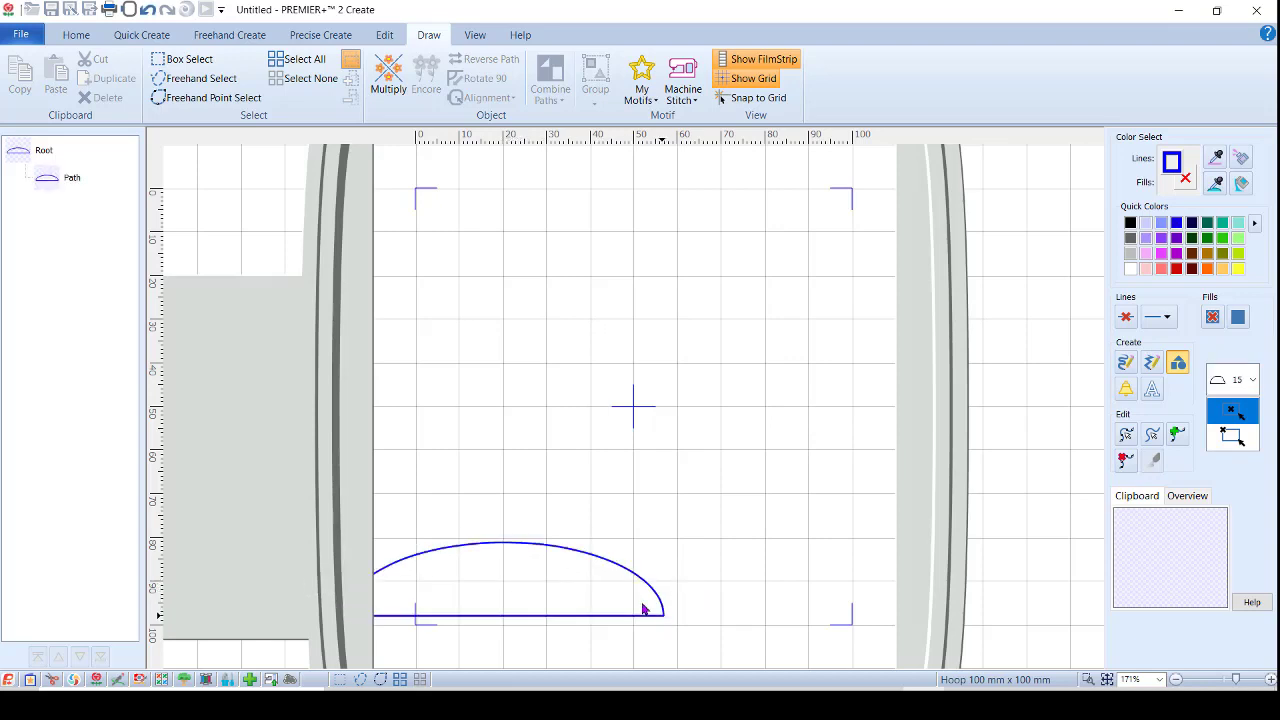
- Center the dome horizontally in the lower part of the hoop and reduce its height to about 15 mm
{"action": "left_click", "coordinate": [185, 59]}
{"action": "left_click_drag", "start_coordinate": [535, 567], "coordinate": [654, 536]}
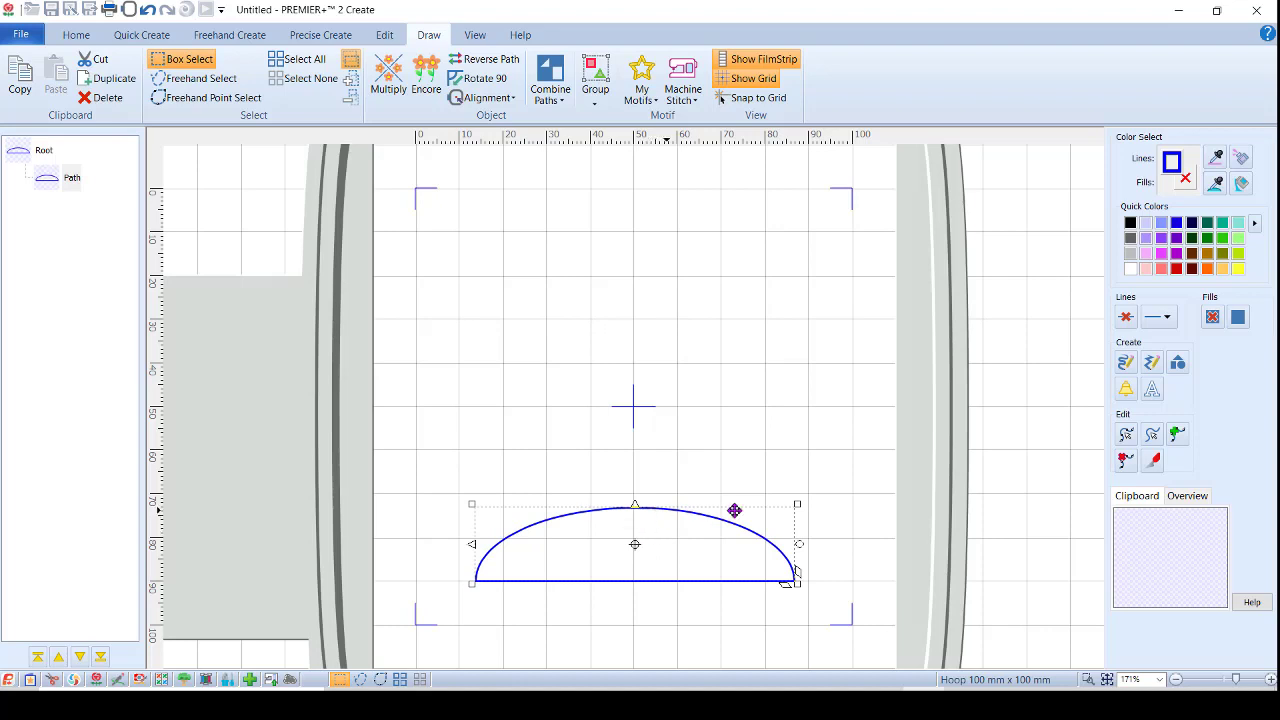
{"action": "left_click_drag", "start_coordinate": [795, 504], "coordinate": [797, 513]}
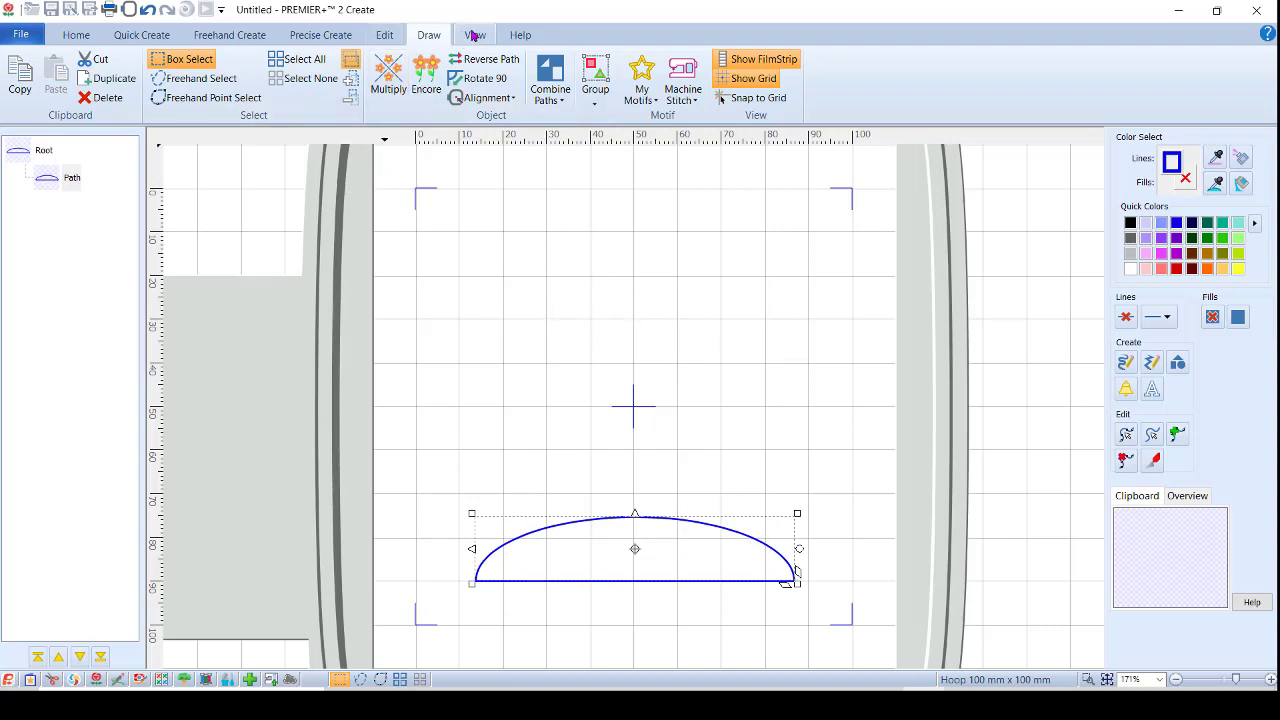
- Set the grid size to 5 mm and return to the drawing window
{"action": "left_click", "coordinate": [475, 35]}
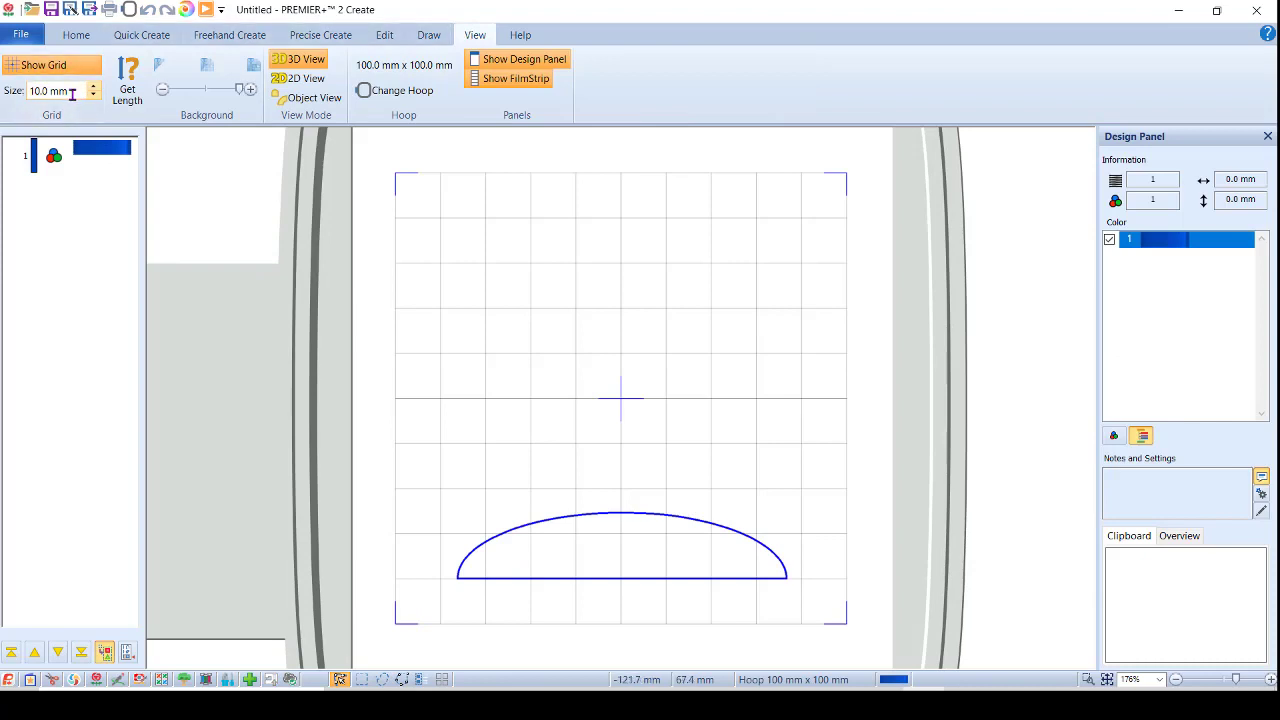
{"action": "left_click_drag", "start_coordinate": [73, 94], "coordinate": [20, 100]}
{"action": "type", "text": "5"}
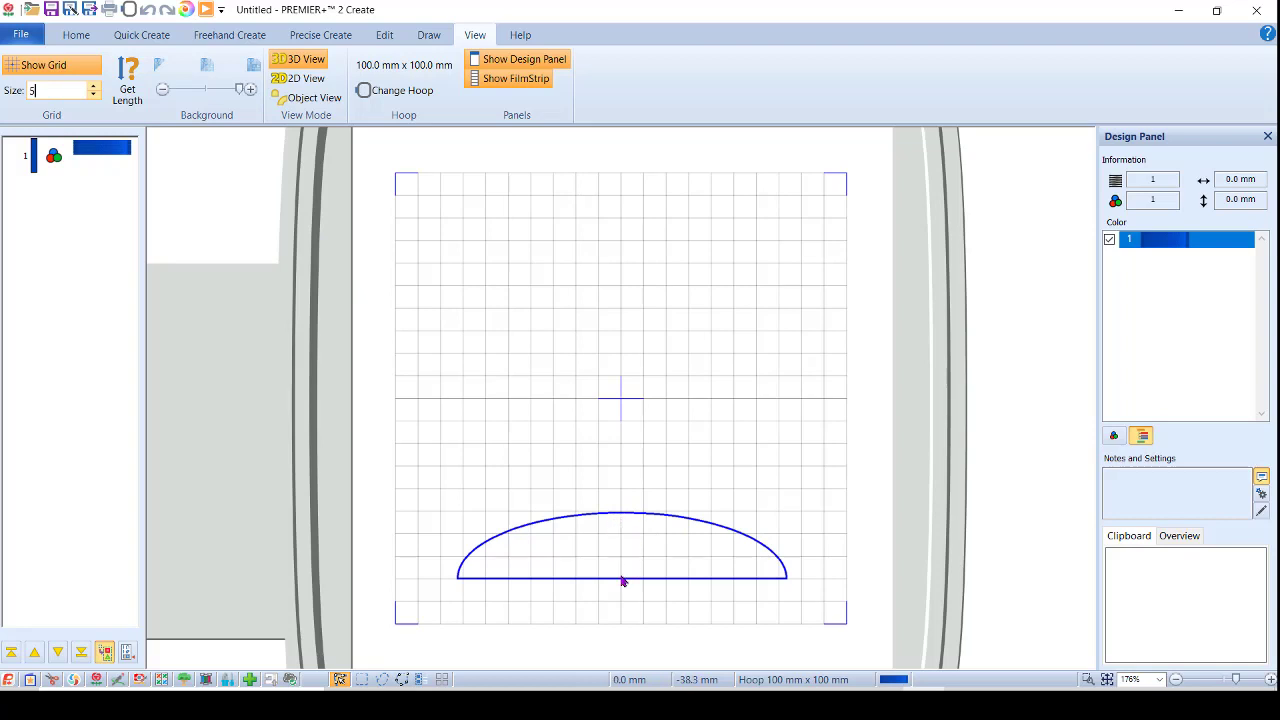
{"action": "left_click", "coordinate": [624, 521]}
{"action": "left_click", "coordinate": [429, 36]}
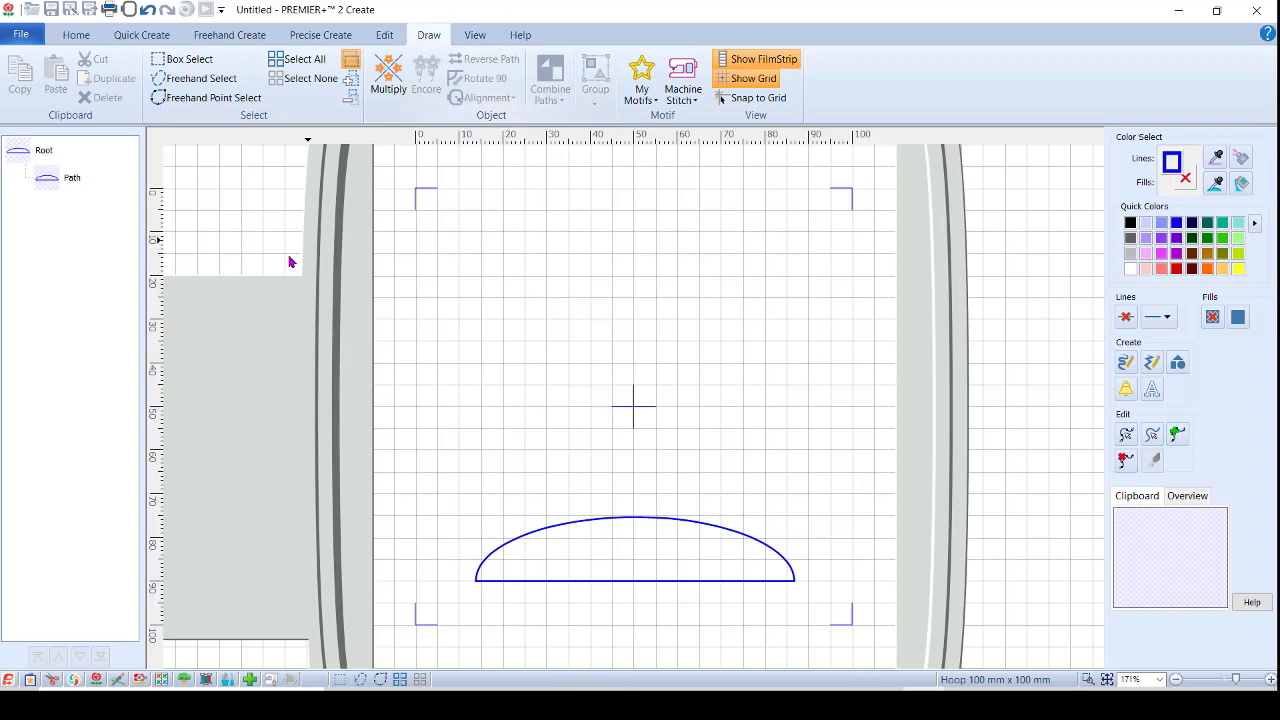
- Duplicate the dome, stack the copy directly above the original and narrow it to about 57 mm
{"action": "left_click", "coordinate": [60, 185]}
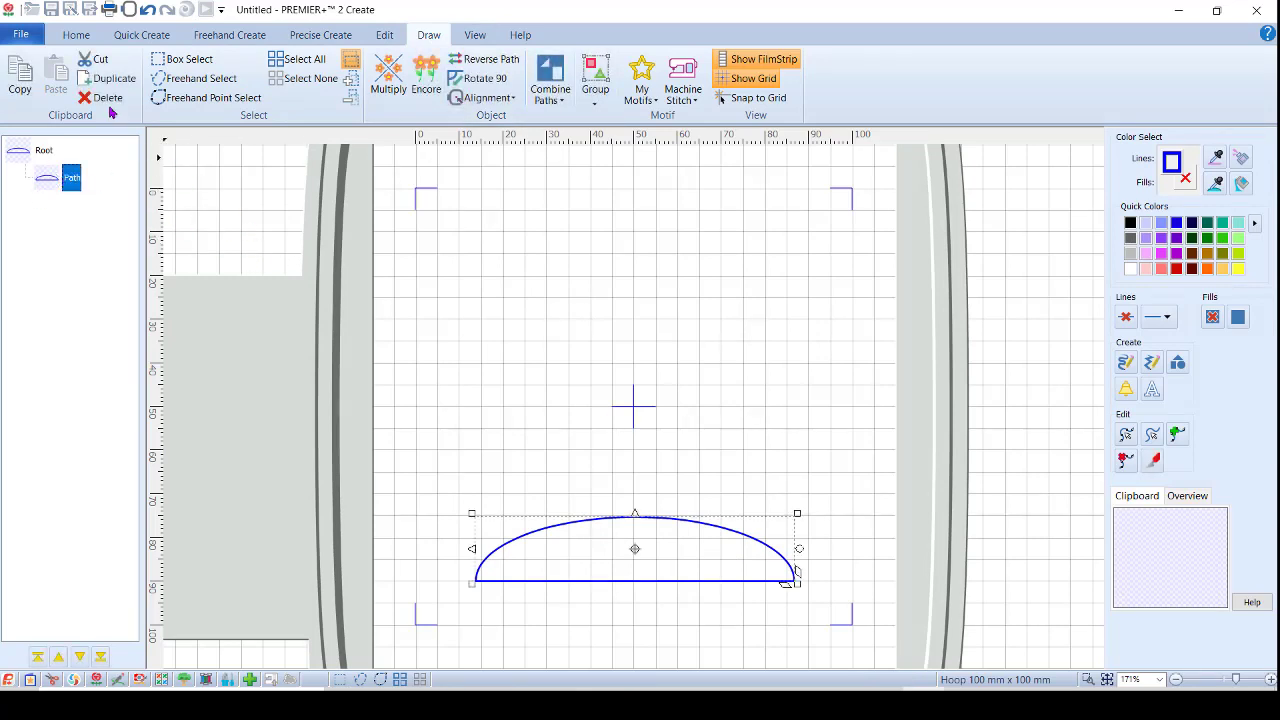
{"action": "left_click", "coordinate": [108, 78]}
{"action": "left_click_drag", "start_coordinate": [679, 570], "coordinate": [649, 481]}
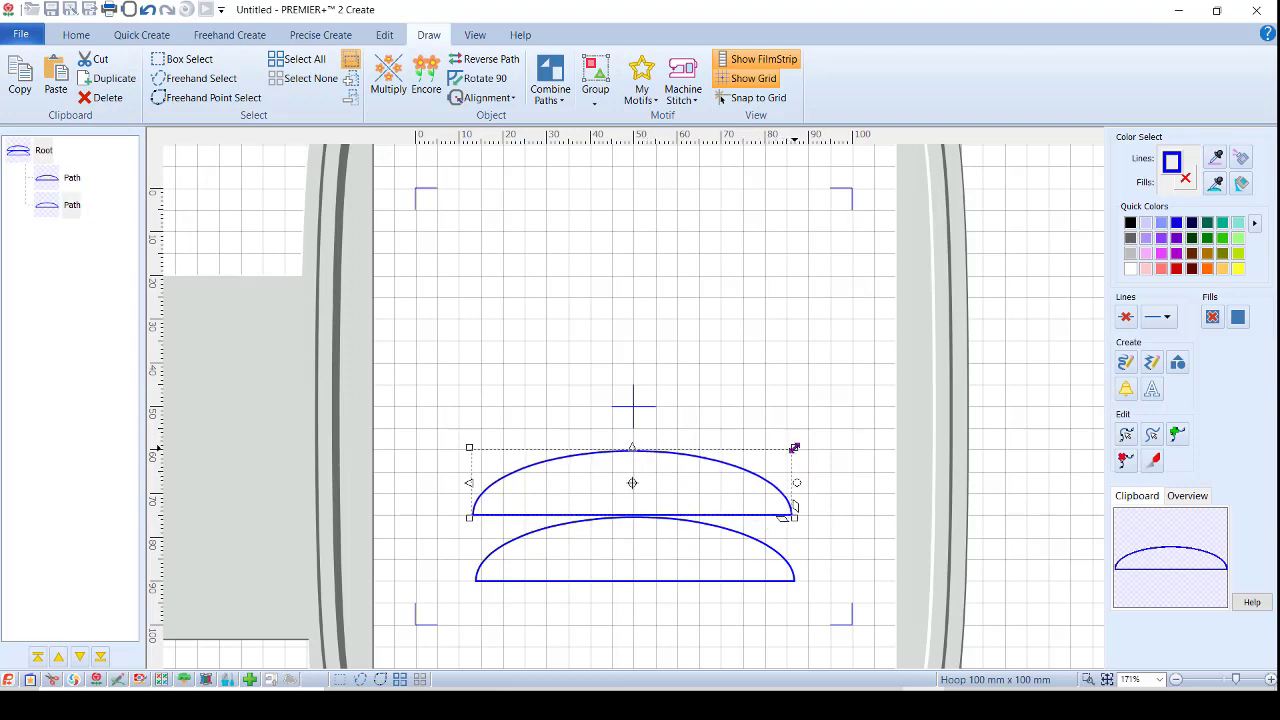
{"action": "left_click_drag", "start_coordinate": [794, 448], "coordinate": [753, 450]}
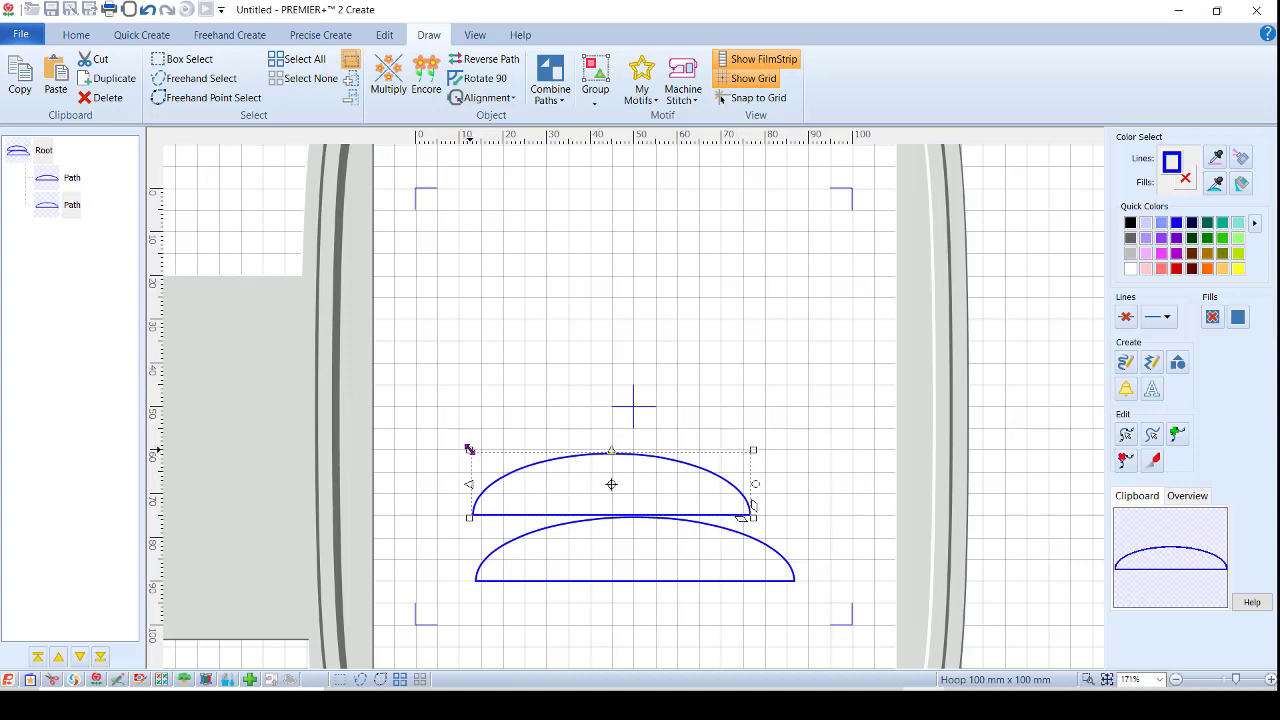
{"action": "left_click_drag", "start_coordinate": [470, 450], "coordinate": [499, 451]}
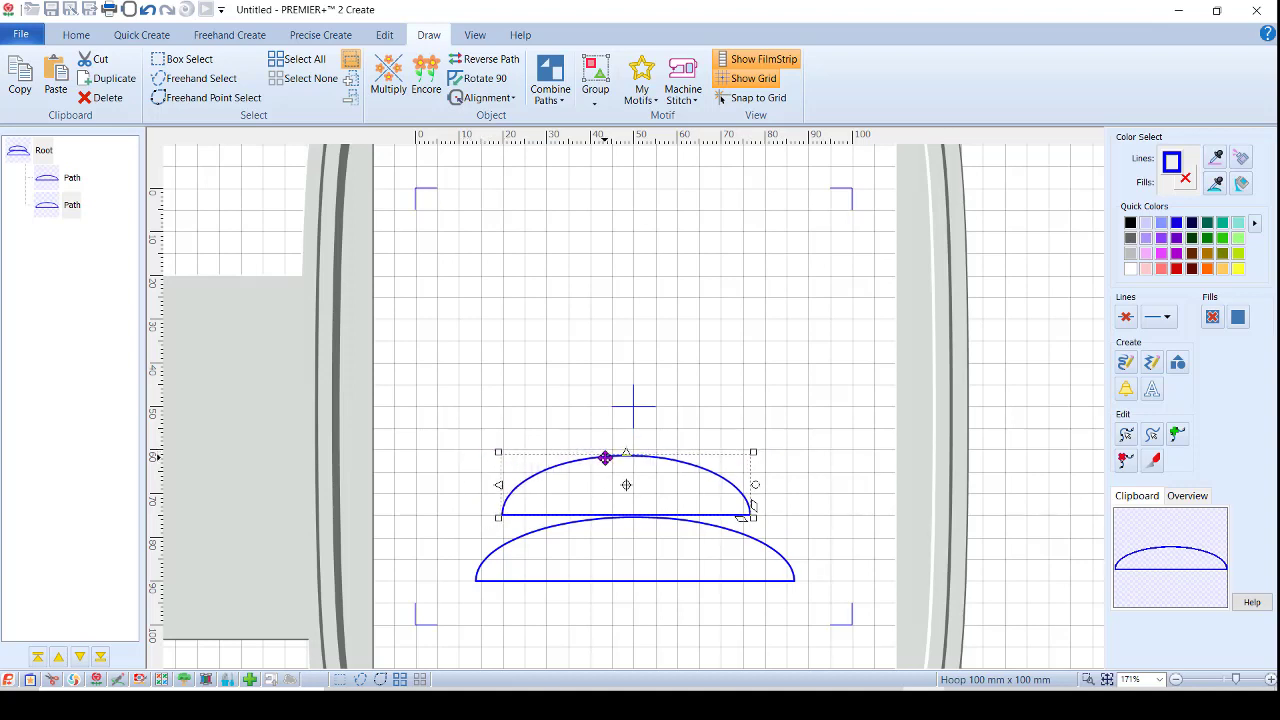
- Duplicate the second dome, stack the copy on top of it and resize it to about 41 mm wide and 11 mm high
{"action": "left_click", "coordinate": [101, 79]}
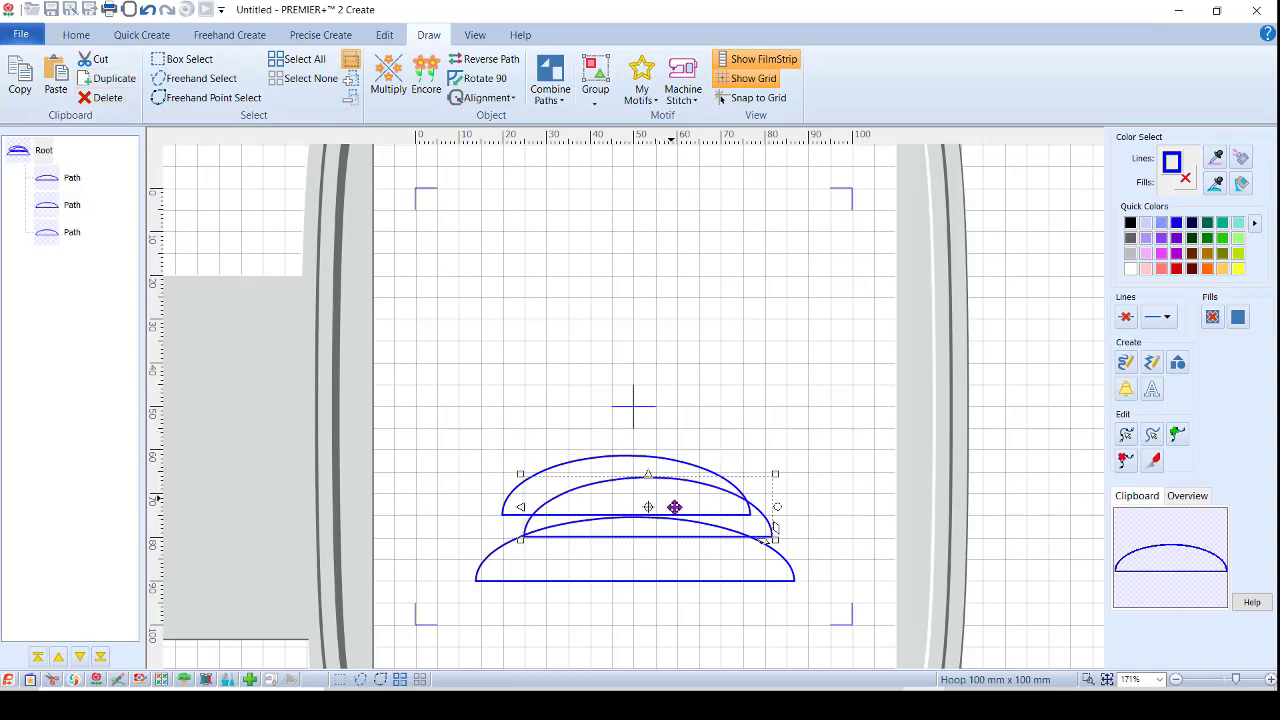
{"action": "left_click_drag", "start_coordinate": [660, 503], "coordinate": [654, 424]}
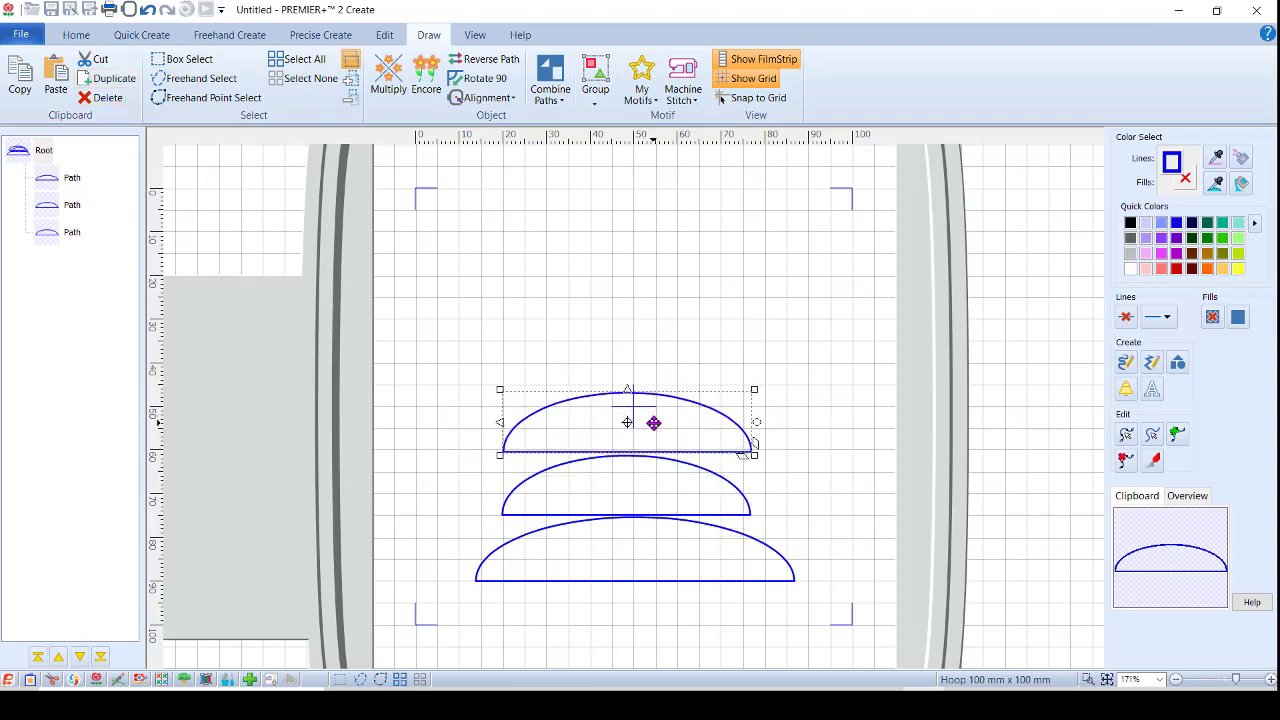
{"action": "left_click_drag", "start_coordinate": [744, 385], "coordinate": [708, 389]}
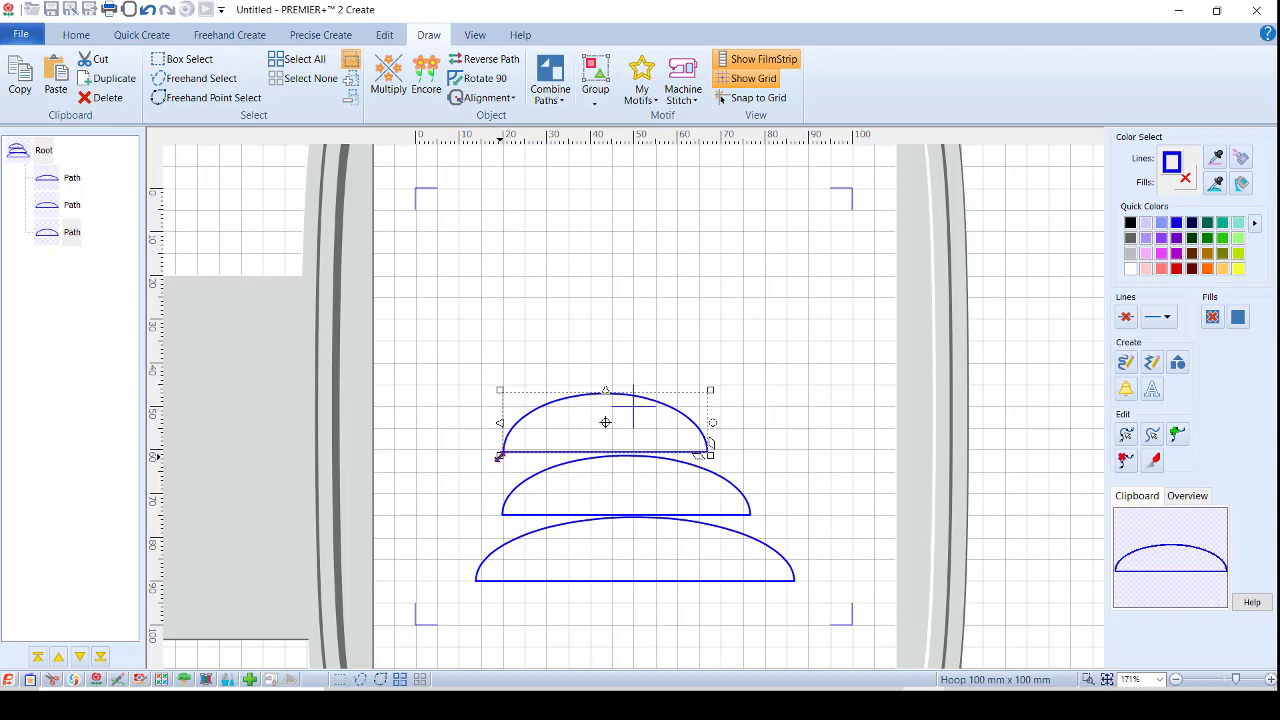
{"action": "left_click_drag", "start_coordinate": [500, 455], "coordinate": [524, 453]}
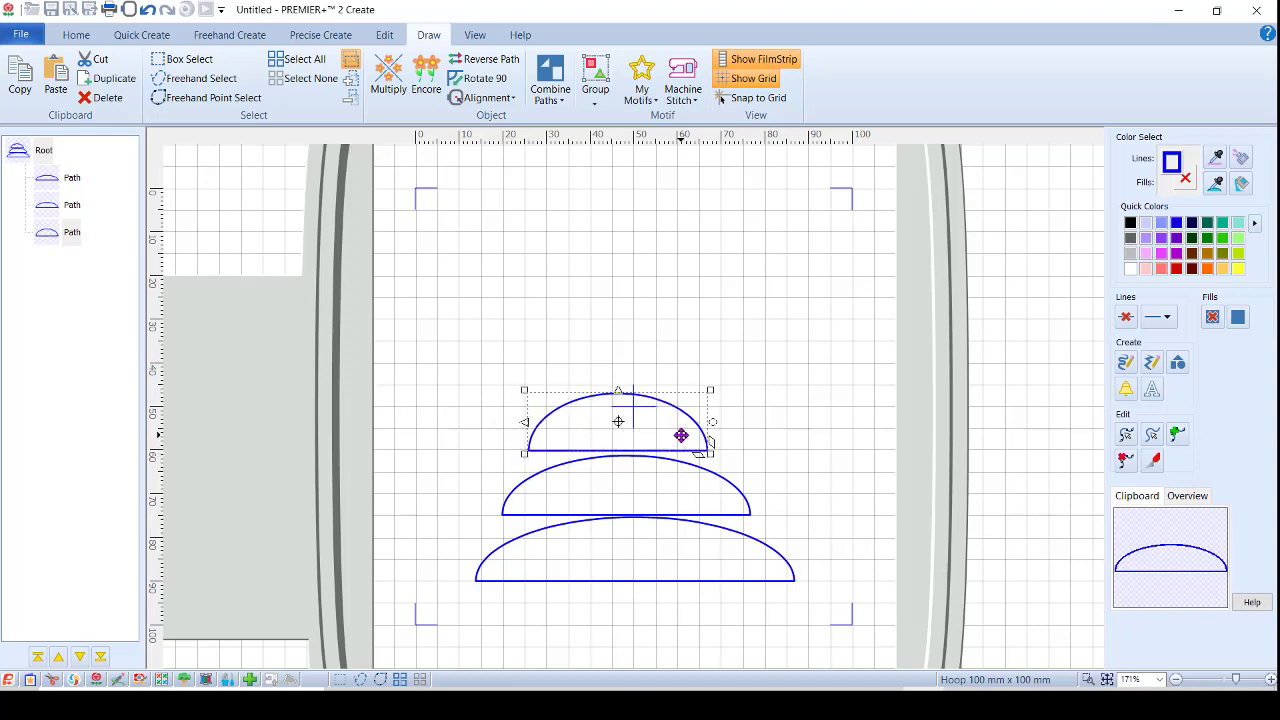
{"action": "left_click_drag", "start_coordinate": [679, 434], "coordinate": [686, 439]}
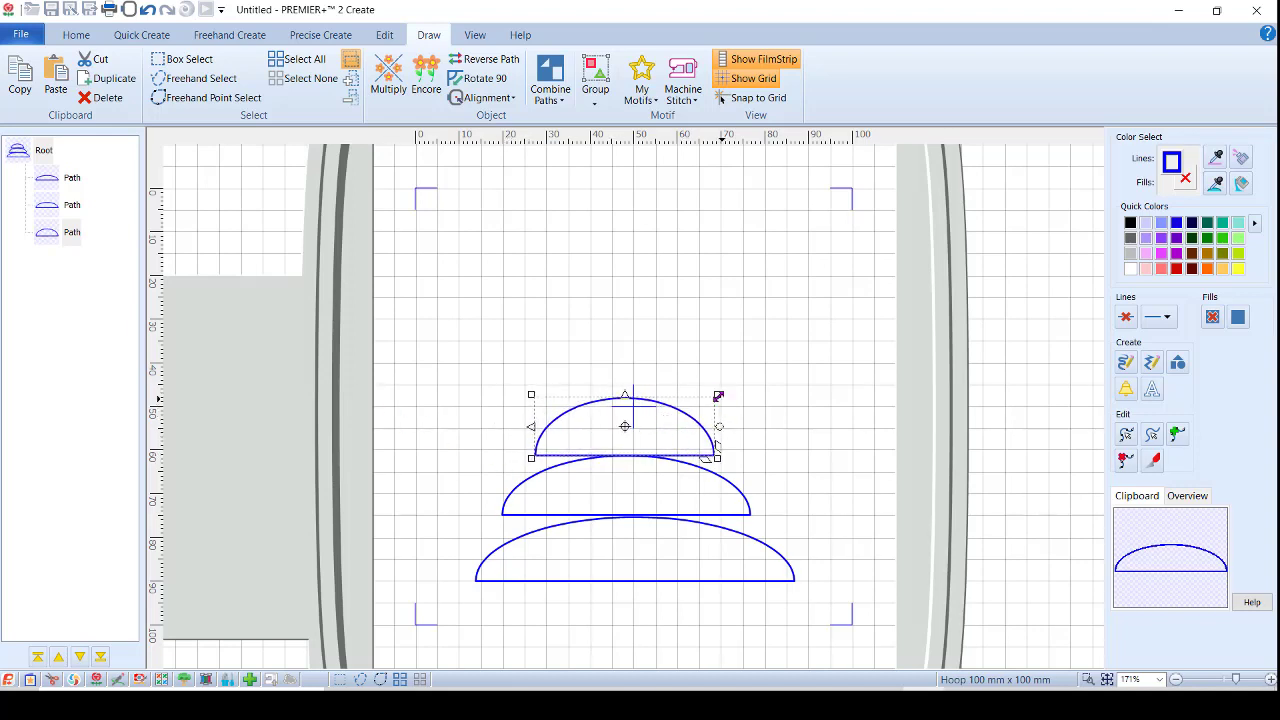
{"action": "left_click_drag", "start_coordinate": [716, 396], "coordinate": [716, 404]}
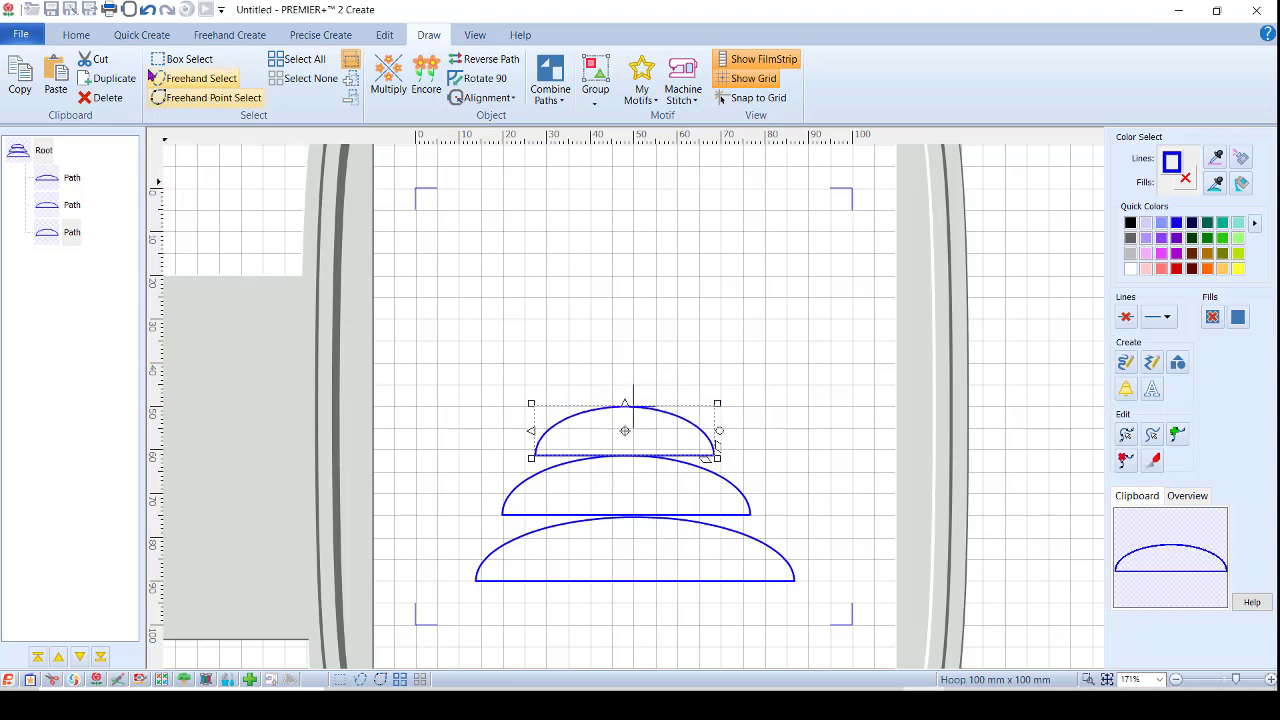
- Duplicate the third dome, stack the copy on top of it and narrow it to about 31 mm
{"action": "left_click", "coordinate": [107, 78]}
{"action": "left_click_drag", "start_coordinate": [660, 453], "coordinate": [645, 380]}
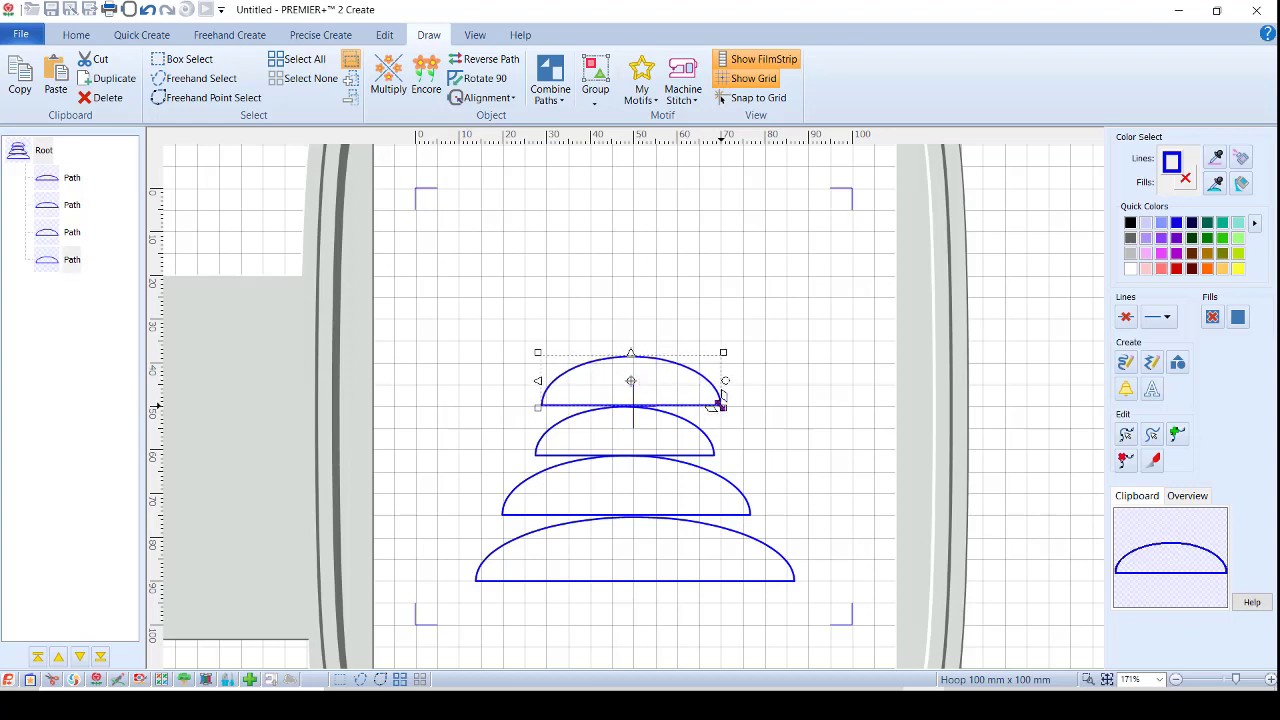
{"action": "left_click_drag", "start_coordinate": [721, 405], "coordinate": [697, 407]}
{"action": "left_click_drag", "start_coordinate": [538, 407], "coordinate": [554, 408]}
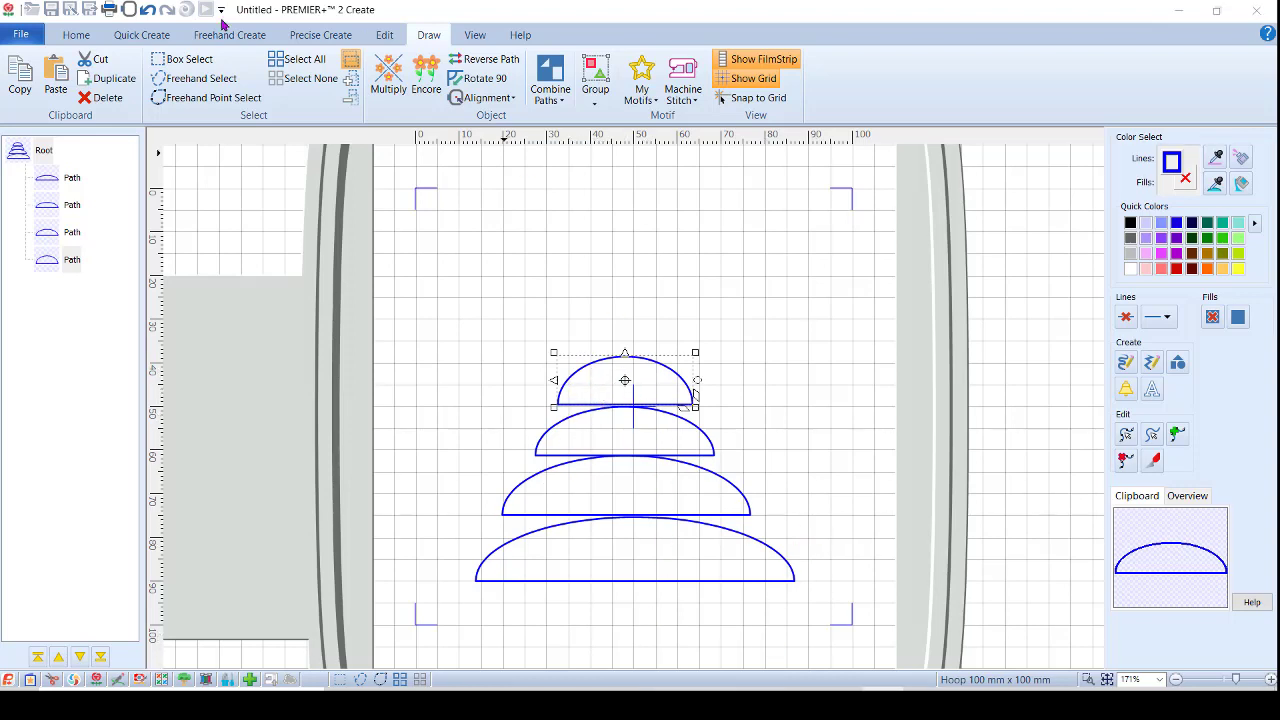
- Duplicate the fourth dome, center the copy on top of the stack and reduce it to about 19 mm wide and 9 mm high
{"action": "left_click", "coordinate": [102, 84]}
{"action": "left_click_drag", "start_coordinate": [685, 408], "coordinate": [661, 353]}
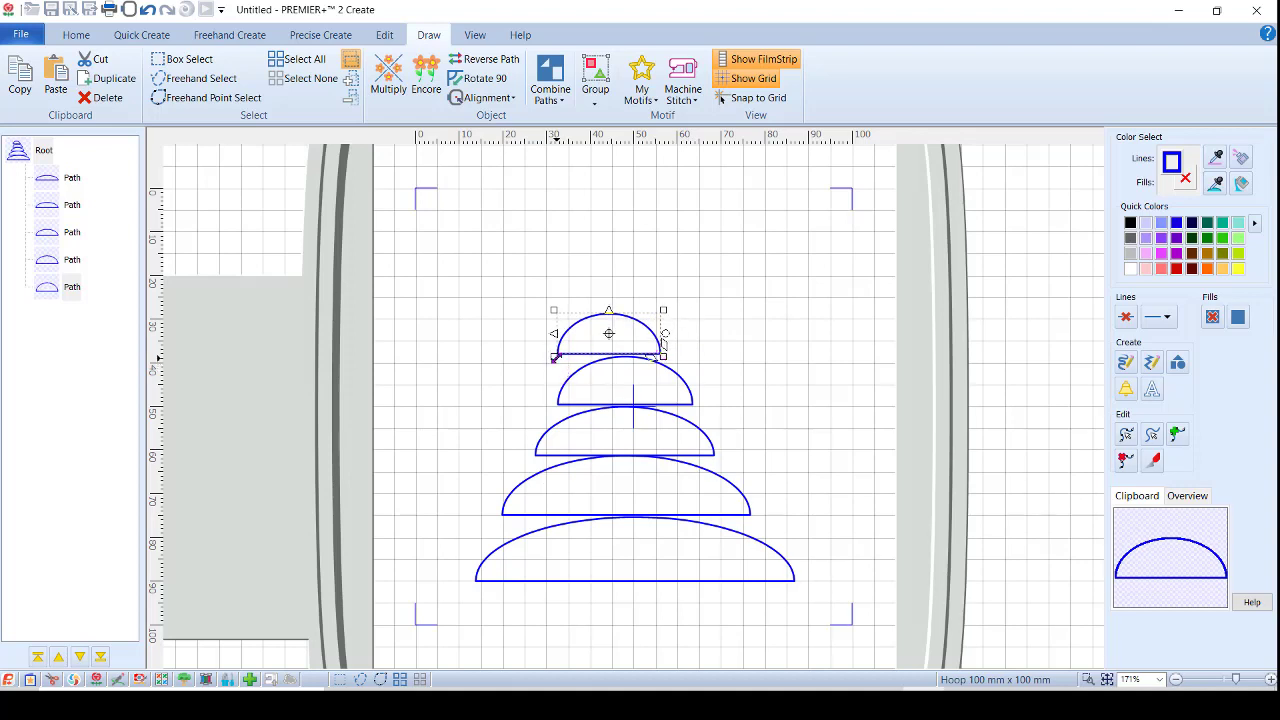
{"action": "left_click_drag", "start_coordinate": [553, 356], "coordinate": [643, 337]}
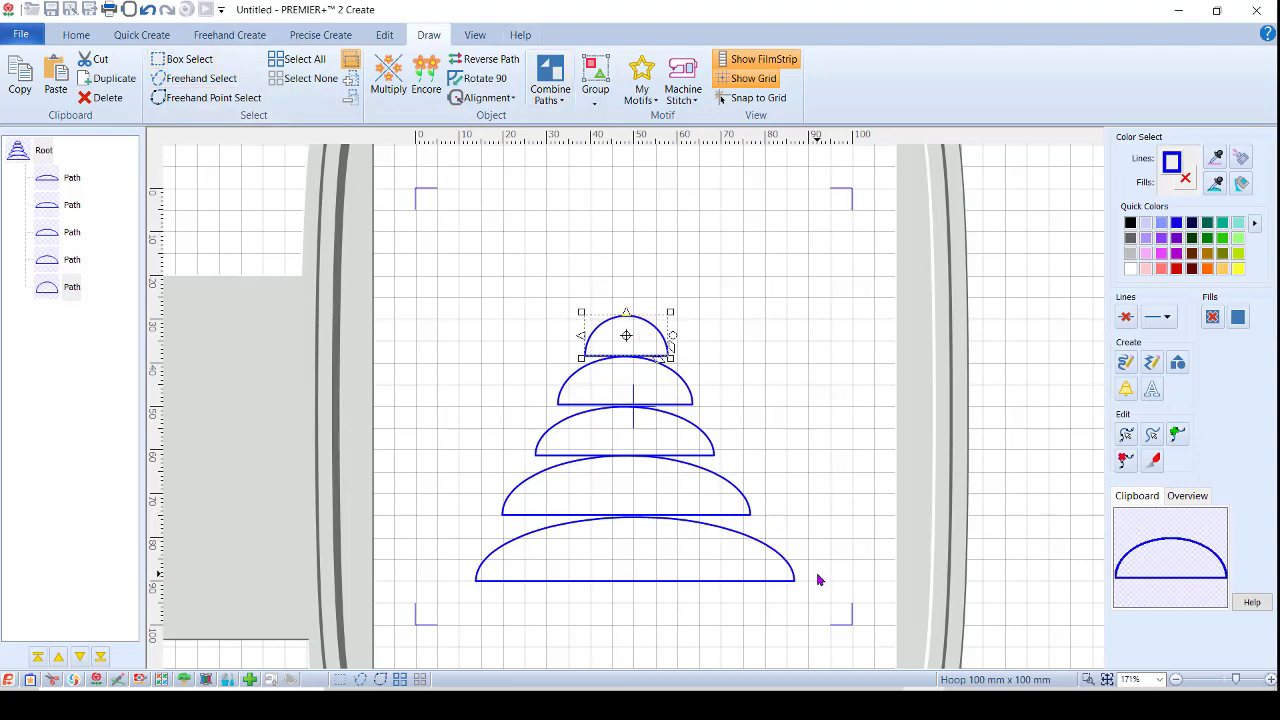
- Create a rectangular Satin Column trunk under the middle of the bottom dome, about 10 mm wide and 9 mm high
{"action": "left_click", "coordinate": [322, 35]}
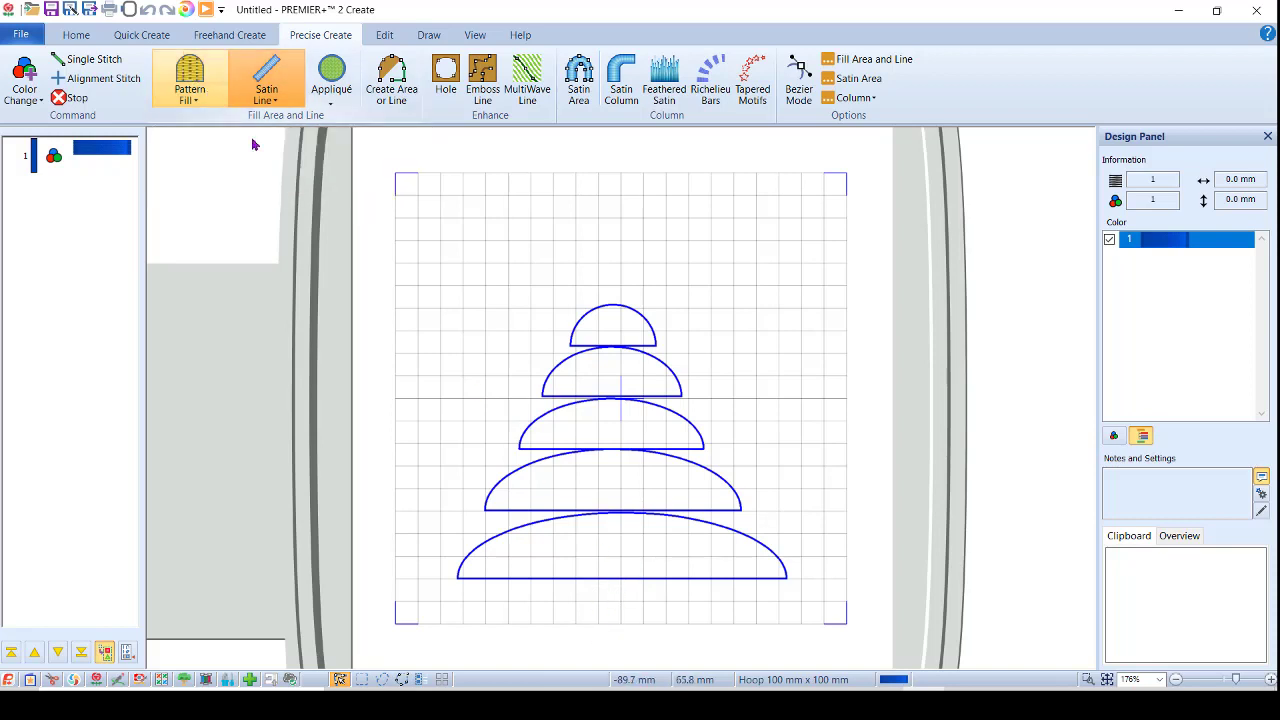
{"action": "left_click", "coordinate": [623, 75]}
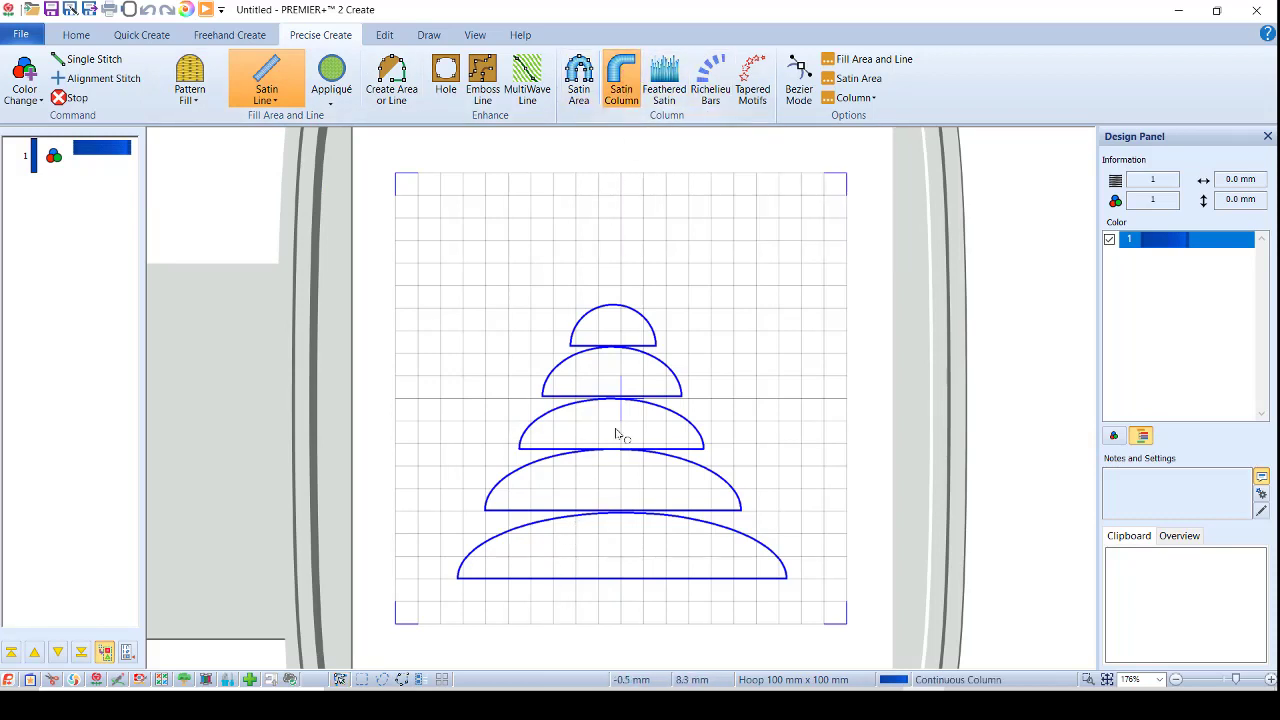
{"action": "left_click", "coordinate": [643, 619]}
{"action": "left_click", "coordinate": [597, 602]}
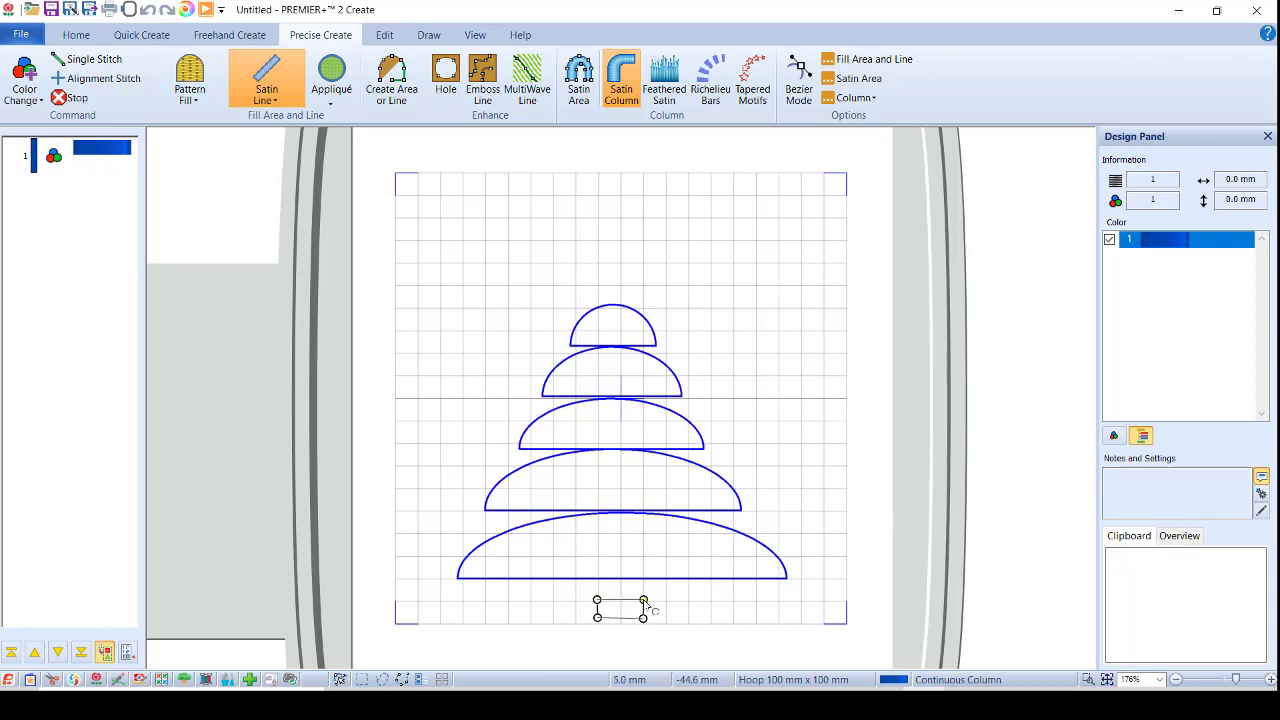
{"action": "left_click", "coordinate": [598, 579]}
{"action": "double_click", "coordinate": [643, 579]}
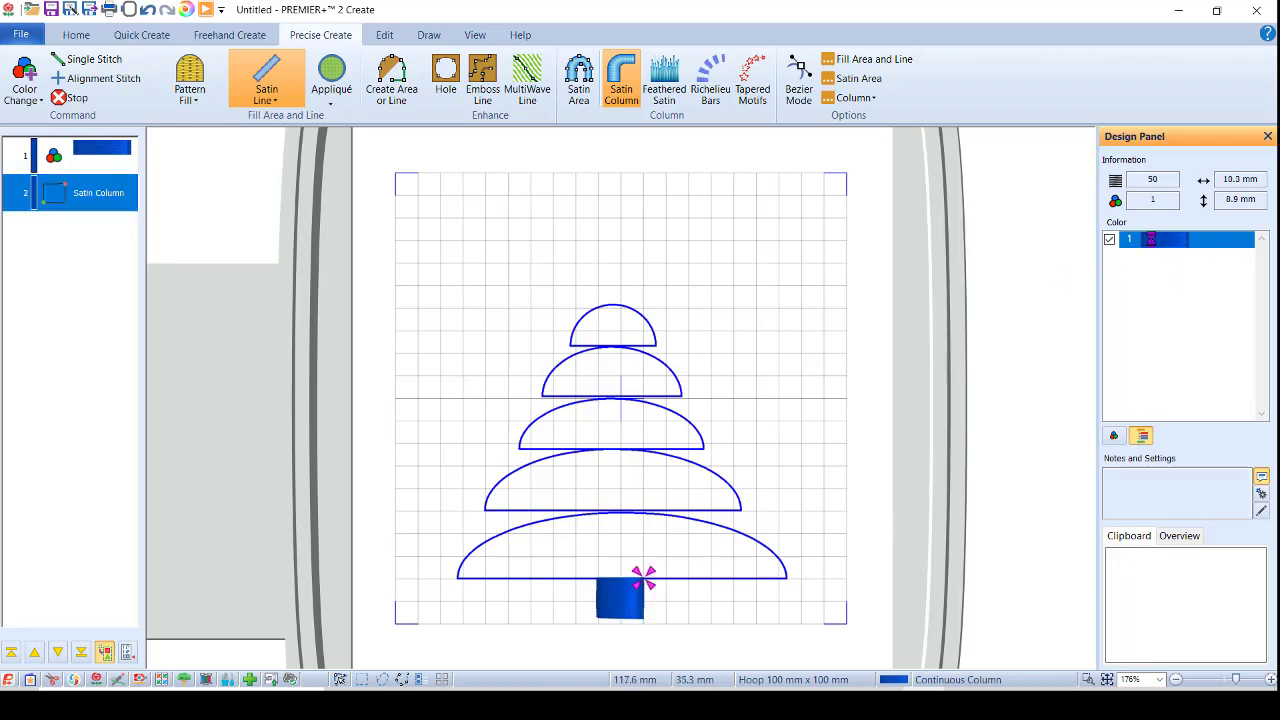
- Change the trunk's thread color to Robison-Anton Rayon 40 number 2479 Almond
{"action": "double_click", "coordinate": [1151, 239]}
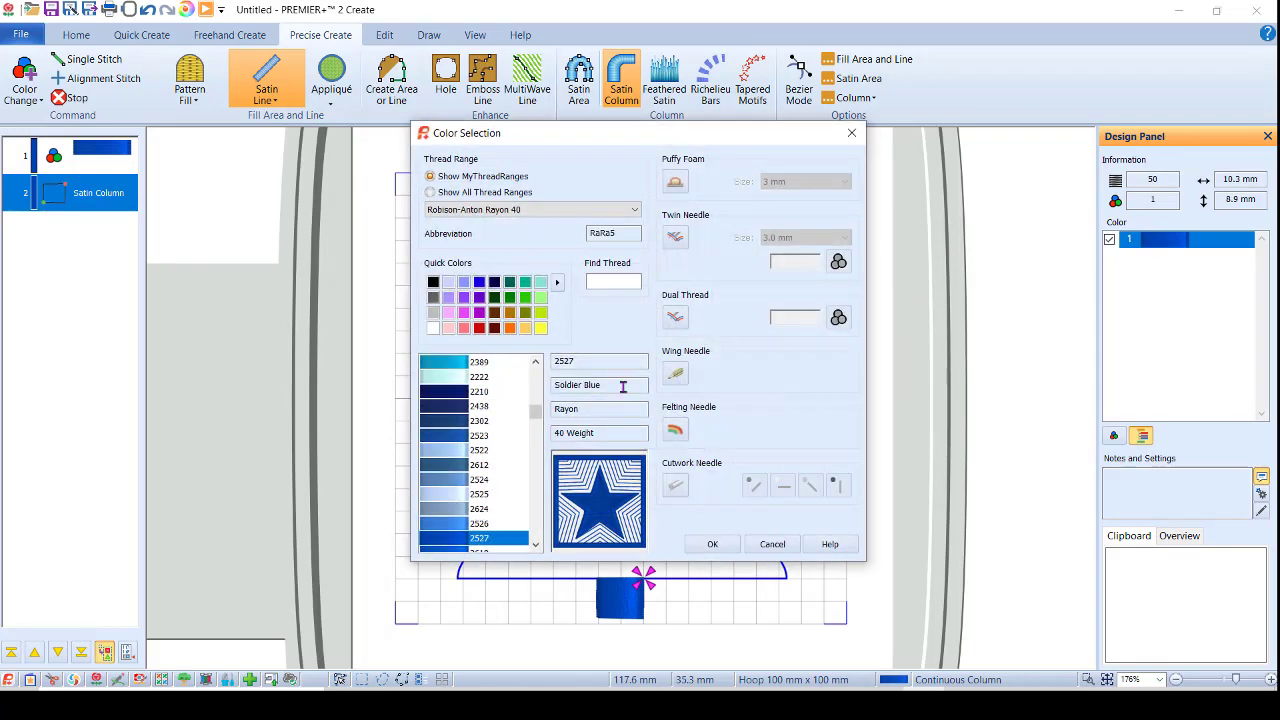
{"action": "left_click", "coordinate": [510, 313]}
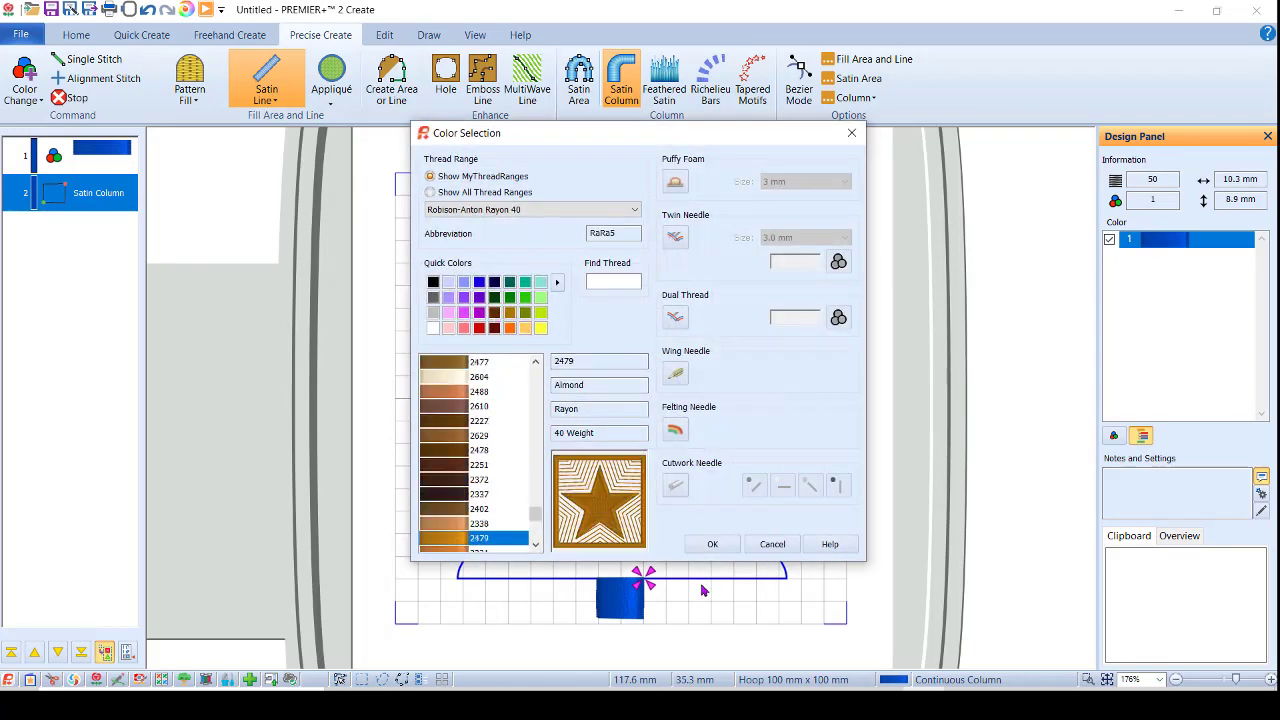
{"action": "left_click", "coordinate": [711, 545]}
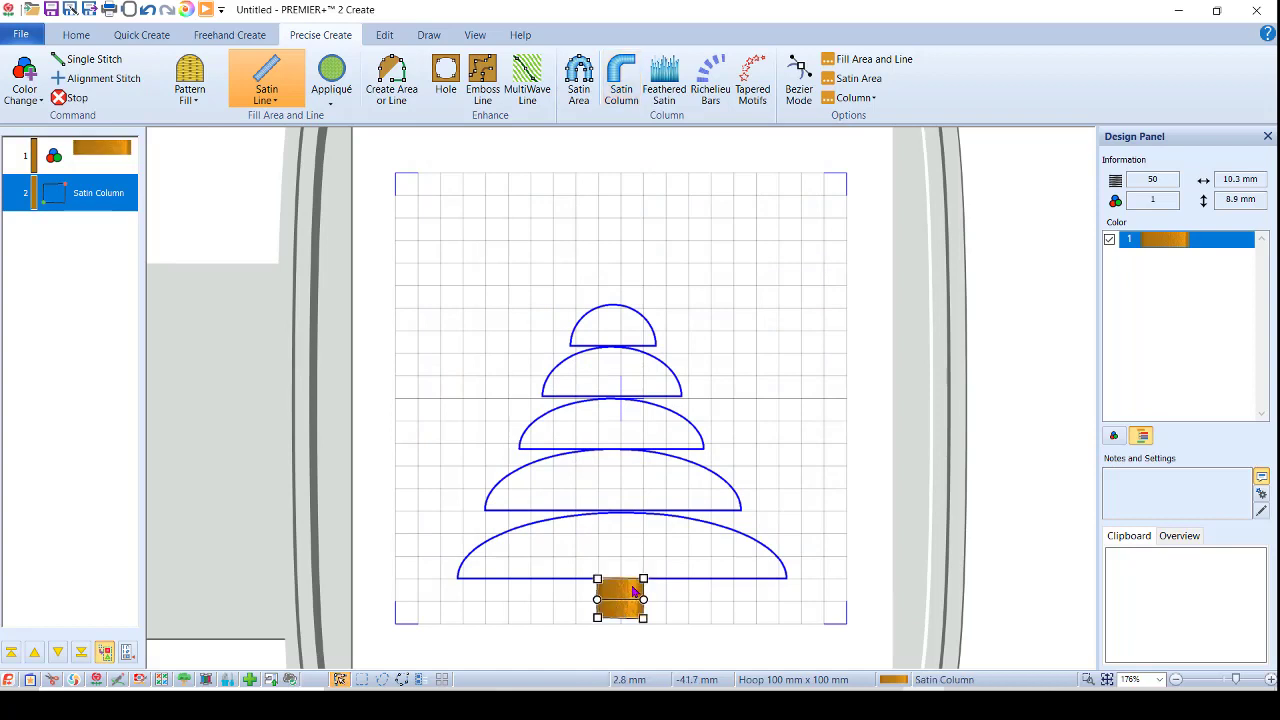
- Reshape the satin trunk with pinched sides to about 12 mm wide and 9.5 mm high, and set its density to 10
{"action": "mouse_move", "coordinate": [598, 579]}
{"action": "left_mouse_down"}
{"action": "mouse_move", "coordinate": [635, 583]}
{"action": "mouse_move", "coordinate": [605, 581]}
{"action": "mouse_move", "coordinate": [632, 602]}
{"action": "mouse_move", "coordinate": [641, 581]}
{"action": "mouse_move", "coordinate": [587, 580]}
{"action": "mouse_move", "coordinate": [606, 596]}
{"action": "mouse_move", "coordinate": [590, 621]}
{"action": "mouse_move", "coordinate": [600, 598]}
{"action": "left_mouse_up"}
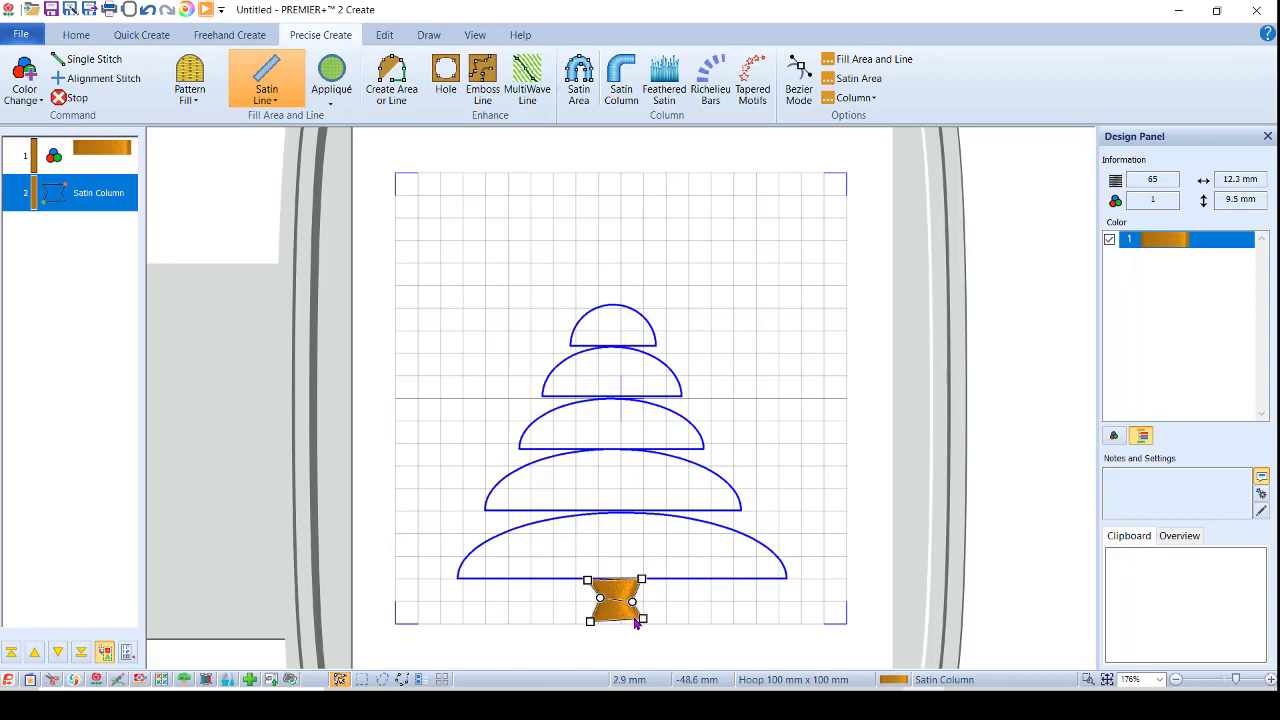
{"action": "double_click", "coordinate": [608, 593]}
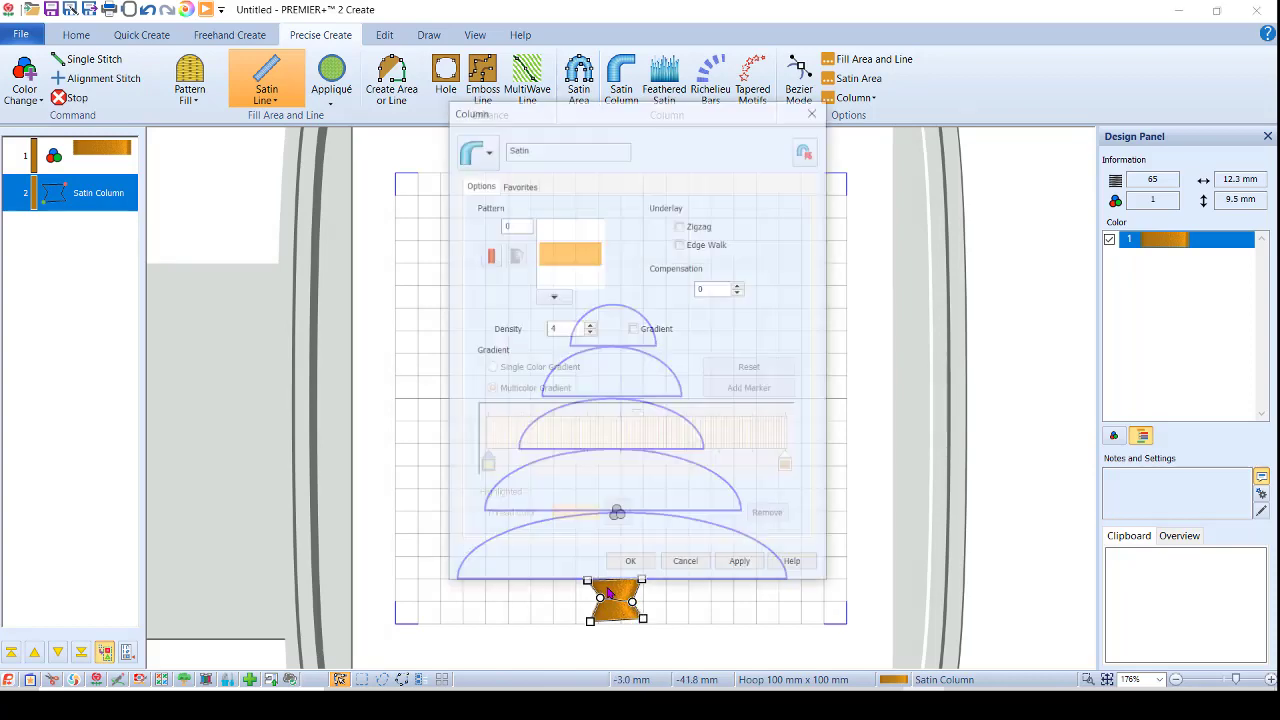
{"action": "double_click", "coordinate": [576, 327]}
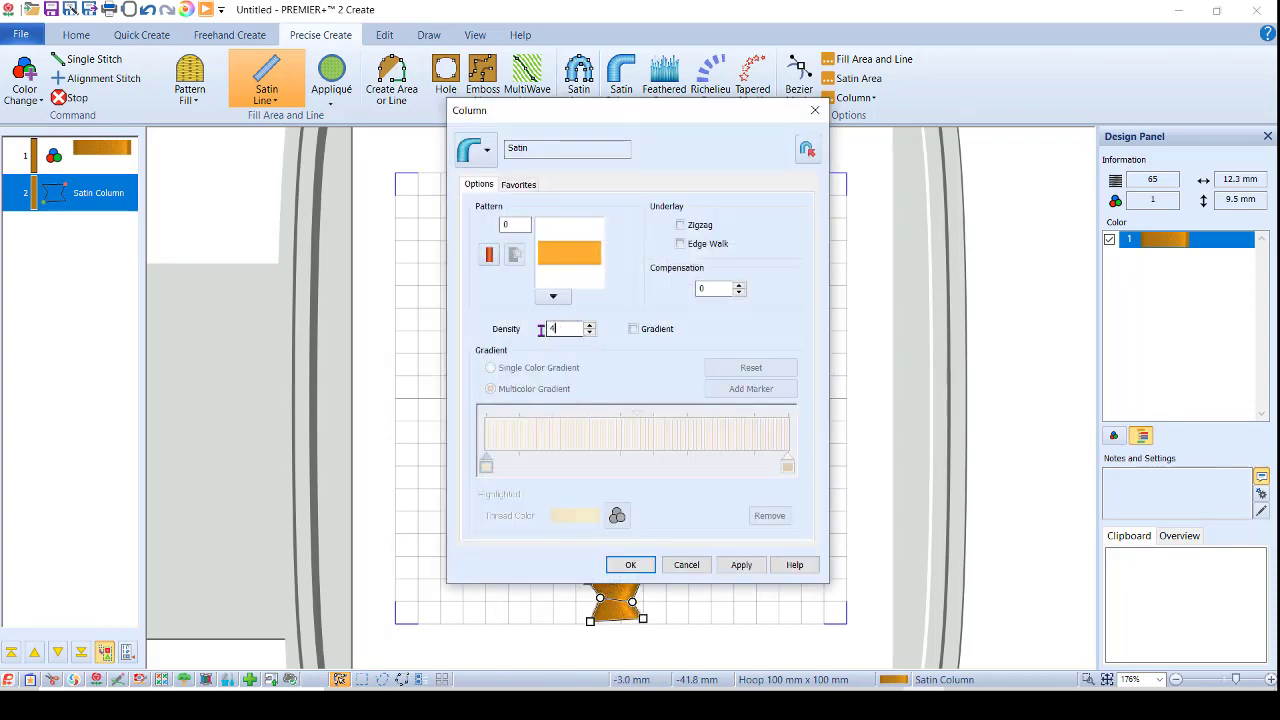
{"action": "type", "text": "10"}
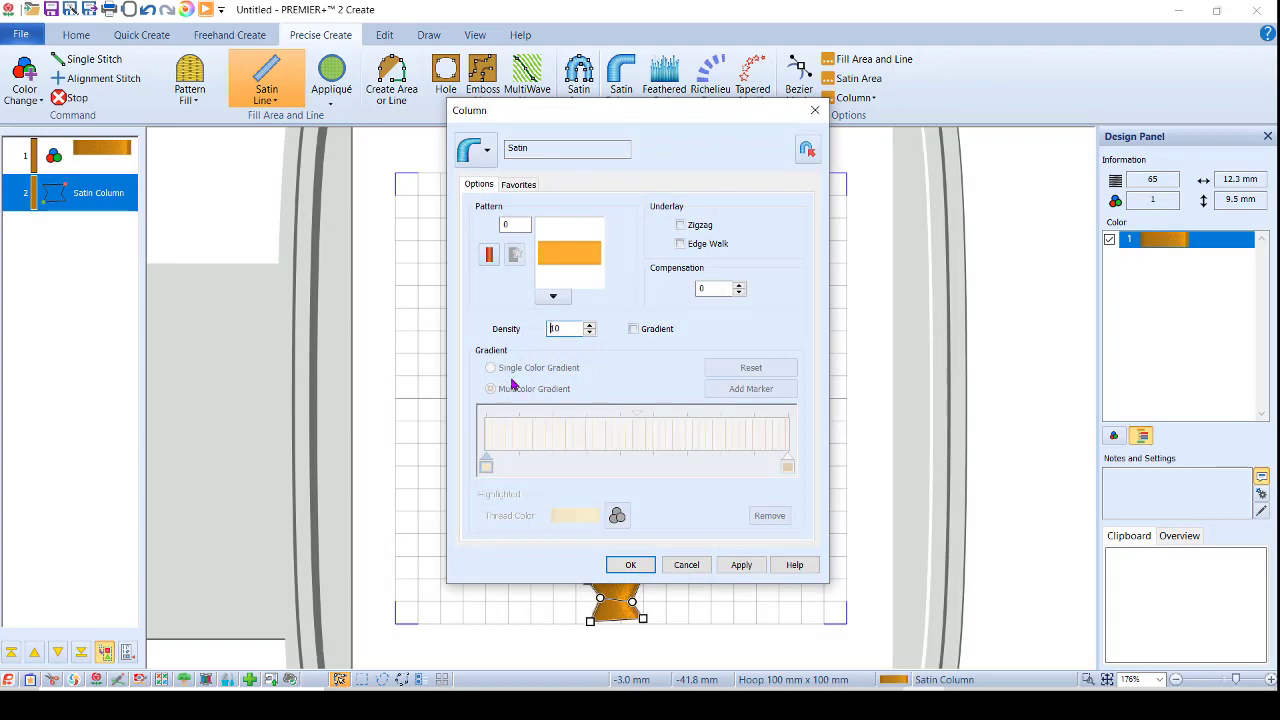
{"action": "left_click", "coordinate": [610, 567]}
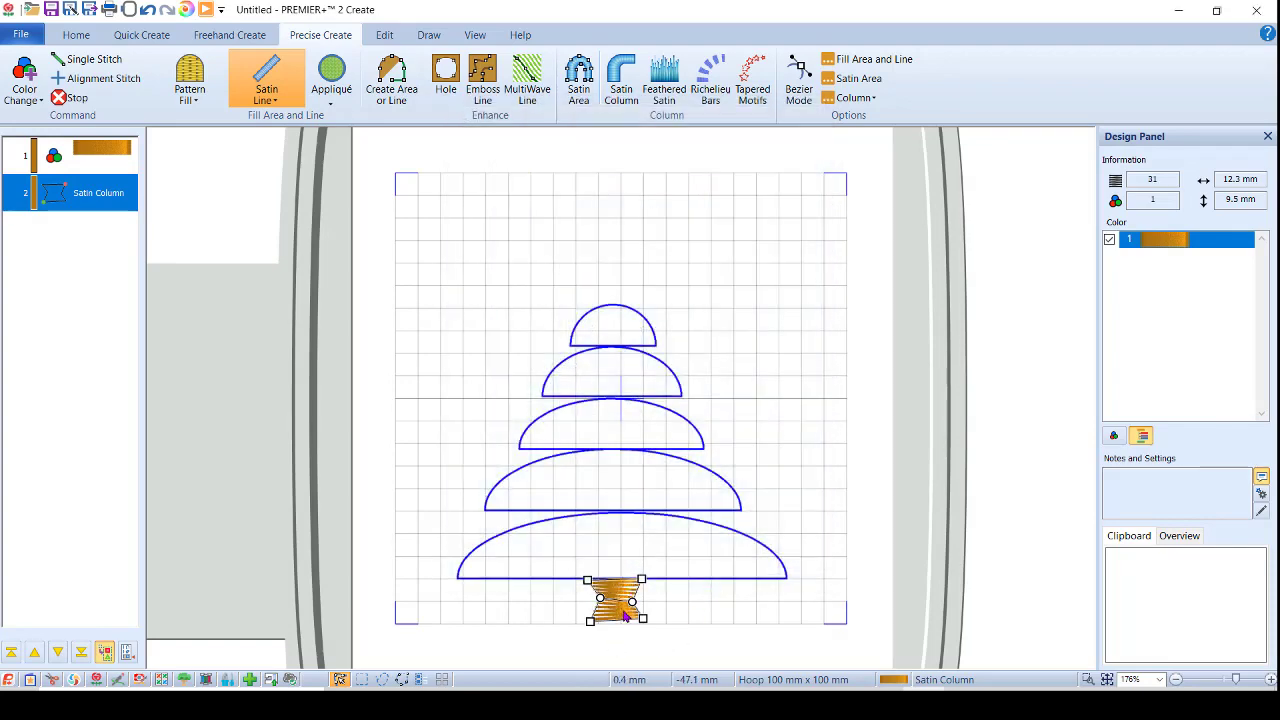
{"action": "left_click_drag", "start_coordinate": [642, 618], "coordinate": [641, 622]}
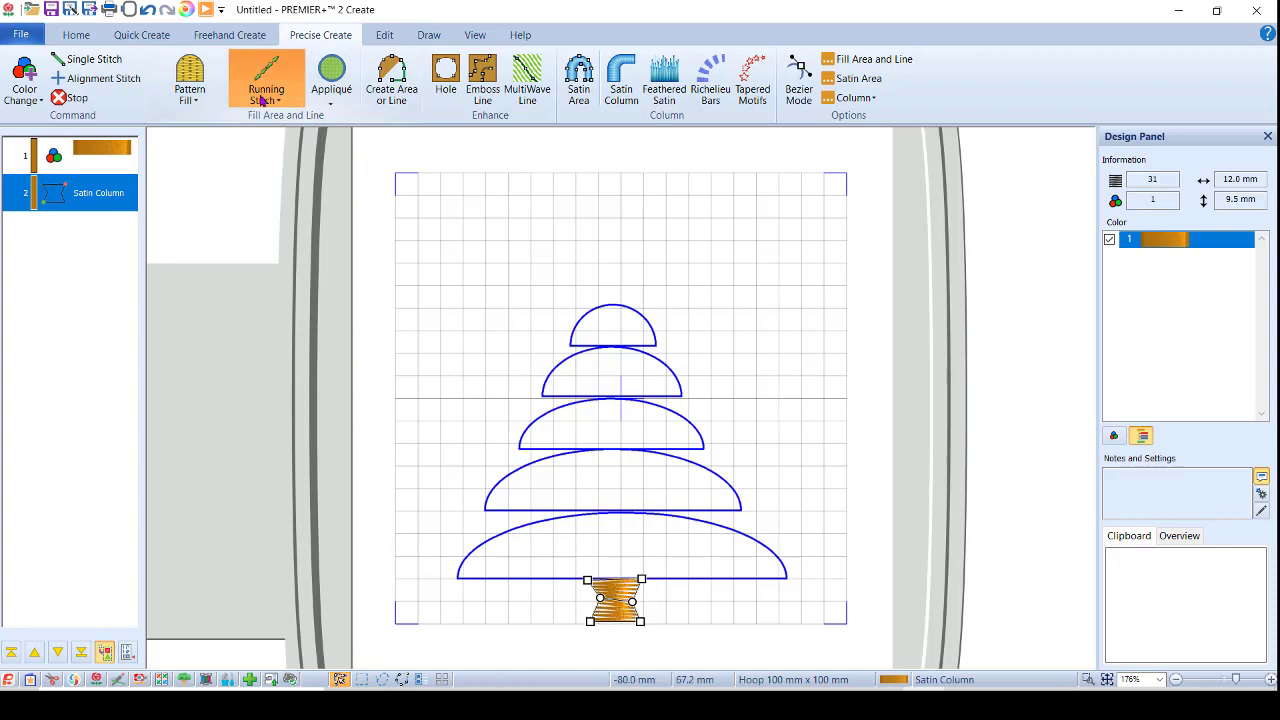
- Add a Running Stitch line from the trunk's upper right corner to the center of the bottom dome's base
{"action": "left_click", "coordinate": [387, 80]}
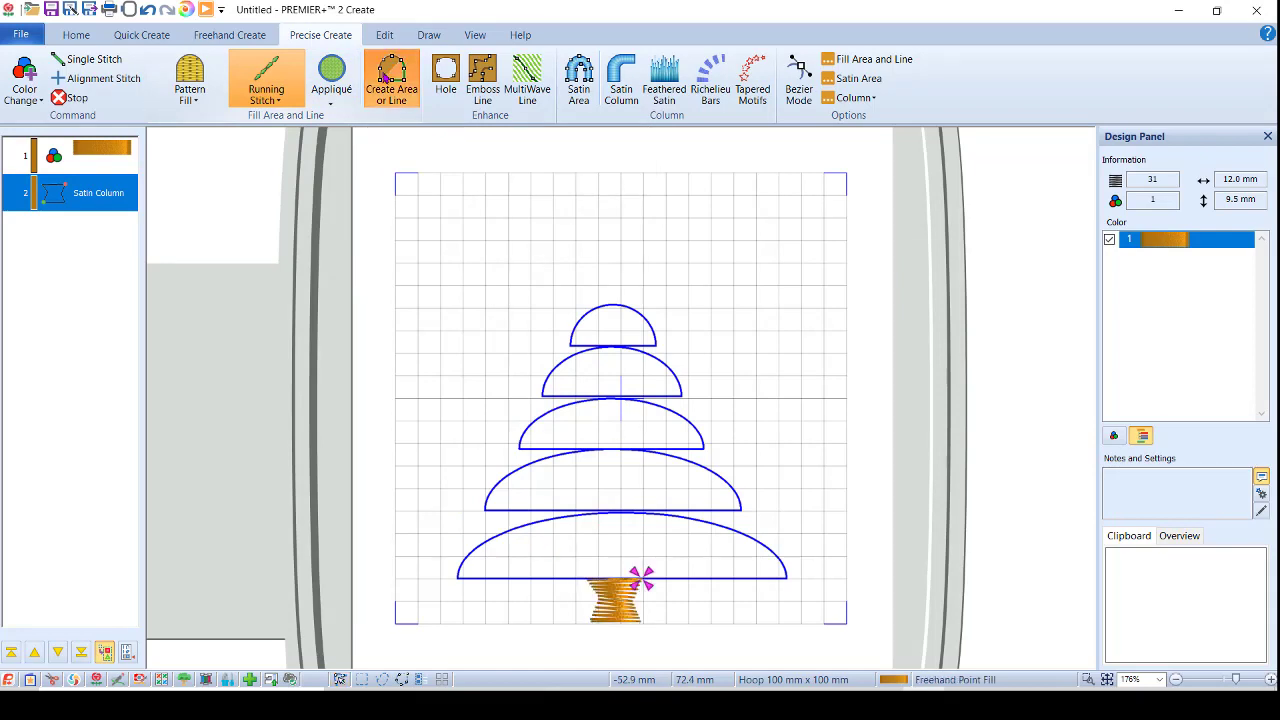
{"action": "left_click", "coordinate": [620, 578]}
{"action": "key", "text": "Return"}
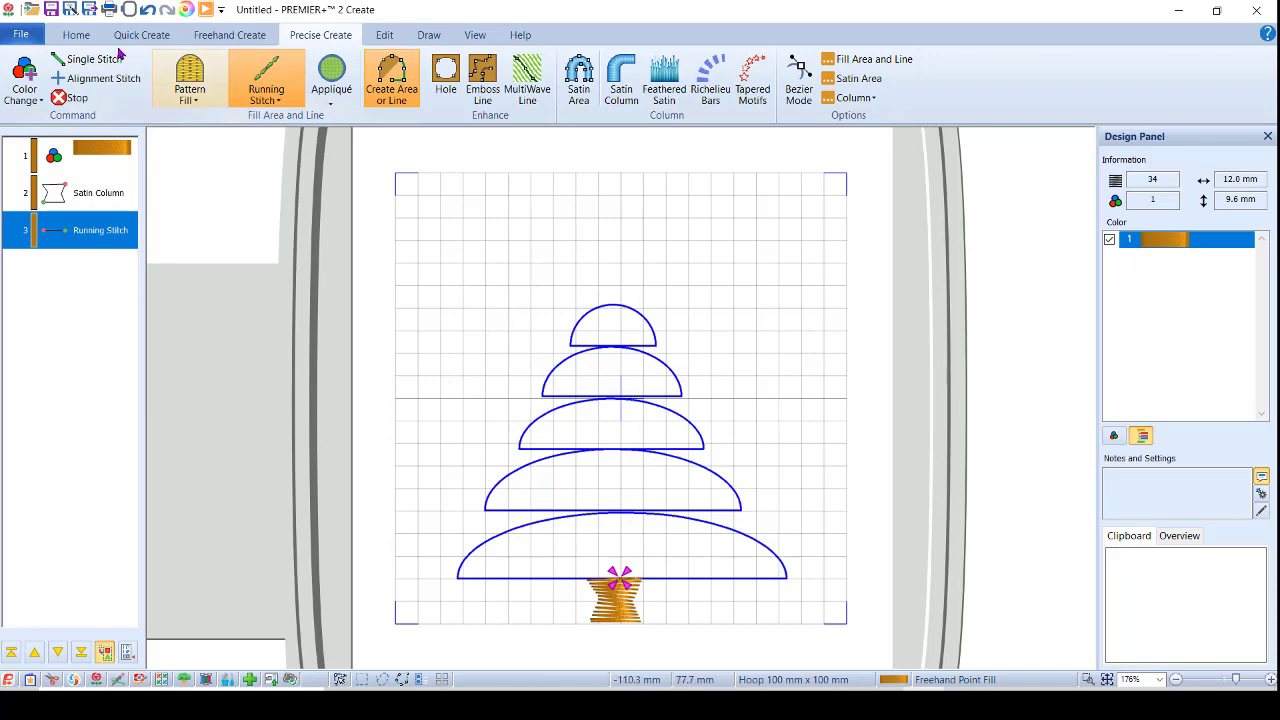
- Insert a thread color change to Robison-Anton Rayon 40 number 2578 Harvest Green
{"action": "left_click", "coordinate": [18, 84]}
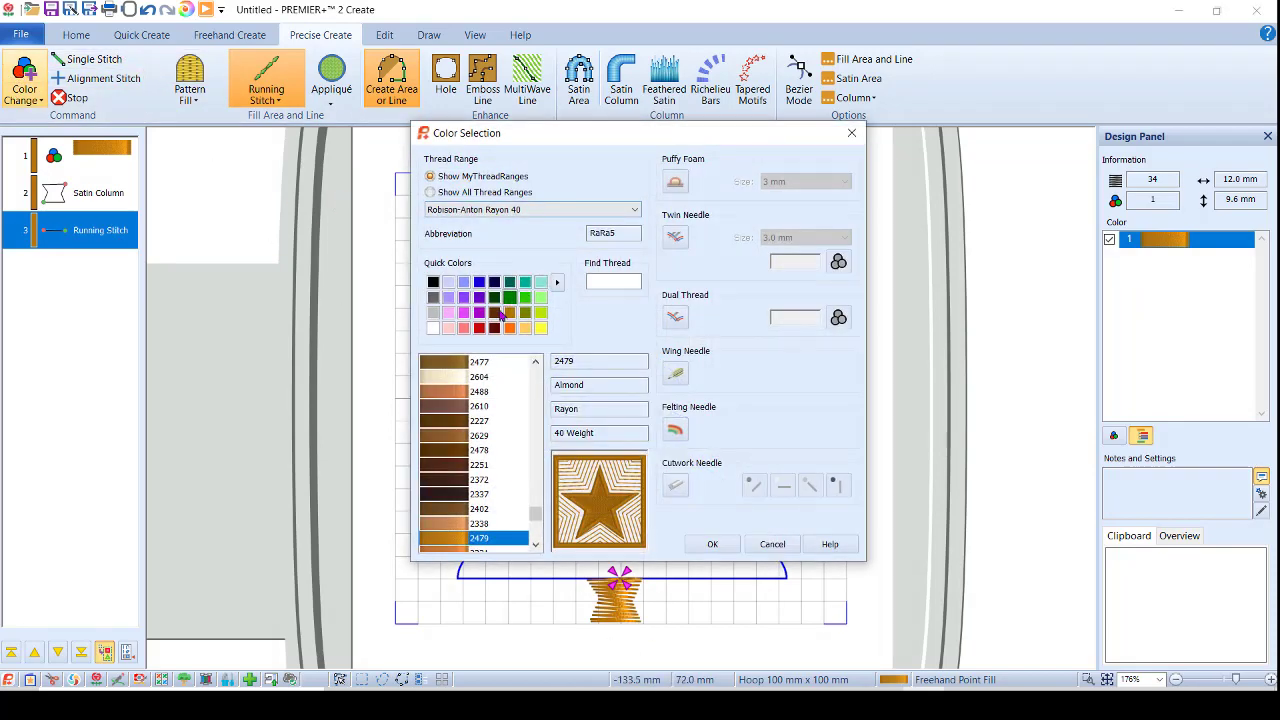
{"action": "left_click", "coordinate": [522, 299]}
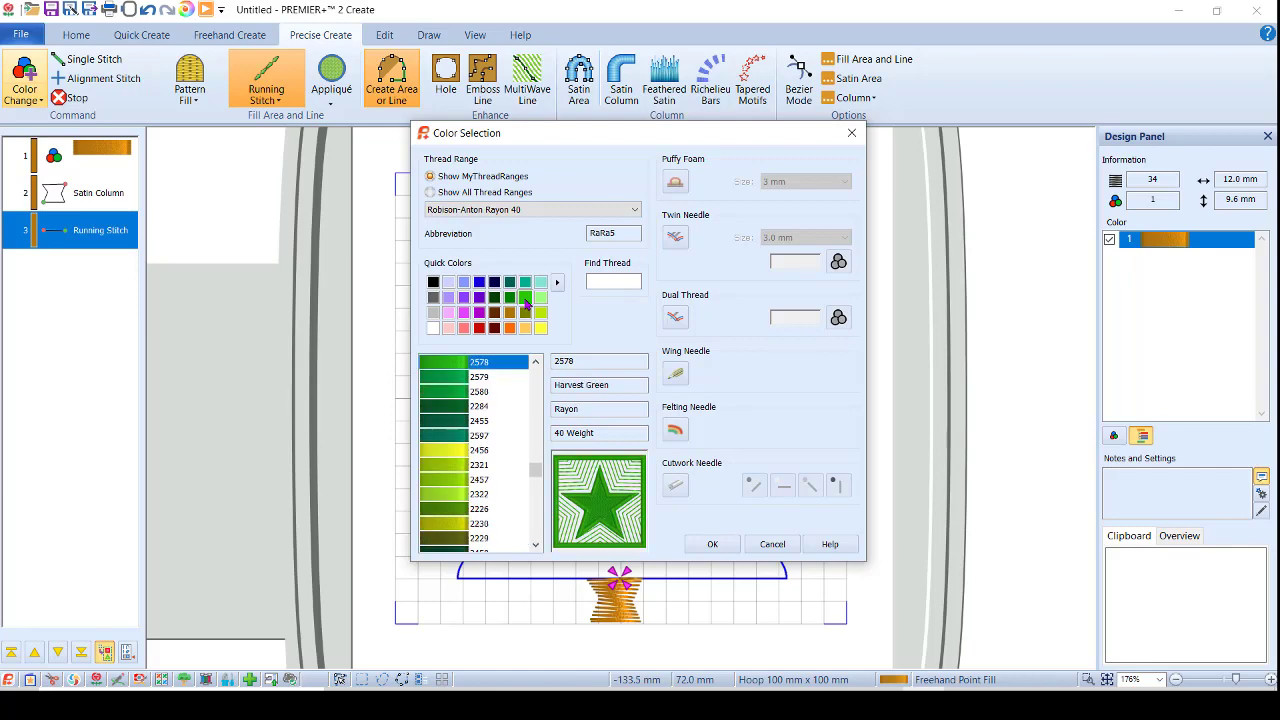
{"action": "left_click", "coordinate": [704, 544]}
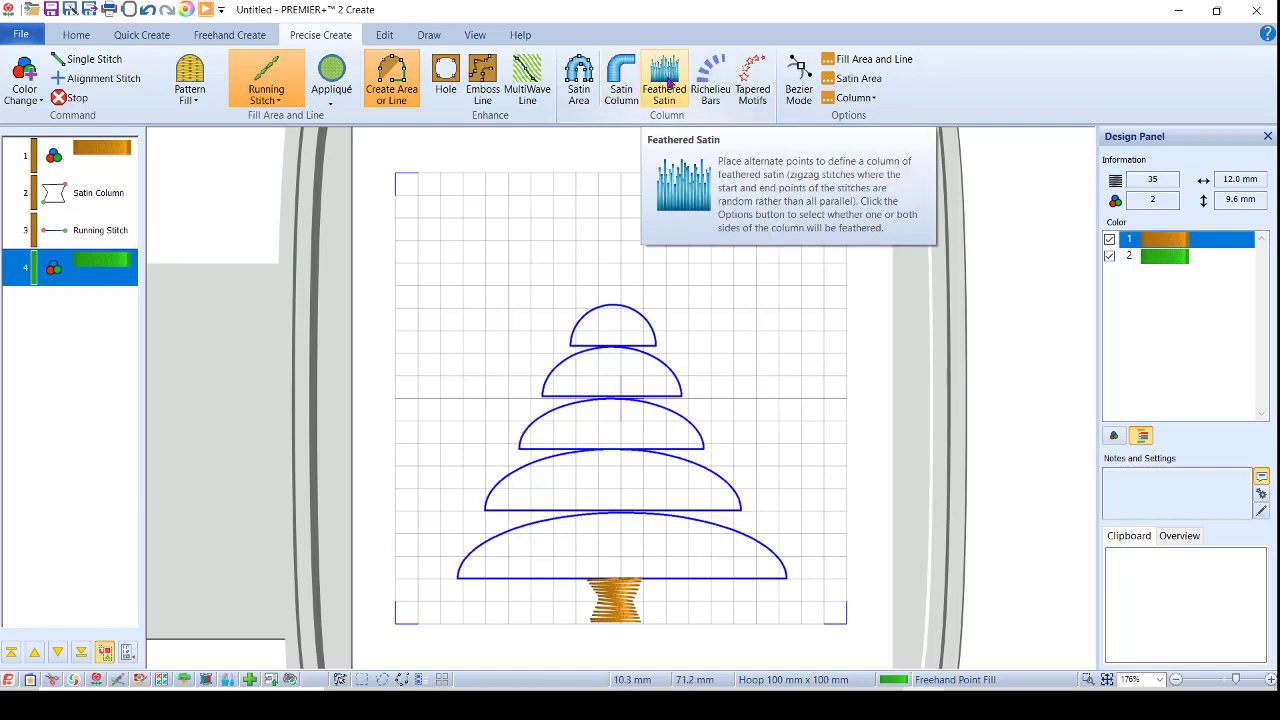
- Choose Feathered Satin with density 15, feather type SideB and stitch length 30 mm
{"action": "left_click", "coordinate": [666, 84]}
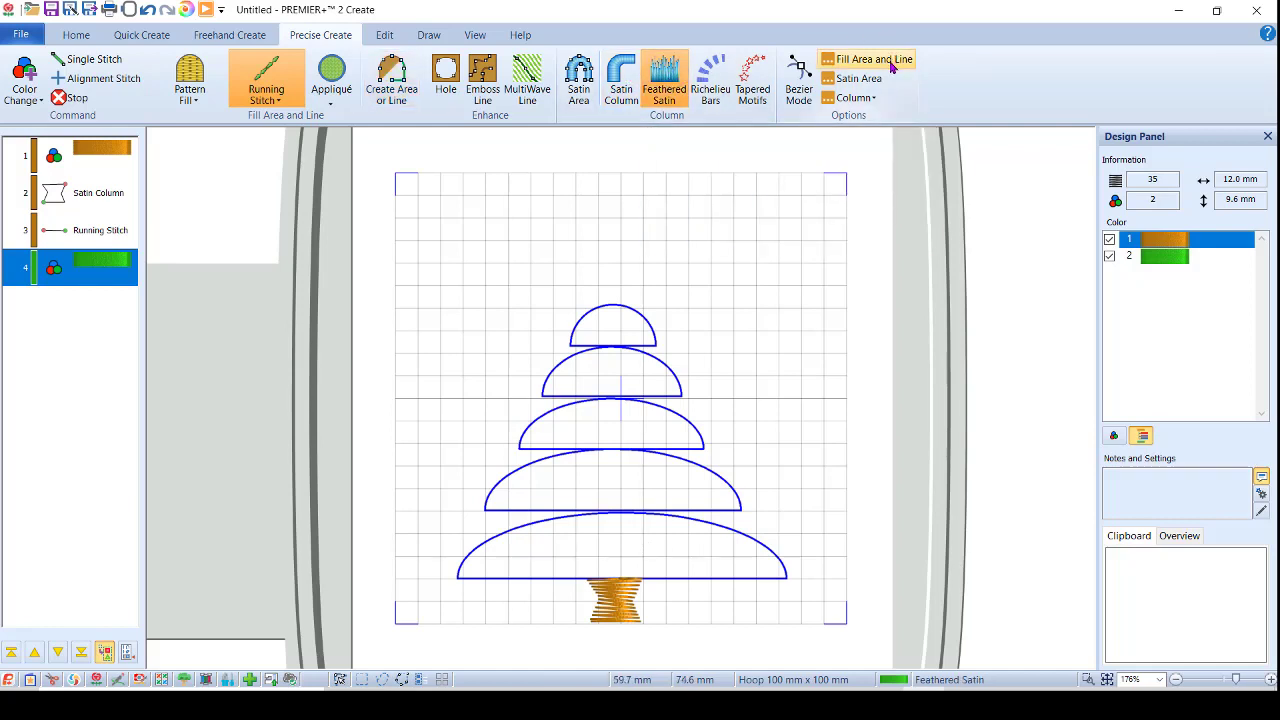
{"action": "left_click", "coordinate": [853, 97]}
{"action": "left_click", "coordinate": [828, 452]}
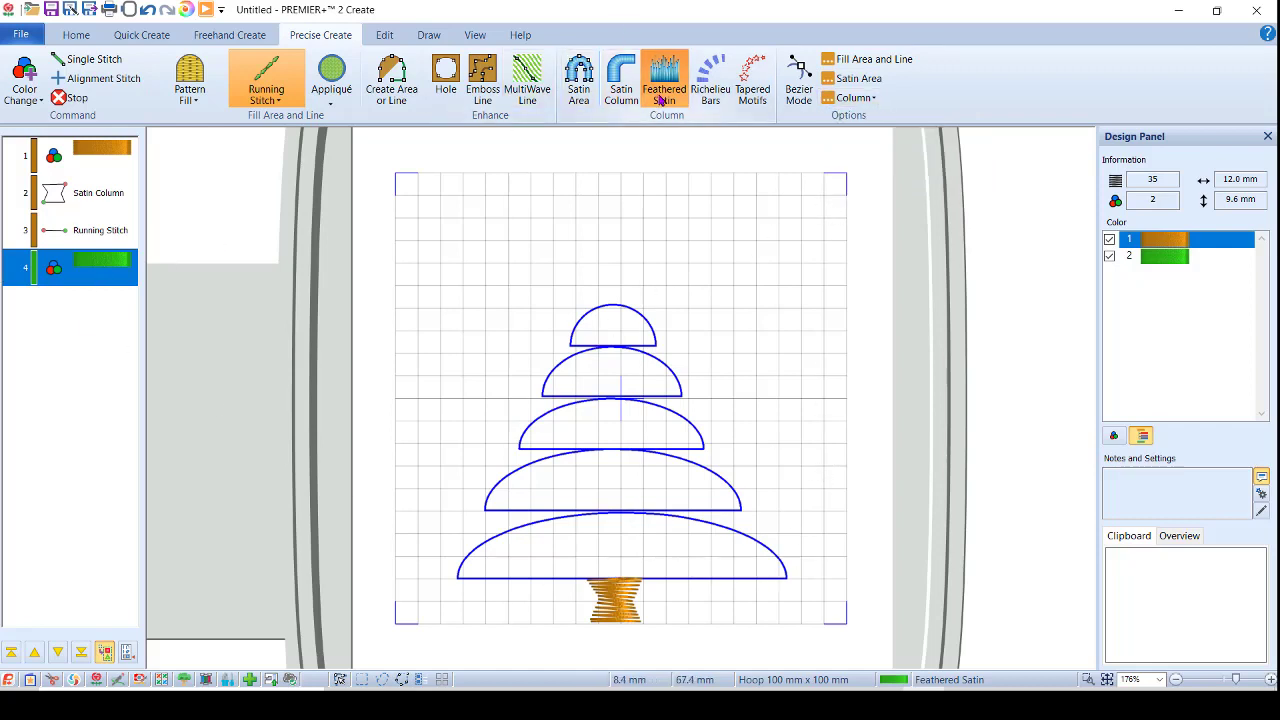
{"action": "left_click", "coordinate": [858, 99]}
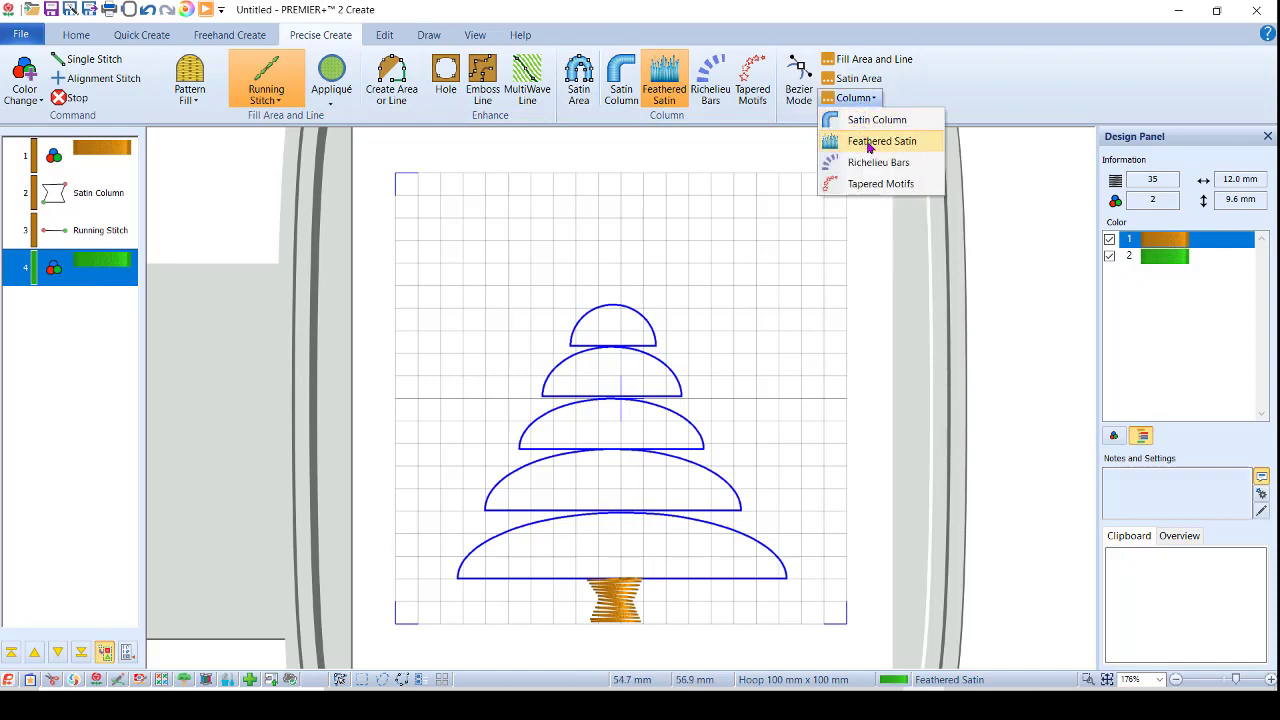
{"action": "left_click", "coordinate": [869, 145]}
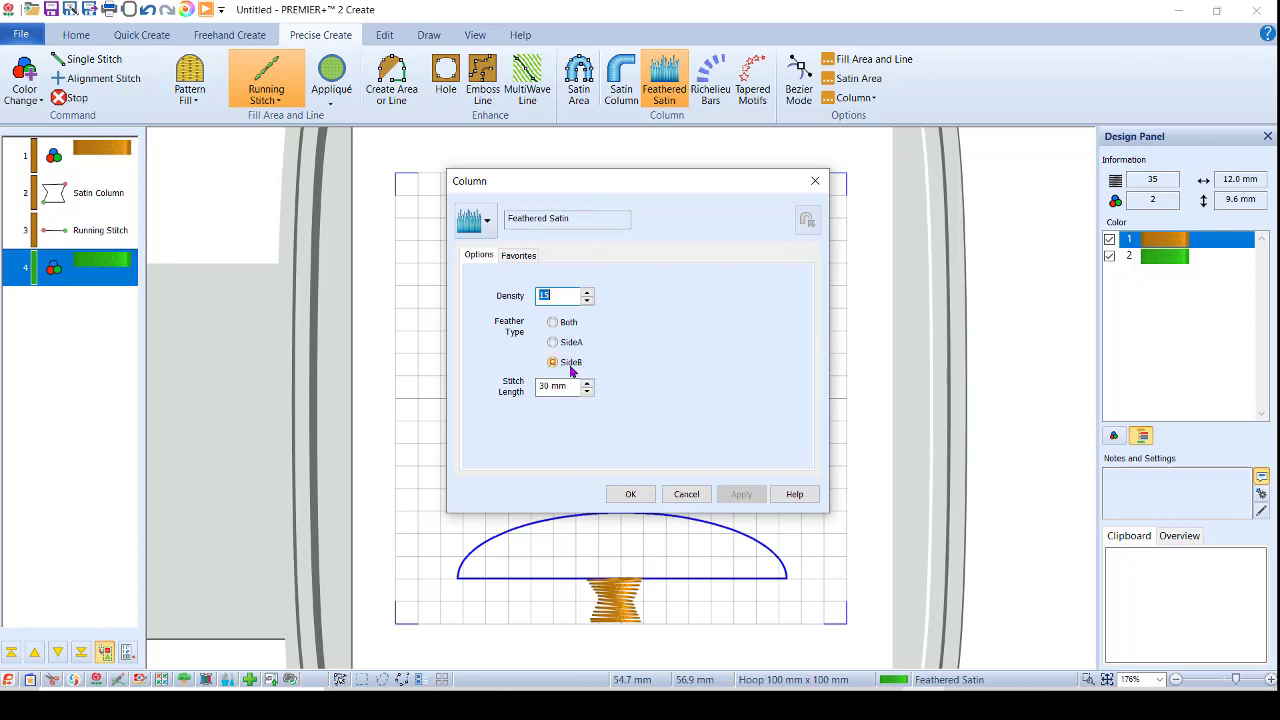
{"action": "left_click", "coordinate": [631, 493]}
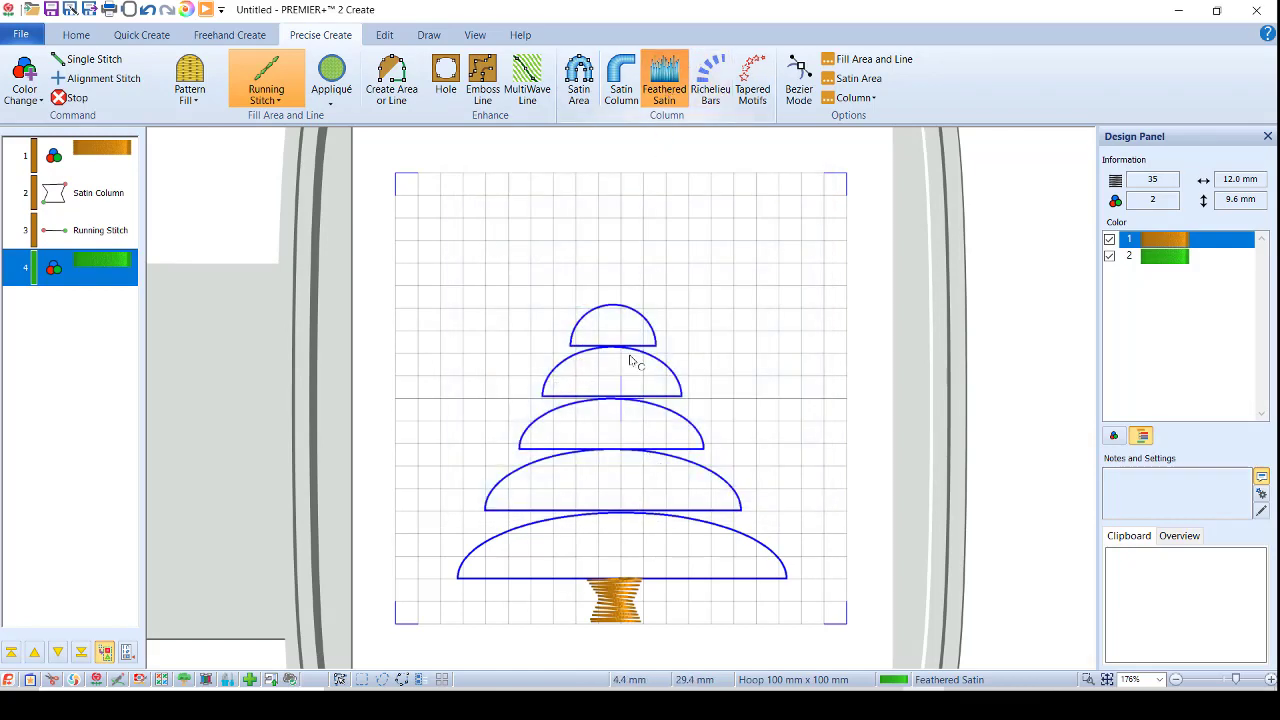
- Create a Feathered Satin fanning from the center of the bottom dome's base across the dome's right half
{"action": "left_click", "coordinate": [620, 578]}
{"action": "left_click", "coordinate": [620, 512]}
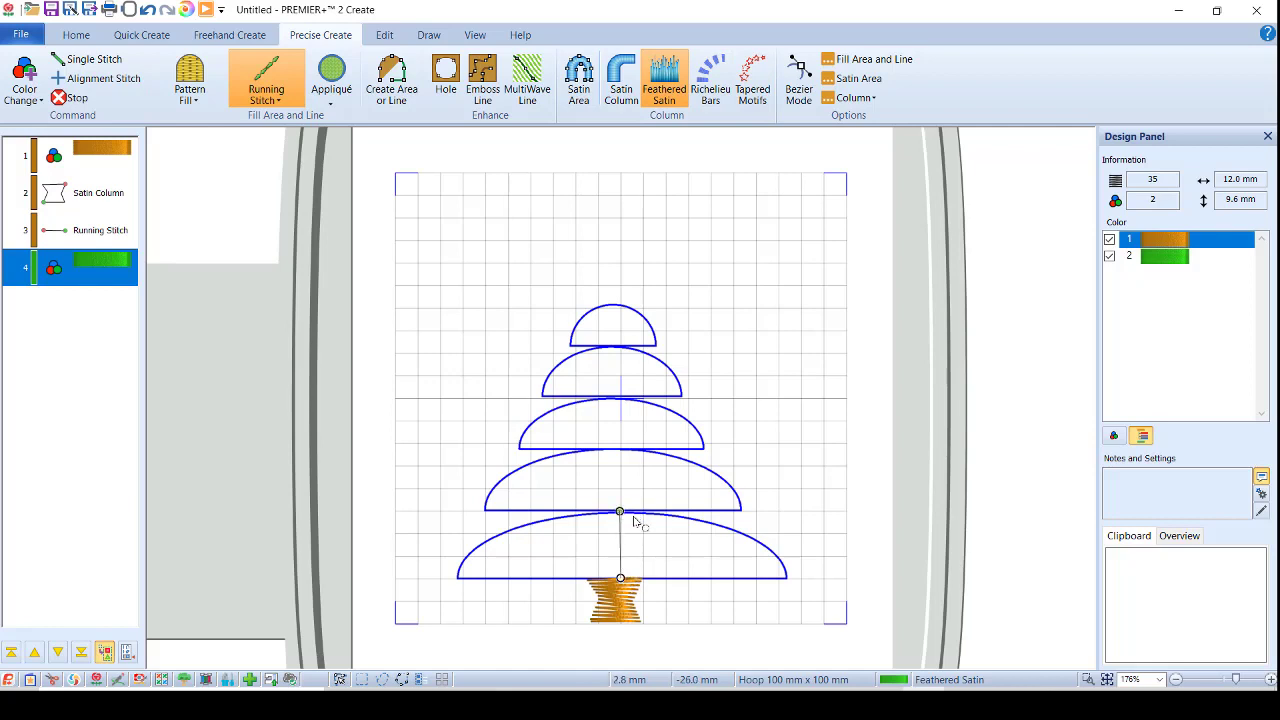
{"action": "left_click", "coordinate": [633, 578]}
{"action": "left_click", "coordinate": [702, 522]}
{"action": "left_click", "coordinate": [763, 546]}
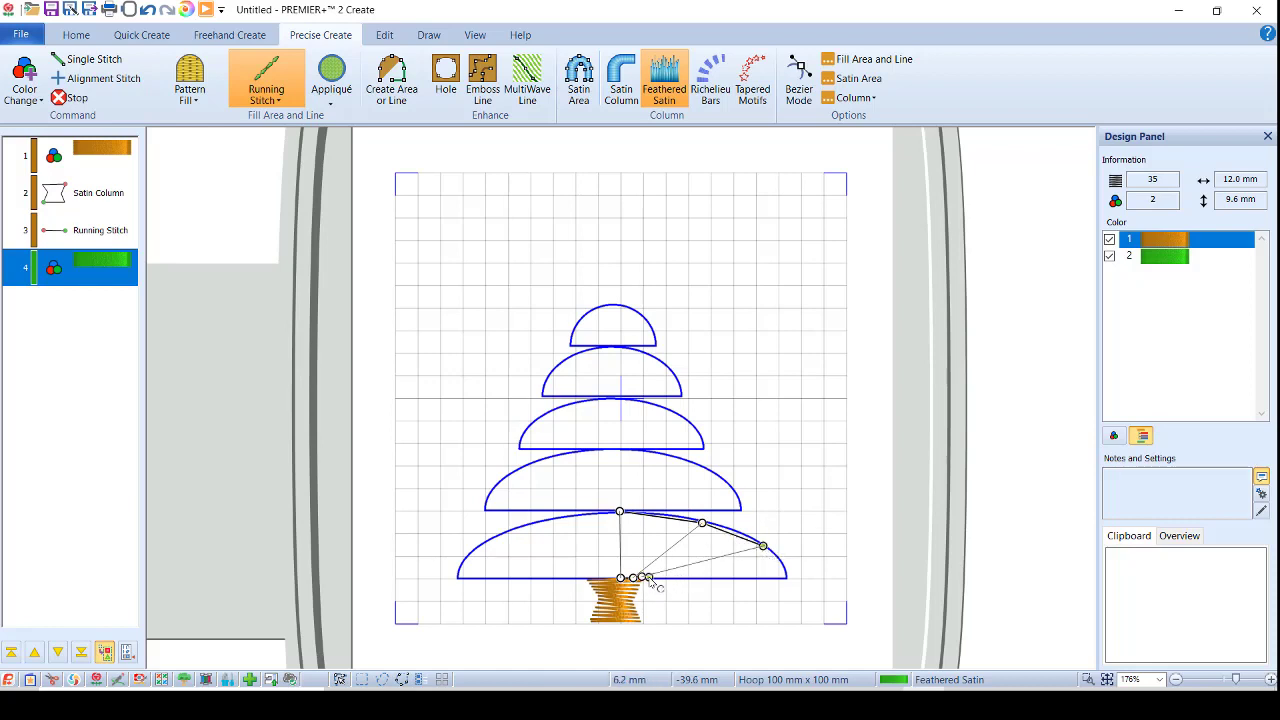
{"action": "left_click", "coordinate": [787, 580]}
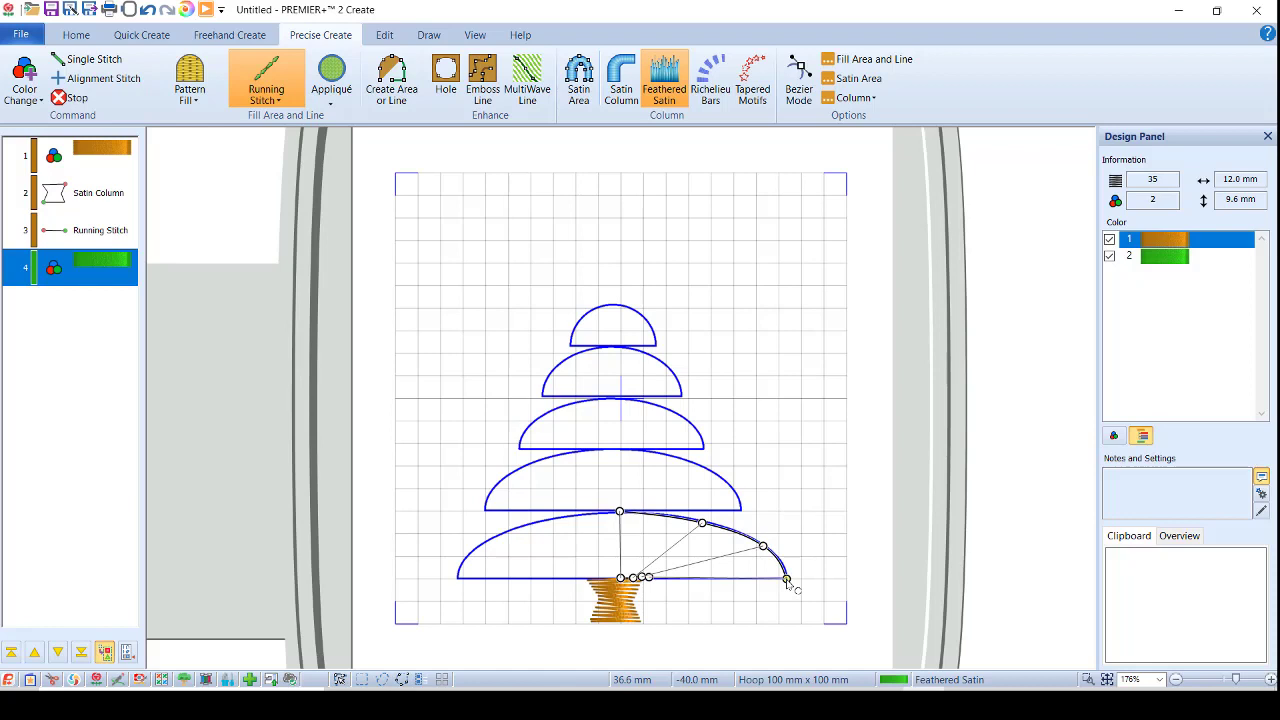
{"action": "key", "text": "Return"}
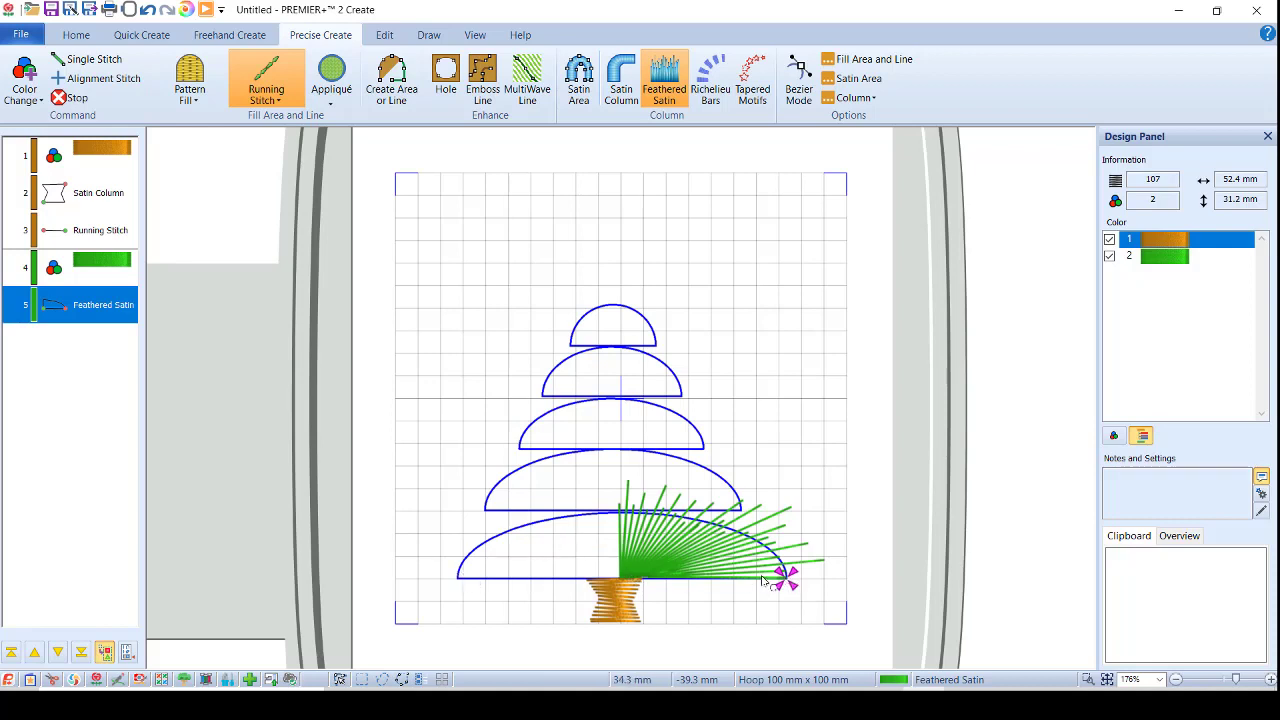
- Add a Running Stitch line from the bottom dome's right end back to the center of its base
{"action": "left_click", "coordinate": [406, 80]}
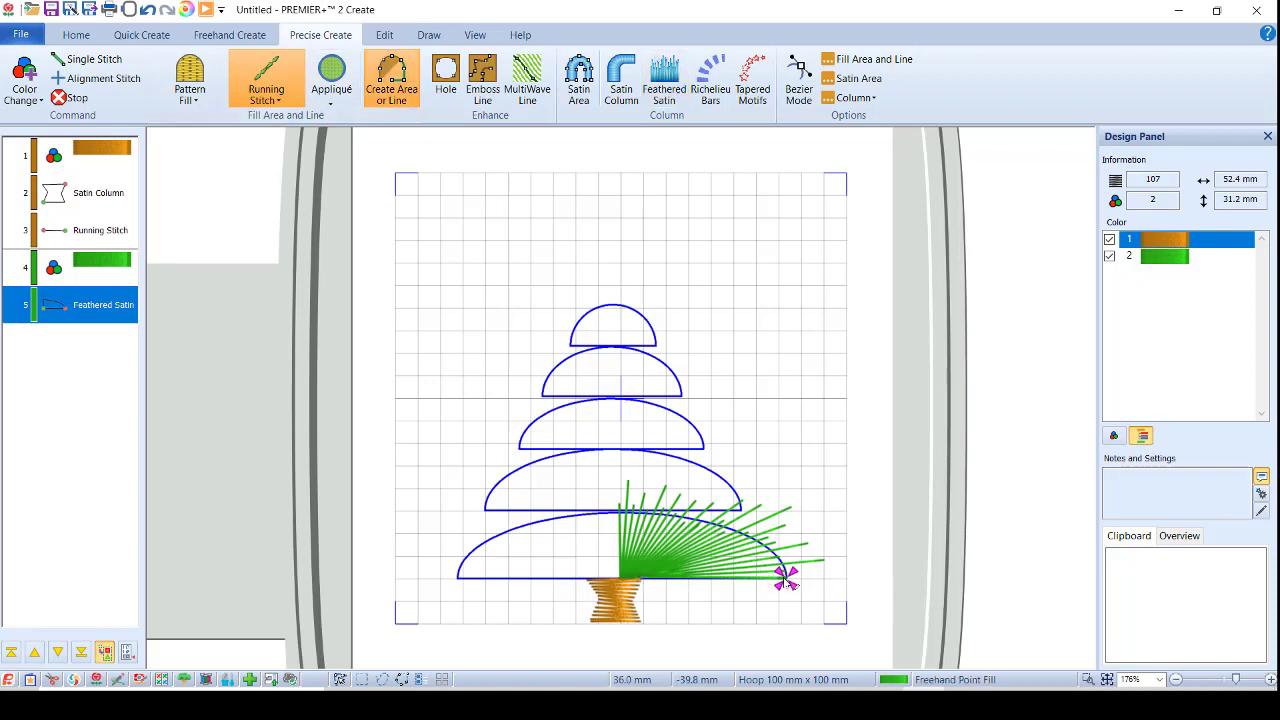
{"action": "left_click", "coordinate": [620, 580]}
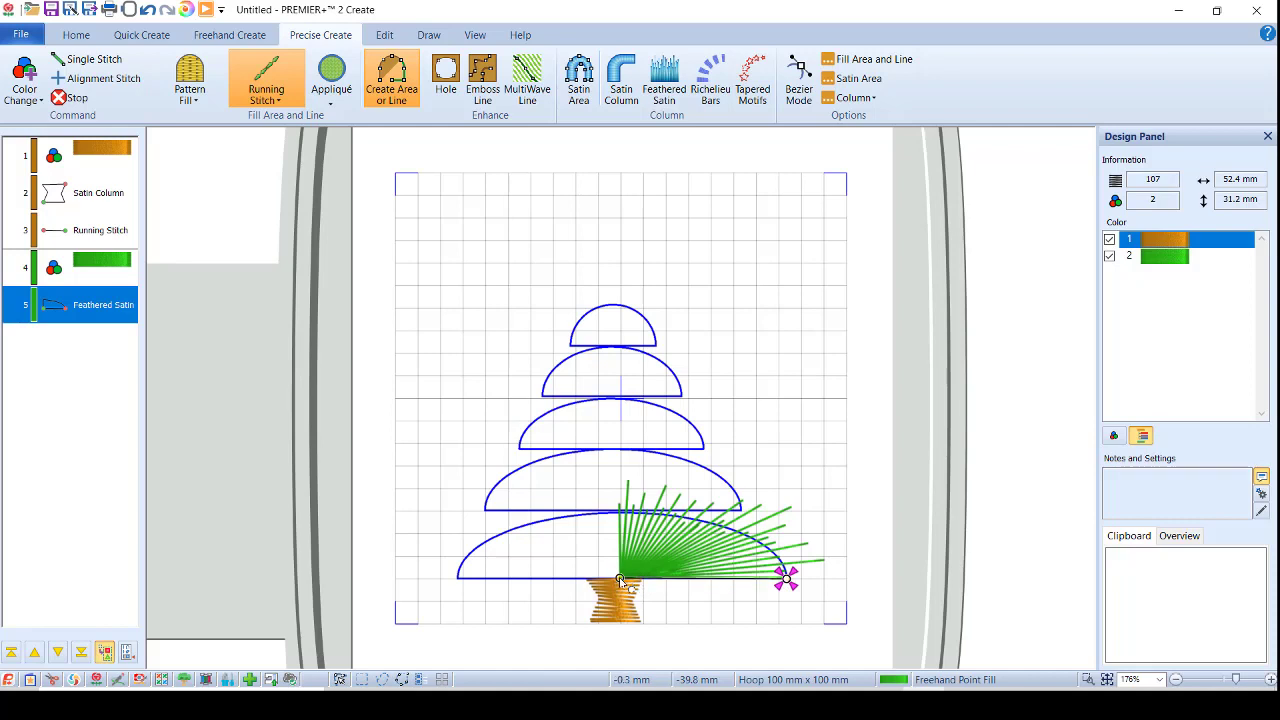
{"action": "left_click", "coordinate": [620, 580]}
{"action": "key", "text": "Return"}
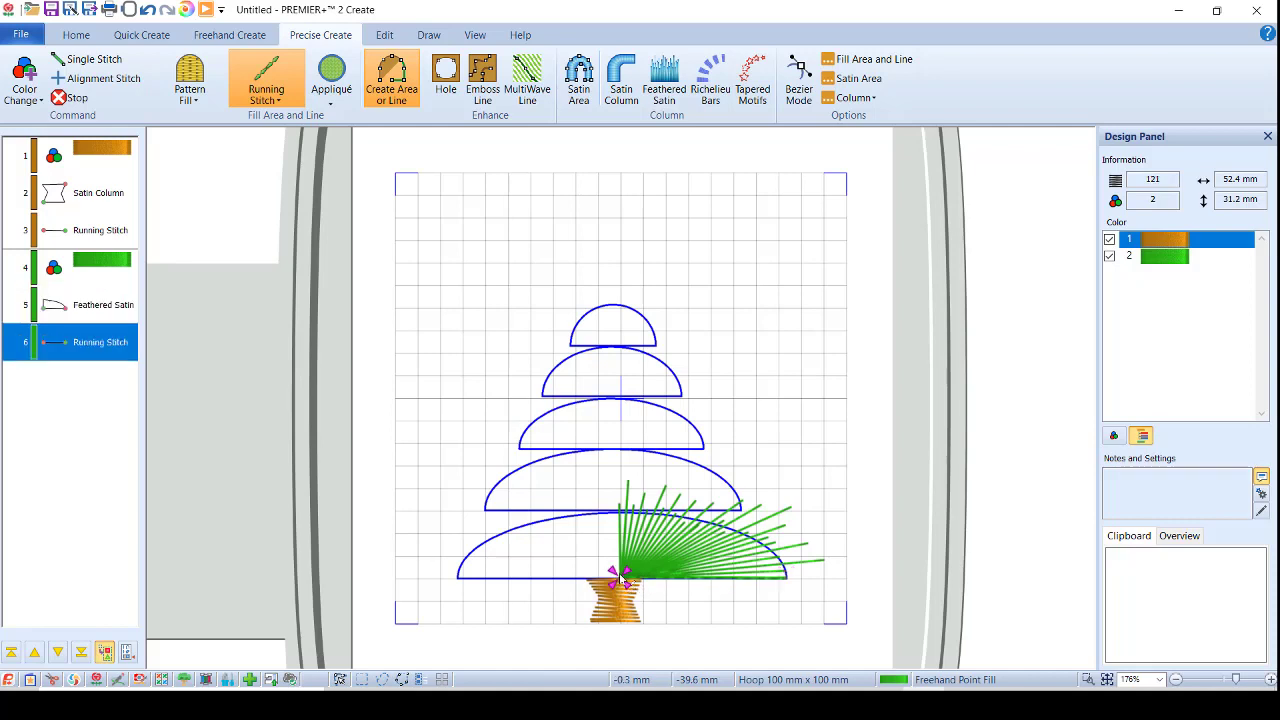
- Create a mirrored Feathered Satin fanning from the center of the base across the bottom dome's left half
{"action": "left_click", "coordinate": [660, 85]}
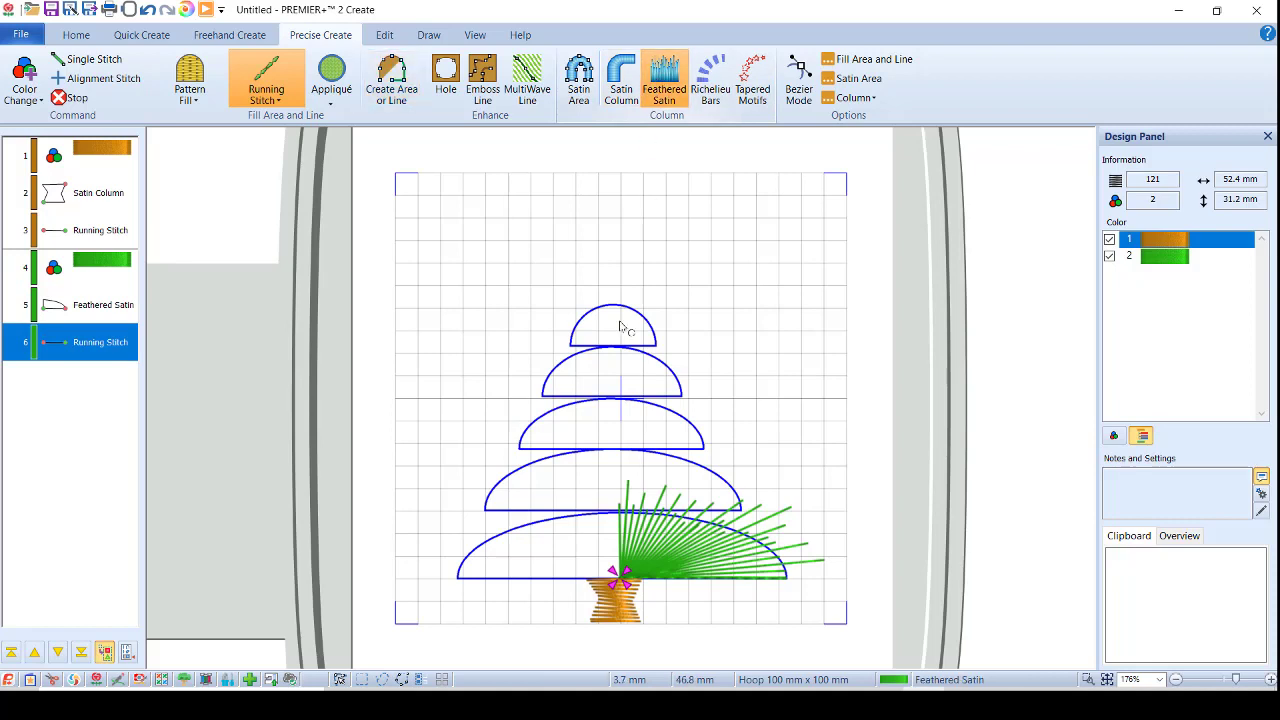
{"action": "left_click", "coordinate": [620, 578]}
{"action": "left_click", "coordinate": [533, 521]}
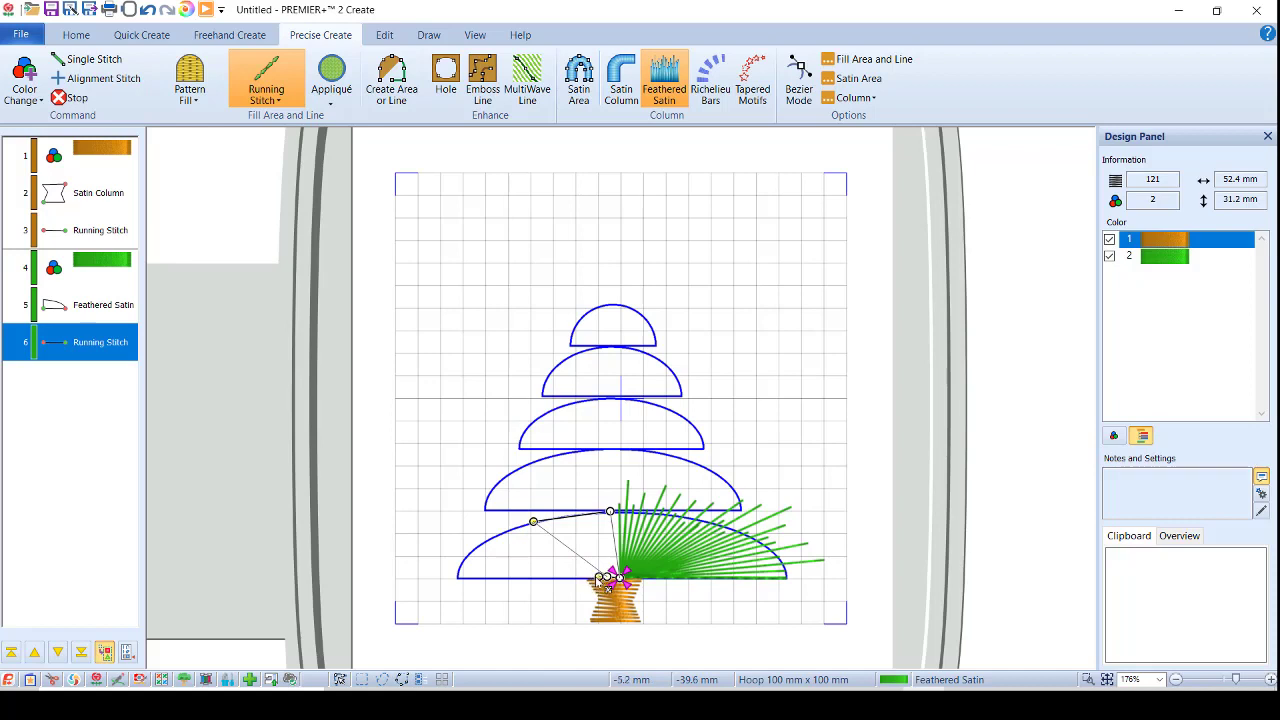
{"action": "left_click", "coordinate": [495, 538]}
{"action": "left_click", "coordinate": [459, 578]}
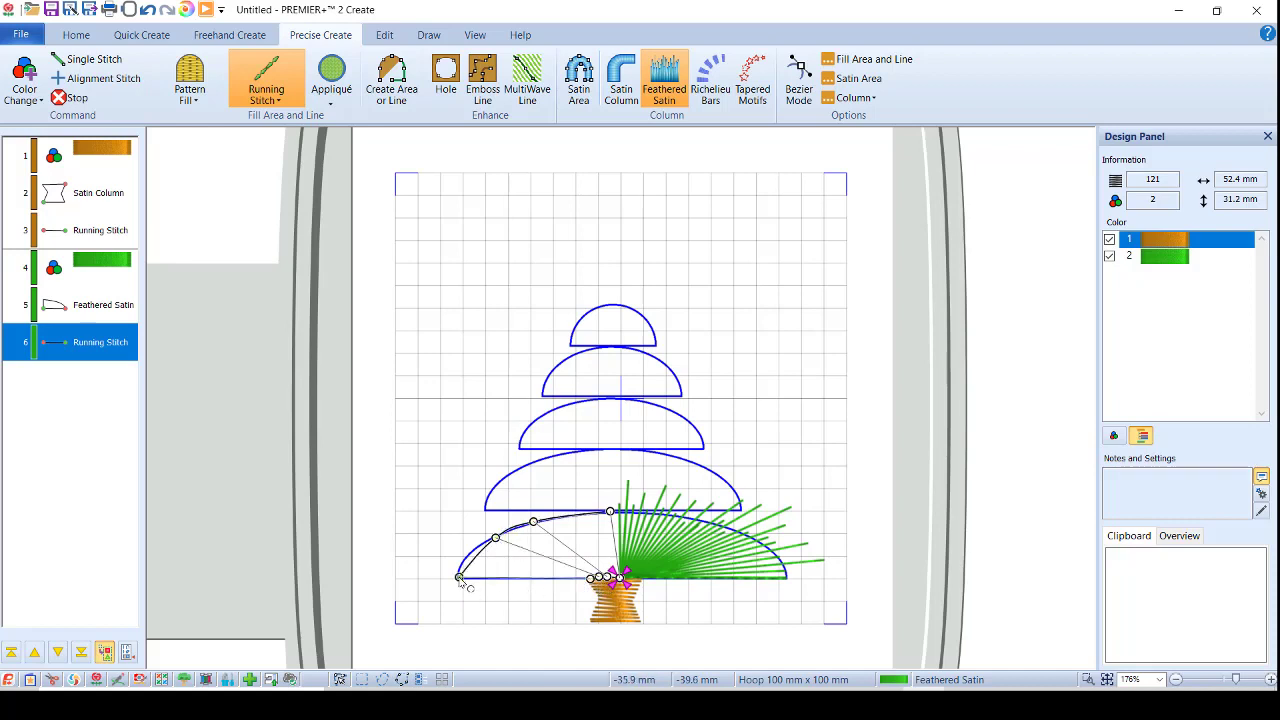
{"action": "key", "text": "Return"}
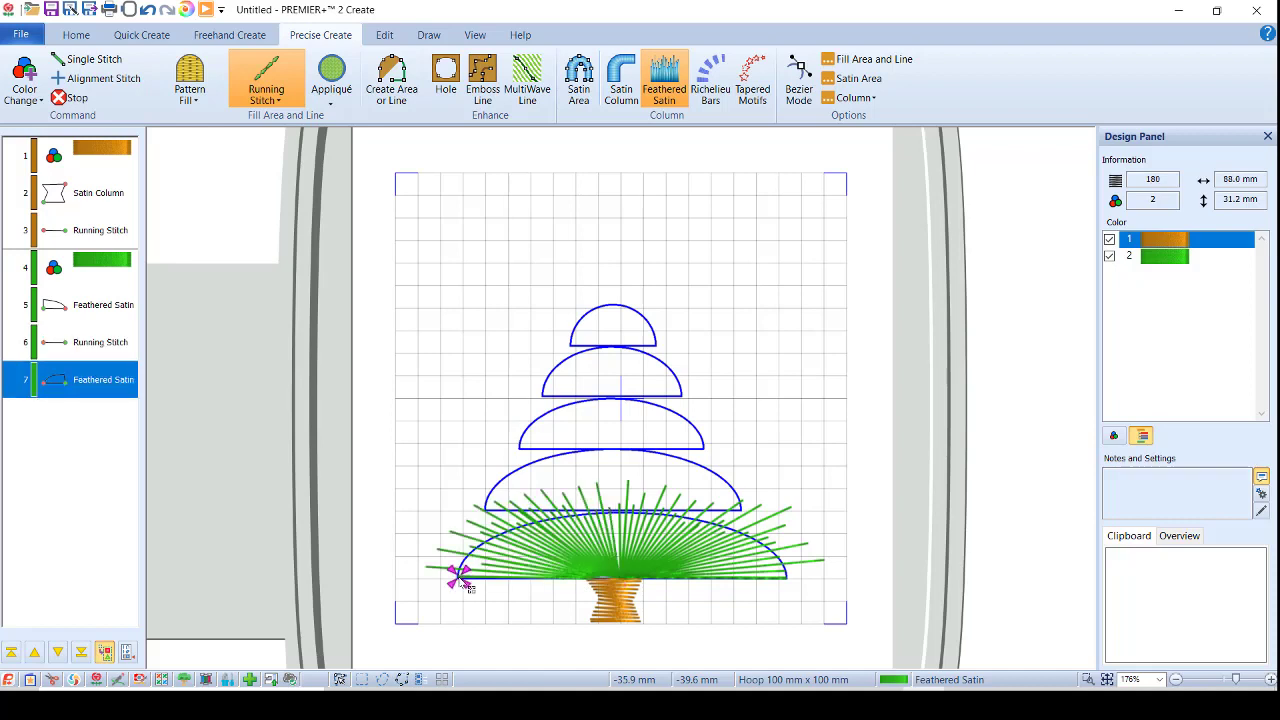
- Add a Running Stitch line from the bottom dome's left end back to the center of its base
{"action": "left_click", "coordinate": [398, 86]}
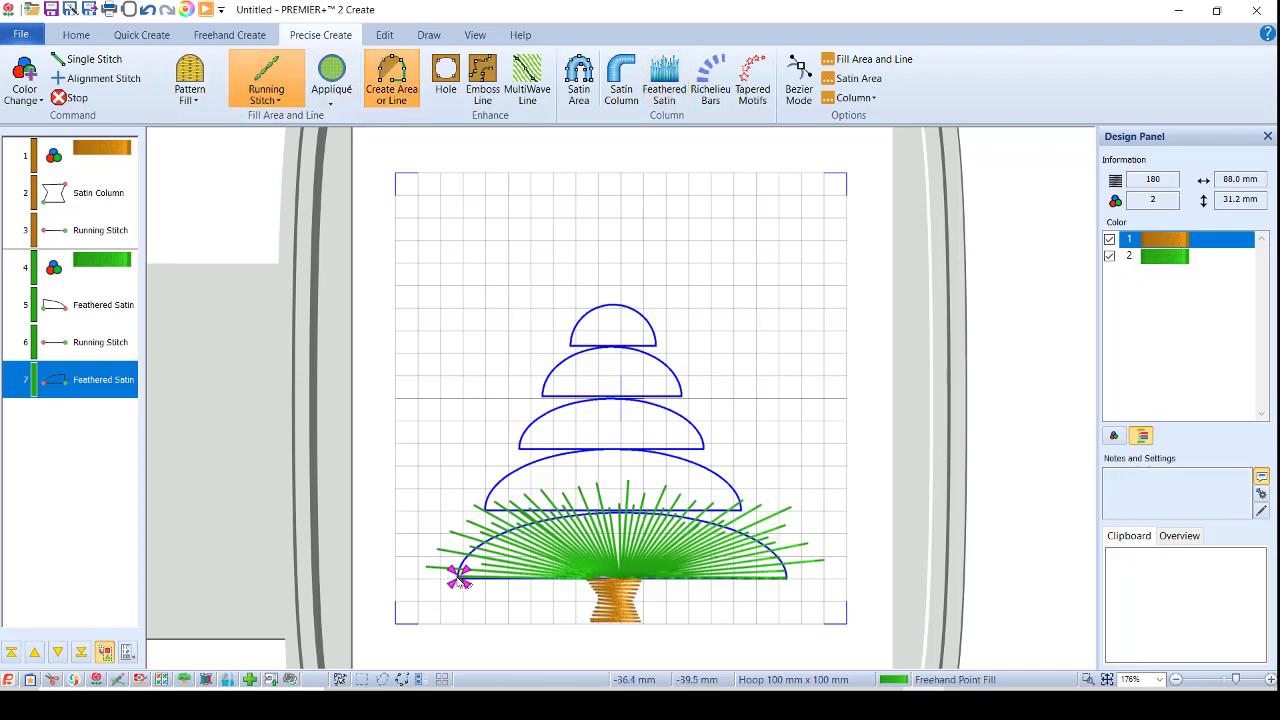
{"action": "left_click", "coordinate": [459, 578]}
{"action": "left_click", "coordinate": [616, 579]}
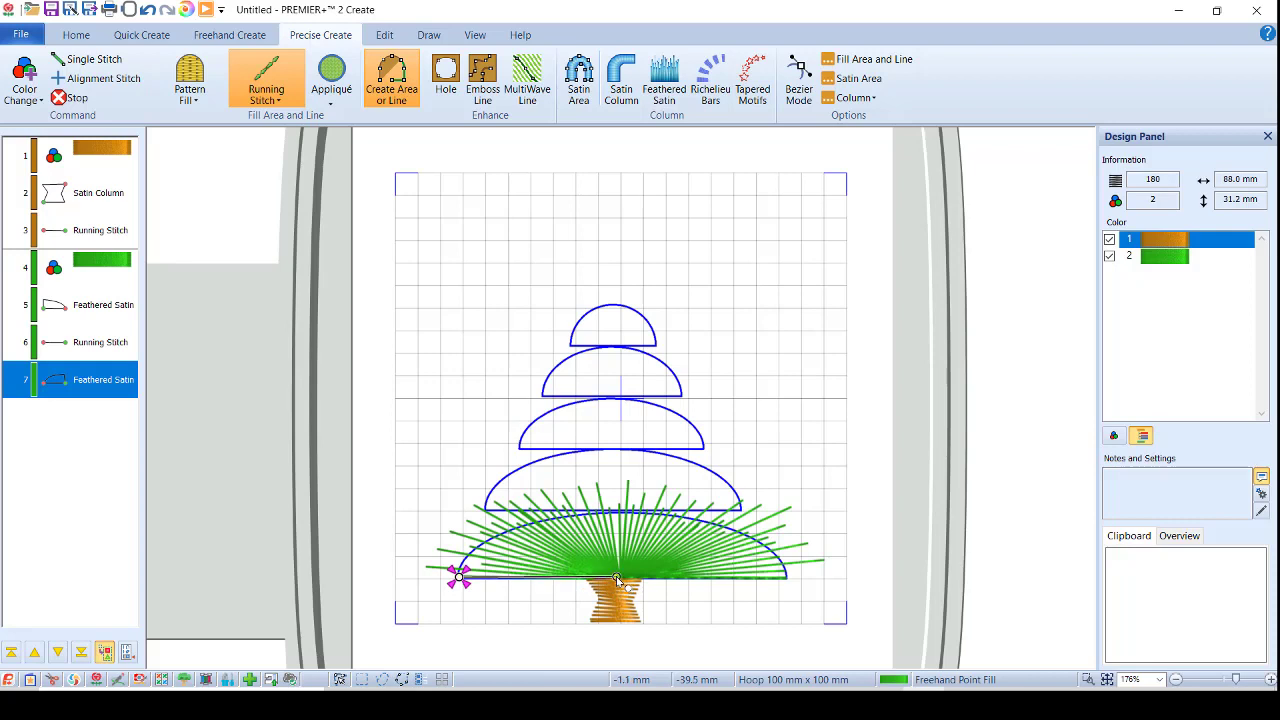
{"action": "right_click", "coordinate": [617, 581]}
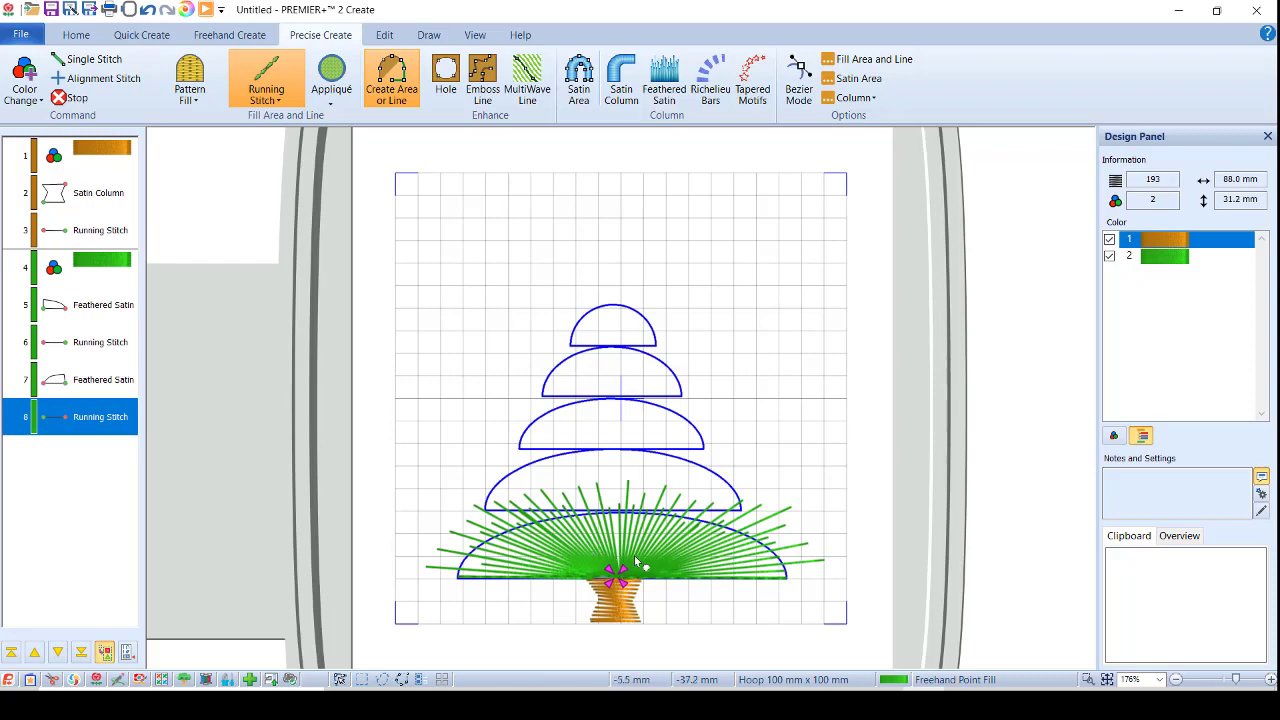
{"action": "right_click", "coordinate": [697, 558]}
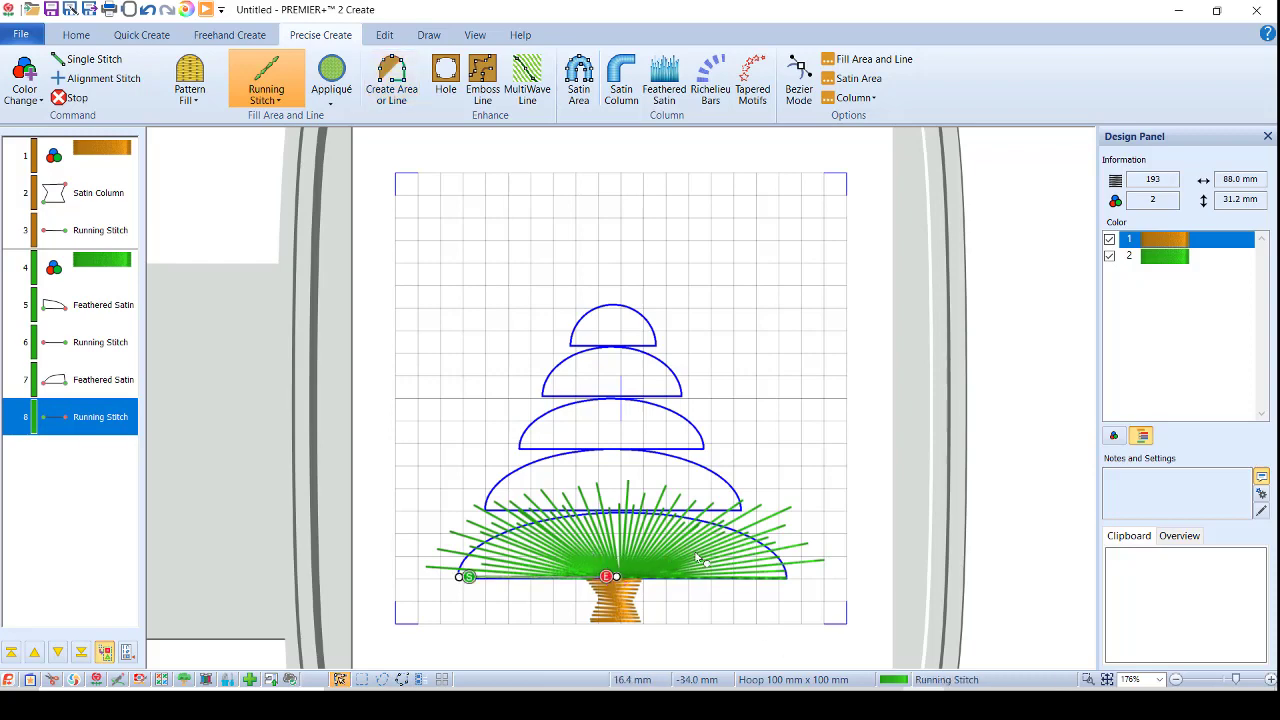
- Reshape the right-hand Feathered Satin, pulling its arc points slightly inward and its outer end slightly below the dome's base line
{"action": "double_click", "coordinate": [697, 558]}
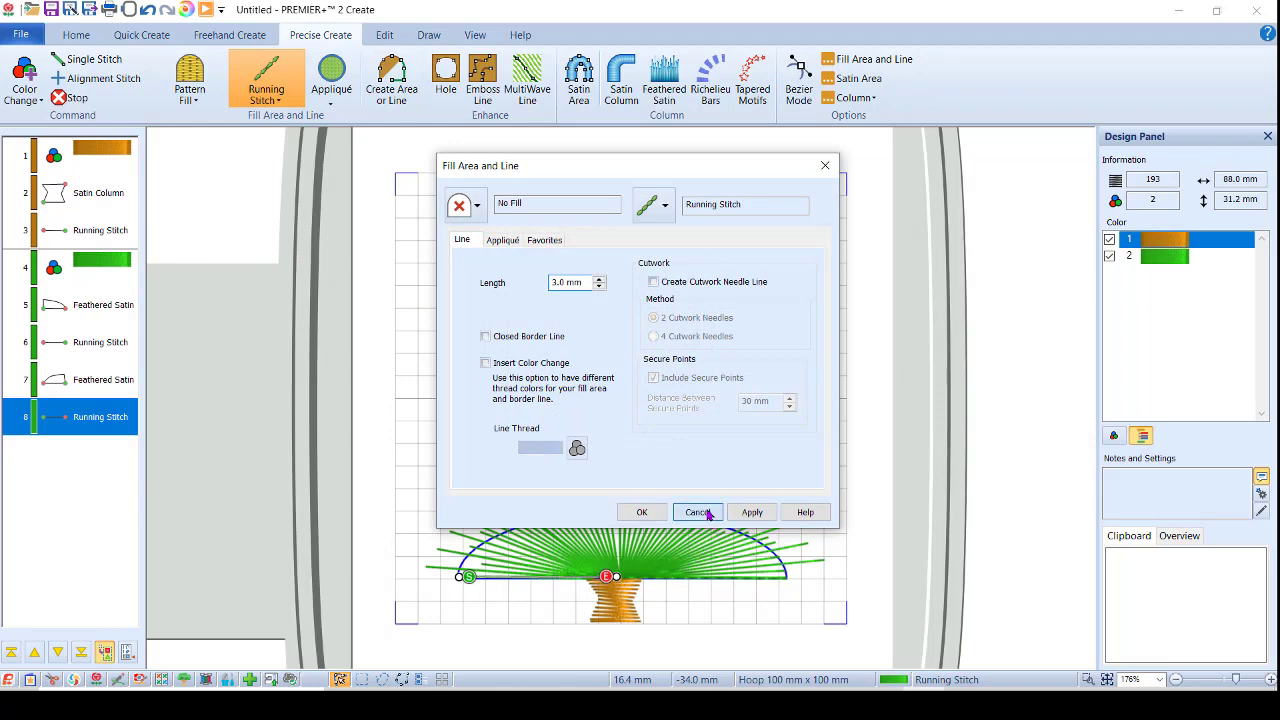
{"action": "left_click", "coordinate": [705, 512]}
{"action": "left_click", "coordinate": [85, 305]}
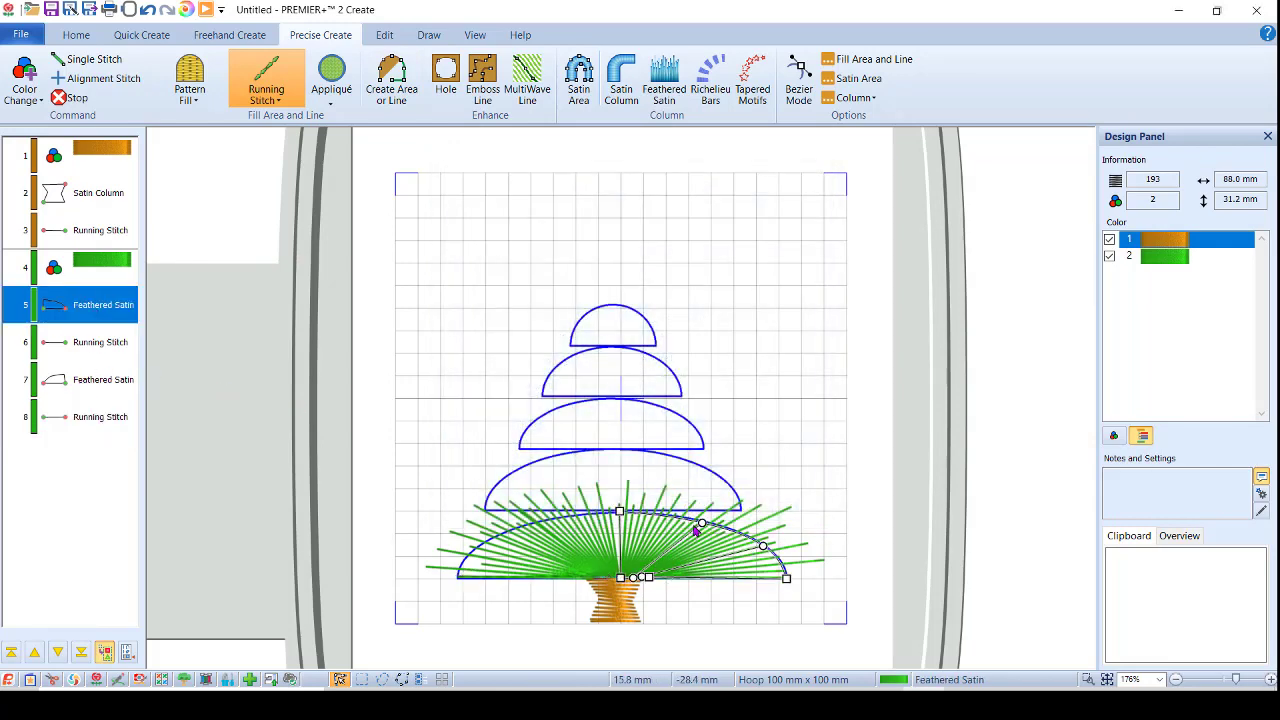
{"action": "left_click_drag", "start_coordinate": [701, 523], "coordinate": [695, 528]}
{"action": "left_click_drag", "start_coordinate": [620, 511], "coordinate": [619, 514]}
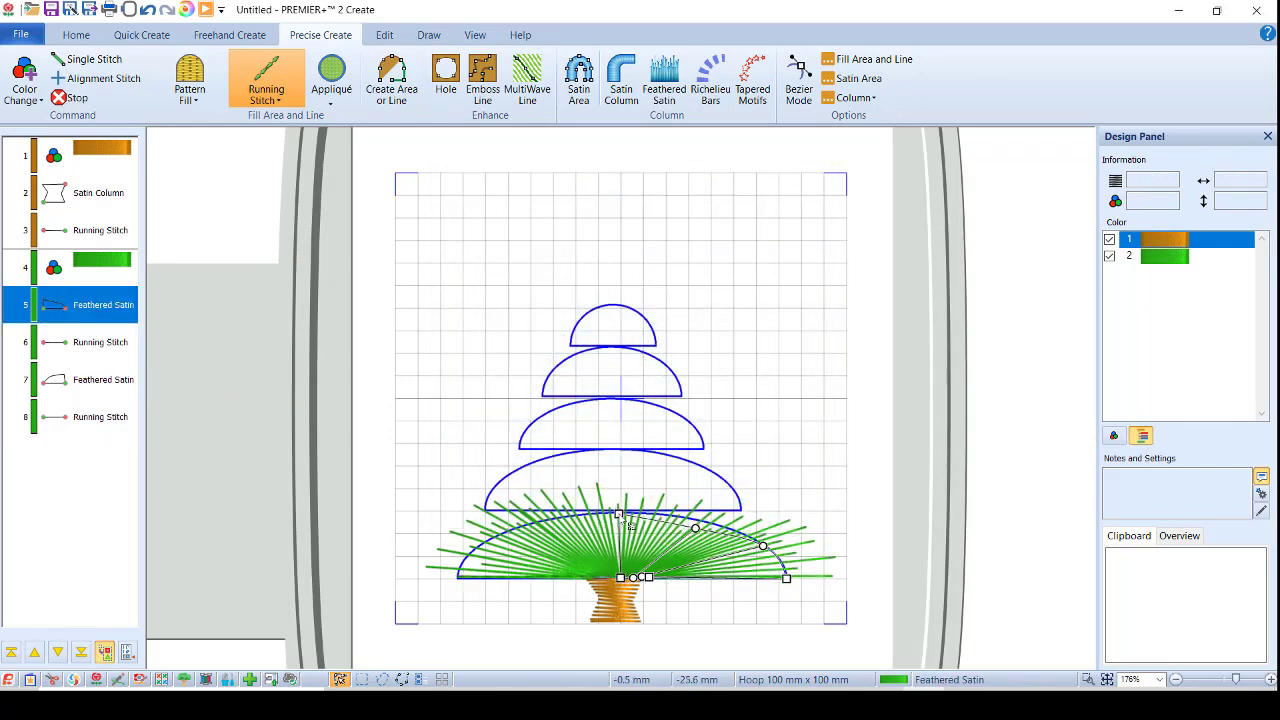
{"action": "mouse_move", "coordinate": [789, 582]}
{"action": "left_mouse_down"}
{"action": "mouse_move", "coordinate": [803, 604]}
{"action": "mouse_move", "coordinate": [789, 593]}
{"action": "left_mouse_up"}
{"action": "left_click_drag", "start_coordinate": [764, 548], "coordinate": [746, 552]}
- Pull the bottom-left Feathered Satin's arc points inward and its outer end below the base line, and shift the right-hand one's top point slightly right
{"action": "left_click", "coordinate": [543, 551]}
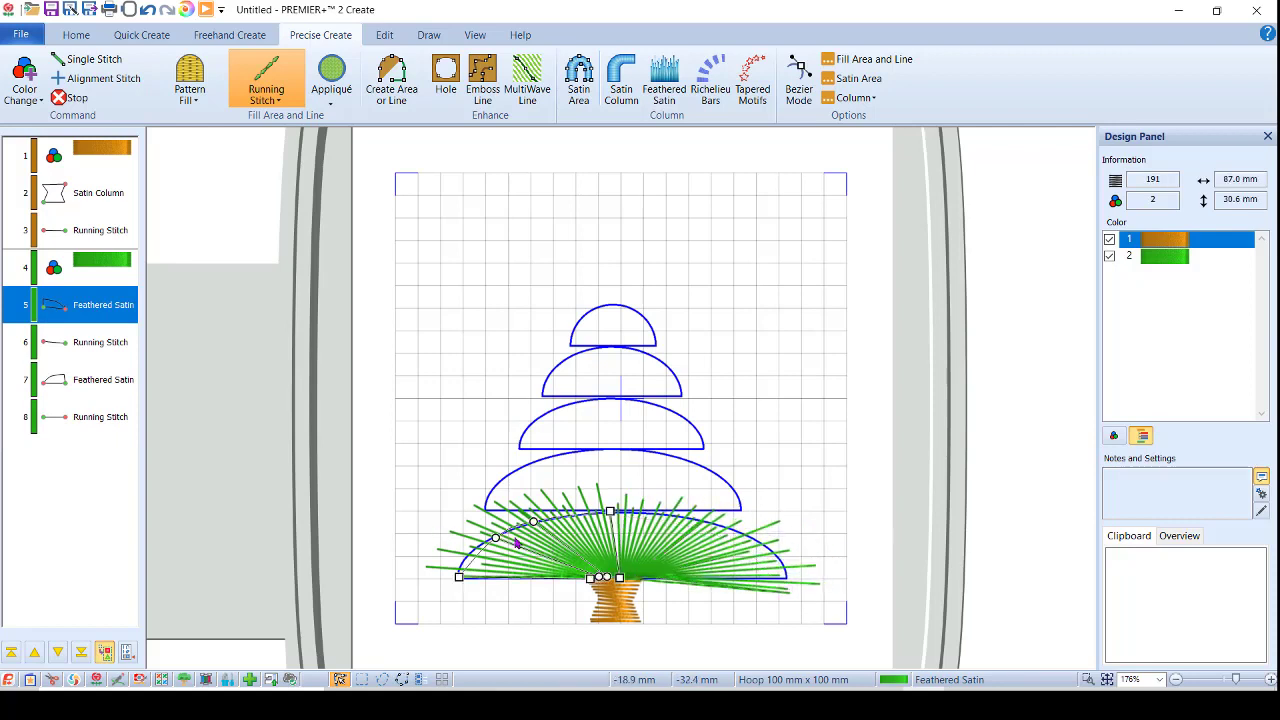
{"action": "left_click_drag", "start_coordinate": [533, 523], "coordinate": [461, 601]}
{"action": "left_click_drag", "start_coordinate": [475, 600], "coordinate": [485, 591]}
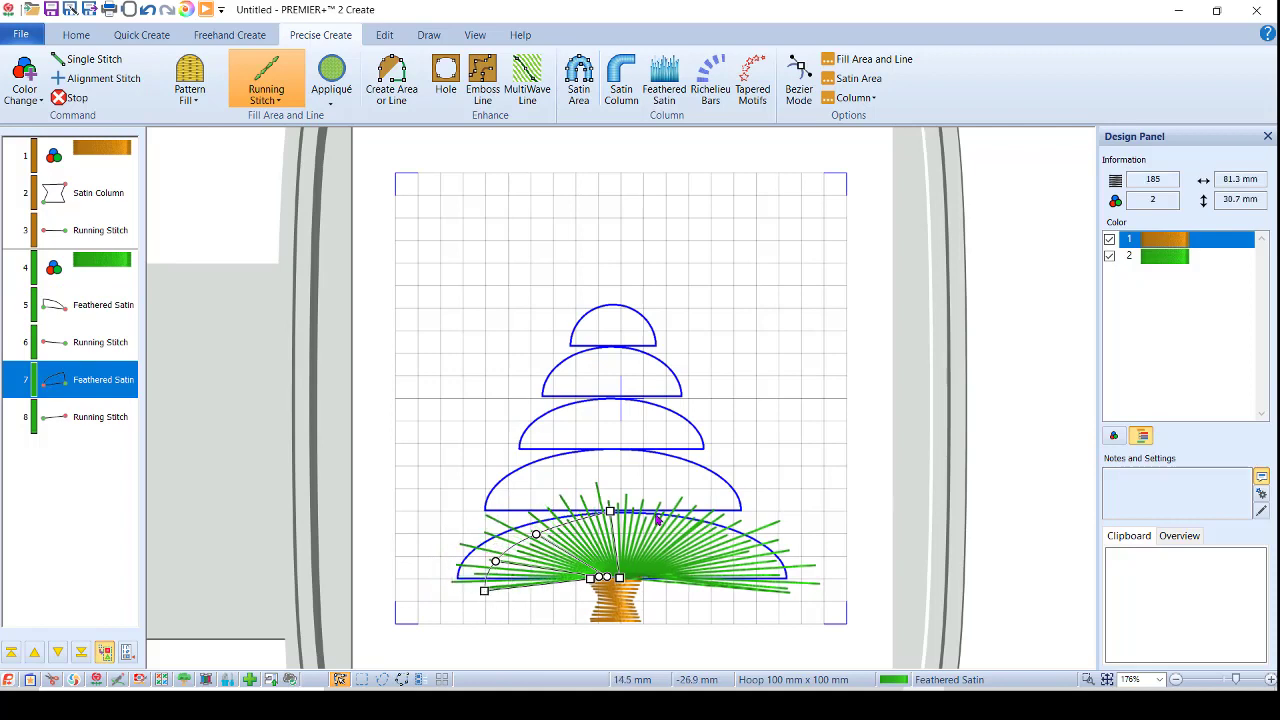
{"action": "left_click", "coordinate": [620, 518]}
{"action": "left_click_drag", "start_coordinate": [619, 516], "coordinate": [625, 516]}
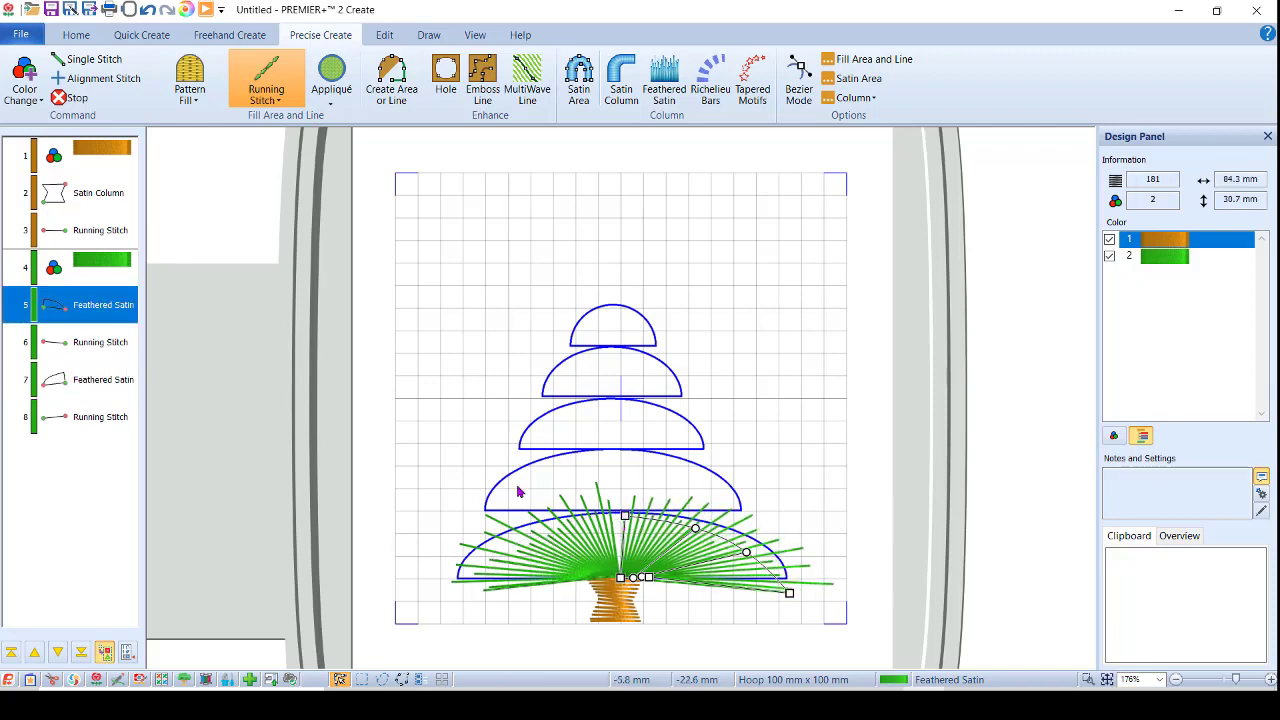
- Add a Running Stitch line from the center of the bottom dome's base up to the center of the second dome's base
{"action": "left_click", "coordinate": [76, 420]}
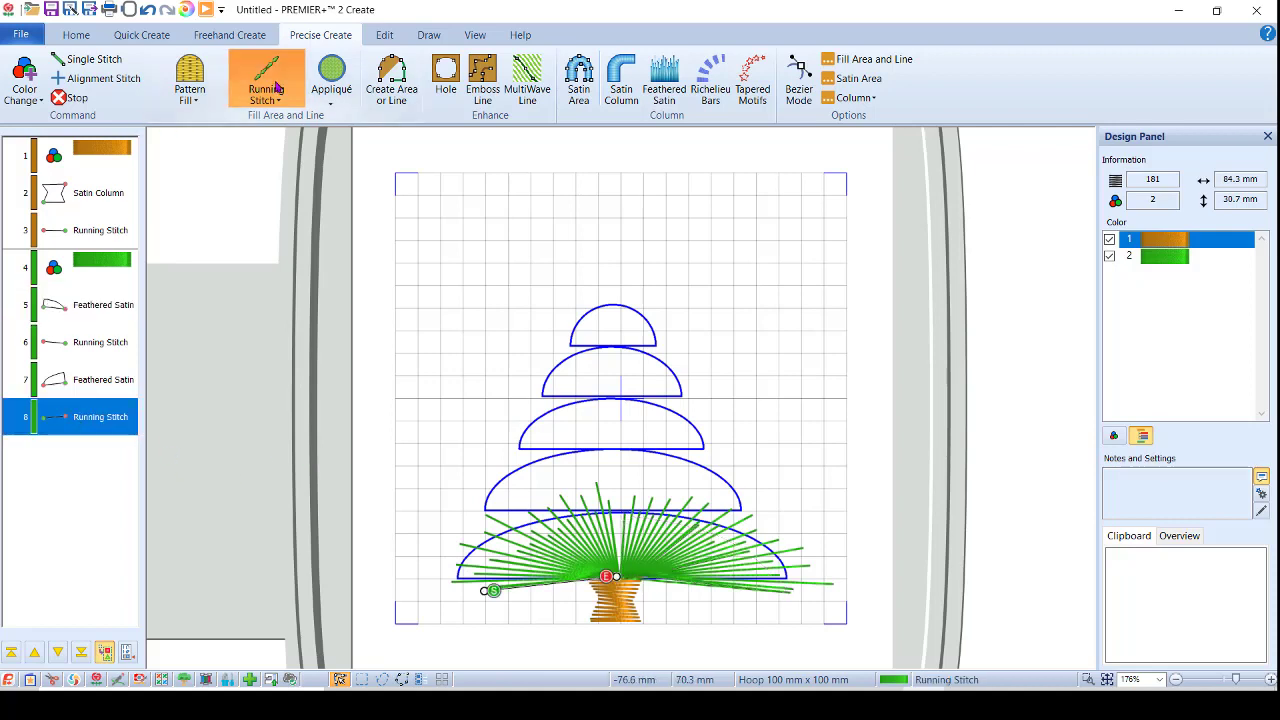
{"action": "left_click", "coordinate": [391, 85]}
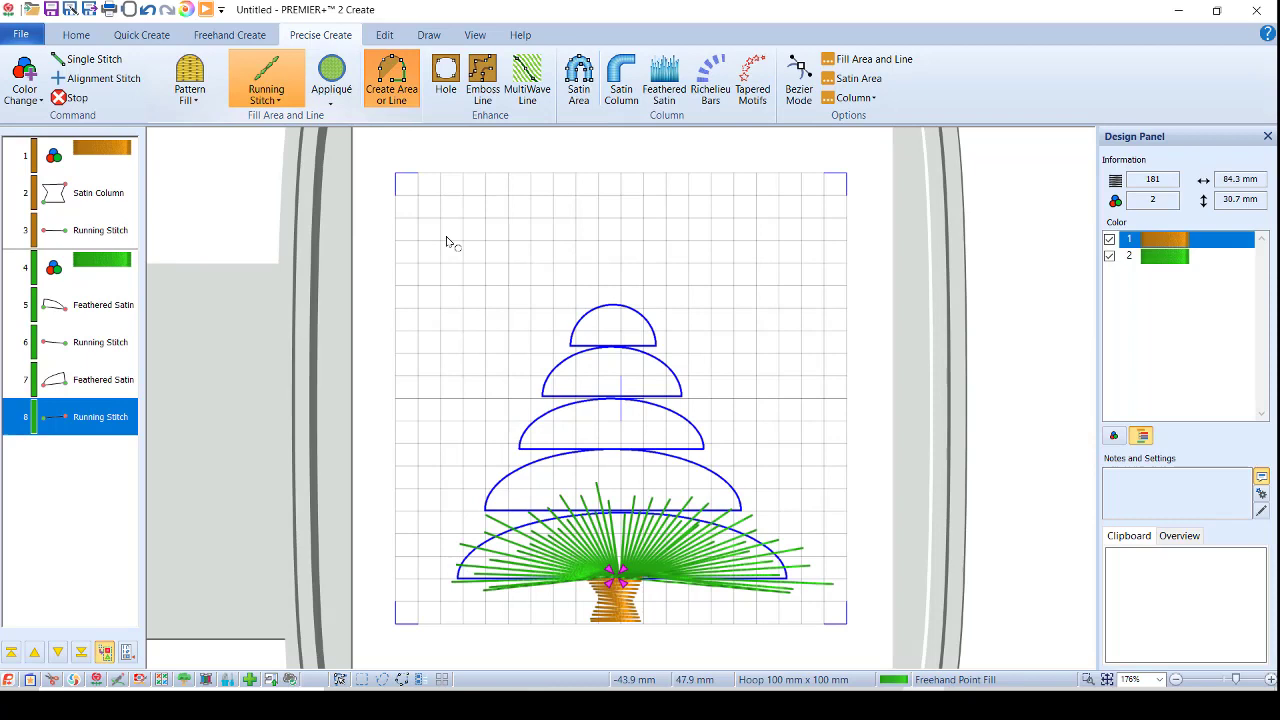
{"action": "left_click", "coordinate": [620, 511]}
{"action": "key", "text": "Return"}
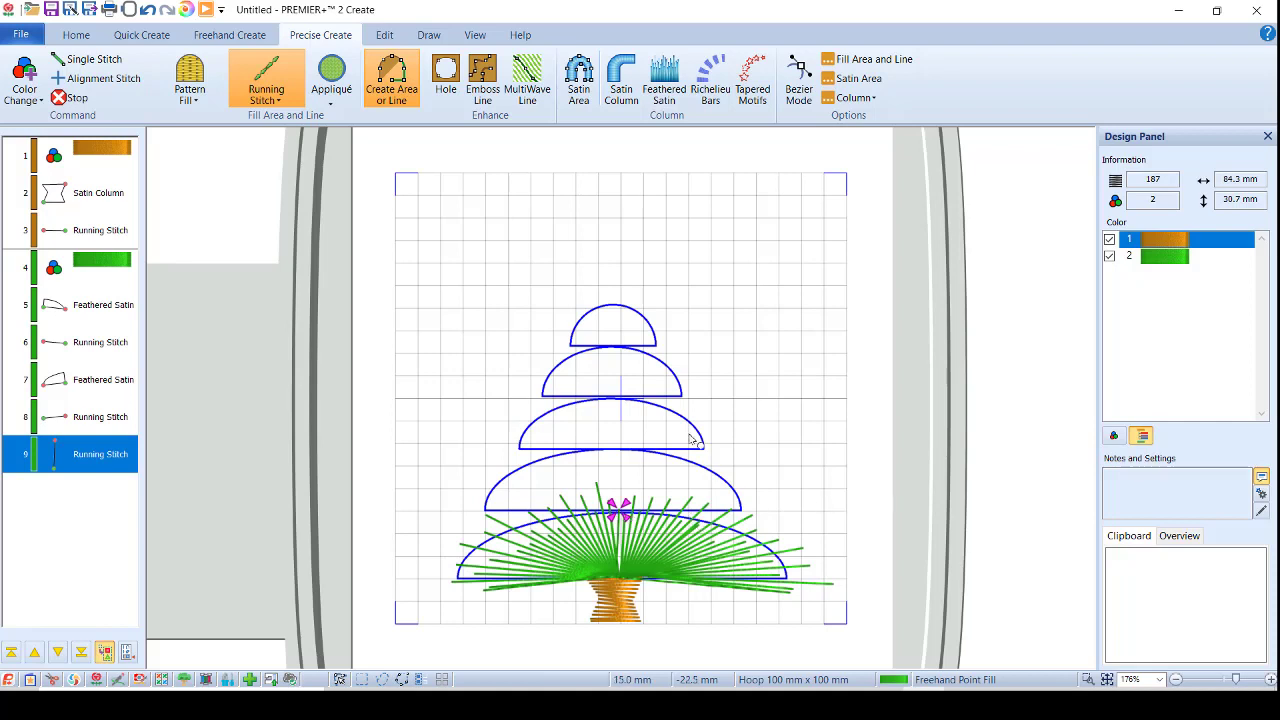
- Create a Feathered Satin fanning from the center of the base across the right half of the second dome from the bottom
{"action": "left_click", "coordinate": [660, 78]}
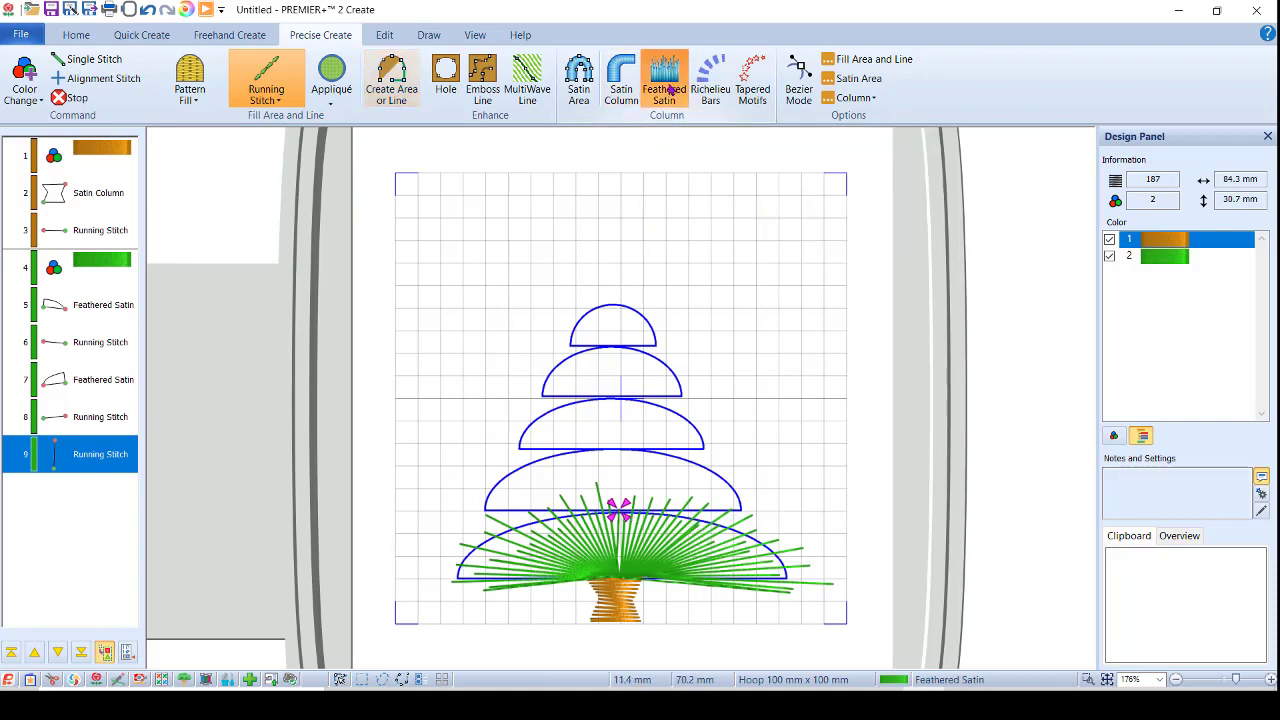
{"action": "left_click", "coordinate": [621, 449]}
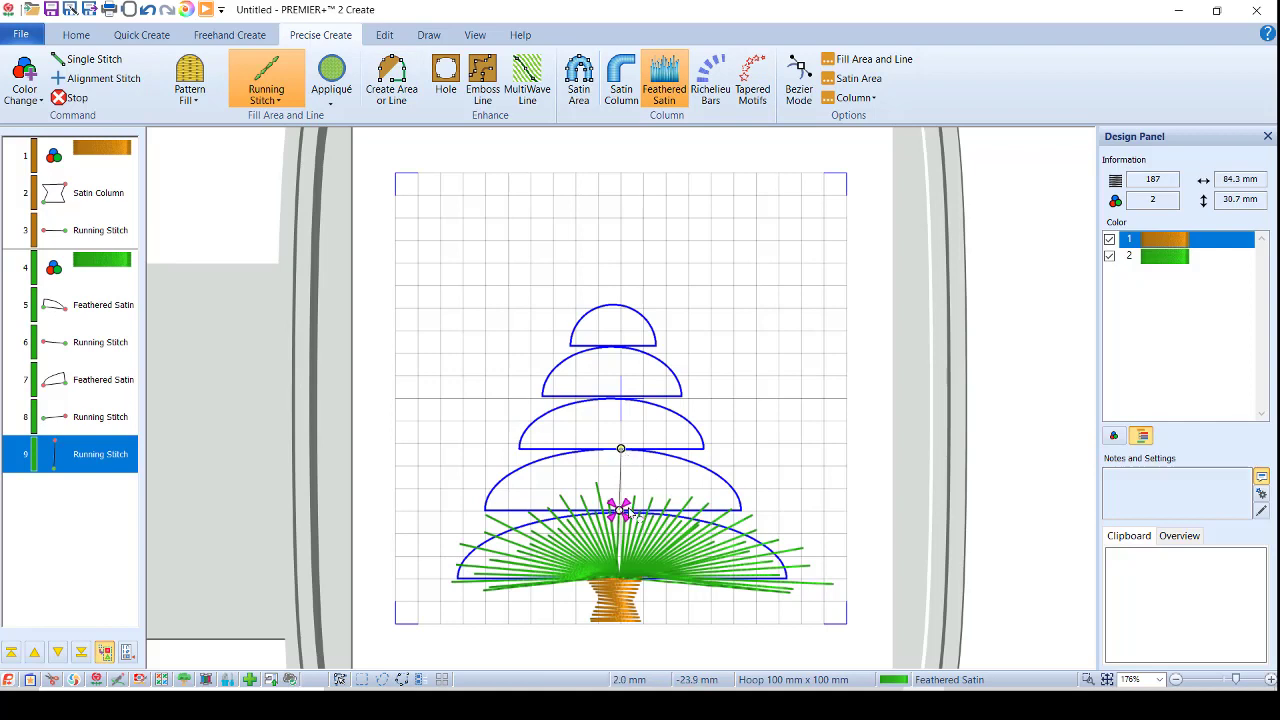
{"action": "left_click", "coordinate": [661, 456]}
{"action": "left_click", "coordinate": [723, 481]}
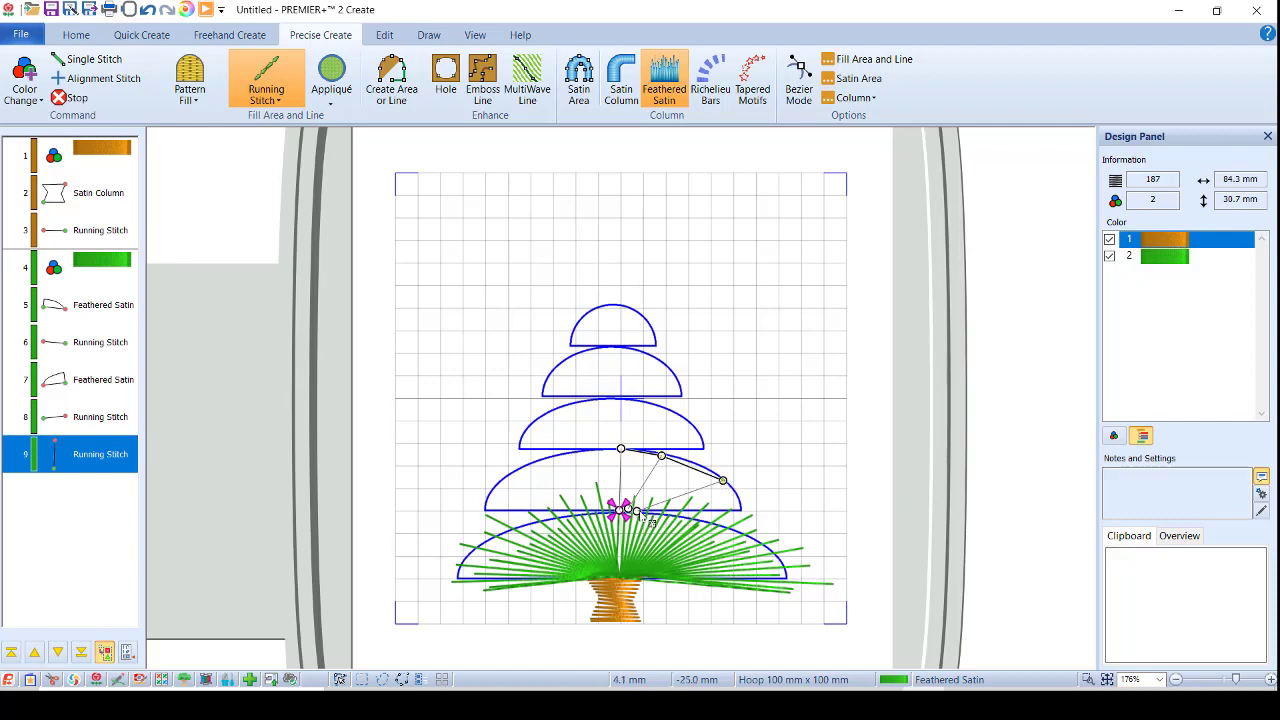
{"action": "left_click", "coordinate": [743, 511]}
{"action": "right_click", "coordinate": [743, 511]}
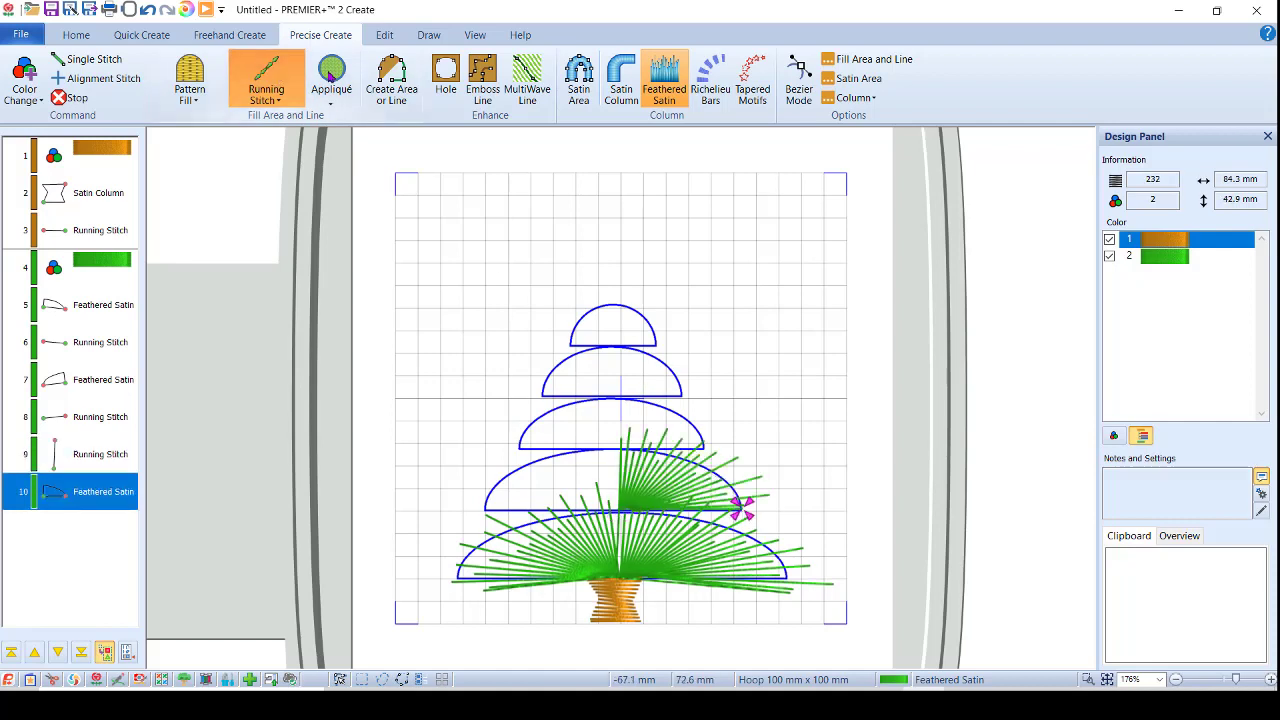
- Add a Running Stitch line from the second dome's right end back to the center of its base
{"action": "left_click", "coordinate": [391, 80]}
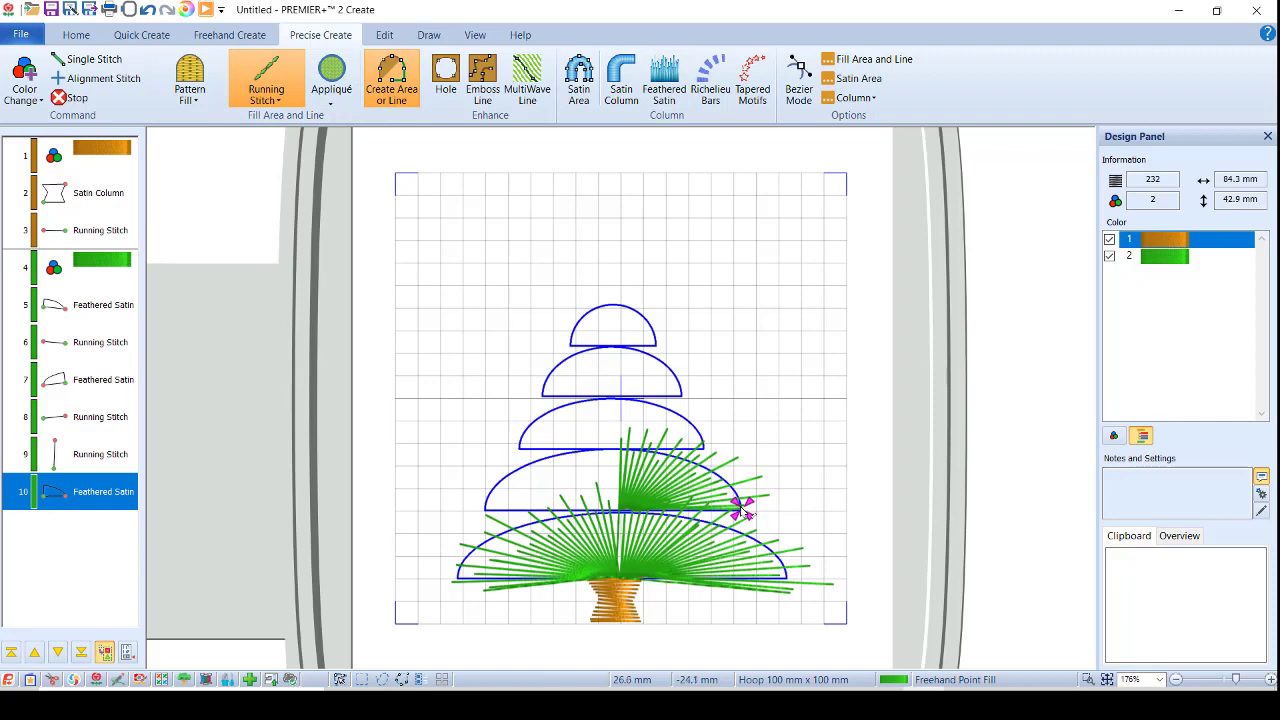
{"action": "left_click", "coordinate": [620, 512]}
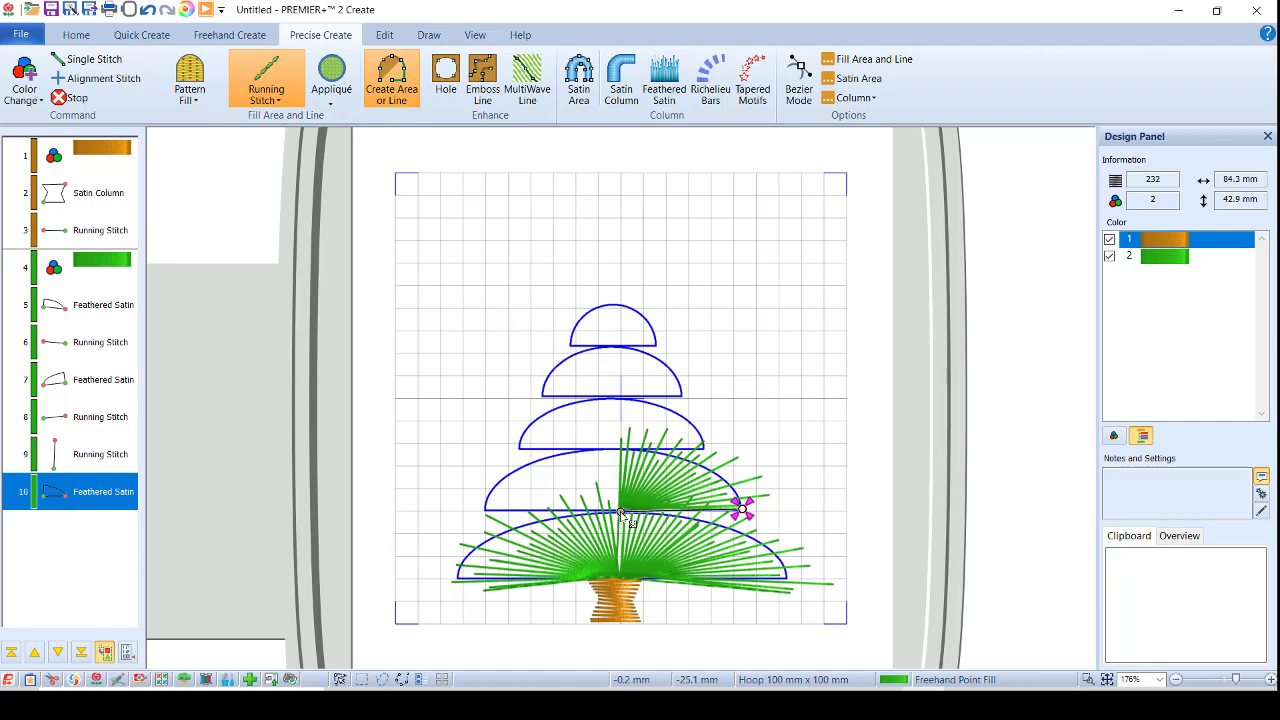
{"action": "key", "text": "Return"}
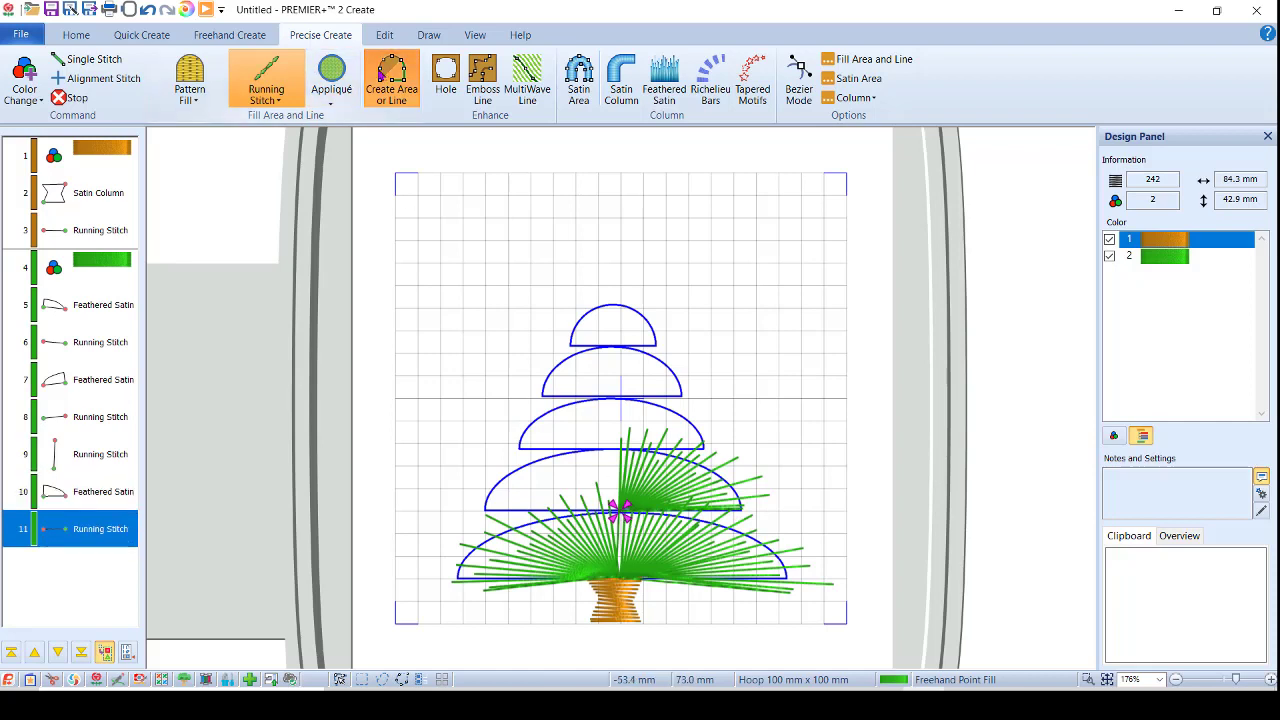
- Create a mirrored Feathered Satin fanning from the center of the base across the second dome's left half
{"action": "left_click", "coordinate": [660, 92]}
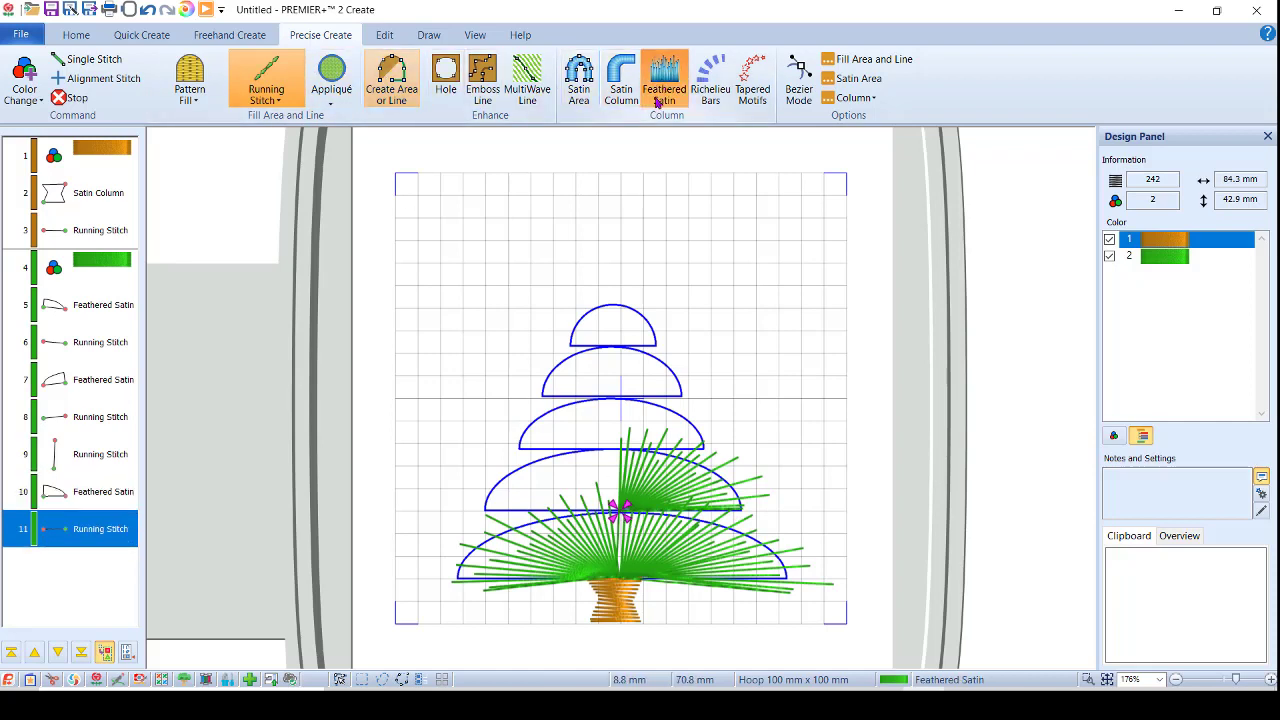
{"action": "left_click", "coordinate": [614, 449]}
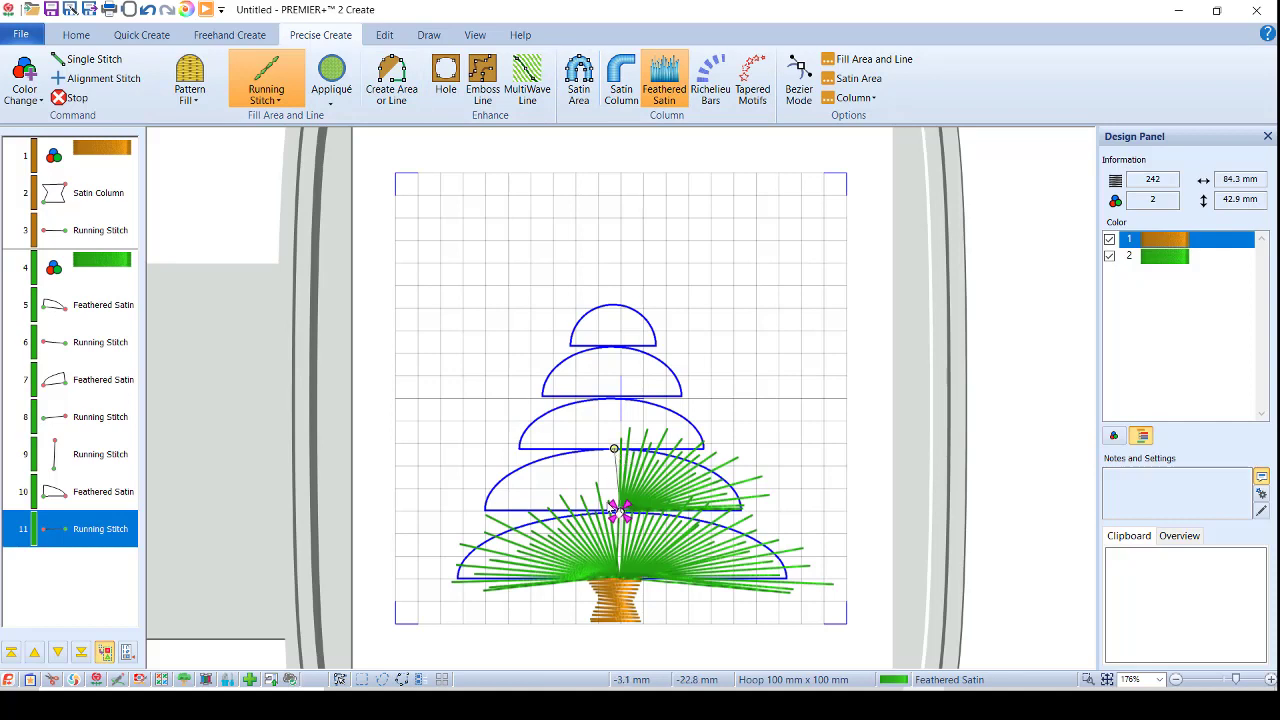
{"action": "left_click", "coordinate": [559, 456]}
{"action": "left_click", "coordinate": [602, 511]}
{"action": "left_click", "coordinate": [512, 472]}
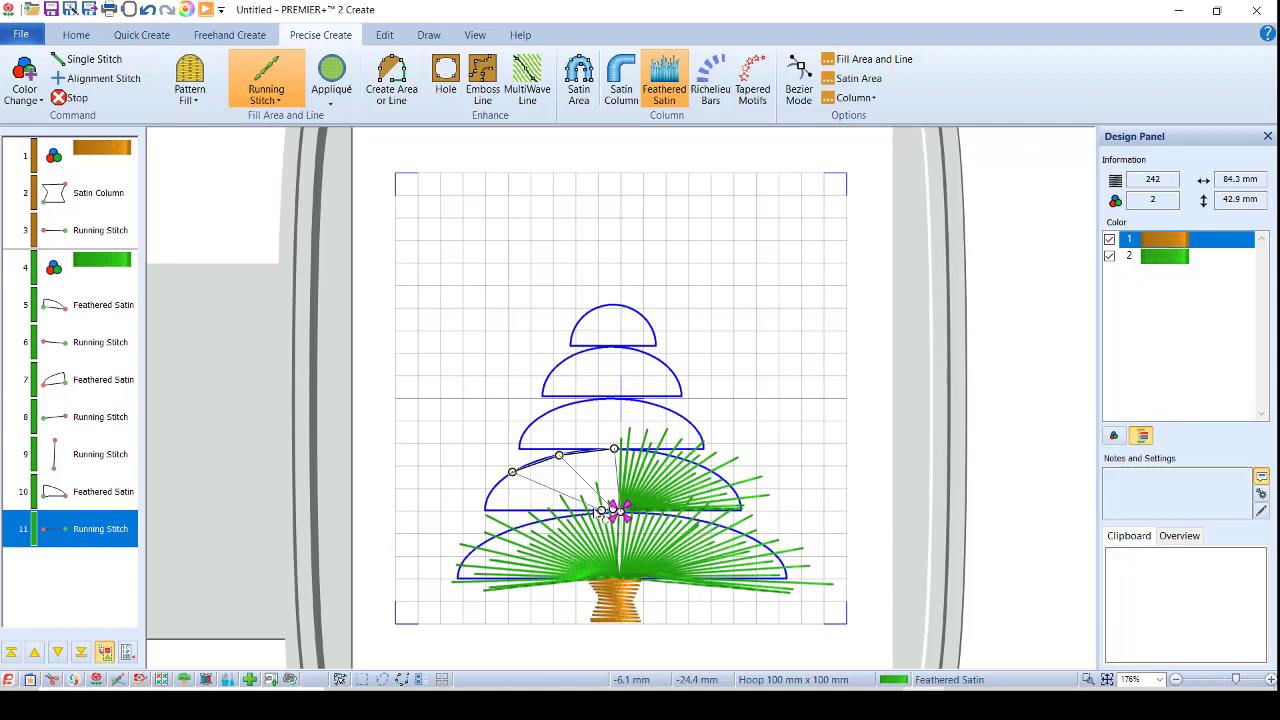
{"action": "left_click", "coordinate": [591, 510]}
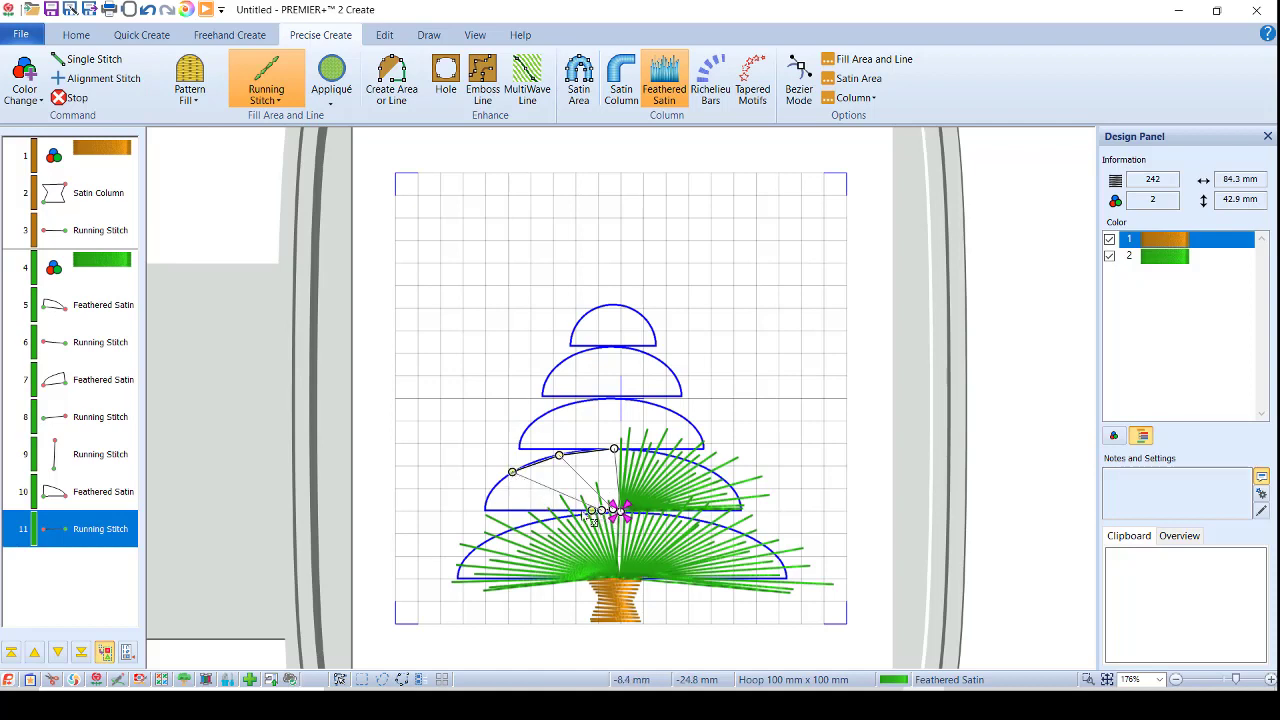
{"action": "left_click", "coordinate": [487, 508]}
{"action": "key", "text": "Return"}
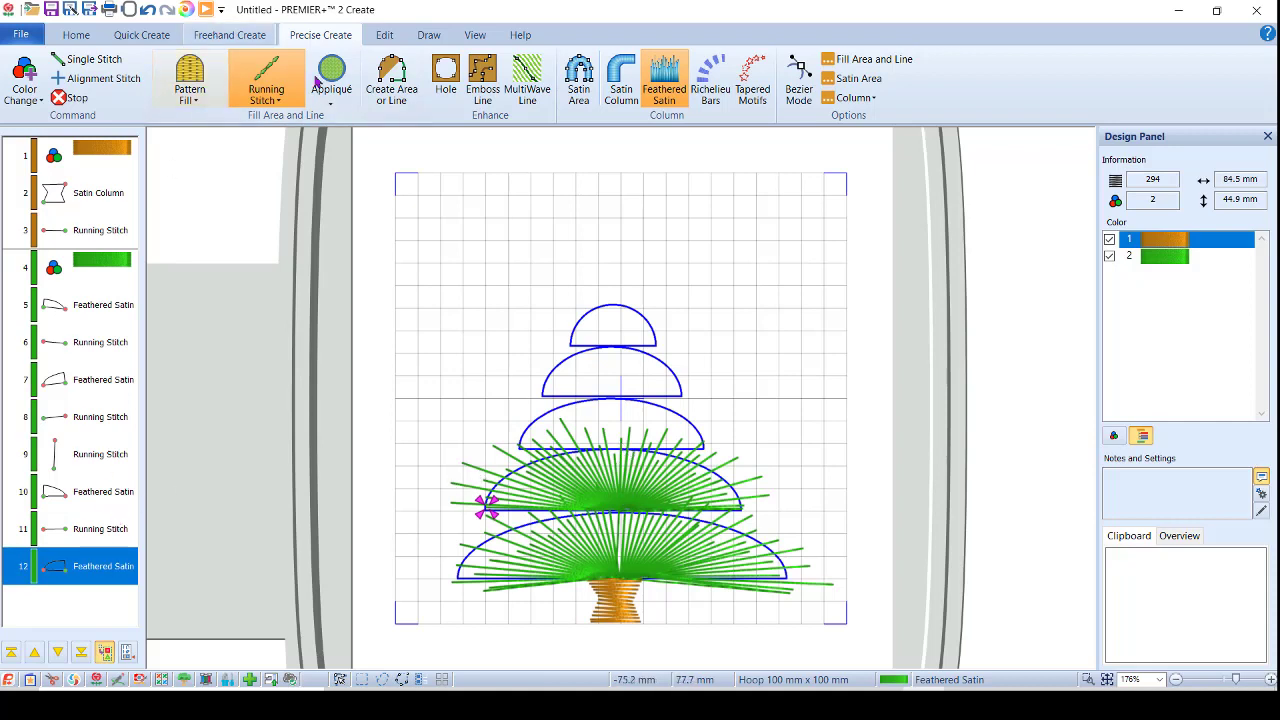
- Add a Running Stitch line from the second dome's left end to its base center and up to the center of the third dome's base
{"action": "left_click", "coordinate": [391, 76]}
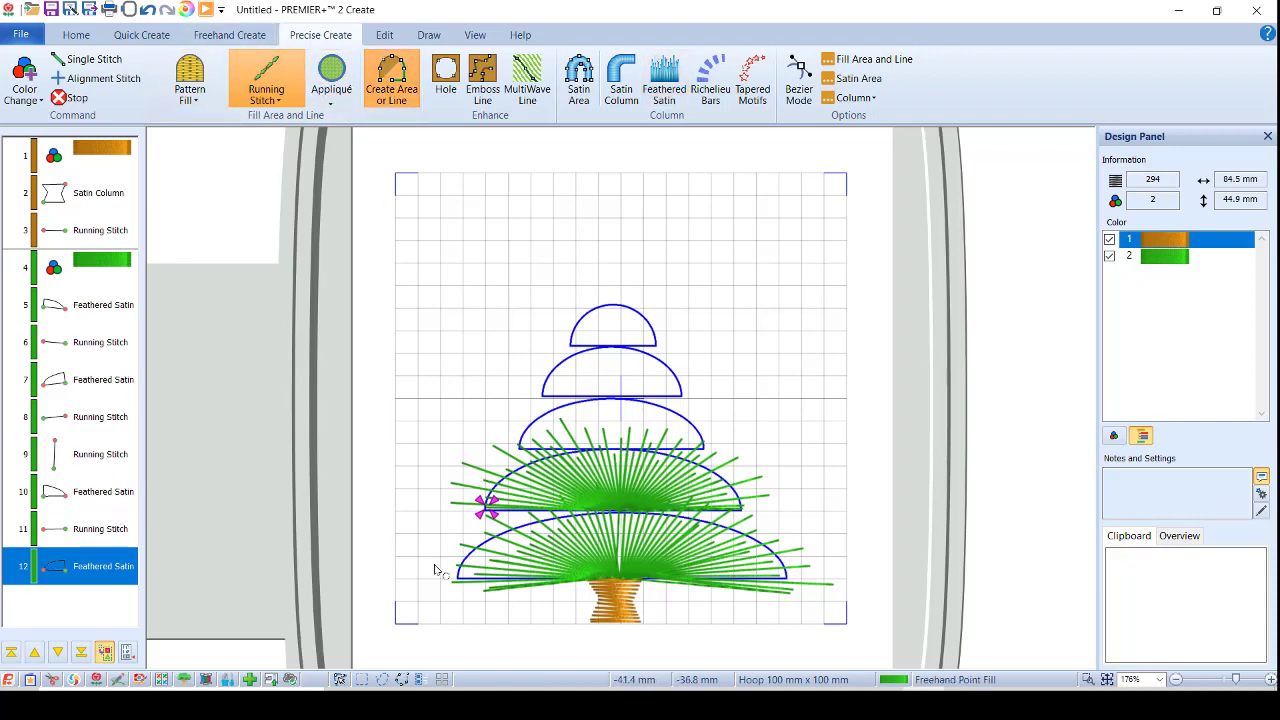
{"action": "left_click", "coordinate": [486, 510]}
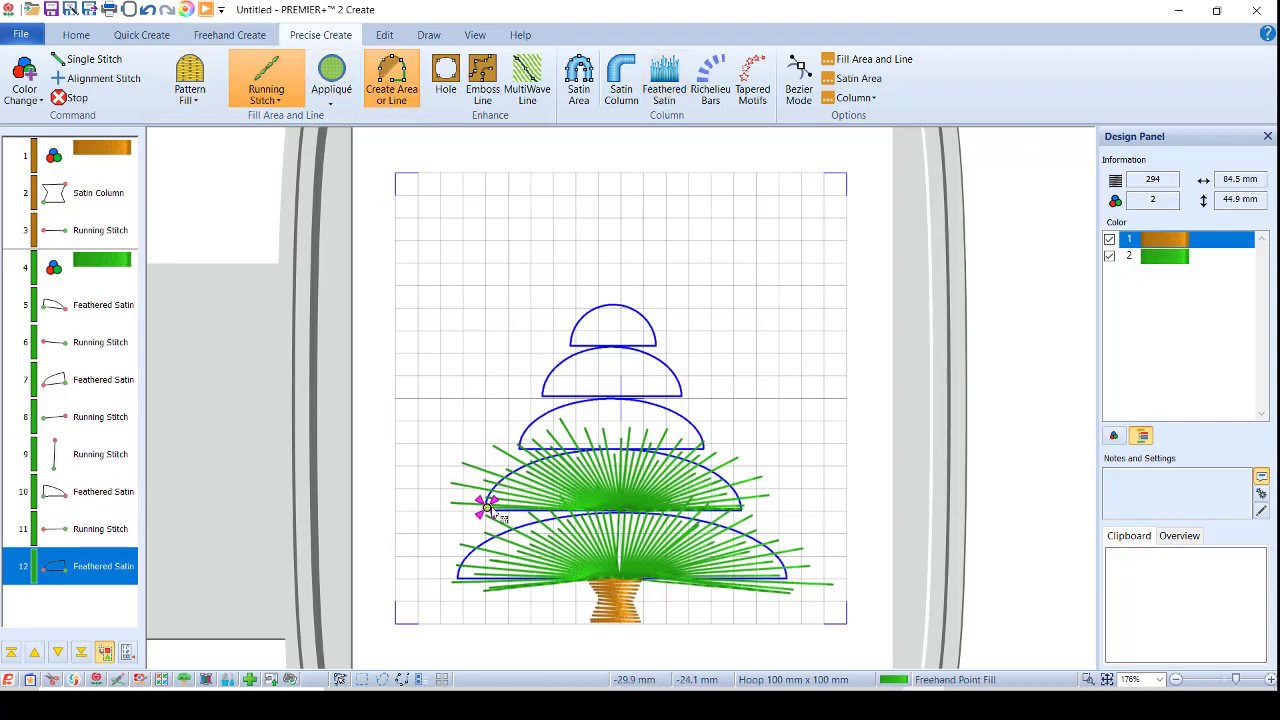
{"action": "left_click", "coordinate": [620, 514]}
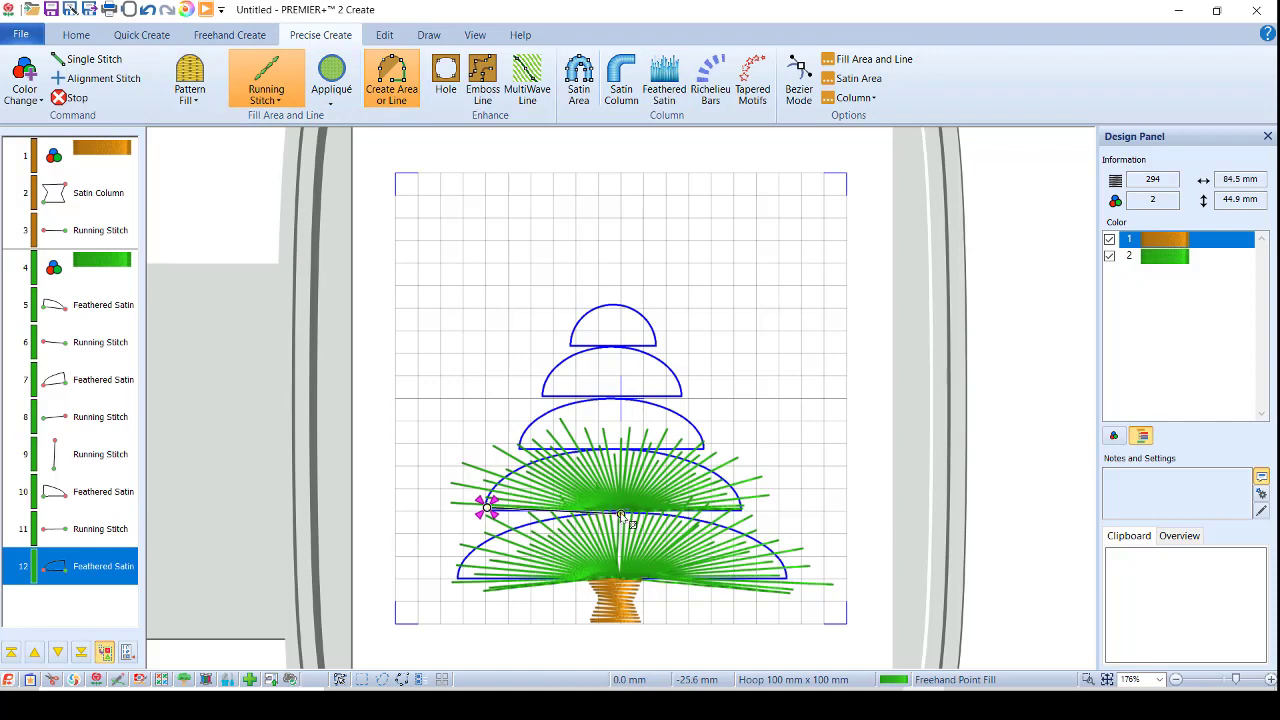
{"action": "left_click", "coordinate": [617, 446]}
{"action": "left_click", "coordinate": [617, 446]}
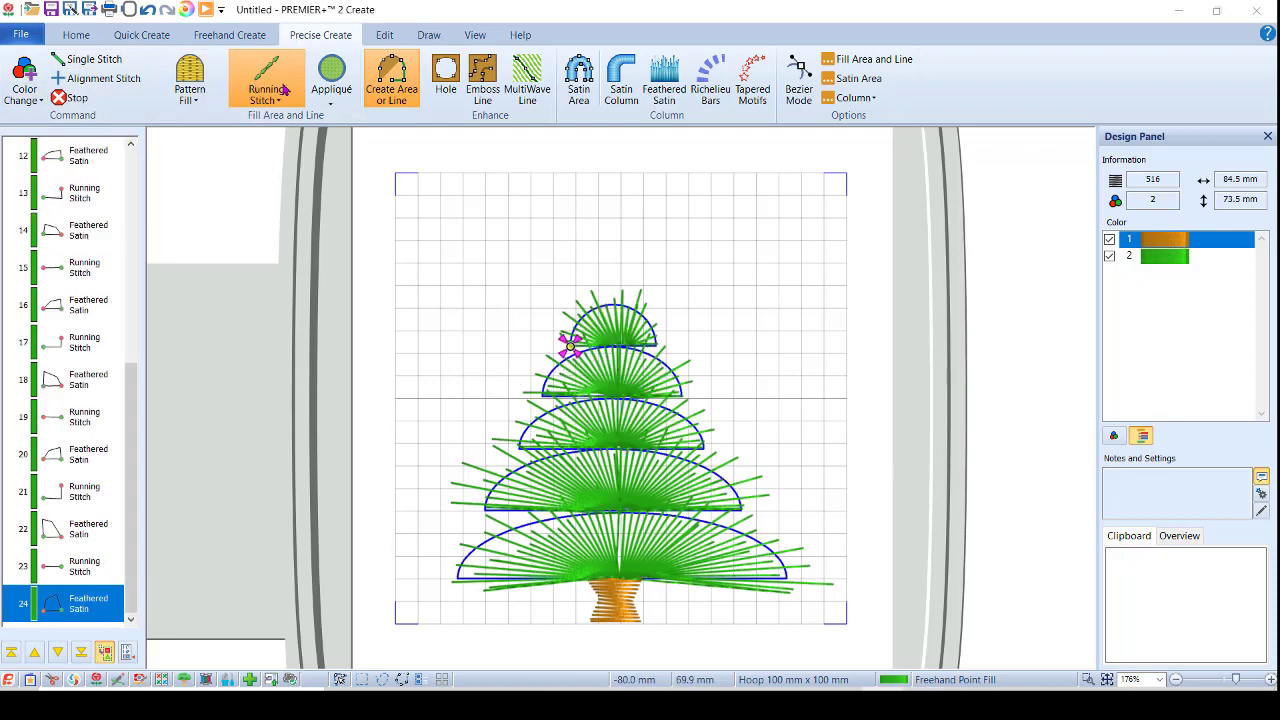
- Add a Running Stitch line from the top dome's left end to the center of its base and up to the dome's peak
{"action": "left_click", "coordinate": [403, 88]}
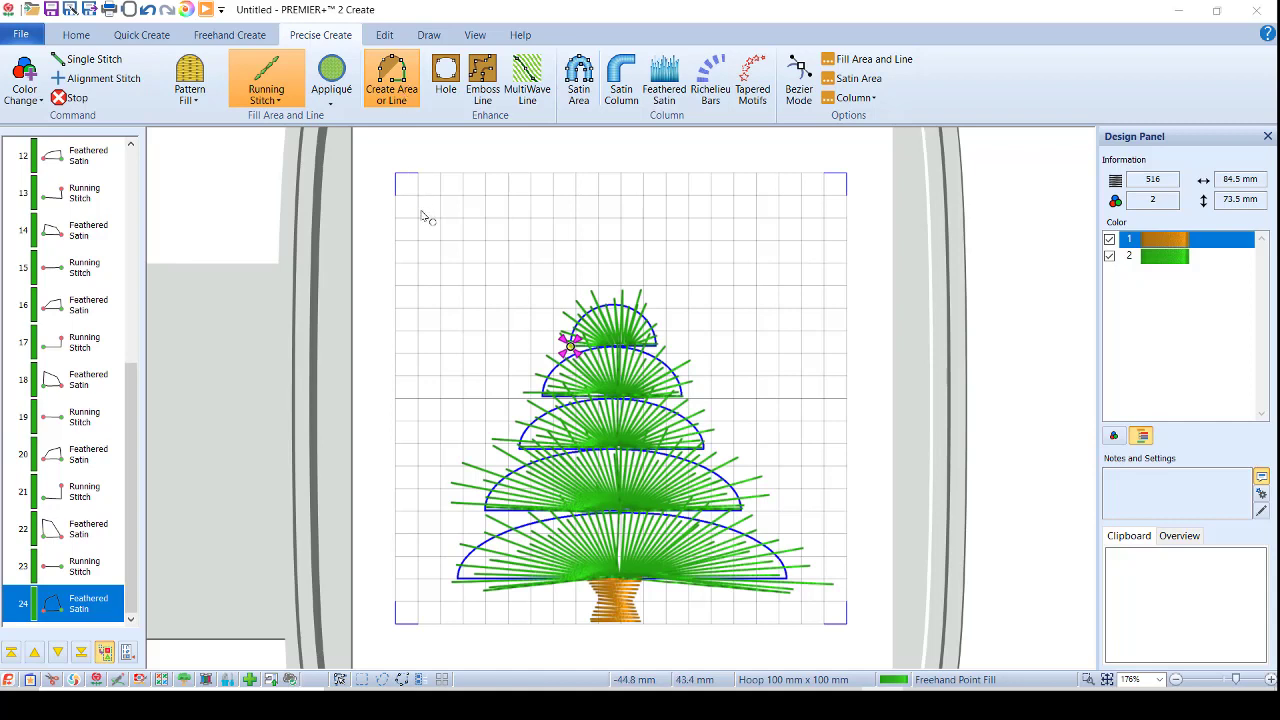
{"action": "left_click", "coordinate": [619, 347]}
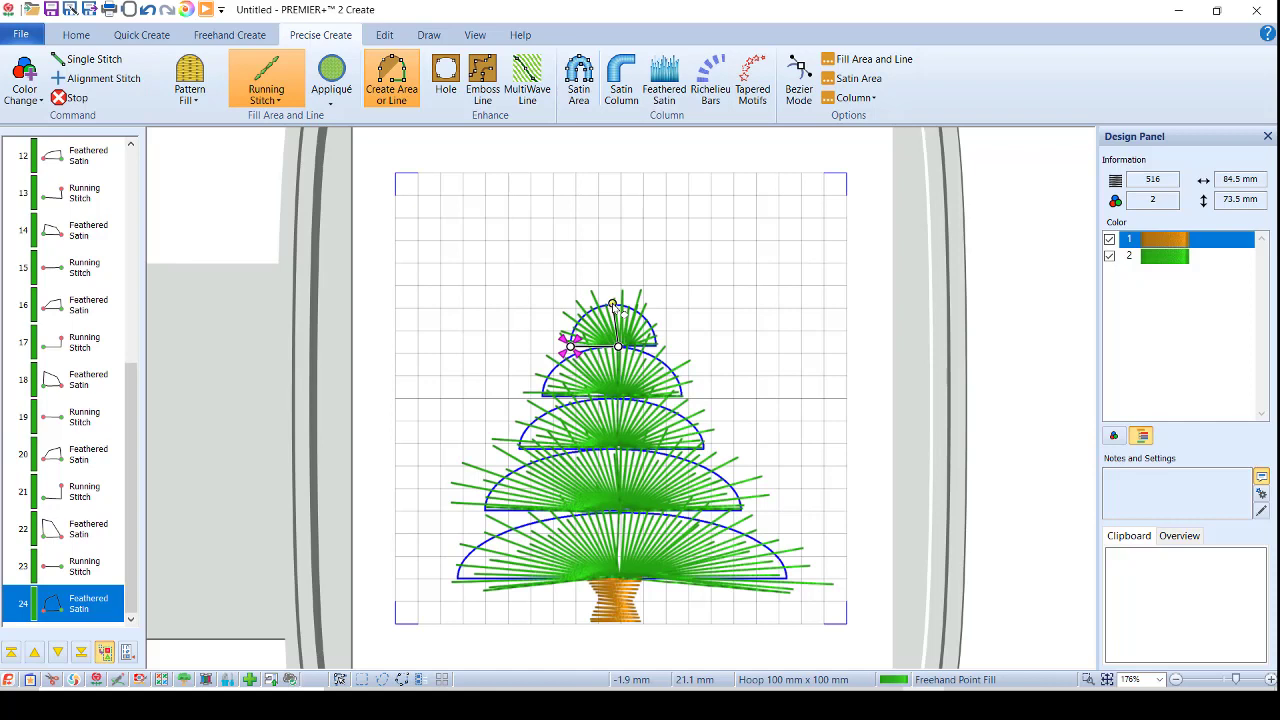
{"action": "double_click", "coordinate": [613, 304]}
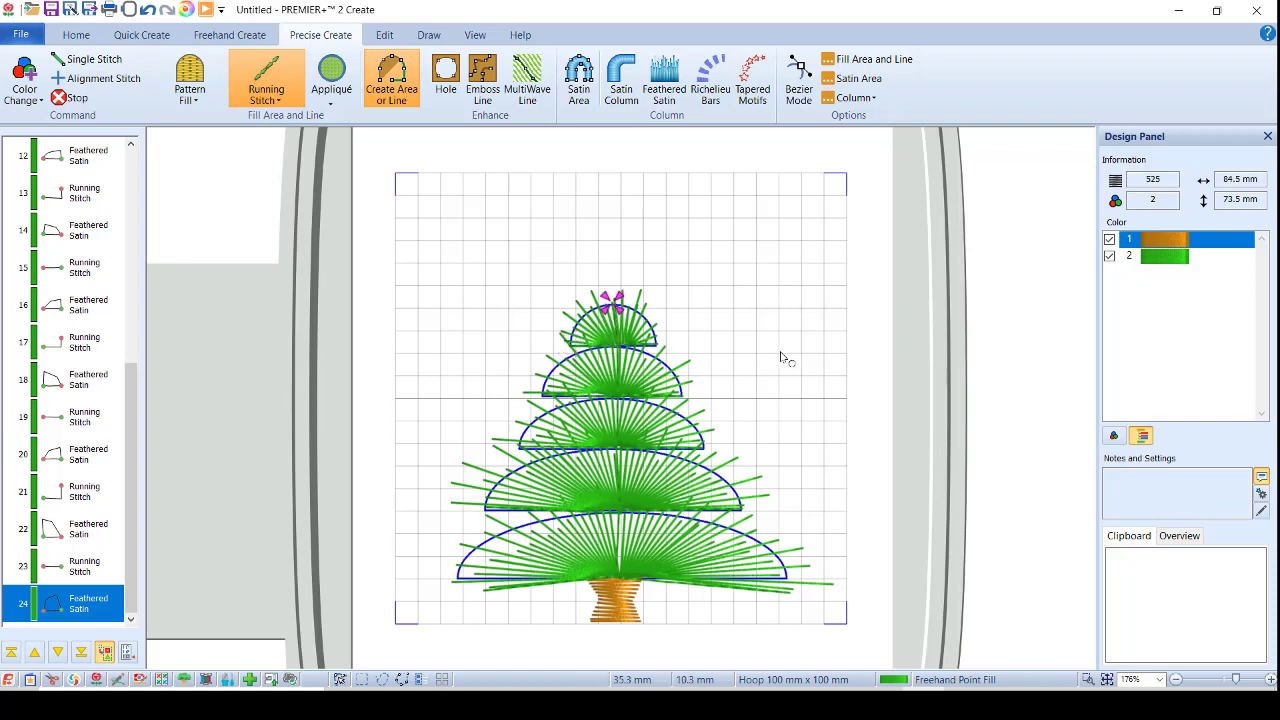
{"action": "key", "text": "Escape"}
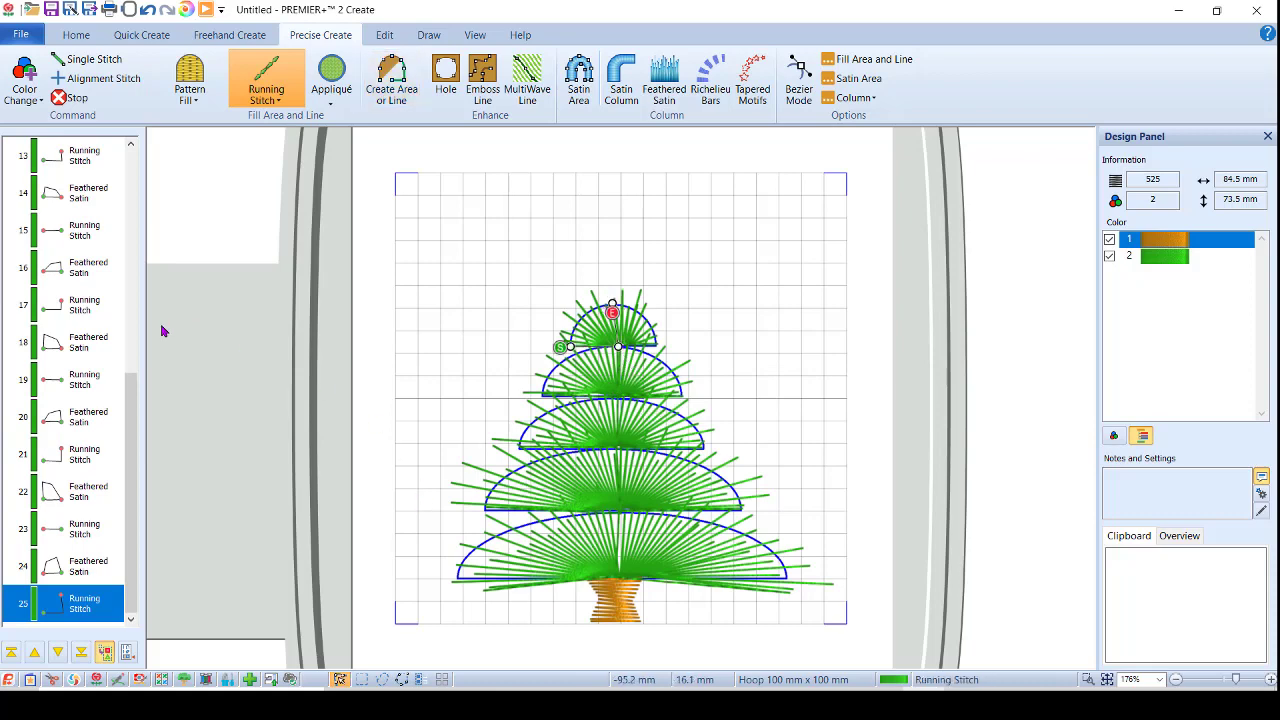
- Reshape the bottom dome's right-hand Feathered Satin, lowering its top points, nudging its outer arc point inward and pulling its outer end in
{"action": "scroll", "coordinate": [110, 340], "scroll_direction": "up", "scroll_amount": 4}
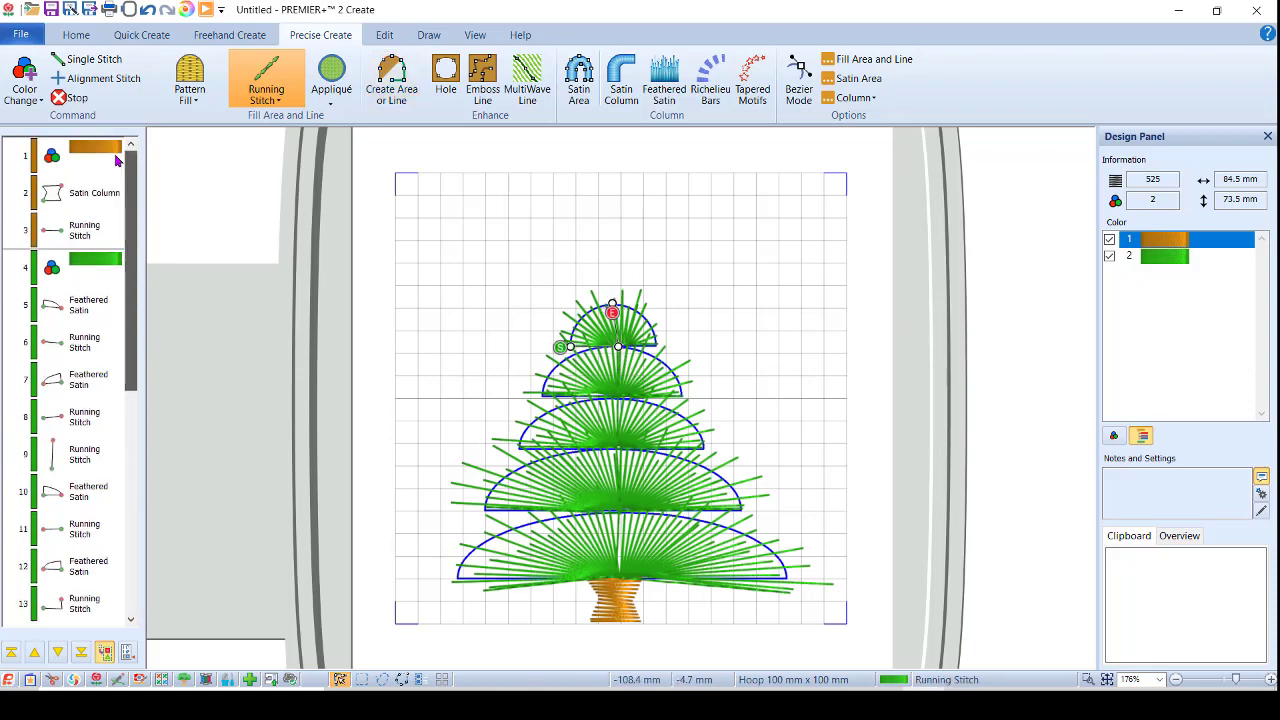
{"action": "left_click", "coordinate": [100, 305]}
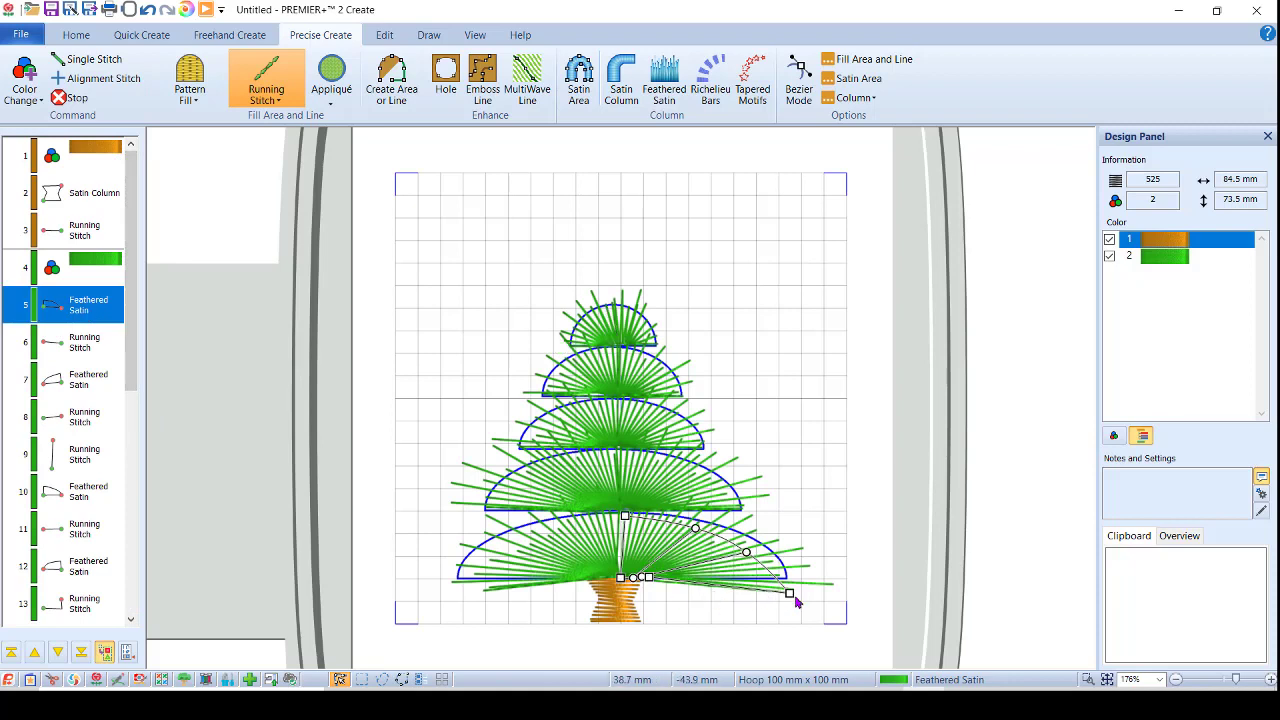
{"action": "left_click", "coordinate": [645, 588]}
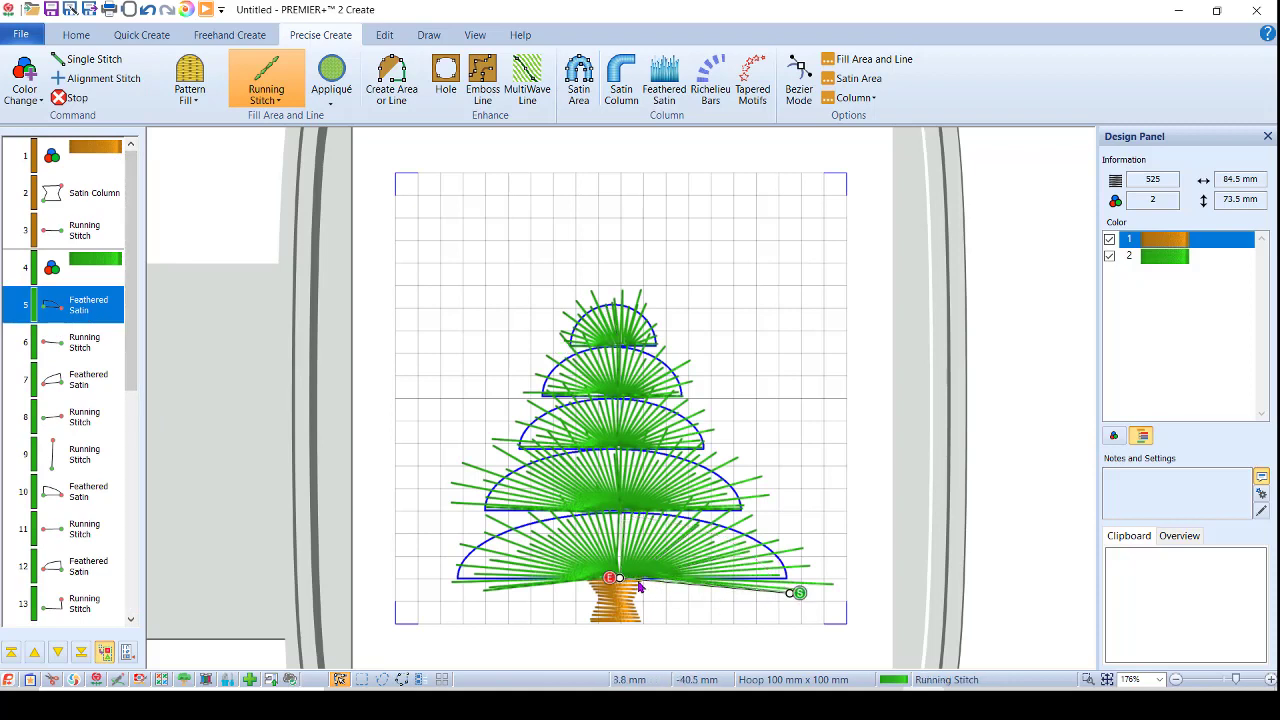
{"action": "left_click", "coordinate": [730, 564]}
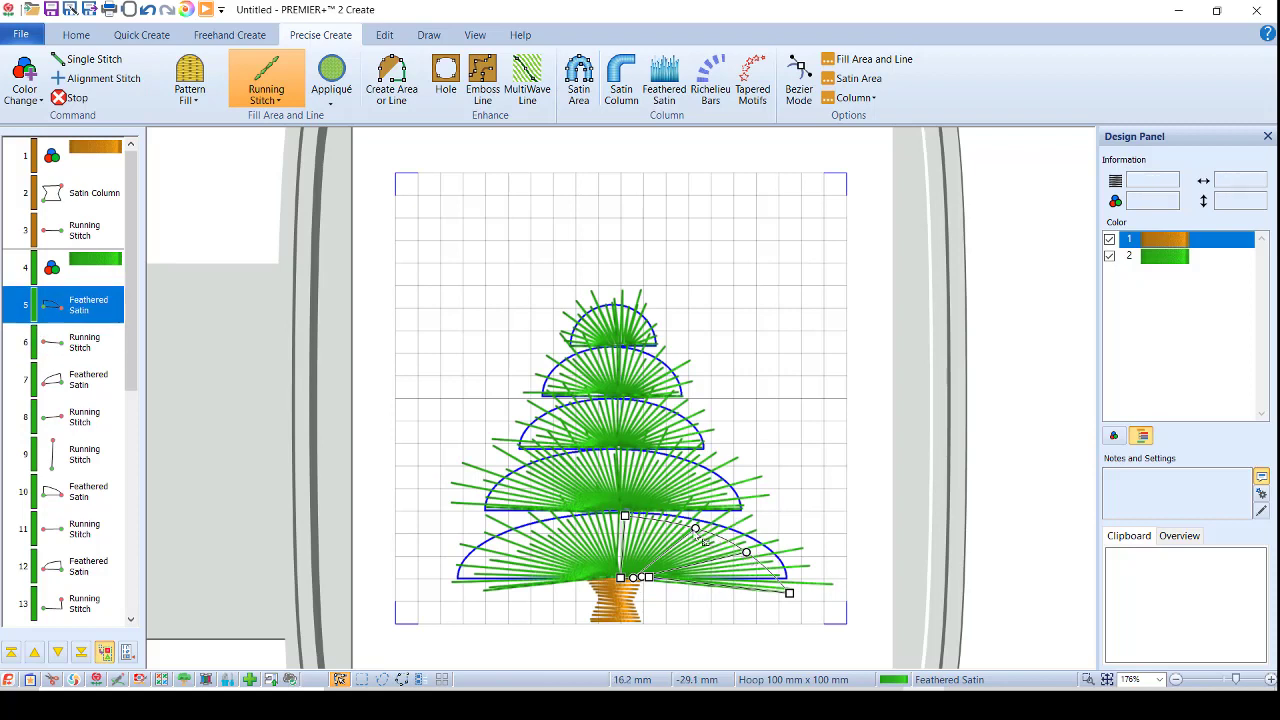
{"action": "left_click_drag", "start_coordinate": [695, 528], "coordinate": [625, 532]}
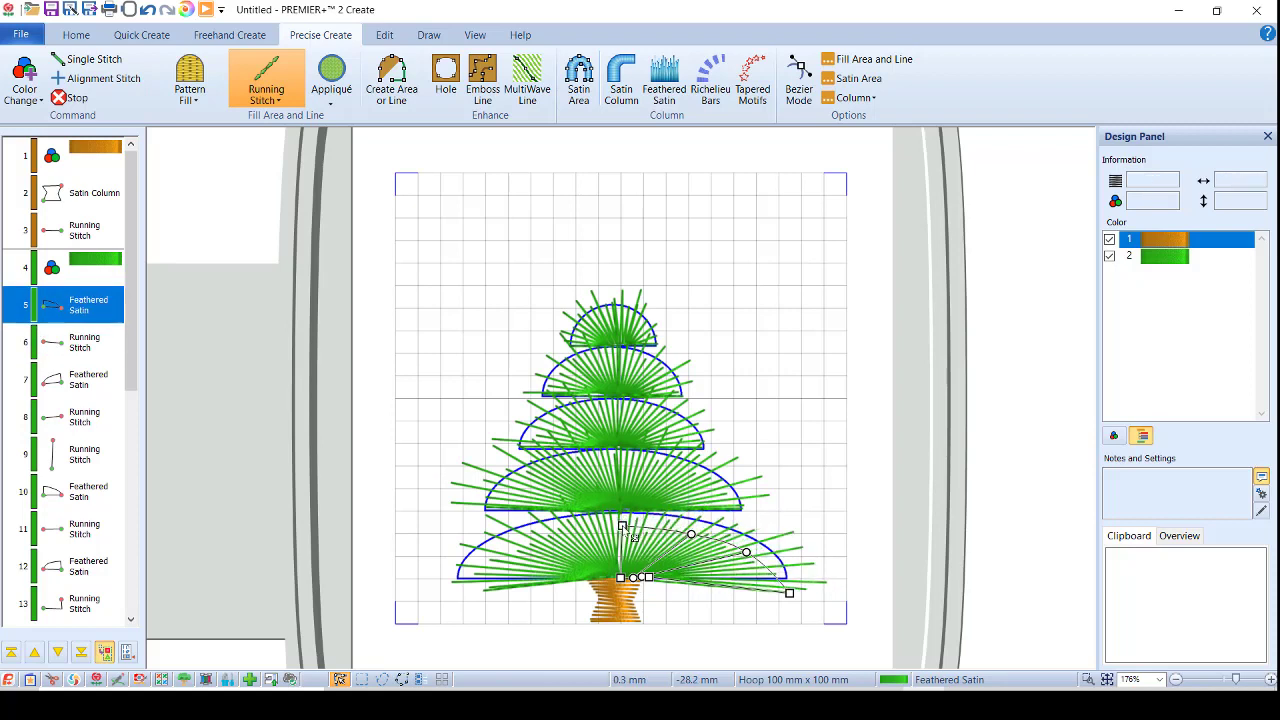
{"action": "left_click_drag", "start_coordinate": [745, 554], "coordinate": [737, 556]}
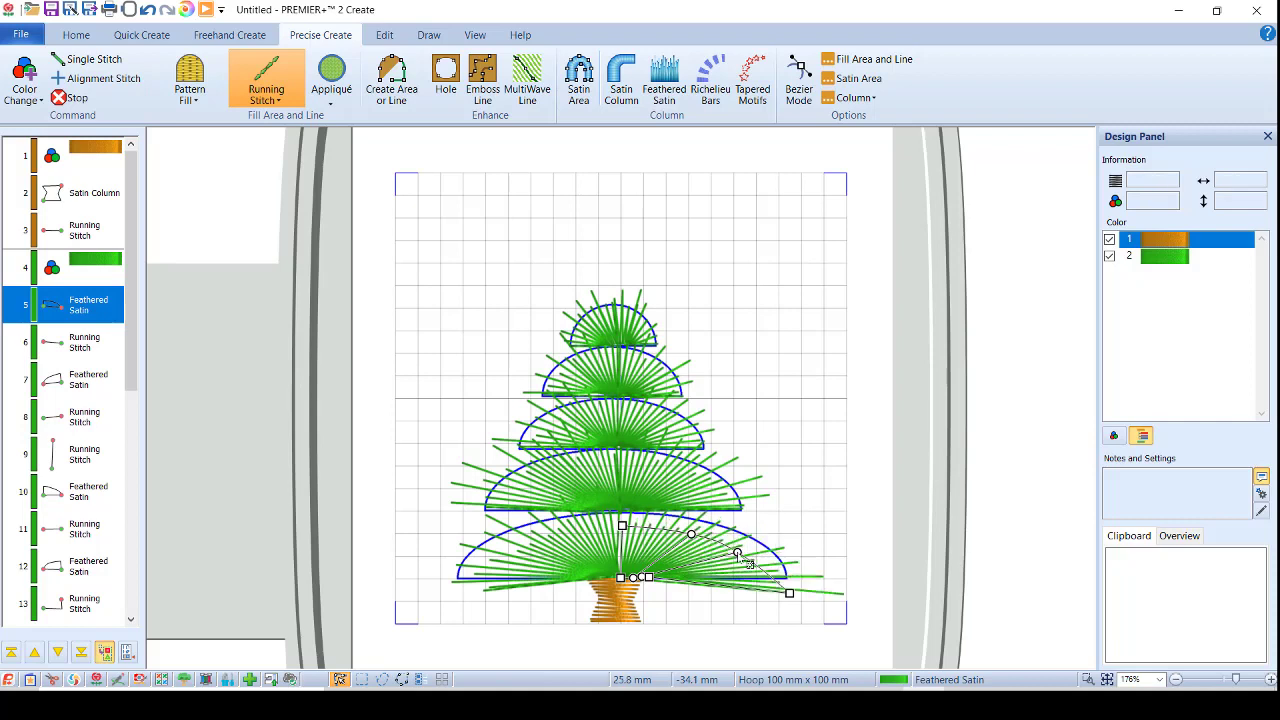
{"action": "left_click", "coordinate": [790, 596]}
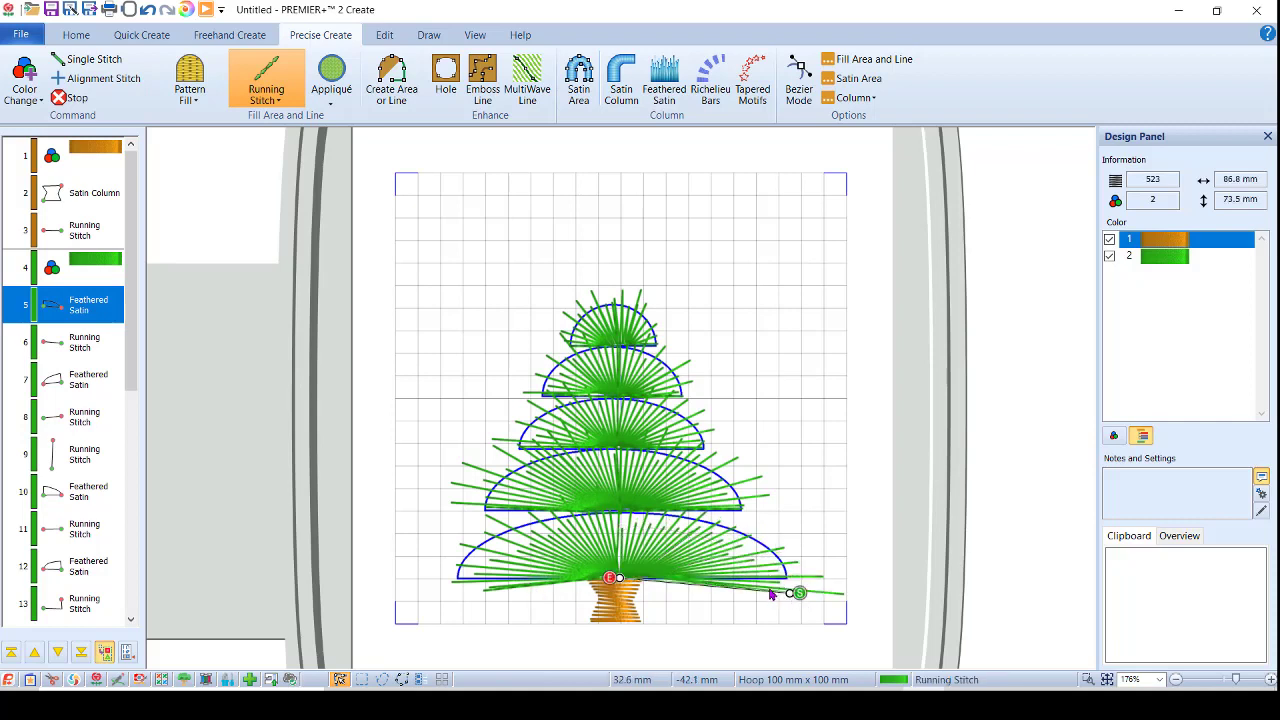
{"action": "left_click", "coordinate": [770, 572]}
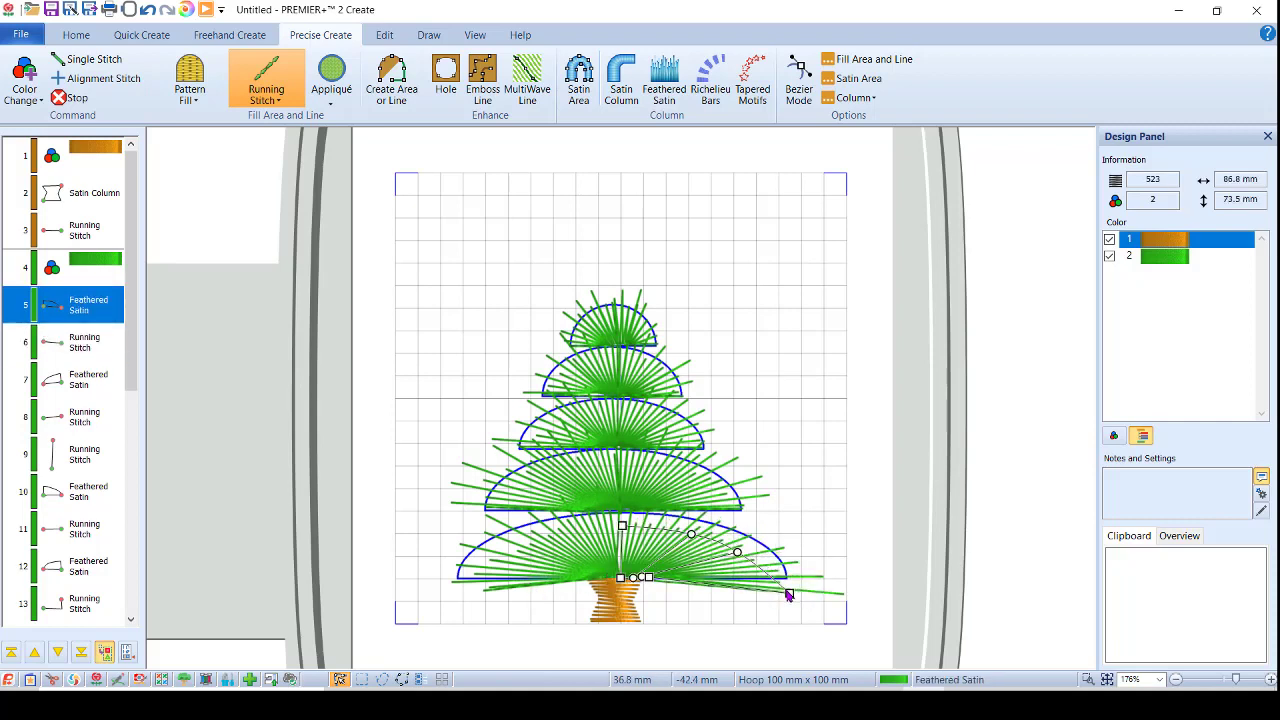
{"action": "left_click_drag", "start_coordinate": [790, 596], "coordinate": [767, 589]}
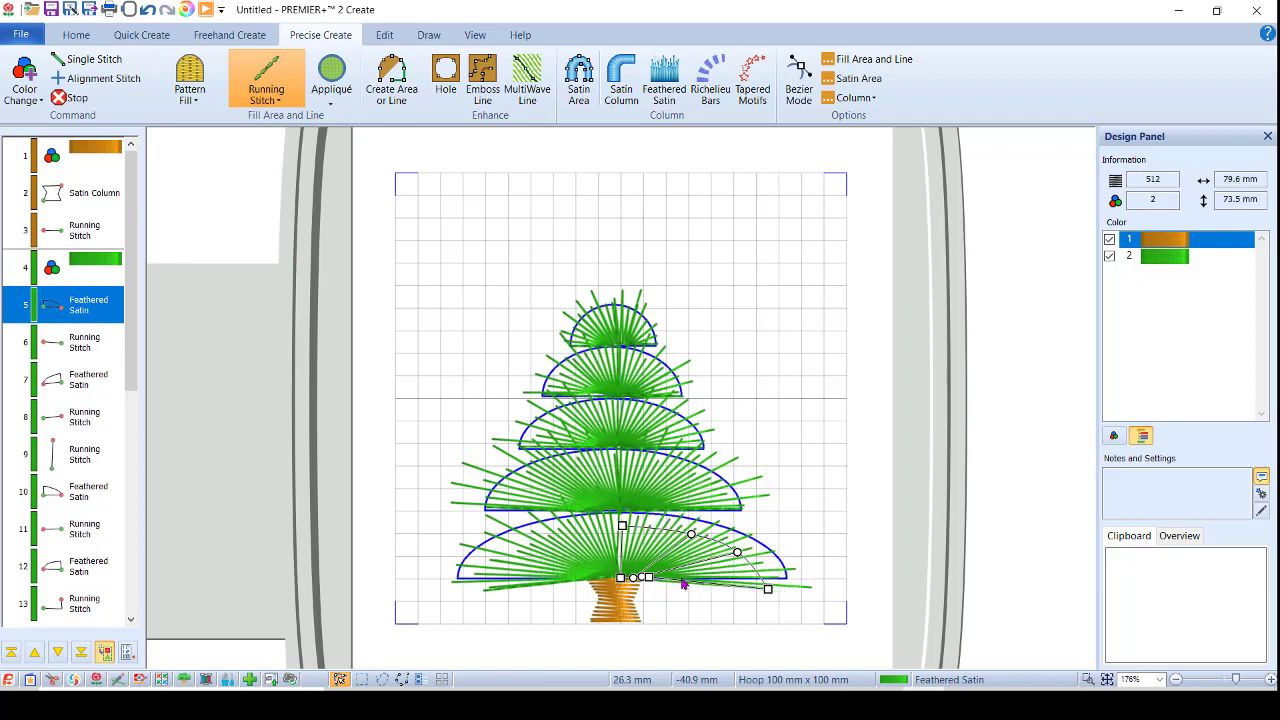
- Pull the outer ends of the second dome's right and left Feathered Satins outward and below the dome's base
{"action": "left_click", "coordinate": [641, 480]}
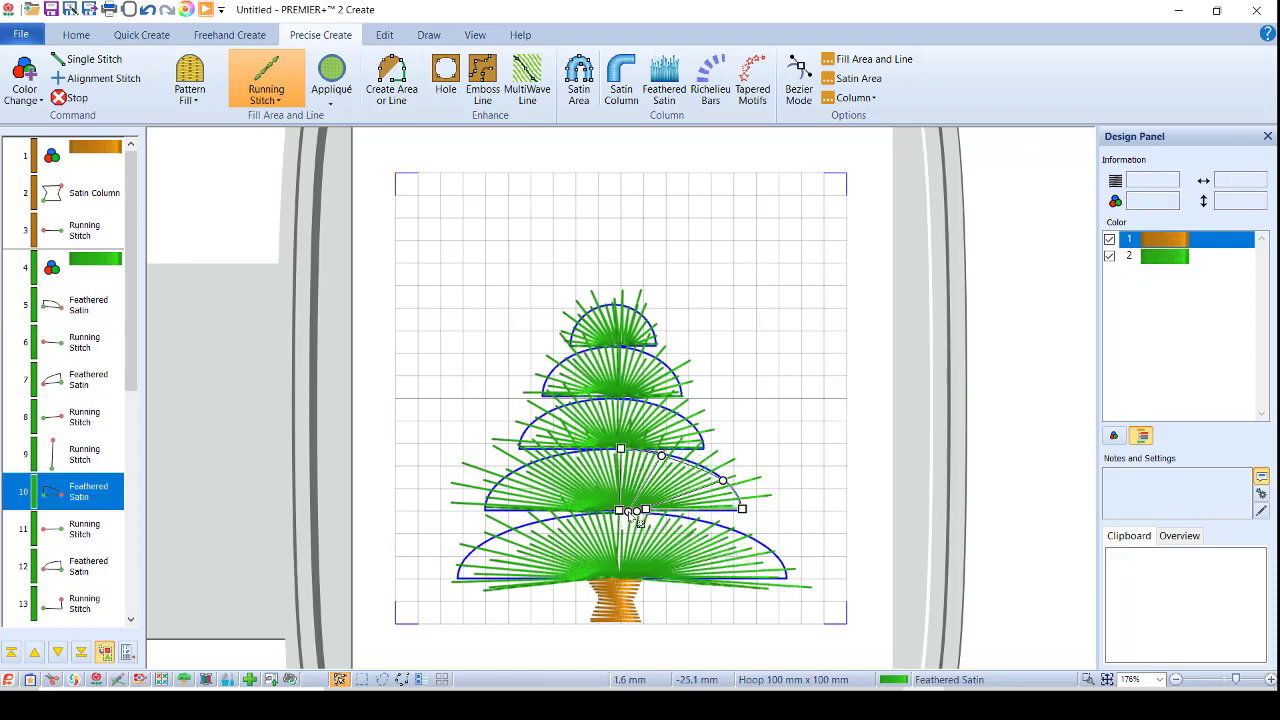
{"action": "left_click_drag", "start_coordinate": [742, 511], "coordinate": [757, 523]}
{"action": "left_click", "coordinate": [488, 508]}
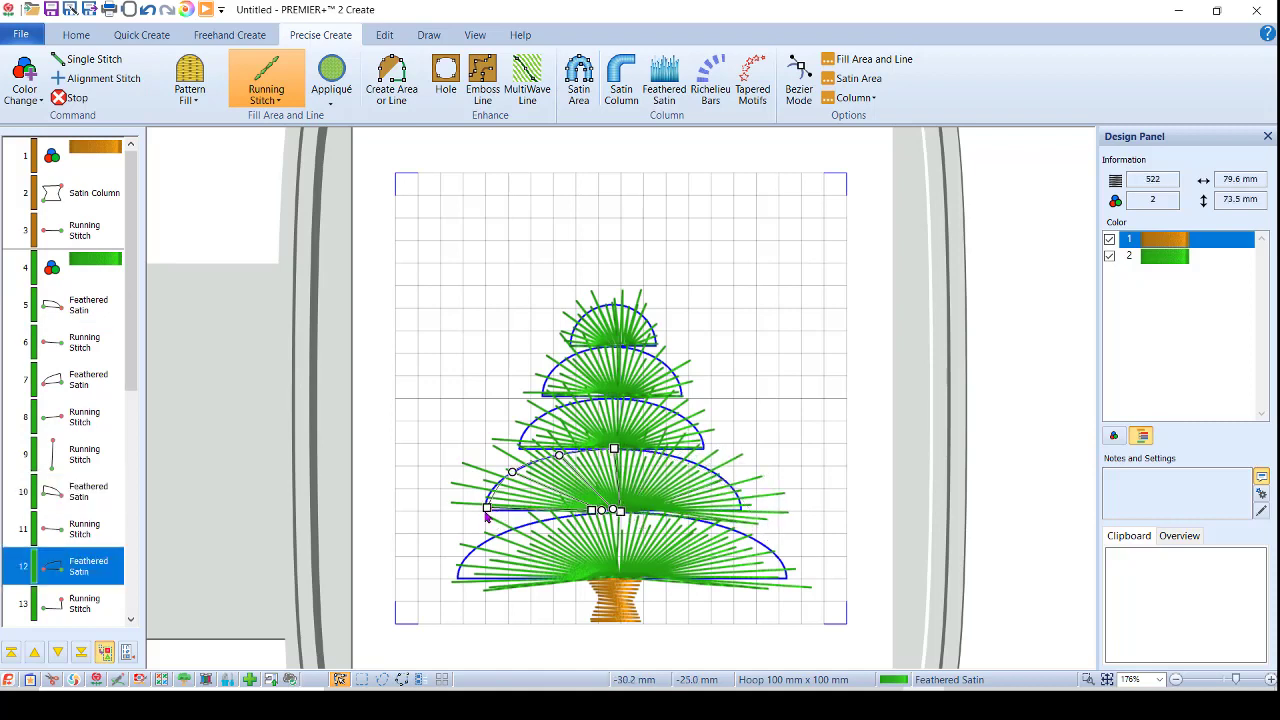
{"action": "left_click_drag", "start_coordinate": [486, 511], "coordinate": [477, 522]}
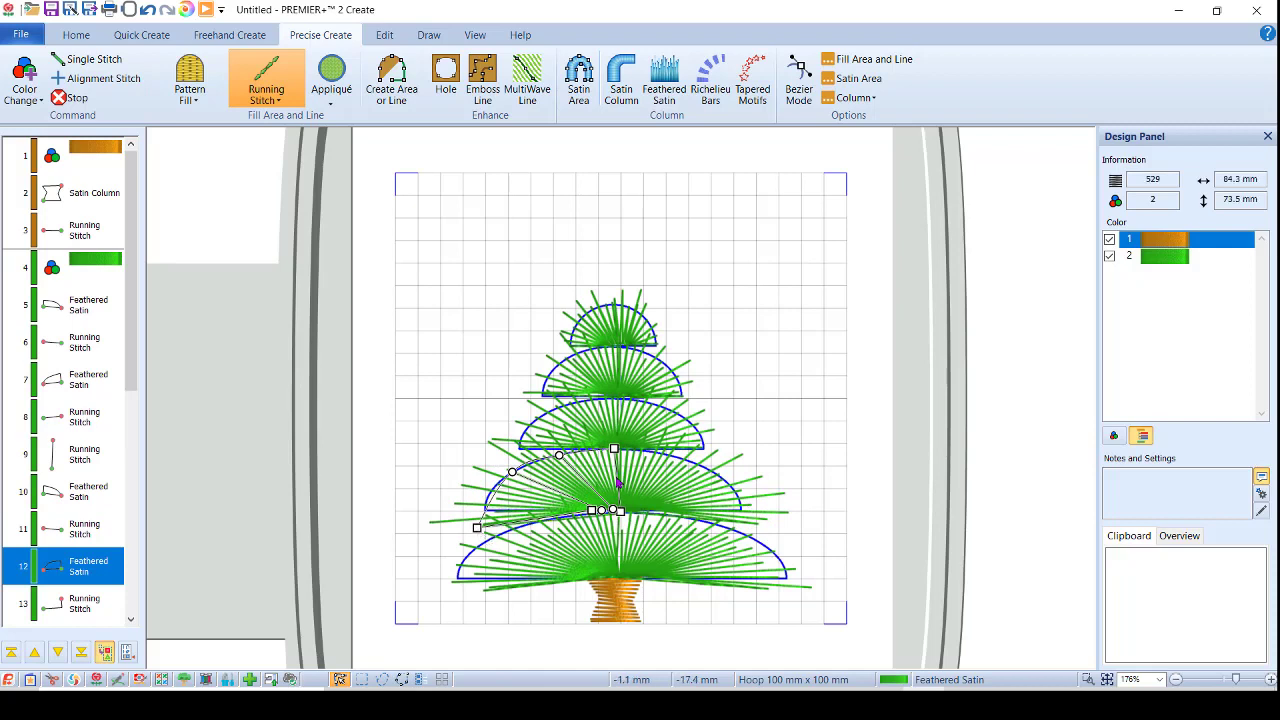
- Pull the outer ends of the third dome's right and left Feathered Satins outward and below the dome's base
{"action": "left_click", "coordinate": [630, 434]}
{"action": "left_click_drag", "start_coordinate": [700, 447], "coordinate": [721, 461]}
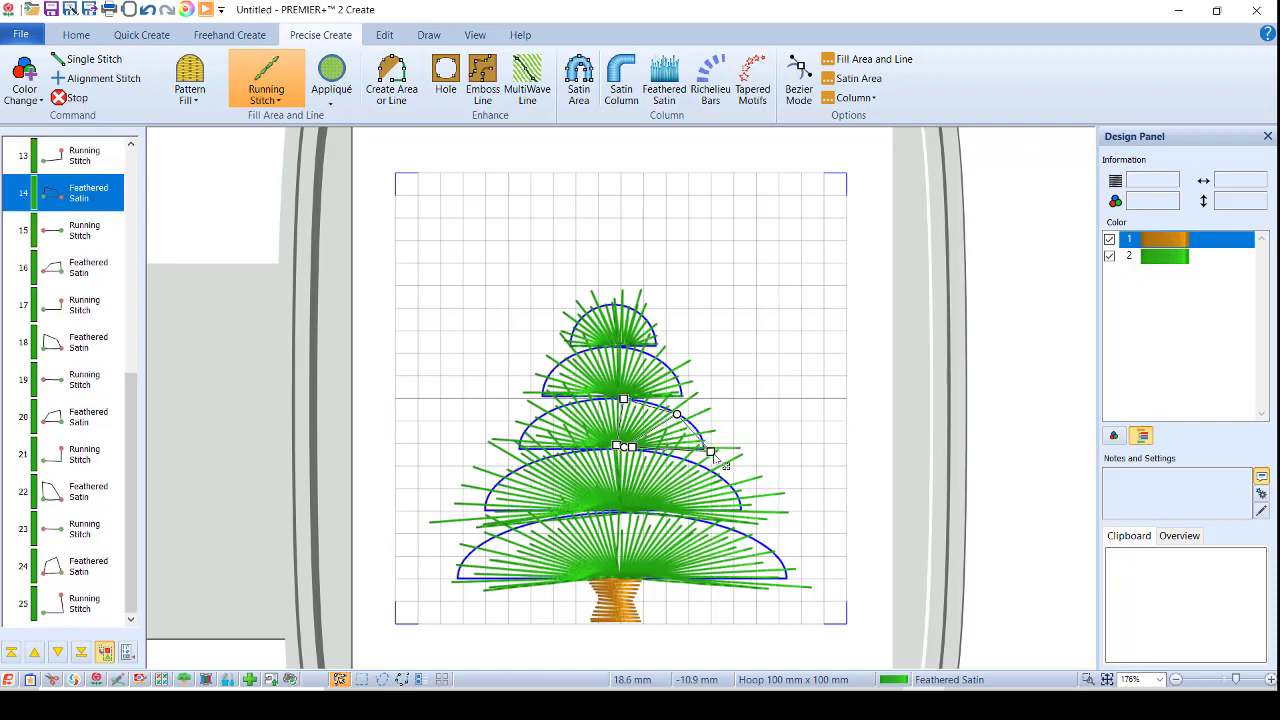
{"action": "left_click", "coordinate": [548, 432]}
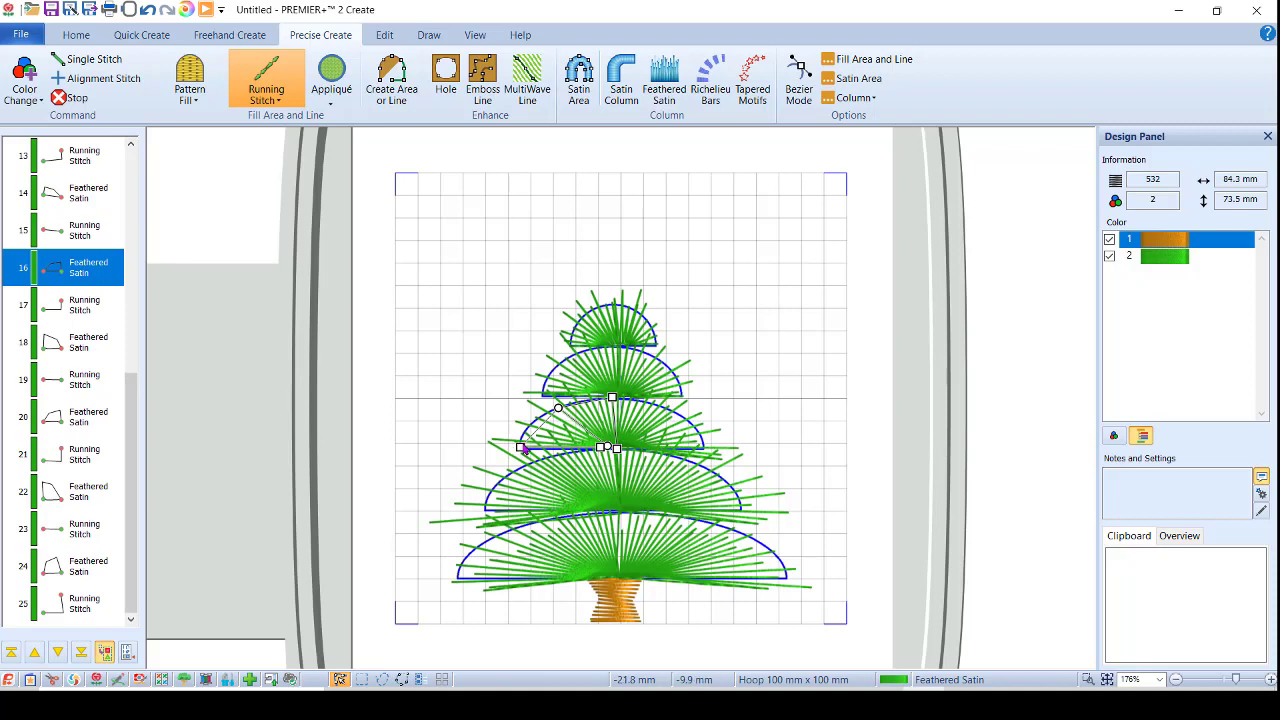
{"action": "left_click_drag", "start_coordinate": [521, 451], "coordinate": [514, 463]}
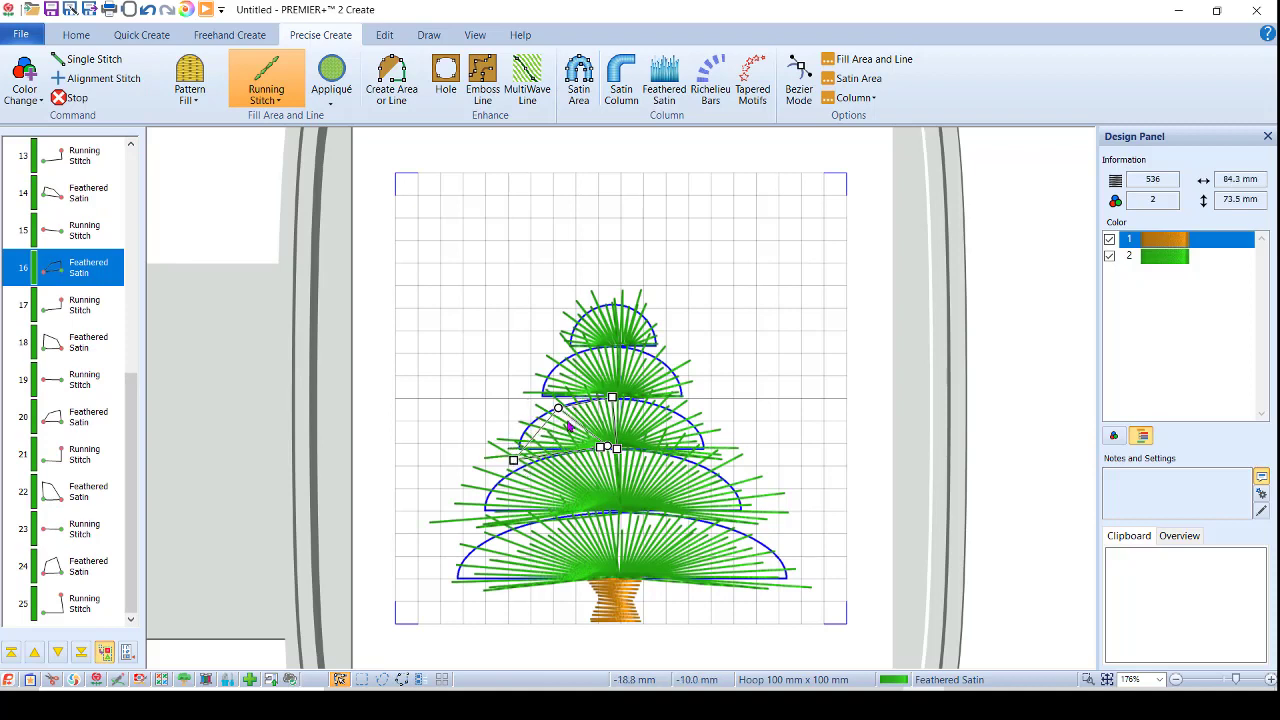
- Pull the outer ends of the fourth dome's right and left Feathered Satins outward and below the dome's base
{"action": "left_click", "coordinate": [632, 388]}
{"action": "left_click_drag", "start_coordinate": [684, 400], "coordinate": [699, 415]}
{"action": "left_click", "coordinate": [557, 390]}
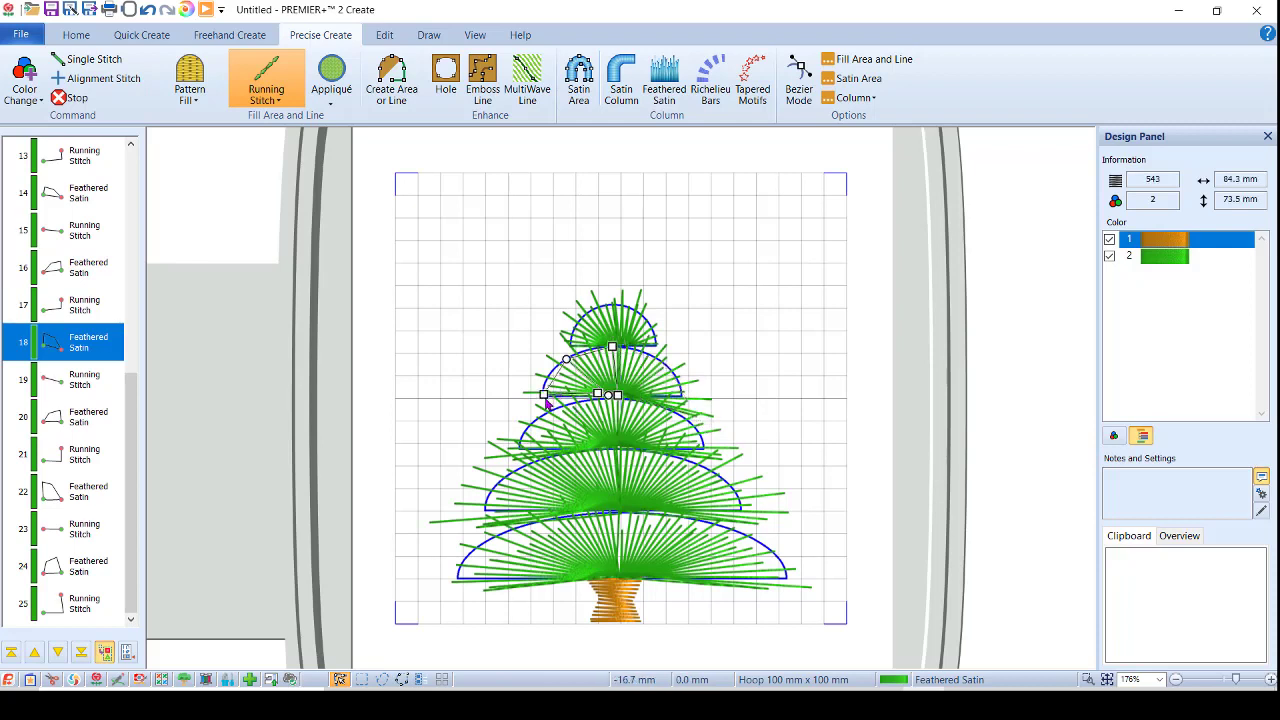
{"action": "left_click_drag", "start_coordinate": [545, 397], "coordinate": [537, 413]}
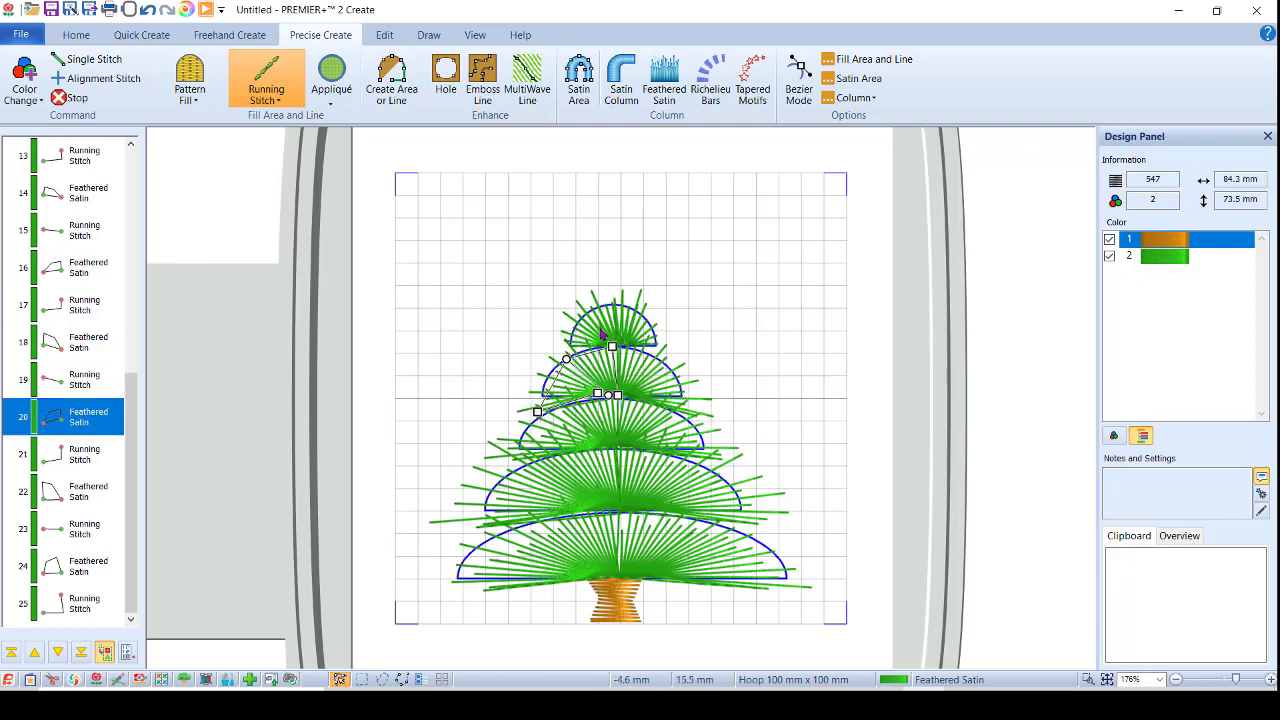
- Move the outer ends of the top dome's right and left Feathered Satins slightly outward and downward
{"action": "left_click", "coordinate": [658, 348]}
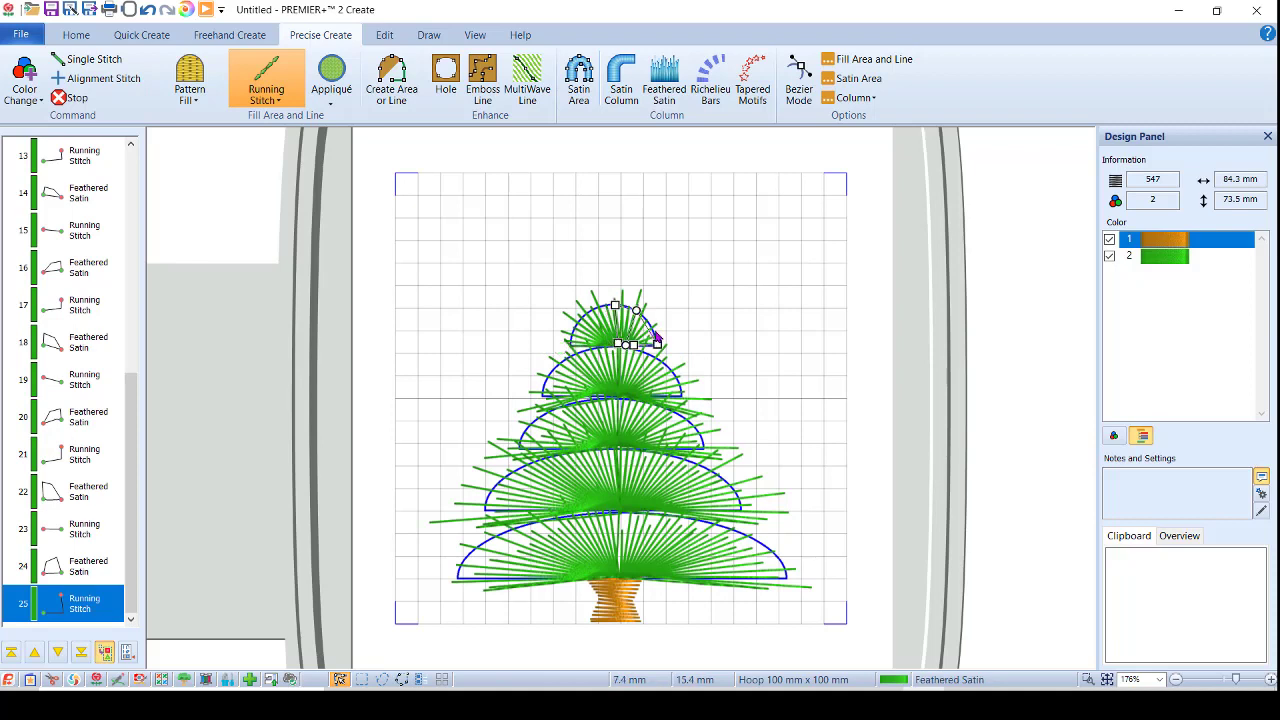
{"action": "left_click_drag", "start_coordinate": [658, 345], "coordinate": [667, 357]}
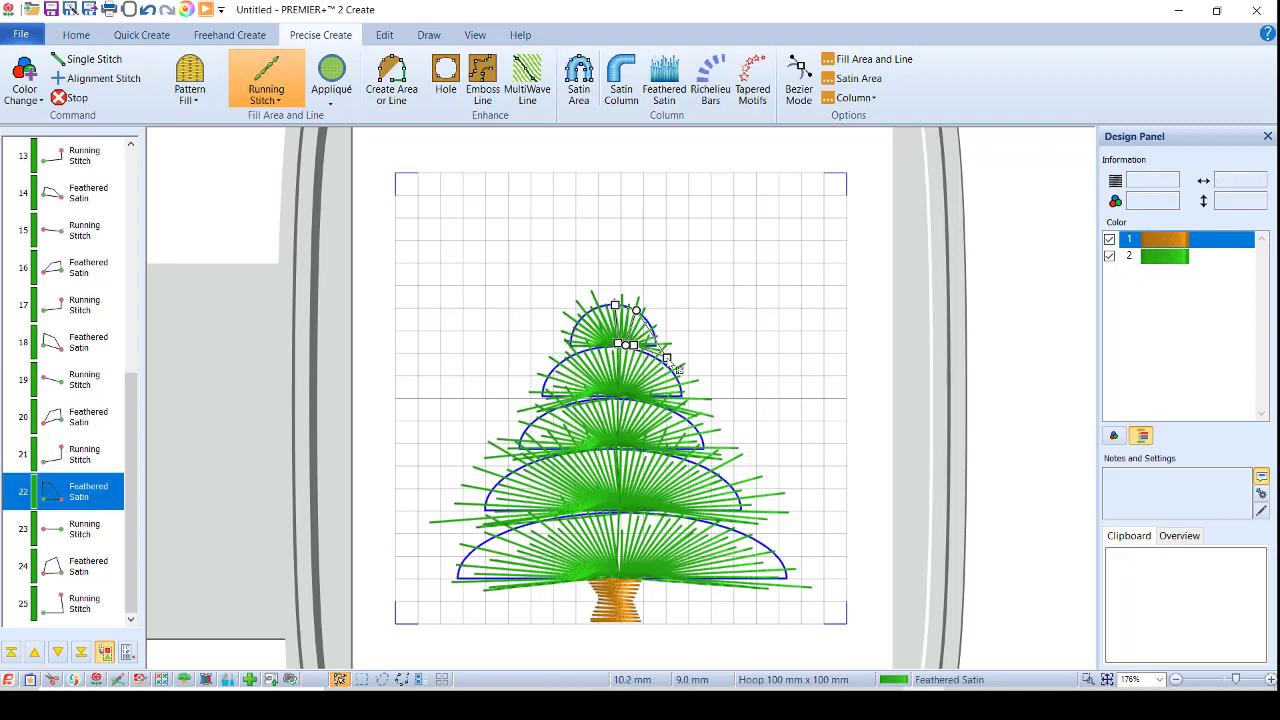
{"action": "left_click", "coordinate": [578, 358]}
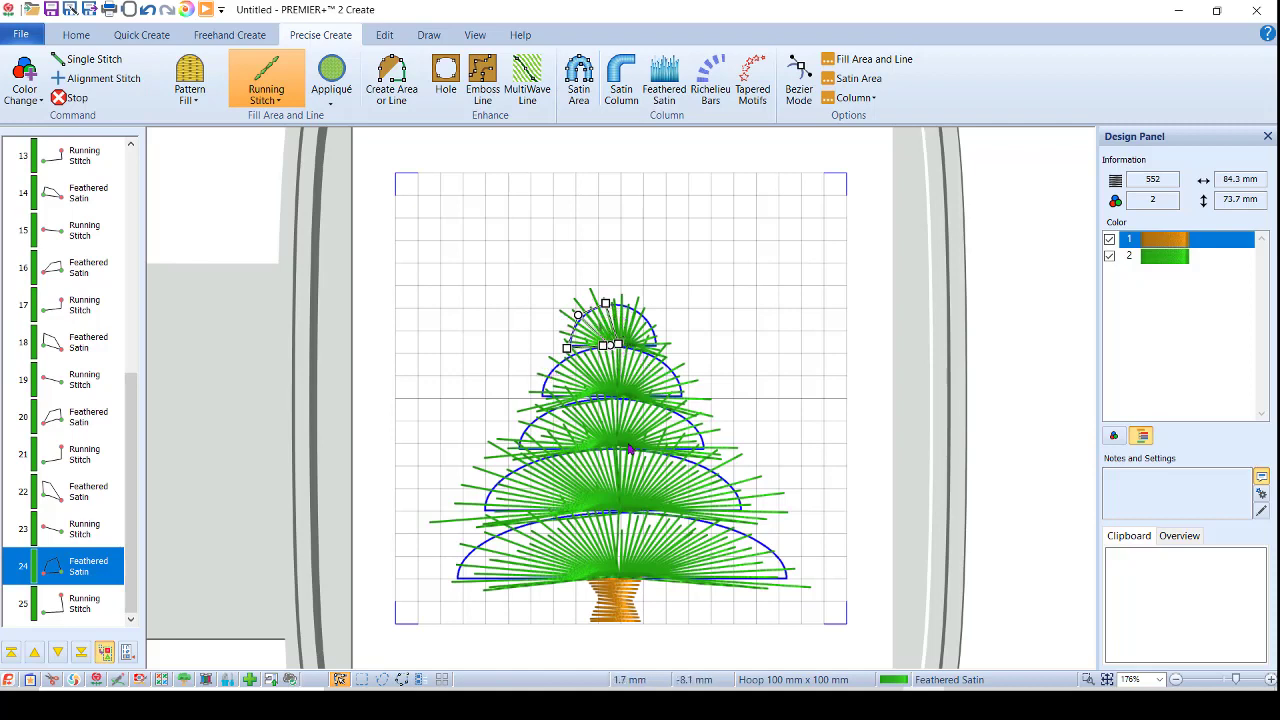
- Raise the top inner point of the bottom dome's right Feathered Satin, nudge its base center point left, and preview the design in Design Player
{"action": "left_click", "coordinate": [645, 542]}
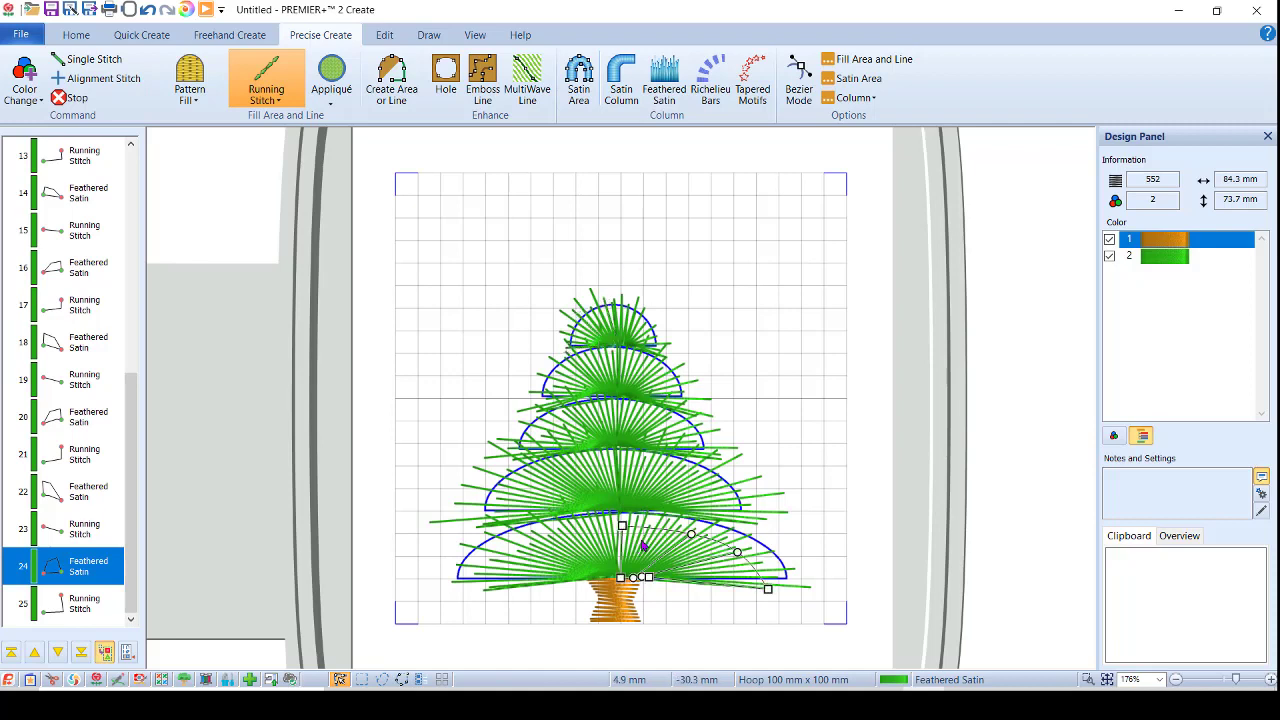
{"action": "left_click_drag", "start_coordinate": [622, 526], "coordinate": [622, 518]}
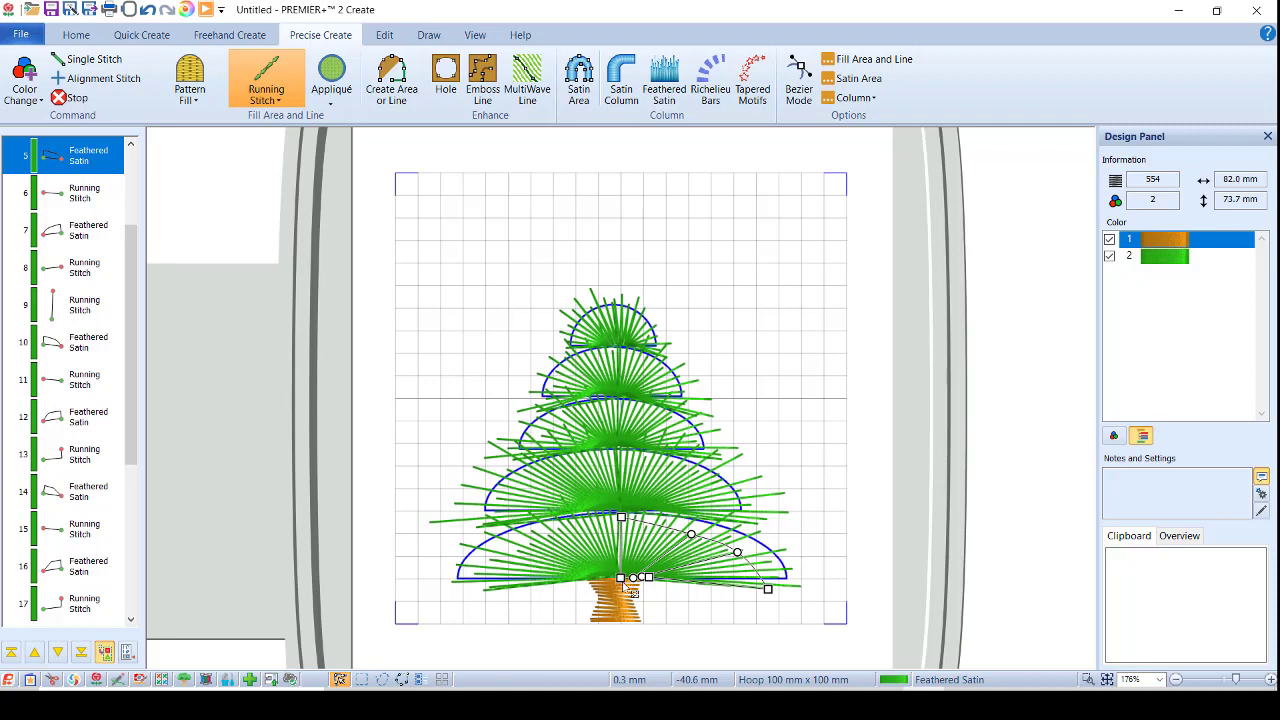
{"action": "left_click", "coordinate": [629, 562]}
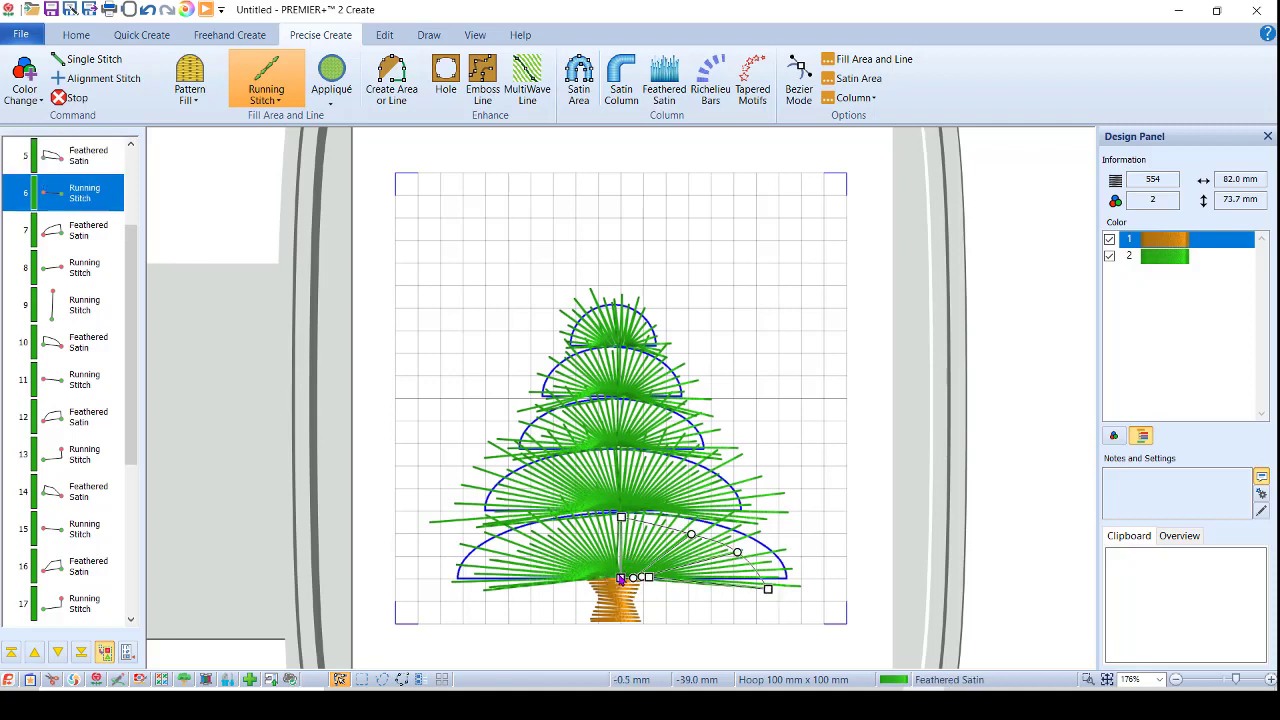
{"action": "left_click_drag", "start_coordinate": [621, 579], "coordinate": [617, 580]}
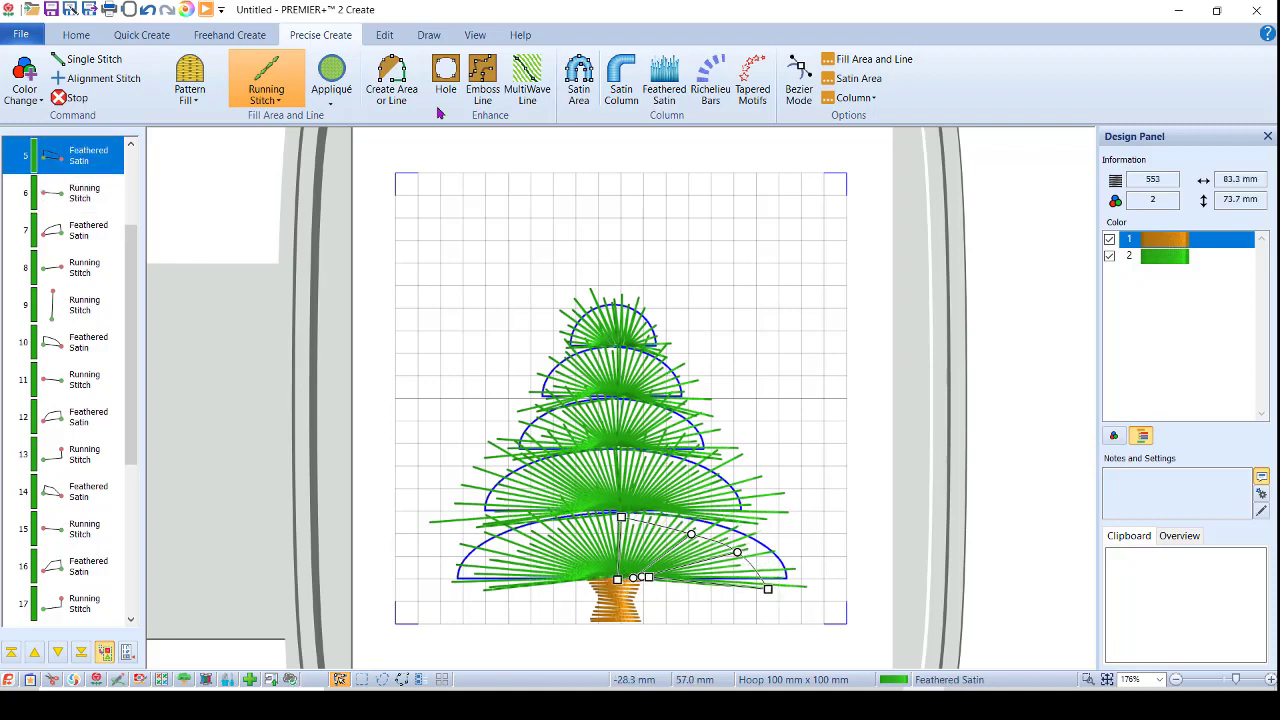
{"action": "left_click", "coordinate": [205, 9]}
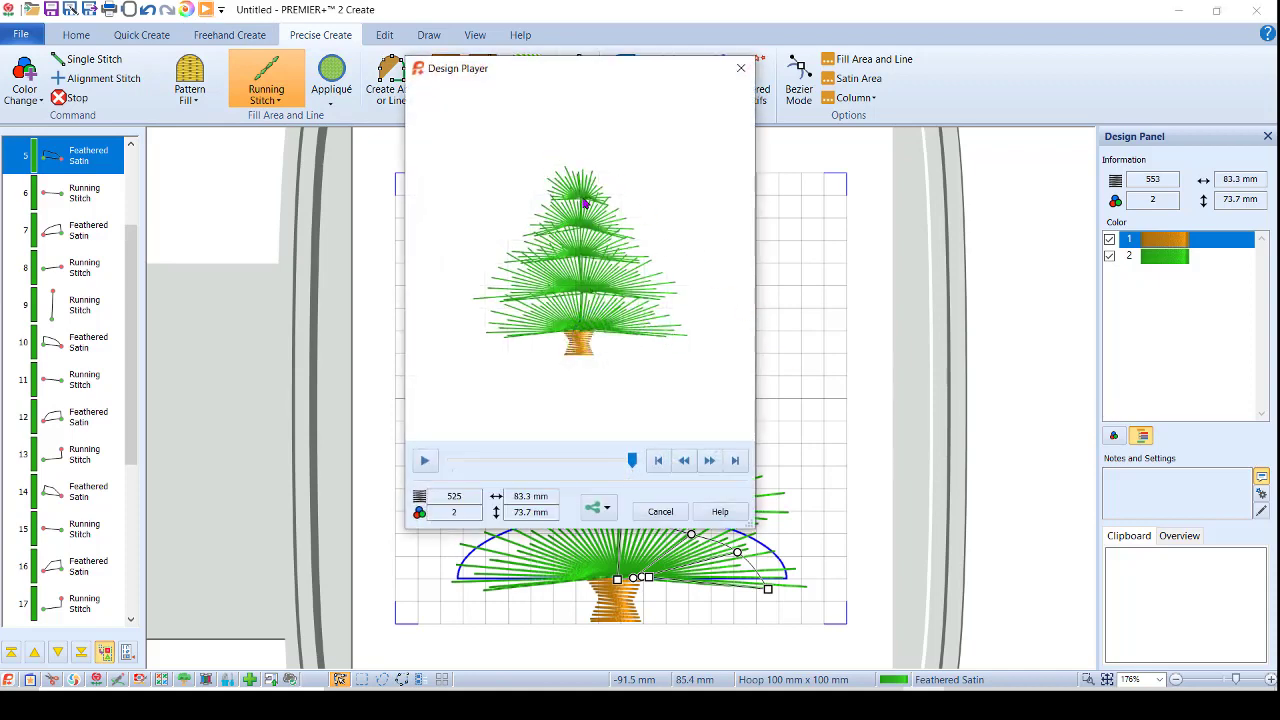
{"action": "left_click", "coordinate": [660, 512]}
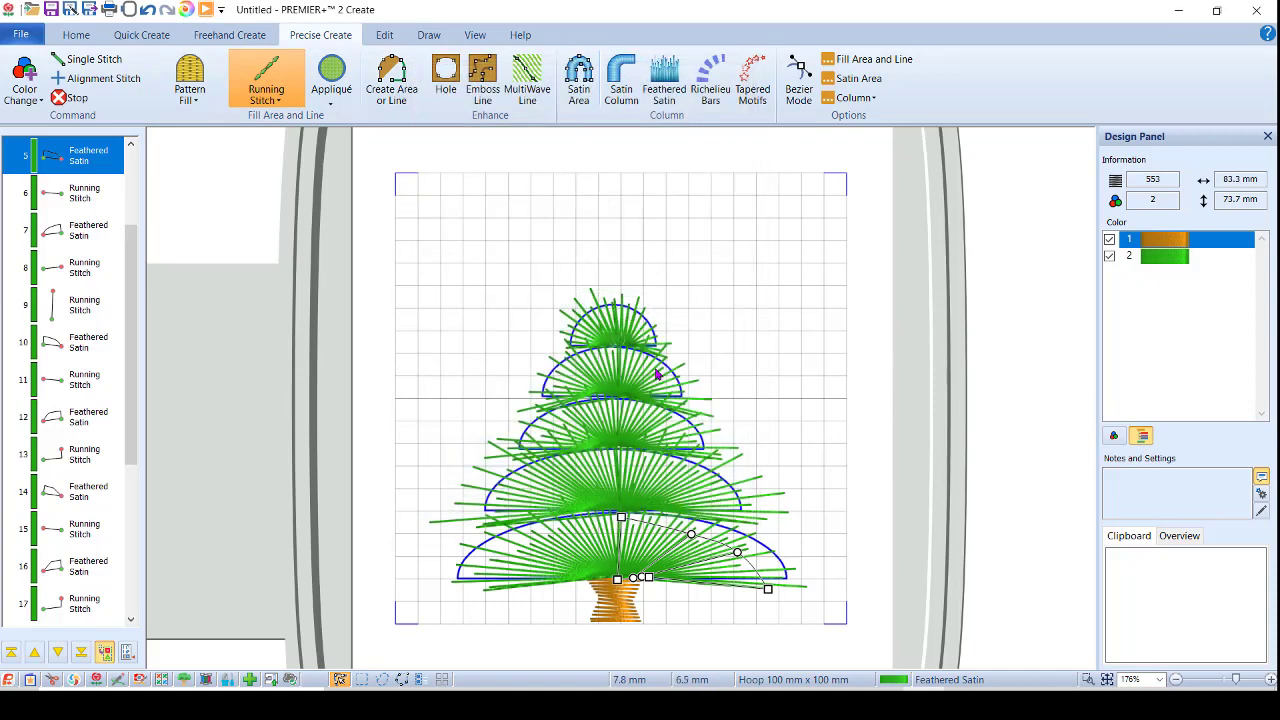
- Move the arc point of the top dome's right Feathered Satin outward and preview the design in Design Player
{"action": "left_click", "coordinate": [641, 309]}
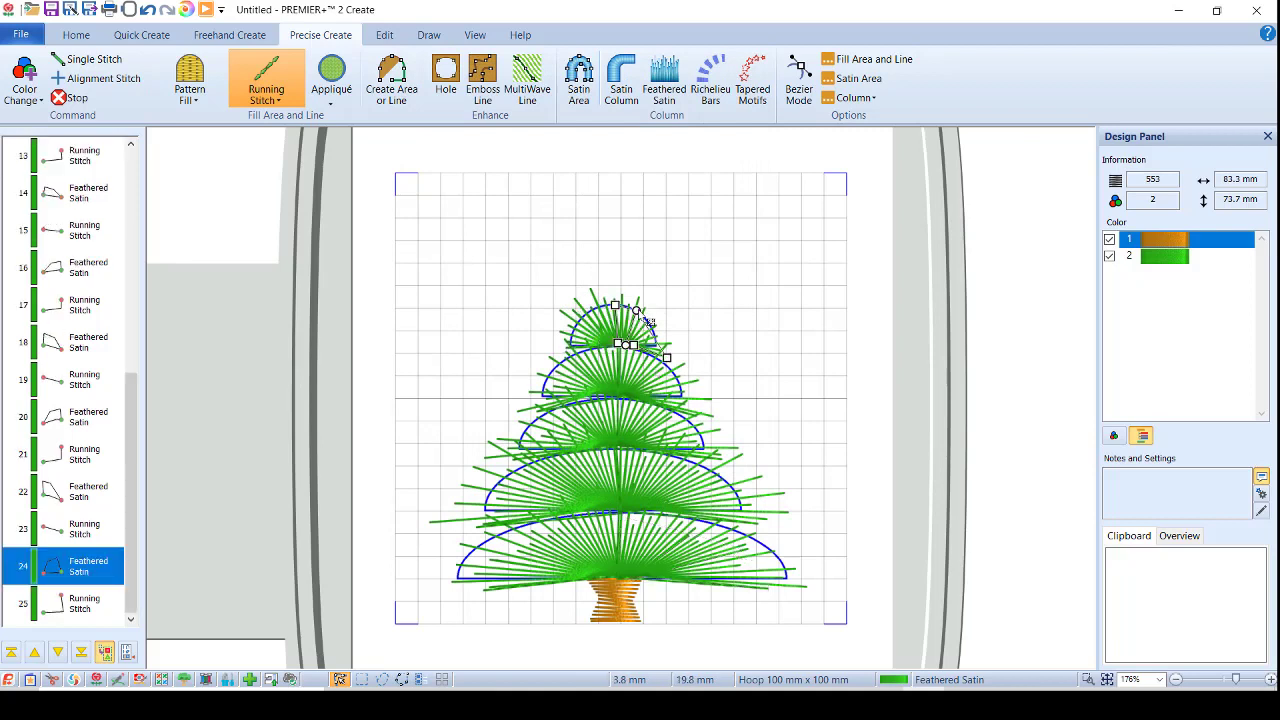
{"action": "left_click_drag", "start_coordinate": [638, 310], "coordinate": [650, 315]}
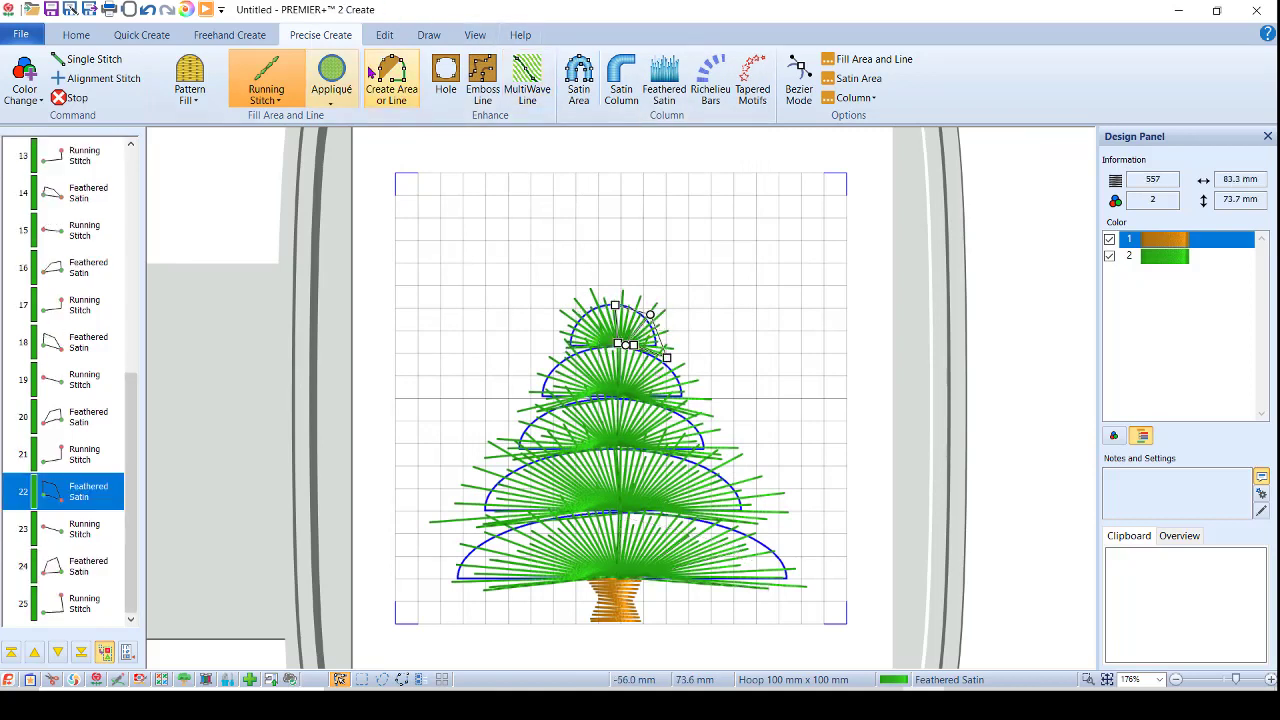
{"action": "left_click", "coordinate": [204, 11]}
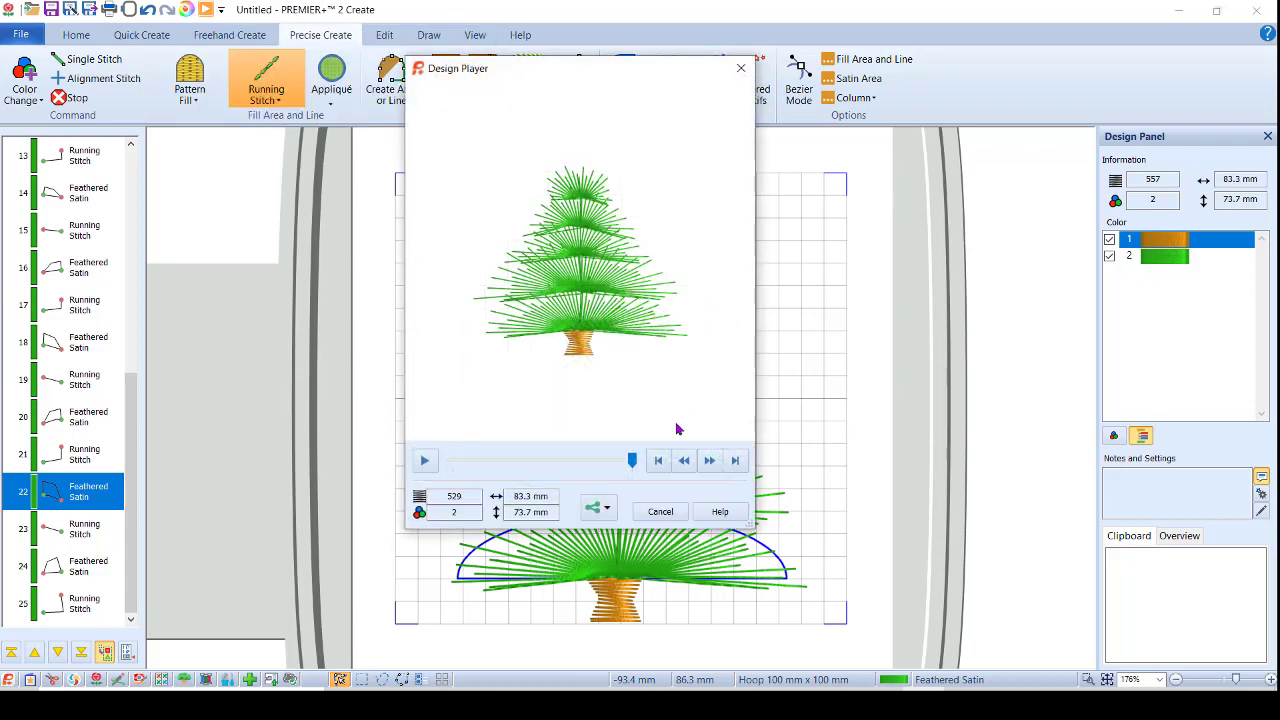
{"action": "left_click", "coordinate": [655, 511]}
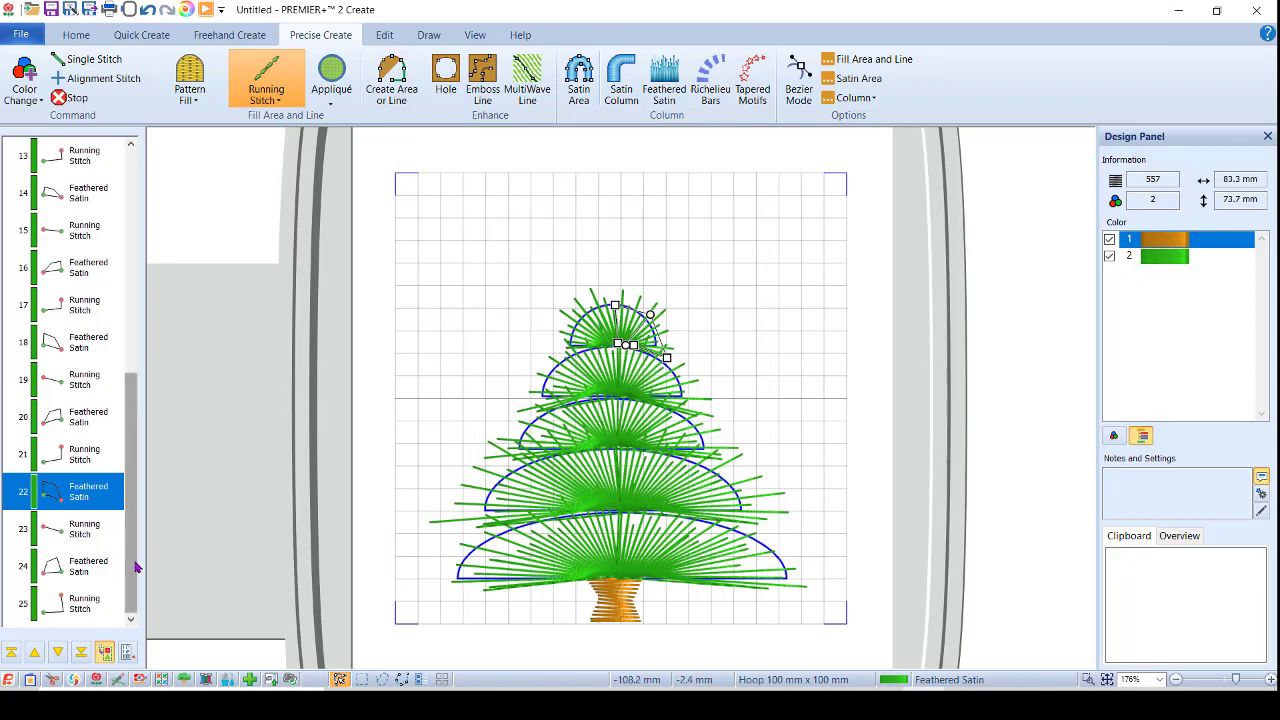
- Insert the solid gold five-pointed star SuperDesign at 40 mm after the last Running Stitch, shrink it, and place it on the treetop
{"action": "left_click", "coordinate": [96, 610]}
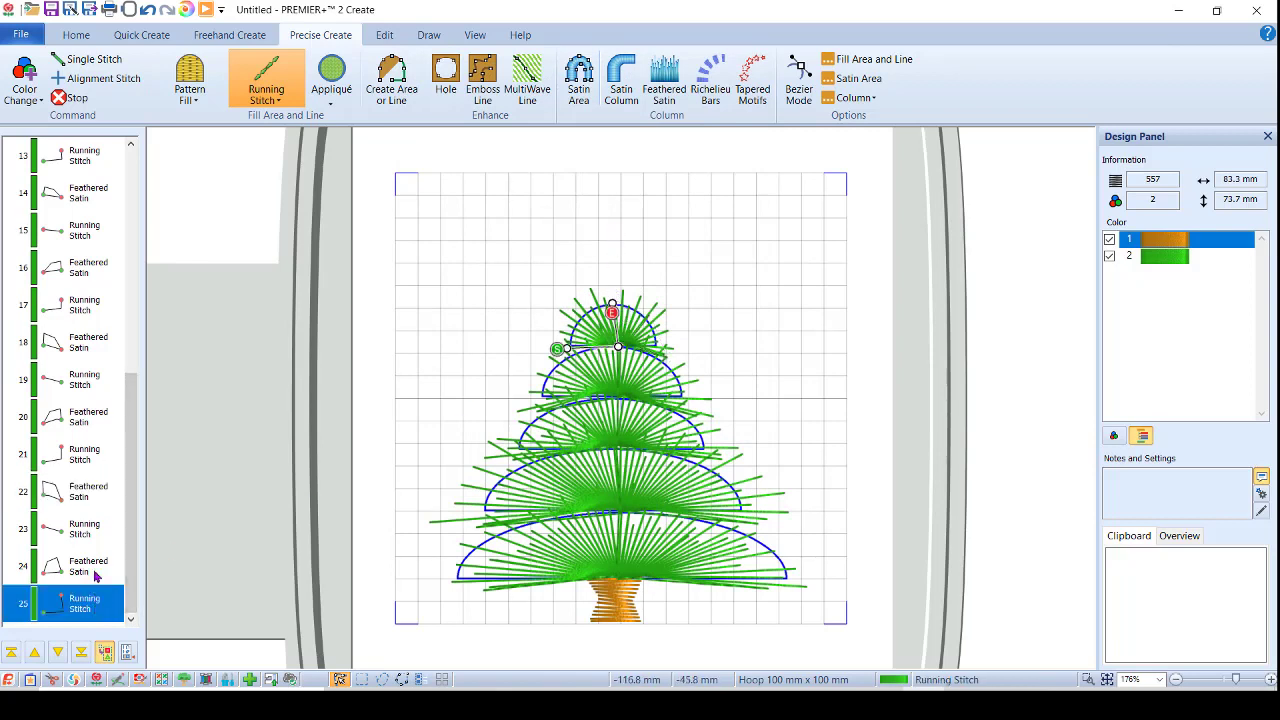
{"action": "left_click", "coordinate": [76, 35]}
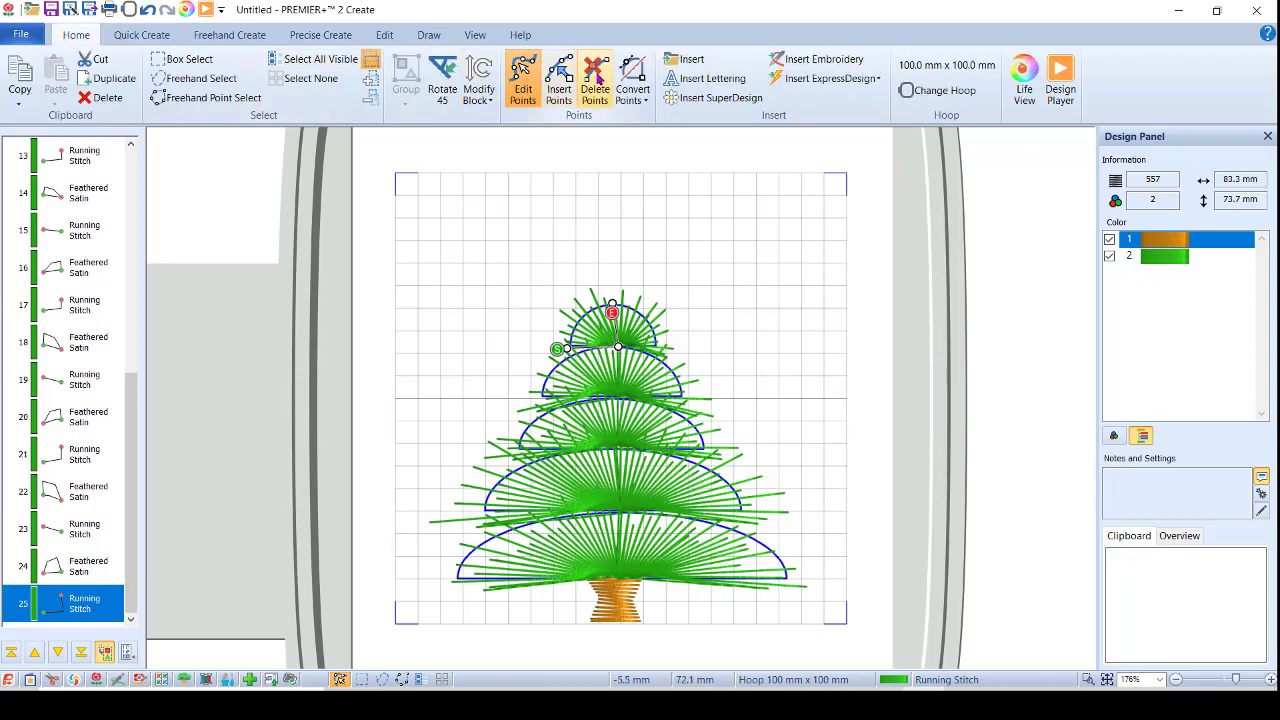
{"action": "left_click", "coordinate": [718, 100]}
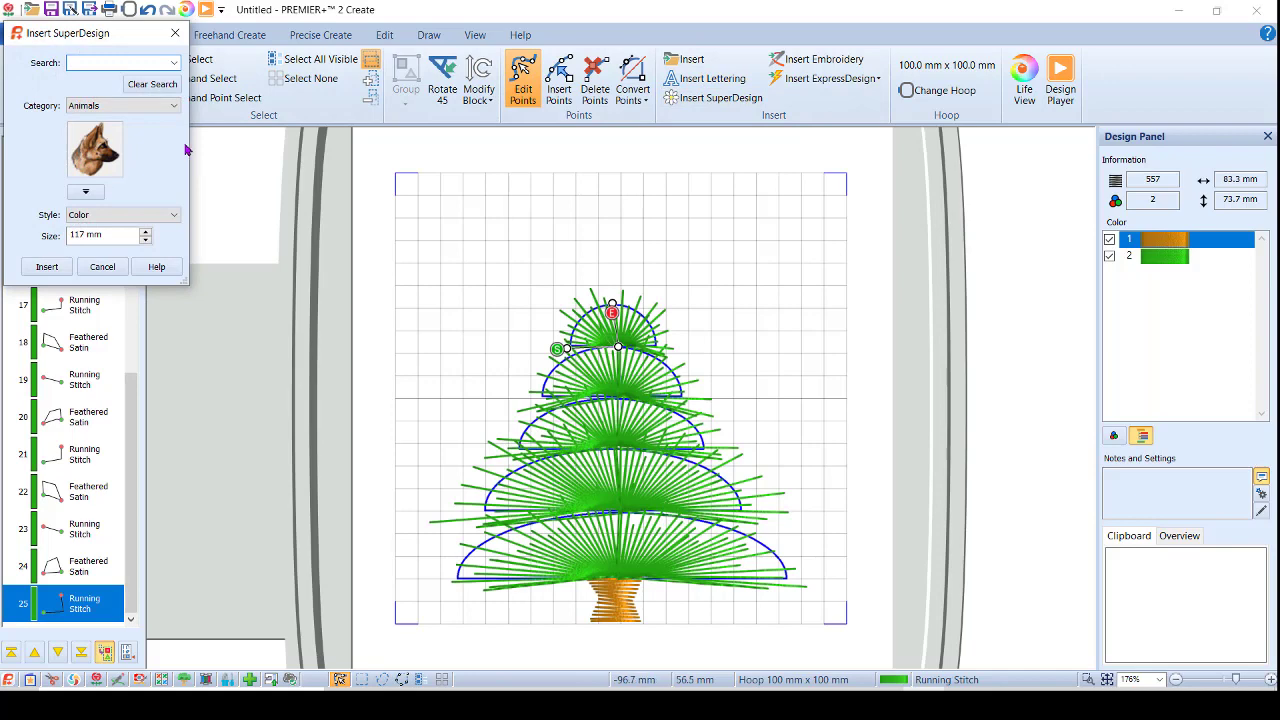
{"action": "type", "text": "star"}
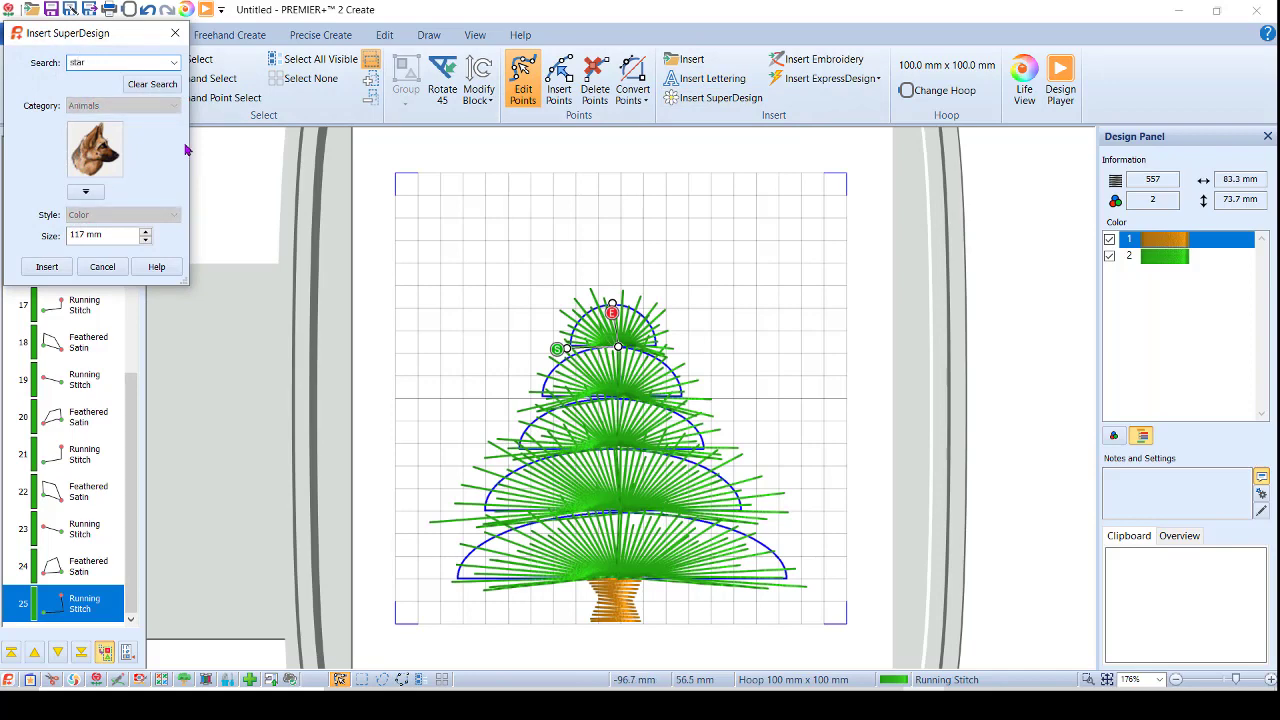
{"action": "key", "text": "Return"}
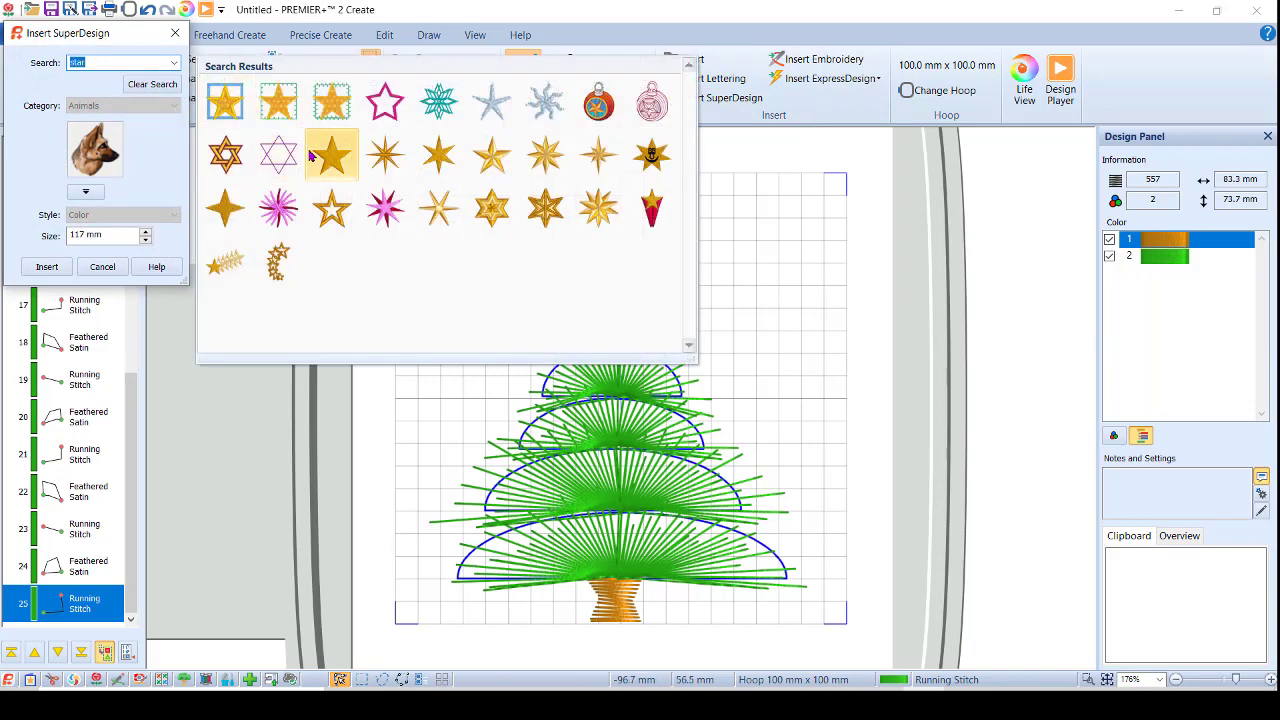
{"action": "left_click", "coordinate": [330, 174]}
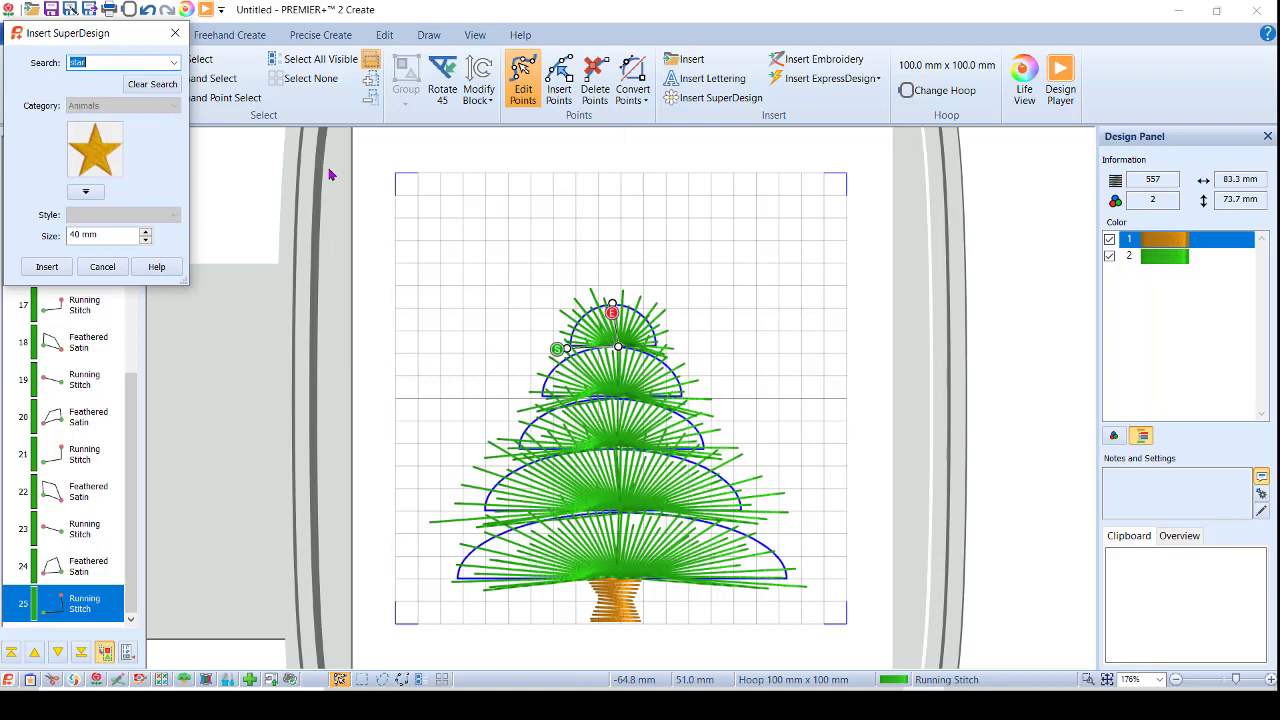
{"action": "left_click", "coordinate": [46, 267]}
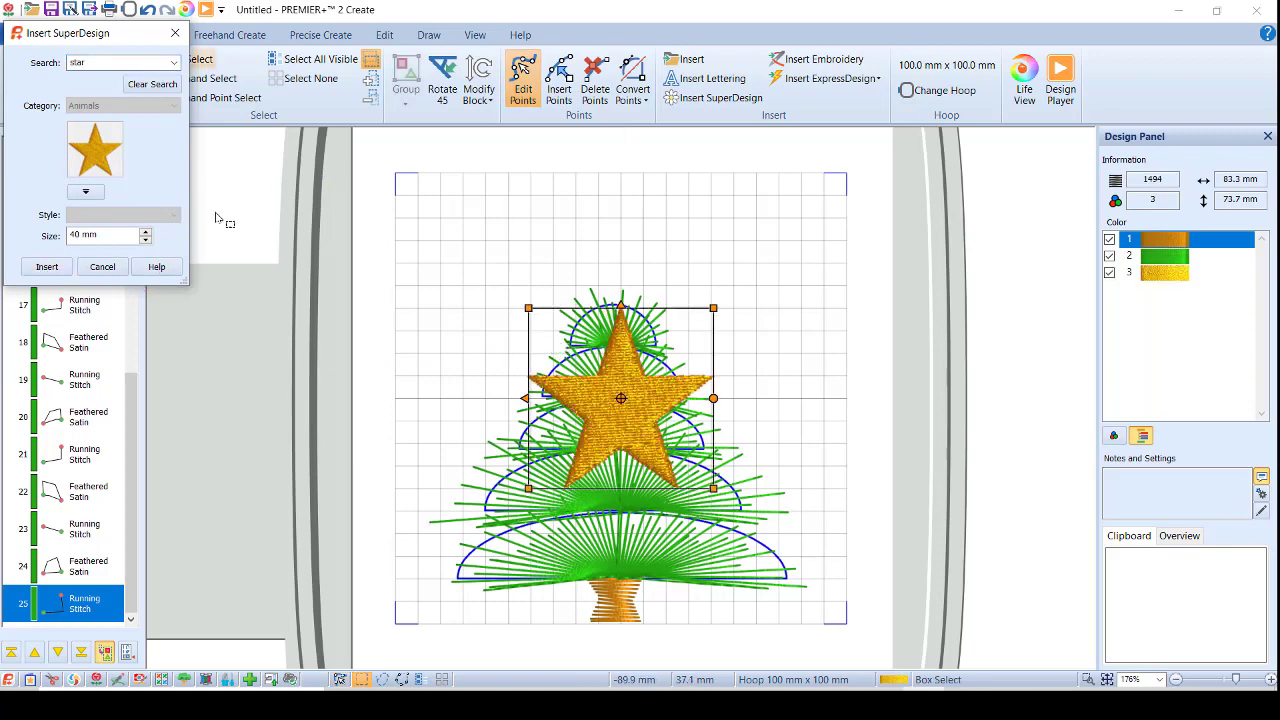
{"action": "left_click", "coordinate": [175, 33]}
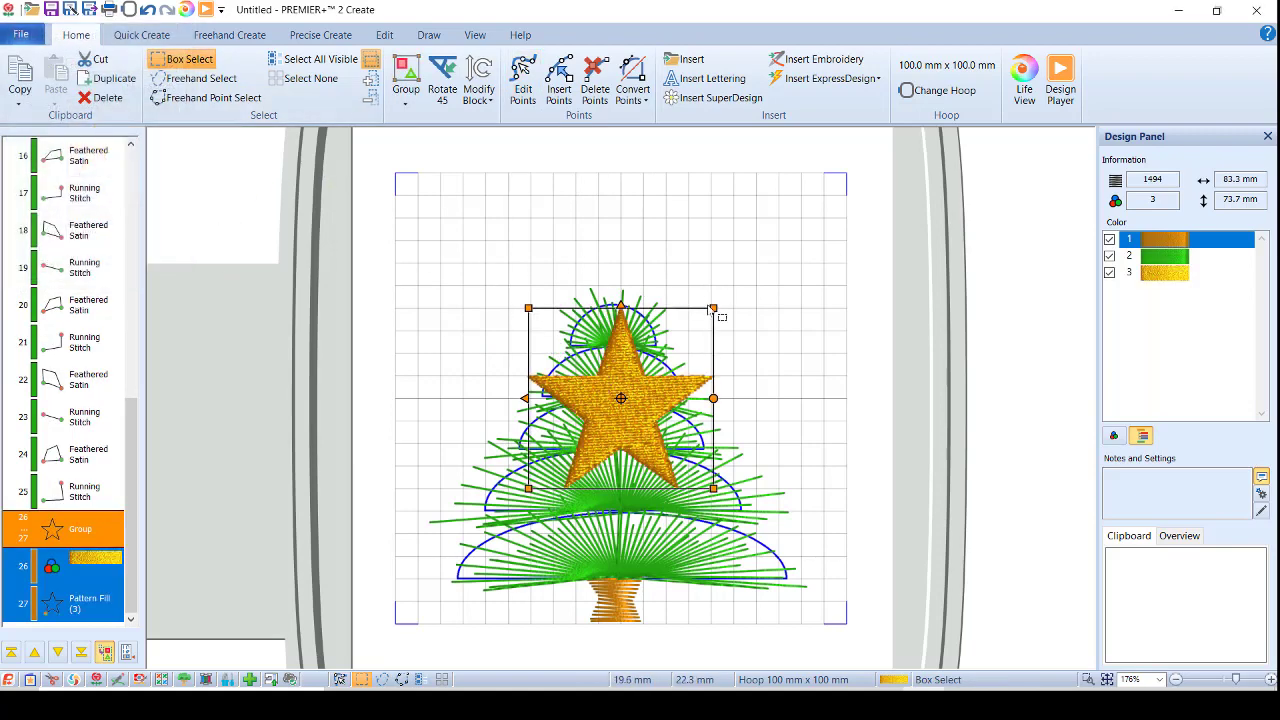
{"action": "left_click_drag", "start_coordinate": [712, 310], "coordinate": [629, 263]}
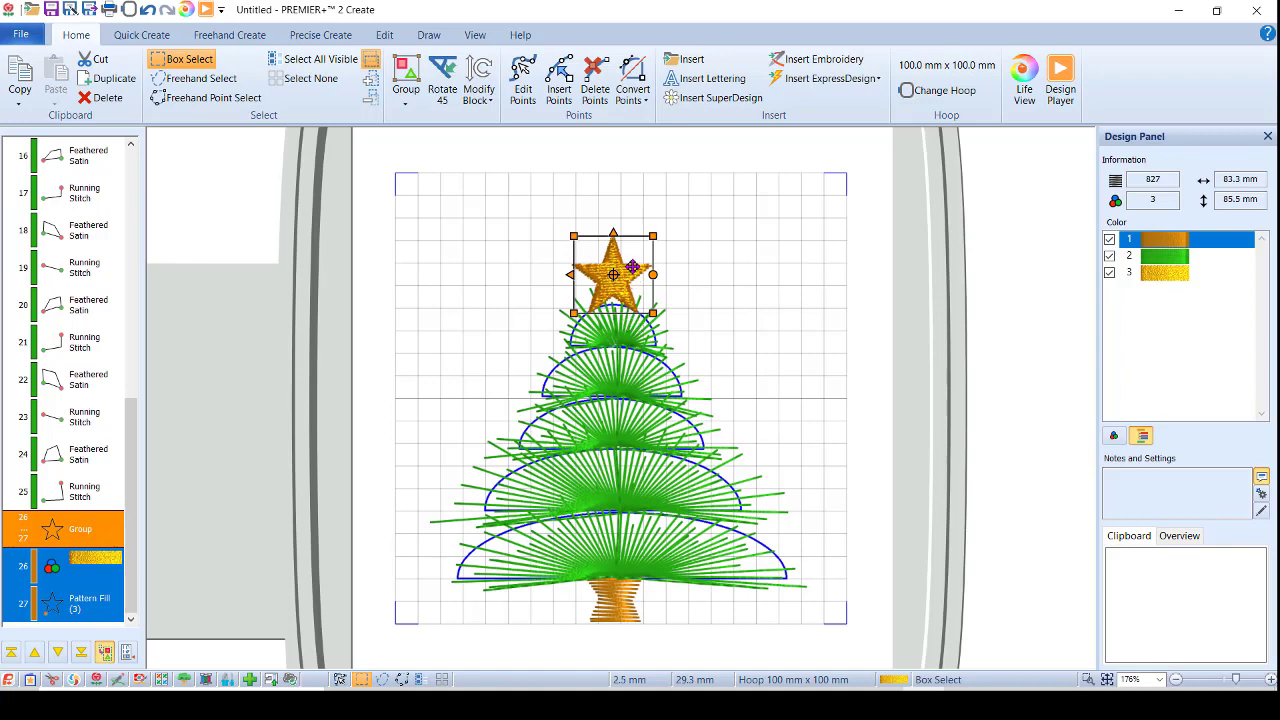
- Set the treetop star's Pattern Fill density to 5 and its angle to 352
{"action": "double_click", "coordinate": [633, 267]}
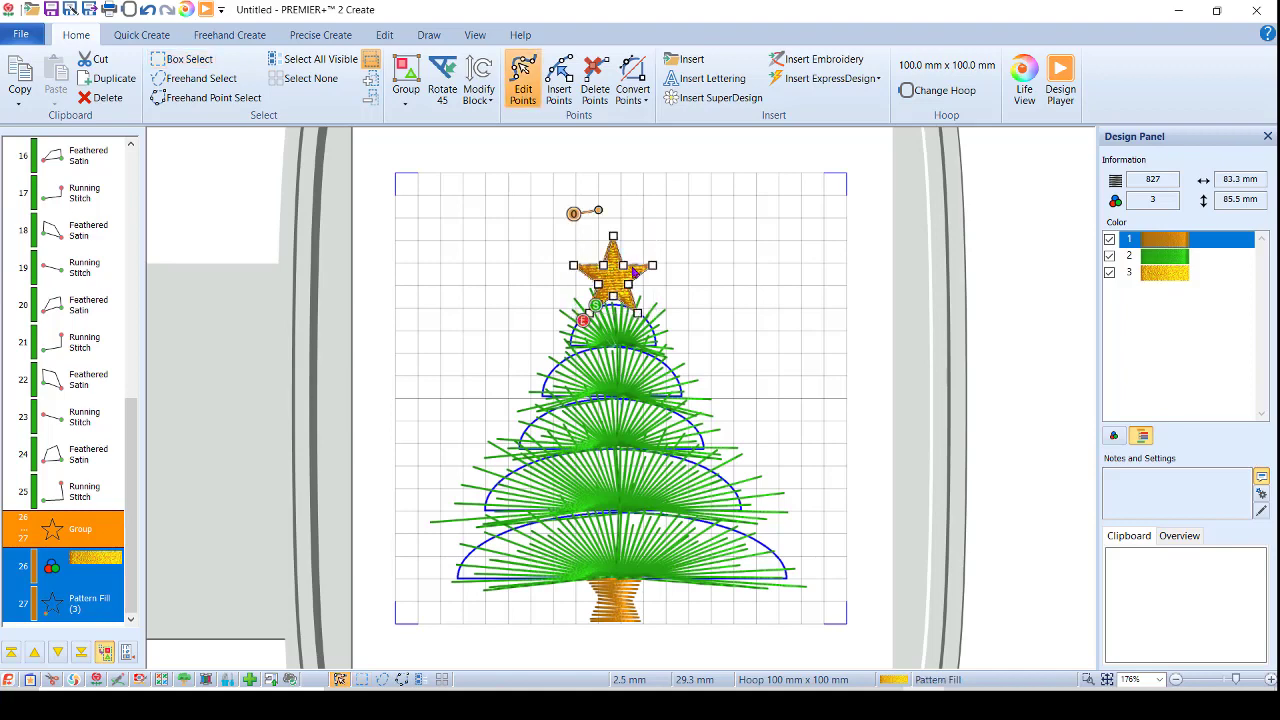
{"action": "double_click", "coordinate": [615, 280]}
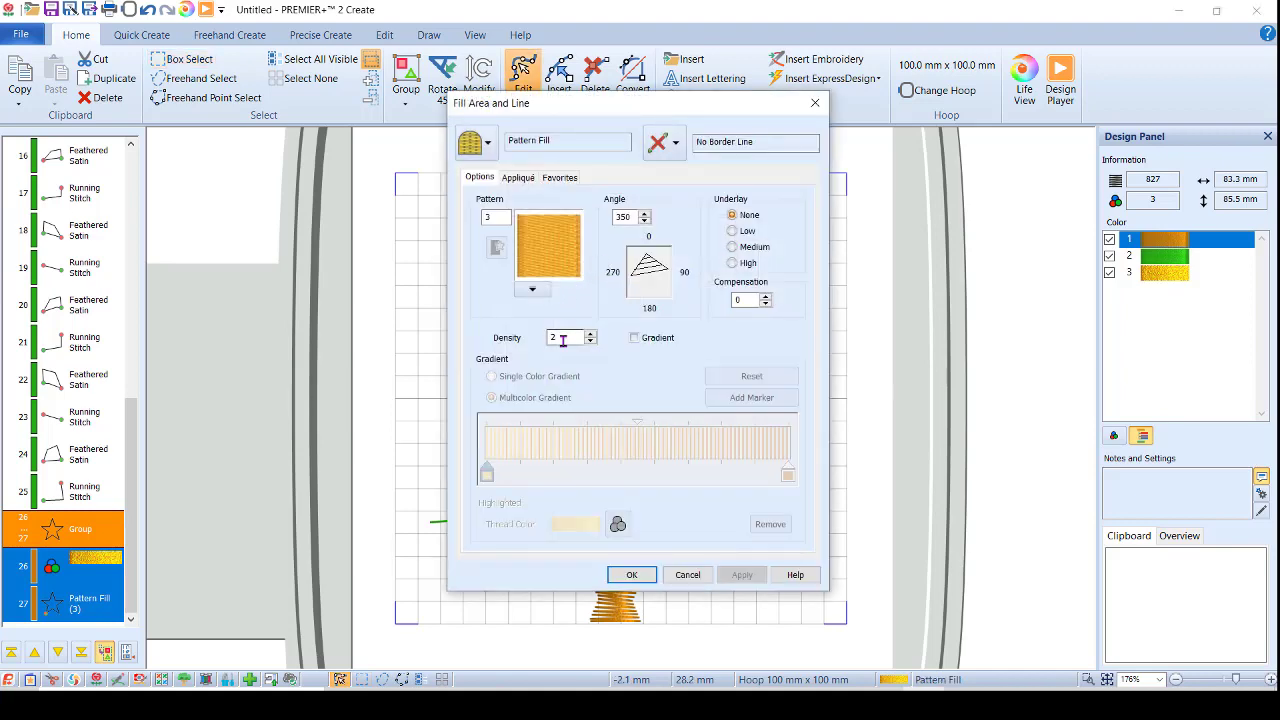
{"action": "left_click_drag", "start_coordinate": [563, 341], "coordinate": [546, 337]}
{"action": "type", "text": "5"}
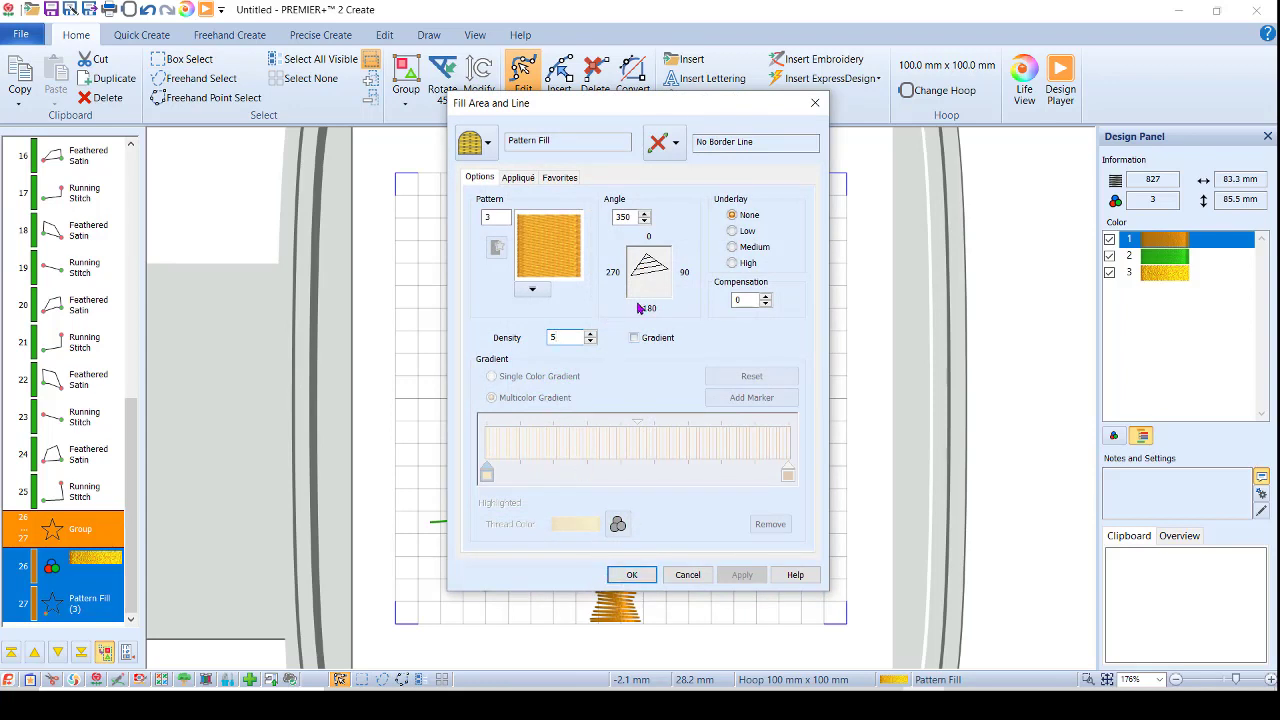
{"action": "left_click", "coordinate": [645, 214]}
{"action": "left_click", "coordinate": [645, 214]}
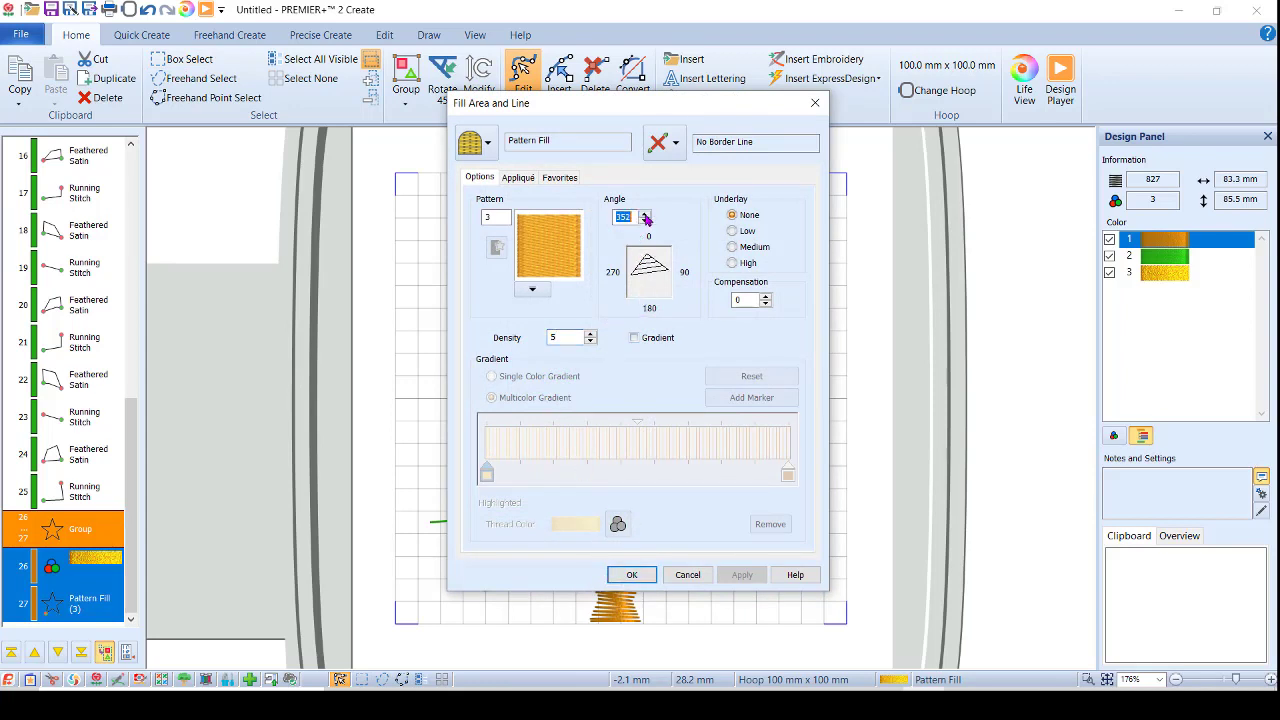
{"action": "left_click", "coordinate": [622, 575]}
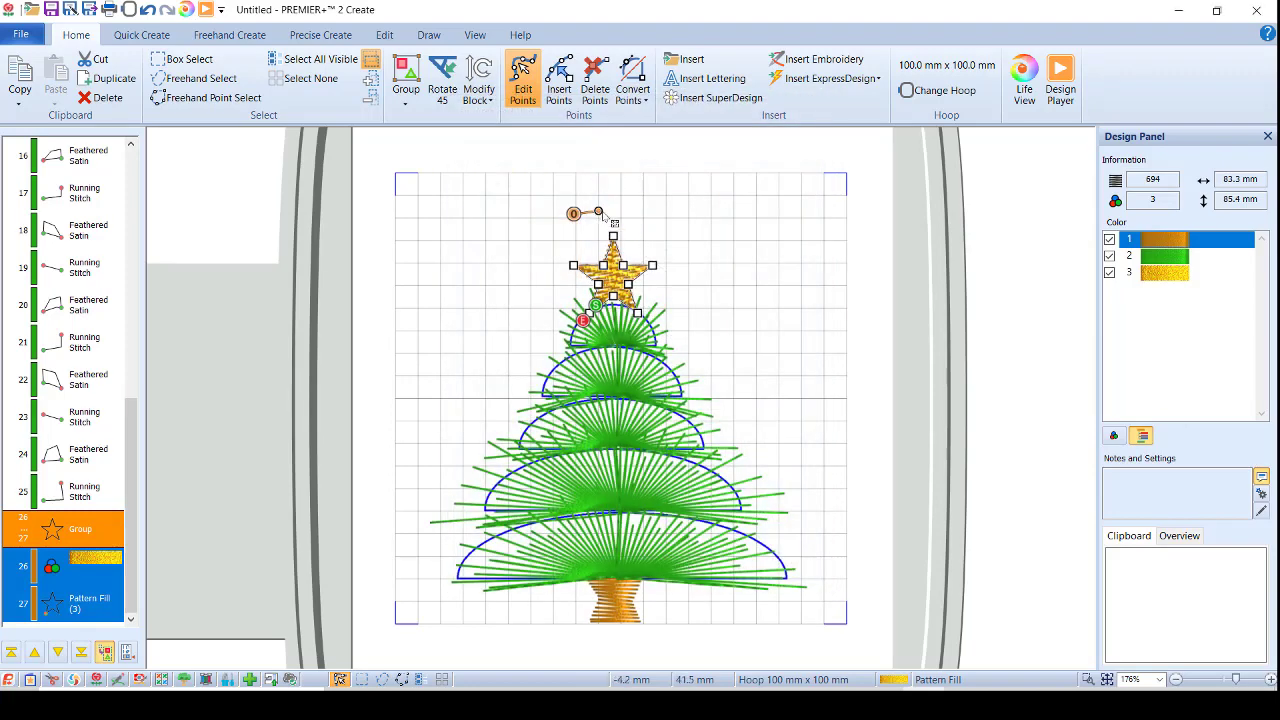
- Rotate the Pattern Fill angle line of the treetop star to tilt its stitch direction
{"action": "left_click", "coordinate": [585, 222]}
{"action": "mouse_move", "coordinate": [582, 243]}
{"action": "left_mouse_down"}
{"action": "mouse_move", "coordinate": [576, 199]}
{"action": "mouse_move", "coordinate": [598, 207]}
{"action": "left_mouse_up"}
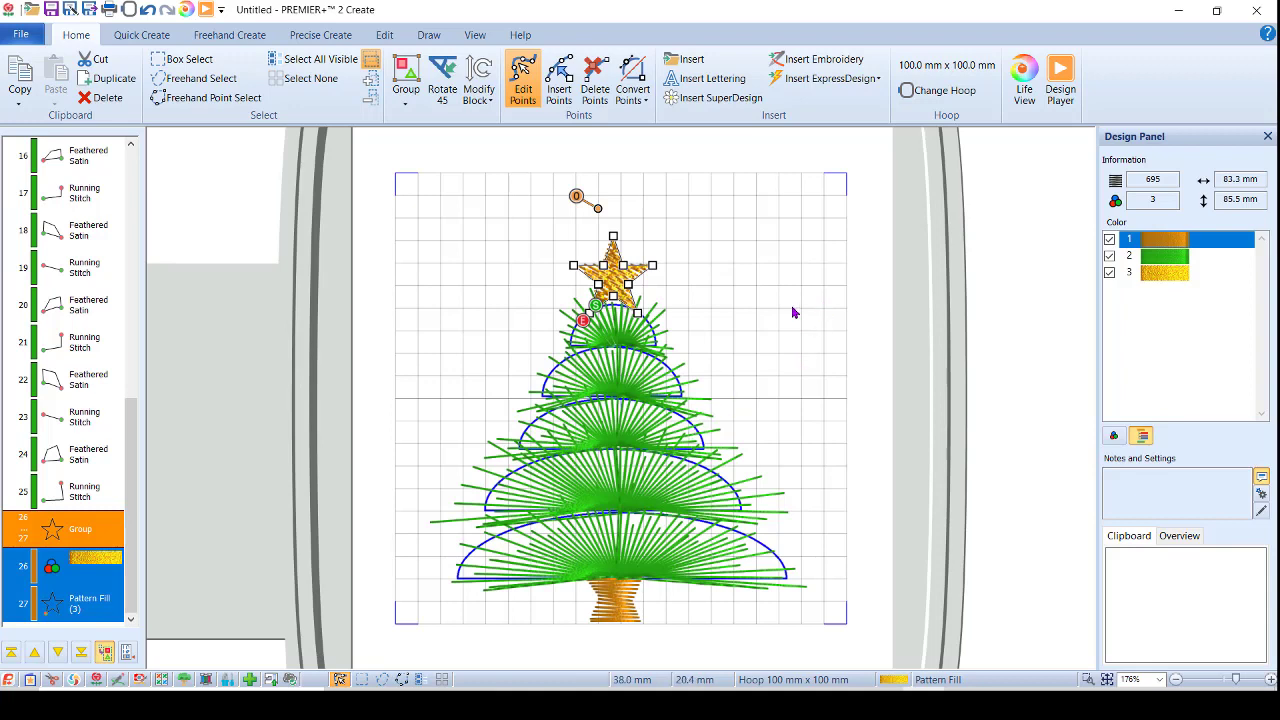
- Select the whole tree design, move it up to center it vertically in the hoop, and fade out the background outlines
{"action": "left_click", "coordinate": [185, 59]}
{"action": "left_click", "coordinate": [318, 59]}
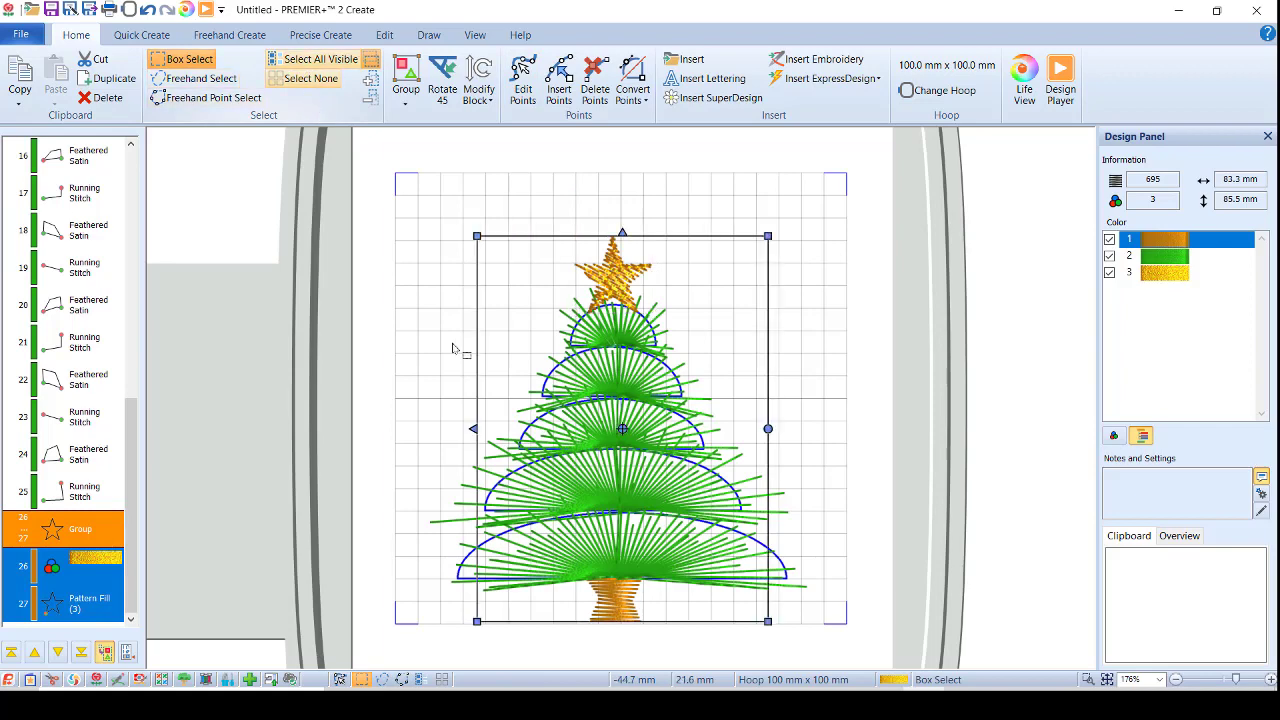
{"action": "left_click_drag", "start_coordinate": [658, 396], "coordinate": [656, 394]}
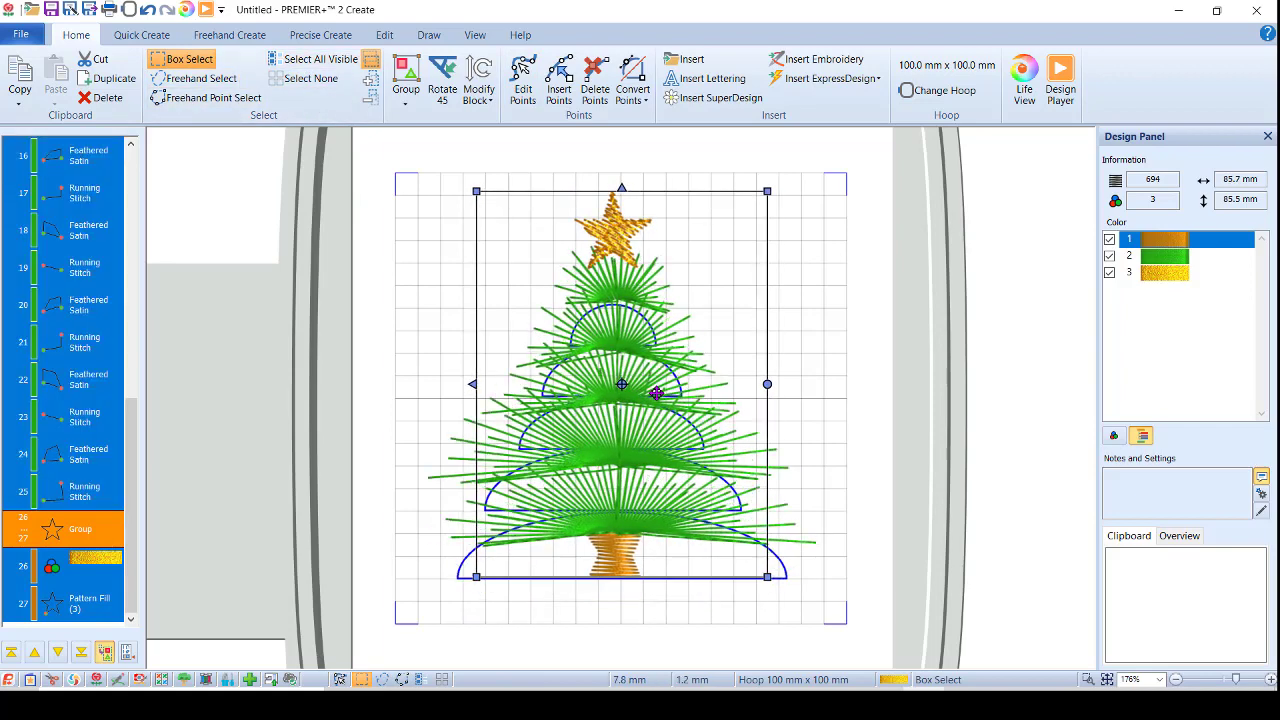
{"action": "left_click", "coordinate": [476, 36]}
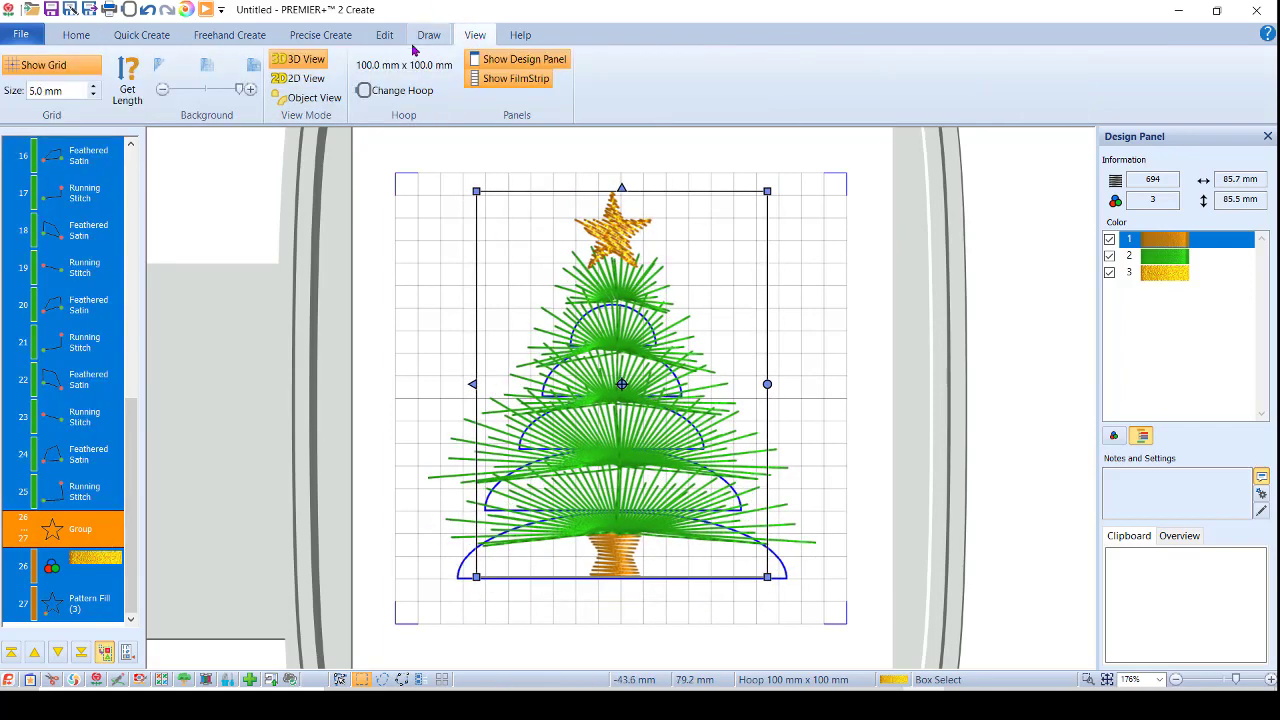
{"action": "left_click", "coordinate": [180, 92]}
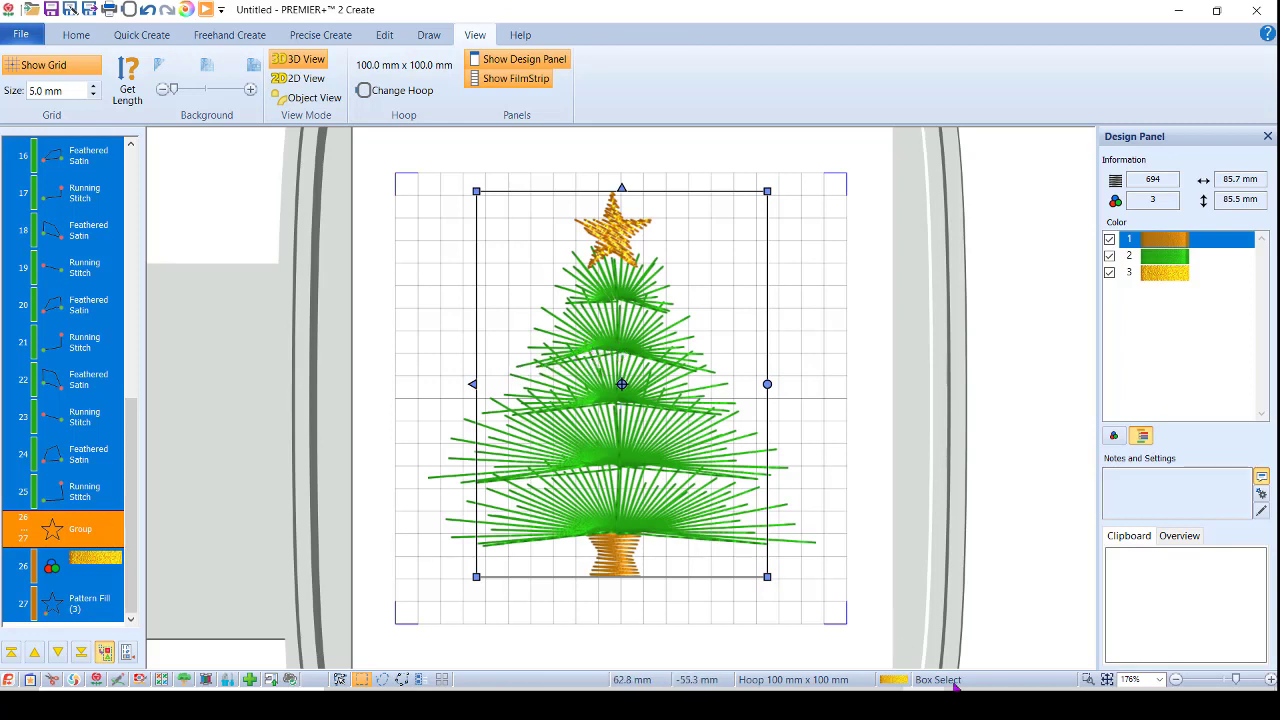
- Straighten the base of the second dome's left Feathered Satin by lowering its base point, and nudge its outer tip and top inner point right
{"action": "left_click", "coordinate": [1087, 679]}
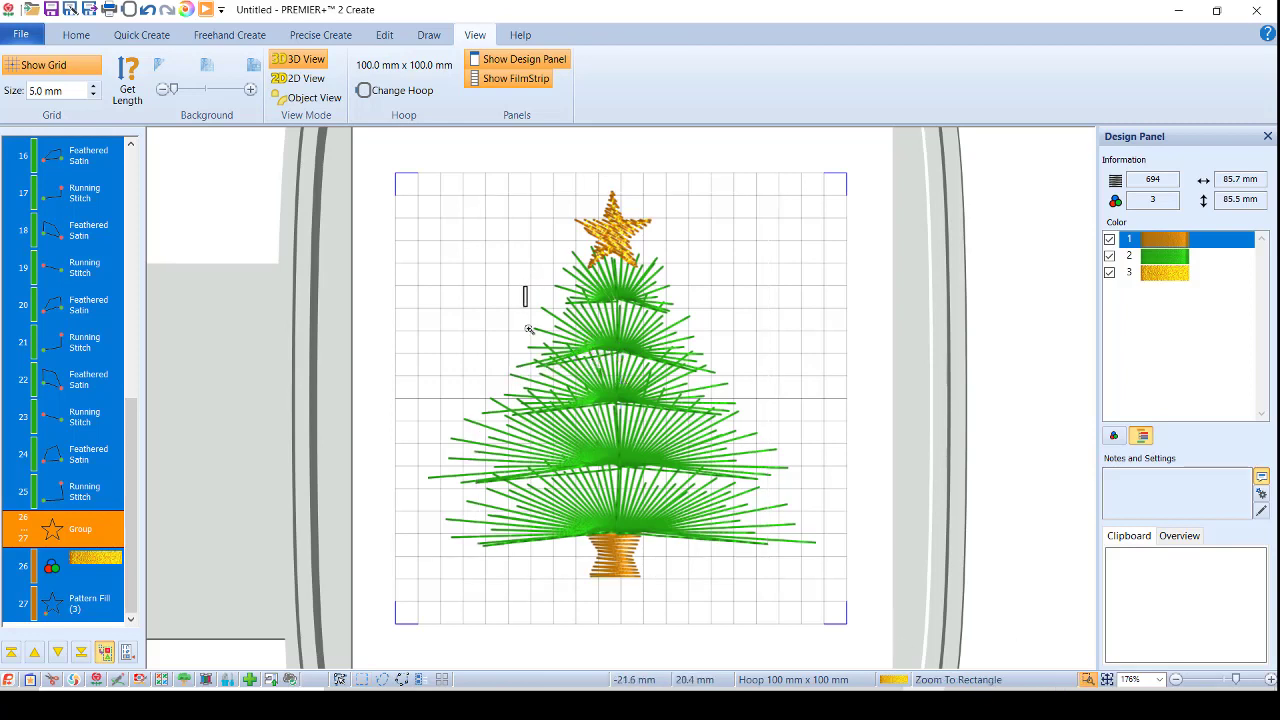
{"action": "left_click_drag", "start_coordinate": [527, 287], "coordinate": [709, 426]}
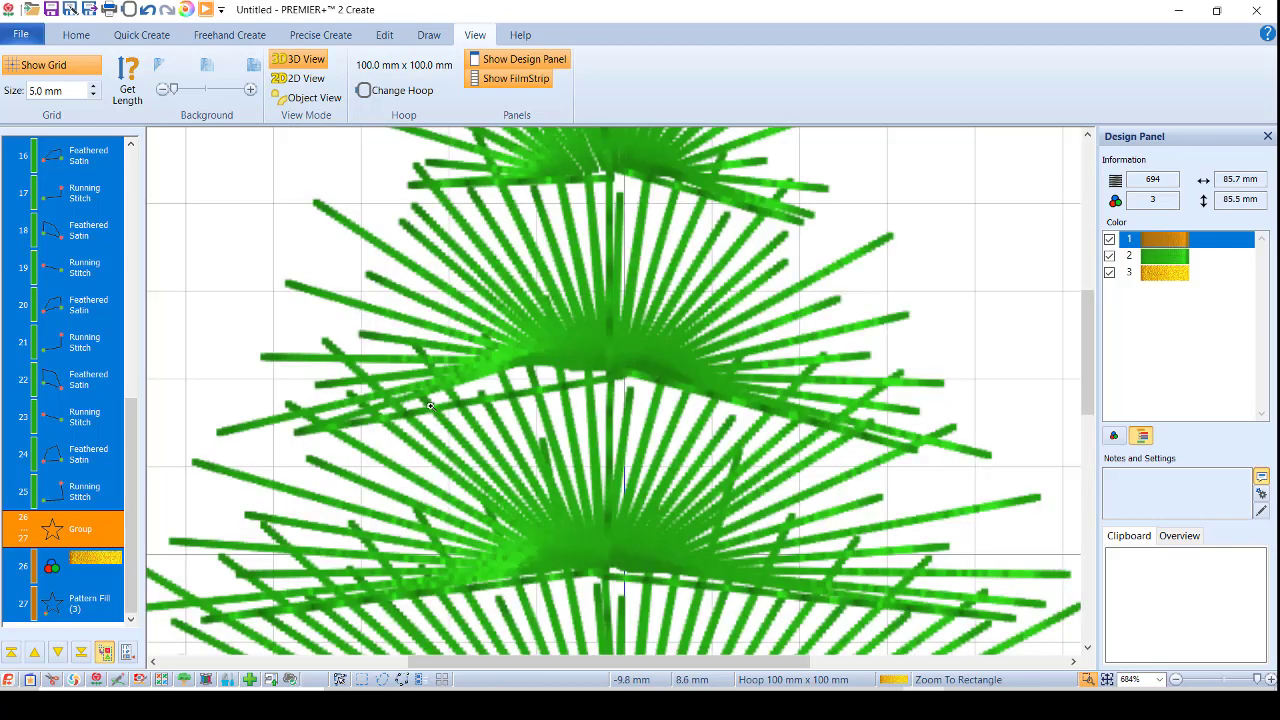
{"action": "key", "text": "Escape"}
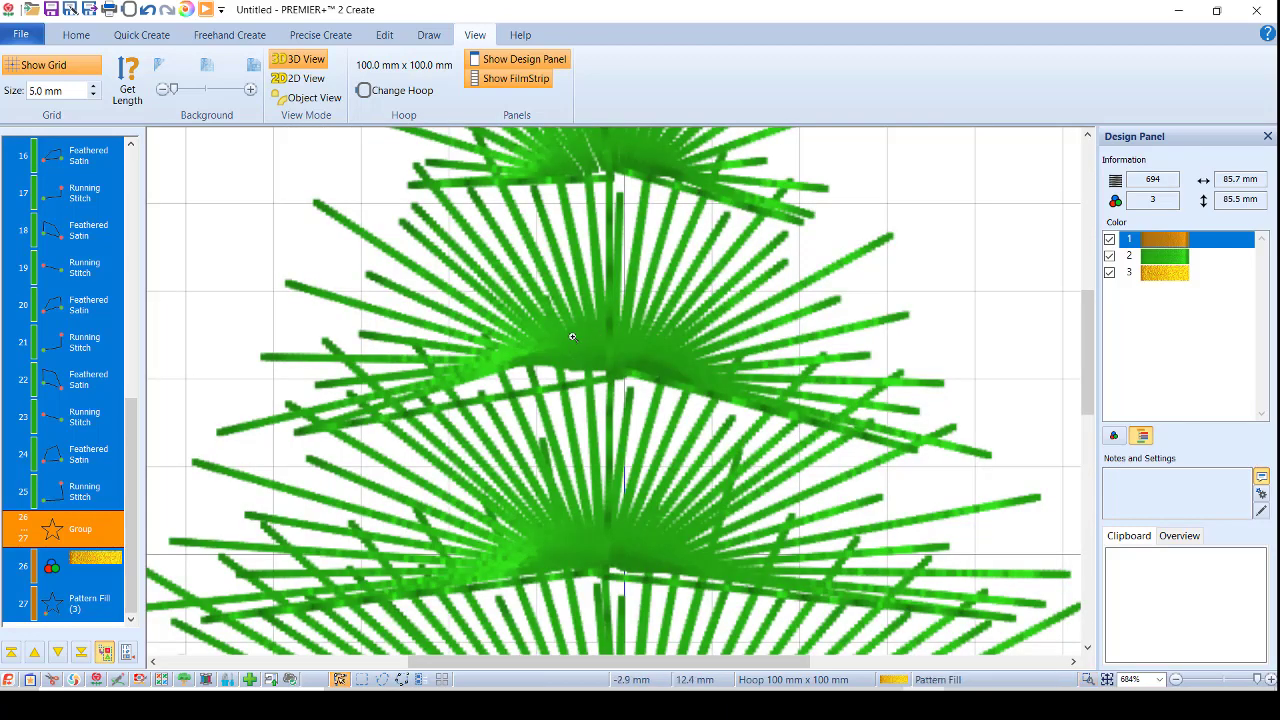
{"action": "left_click", "coordinate": [591, 341]}
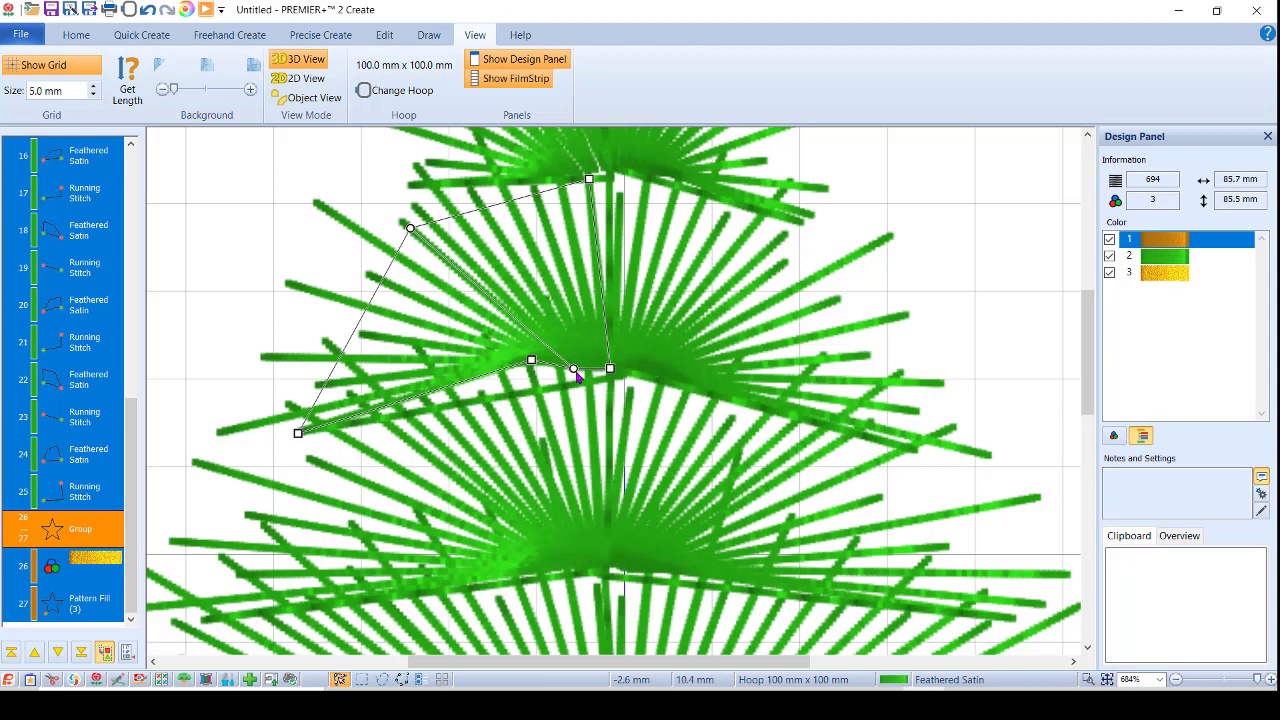
{"action": "left_click_drag", "start_coordinate": [531, 361], "coordinate": [572, 381]}
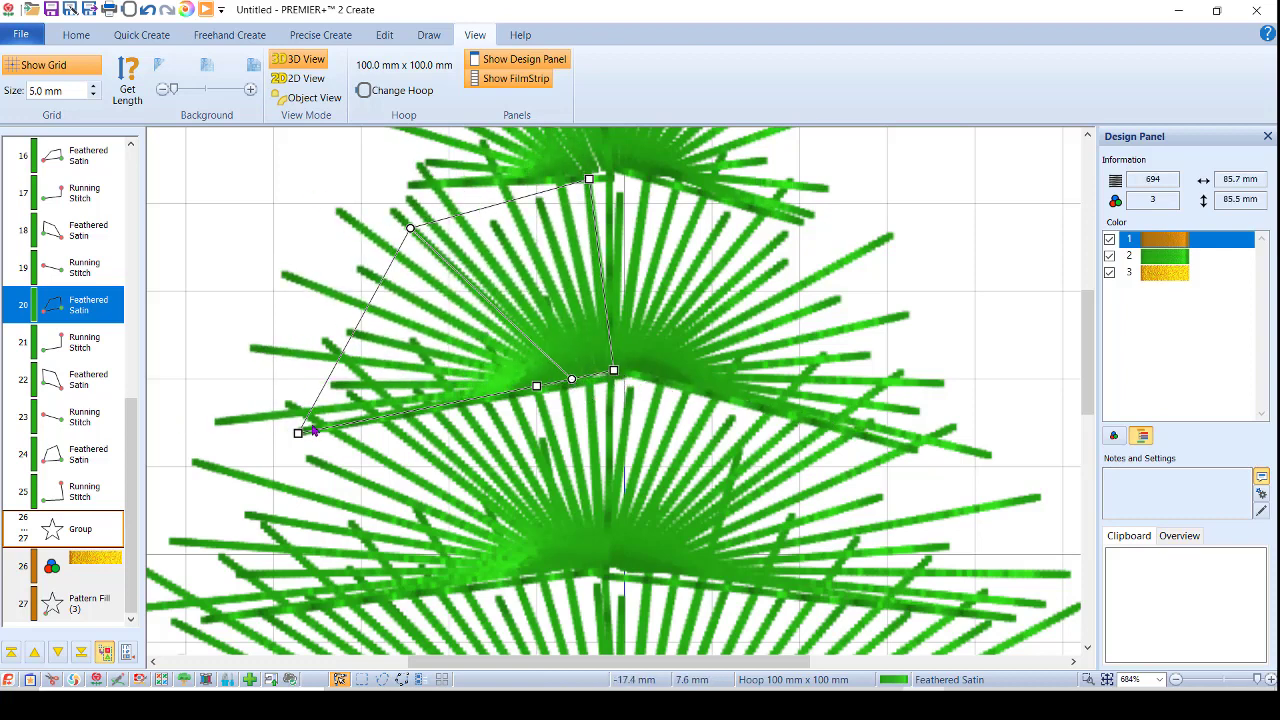
{"action": "left_click_drag", "start_coordinate": [297, 434], "coordinate": [312, 431]}
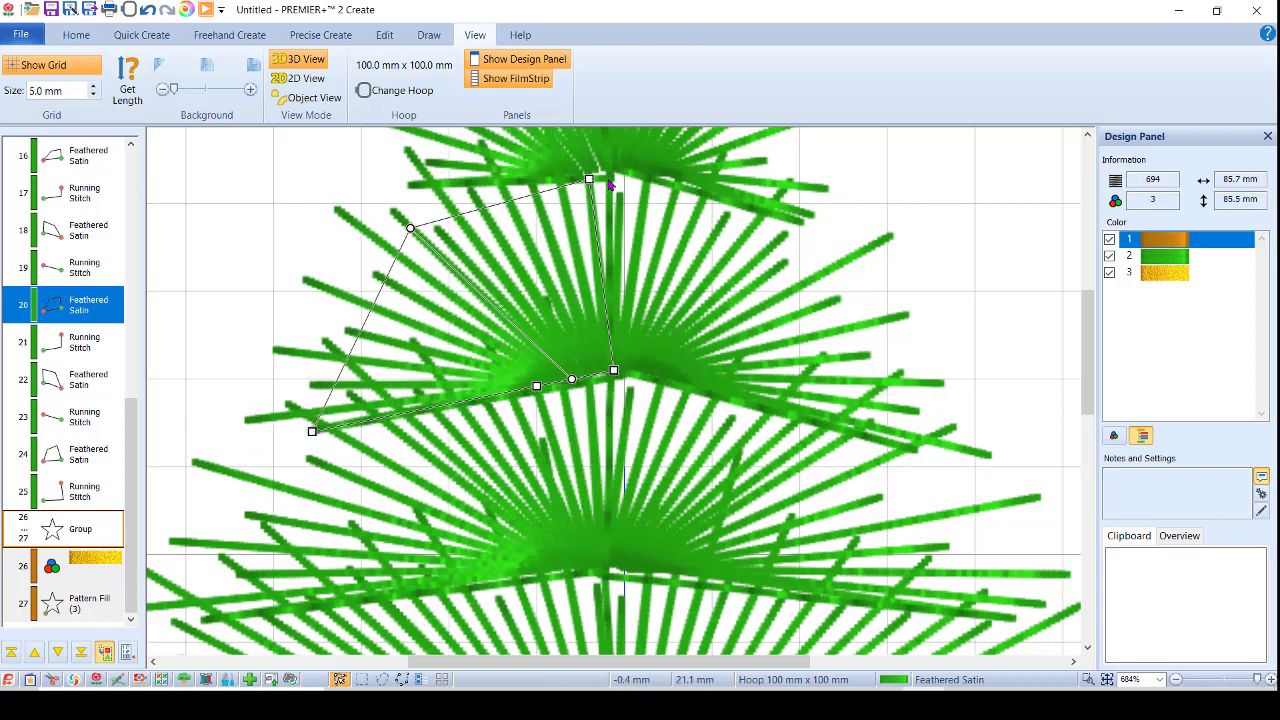
{"action": "left_click_drag", "start_coordinate": [590, 182], "coordinate": [595, 176]}
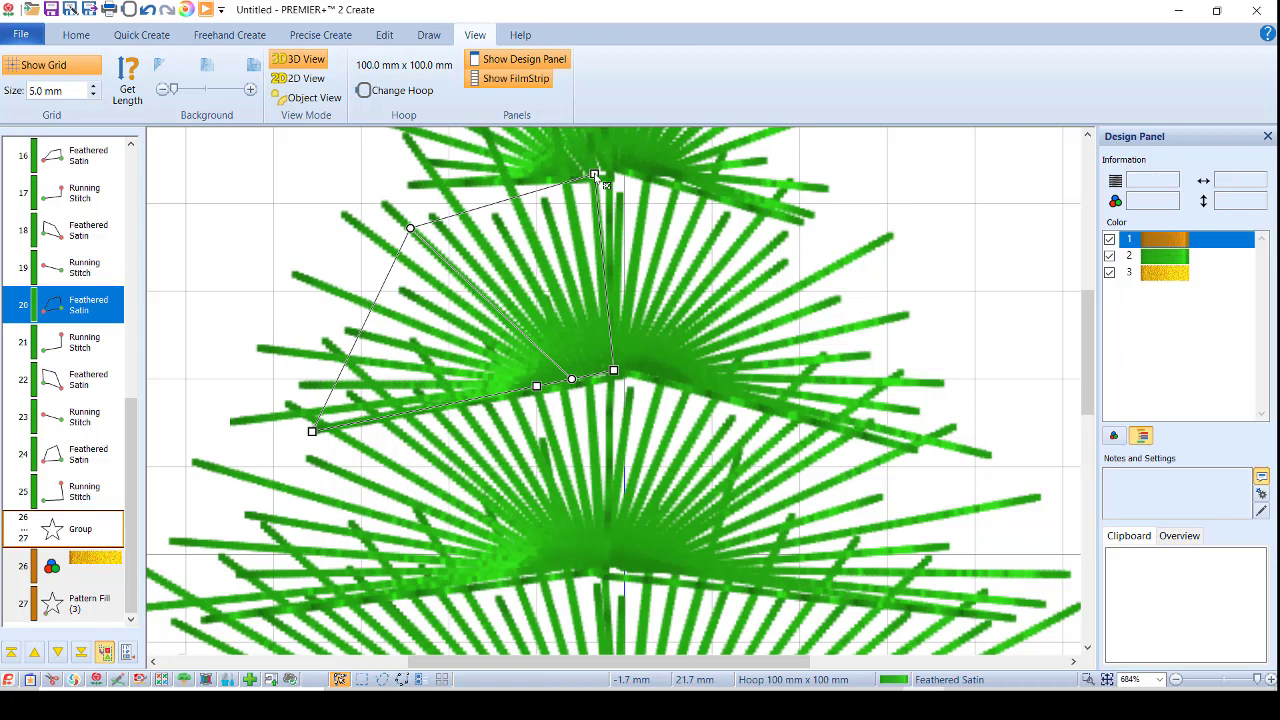
- Raise the center point of the Running Stitch at the top dome's base to close the gap there
{"action": "left_click", "coordinate": [527, 162]}
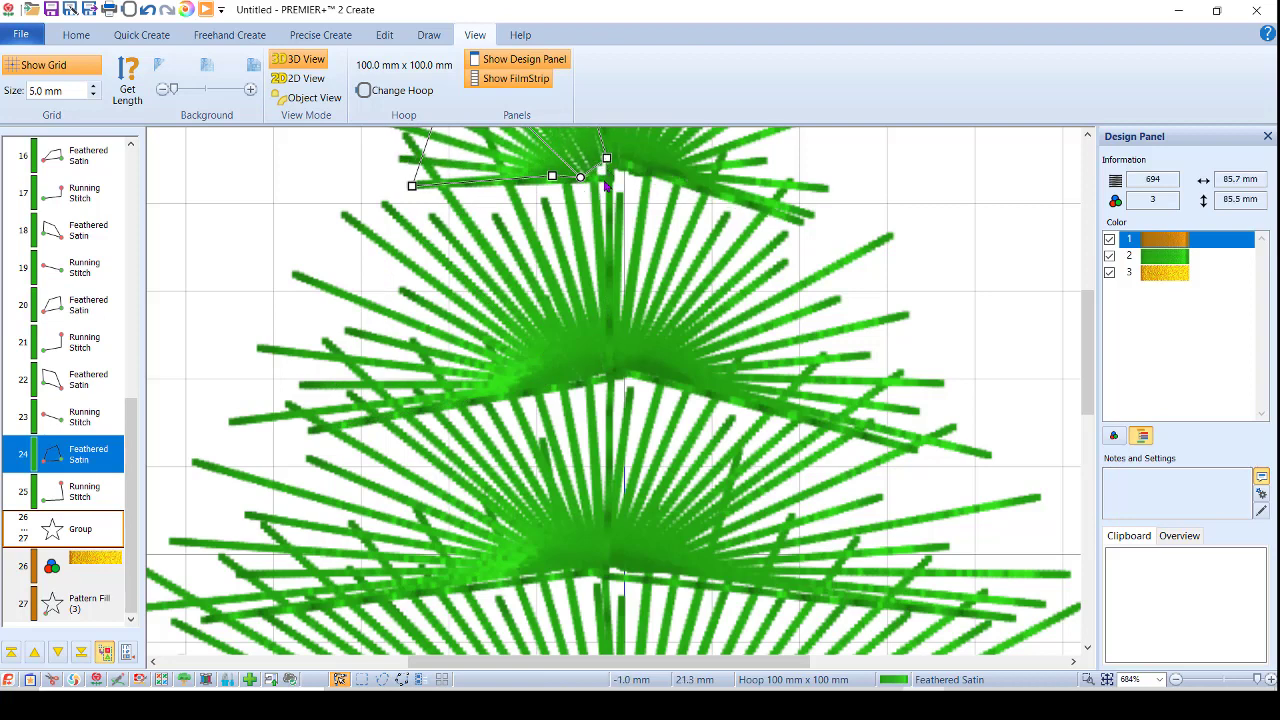
{"action": "left_click", "coordinate": [611, 181]}
{"action": "left_click_drag", "start_coordinate": [611, 181], "coordinate": [610, 166]}
{"action": "left_click", "coordinate": [703, 185]}
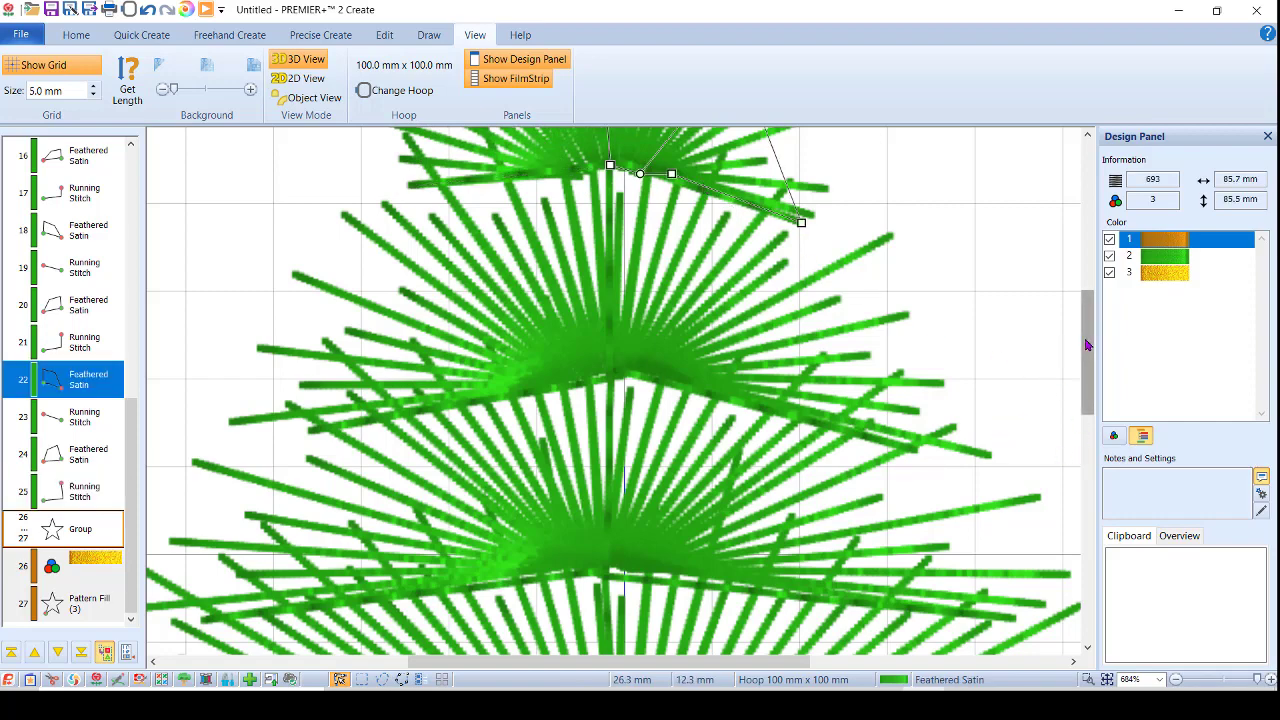
- Raise the top inner point of the fourth dome's right Feathered Satin and the corner point of the third dome's left Running Stitch
{"action": "left_click_drag", "start_coordinate": [1088, 345], "coordinate": [1094, 413]}
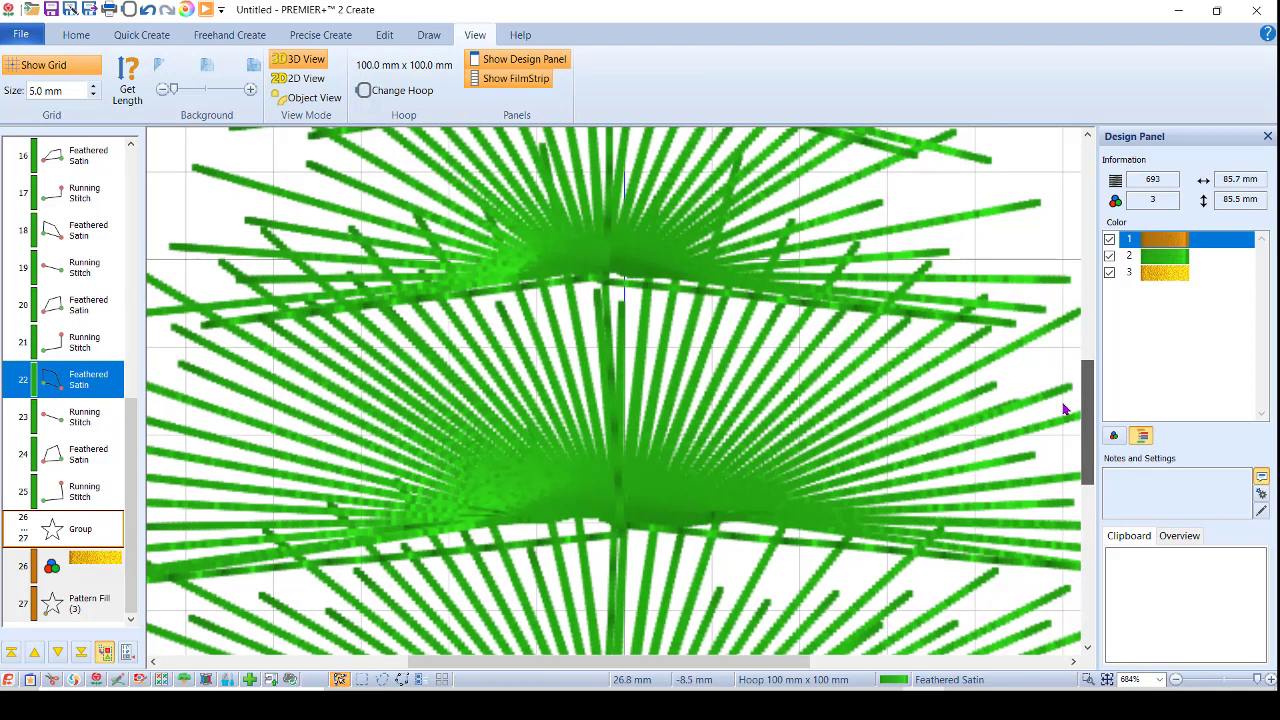
{"action": "left_click", "coordinate": [746, 357]}
{"action": "left_click_drag", "start_coordinate": [613, 279], "coordinate": [612, 271]}
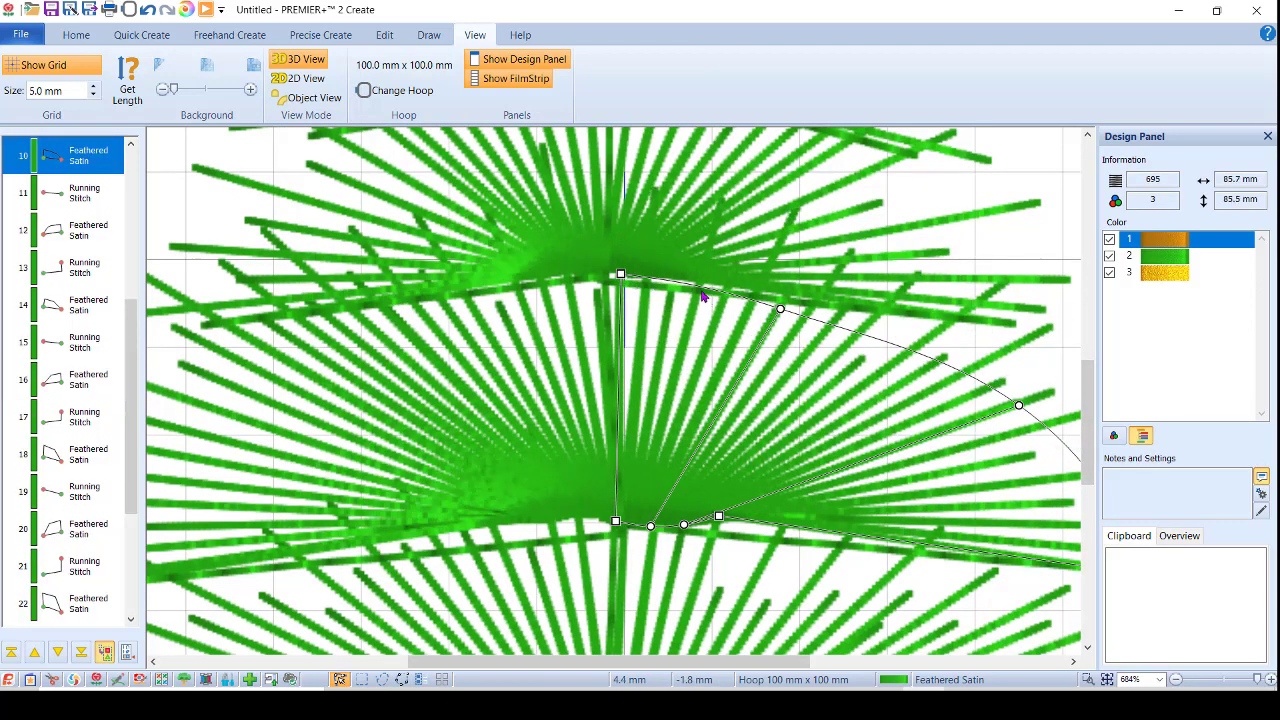
{"action": "left_click", "coordinate": [603, 283]}
{"action": "left_click_drag", "start_coordinate": [606, 285], "coordinate": [605, 277]}
{"action": "left_click", "coordinate": [517, 287]}
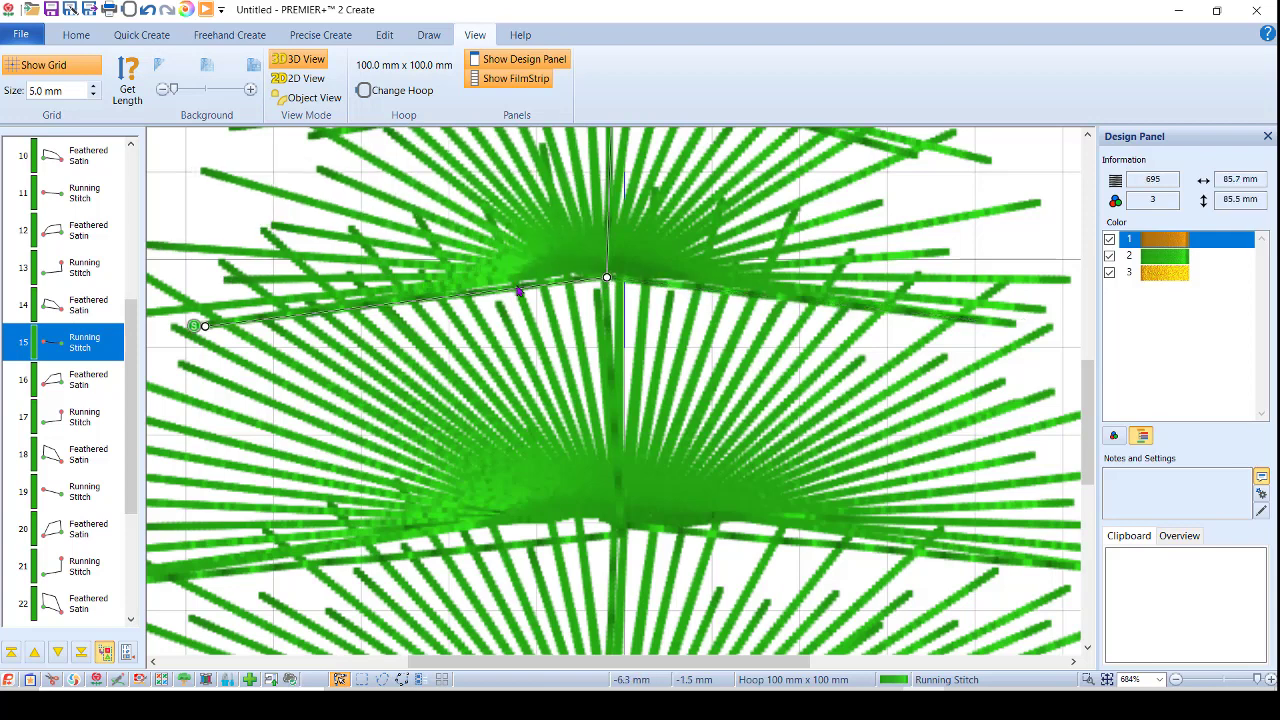
{"action": "left_click", "coordinate": [613, 285]}
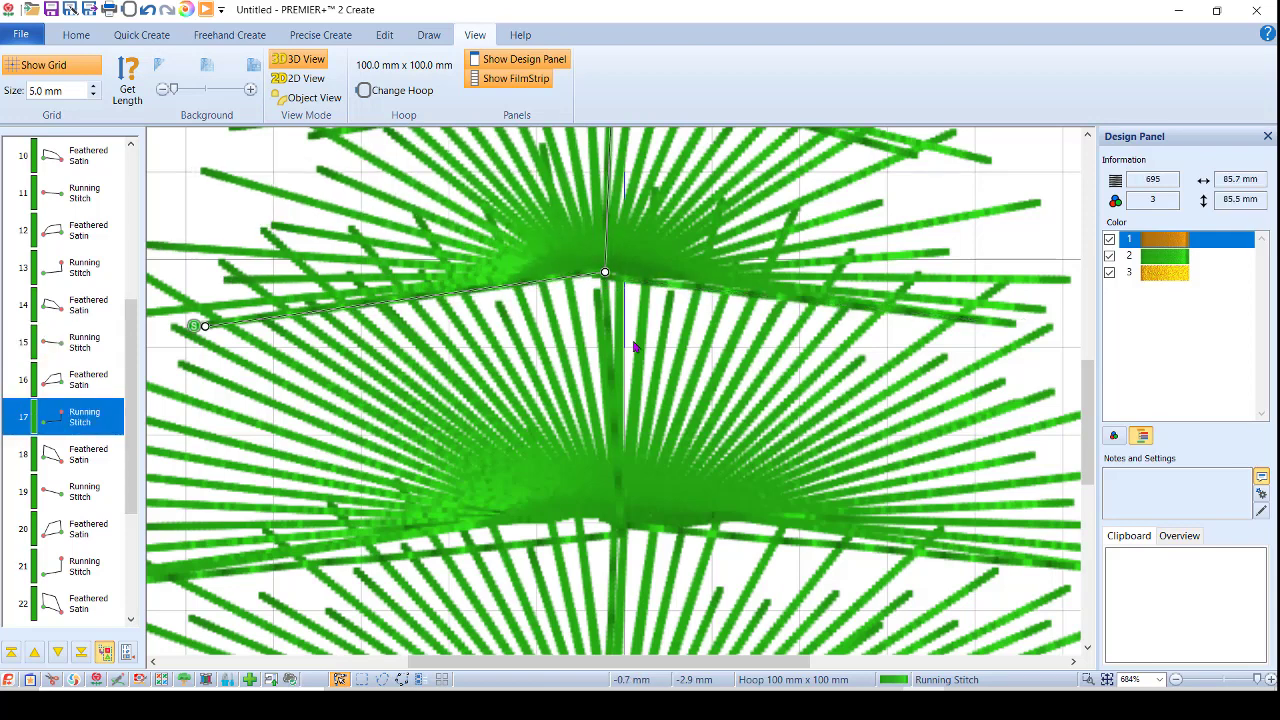
- Raise the corner point of the fourth dome's left Running Stitch and lower the base point of its right Feathered Satin
{"action": "scroll", "coordinate": [770, 410], "scroll_direction": "down", "scroll_amount": 3}
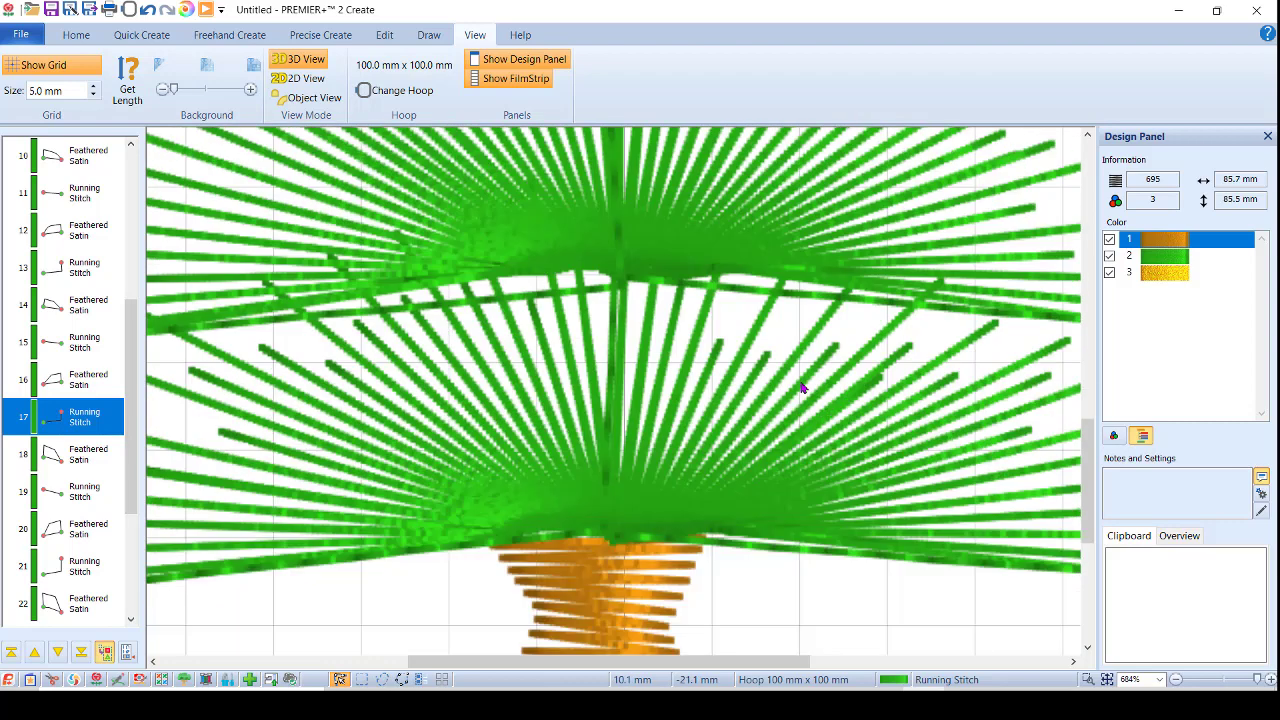
{"action": "left_click", "coordinate": [588, 292]}
{"action": "left_click", "coordinate": [614, 292]}
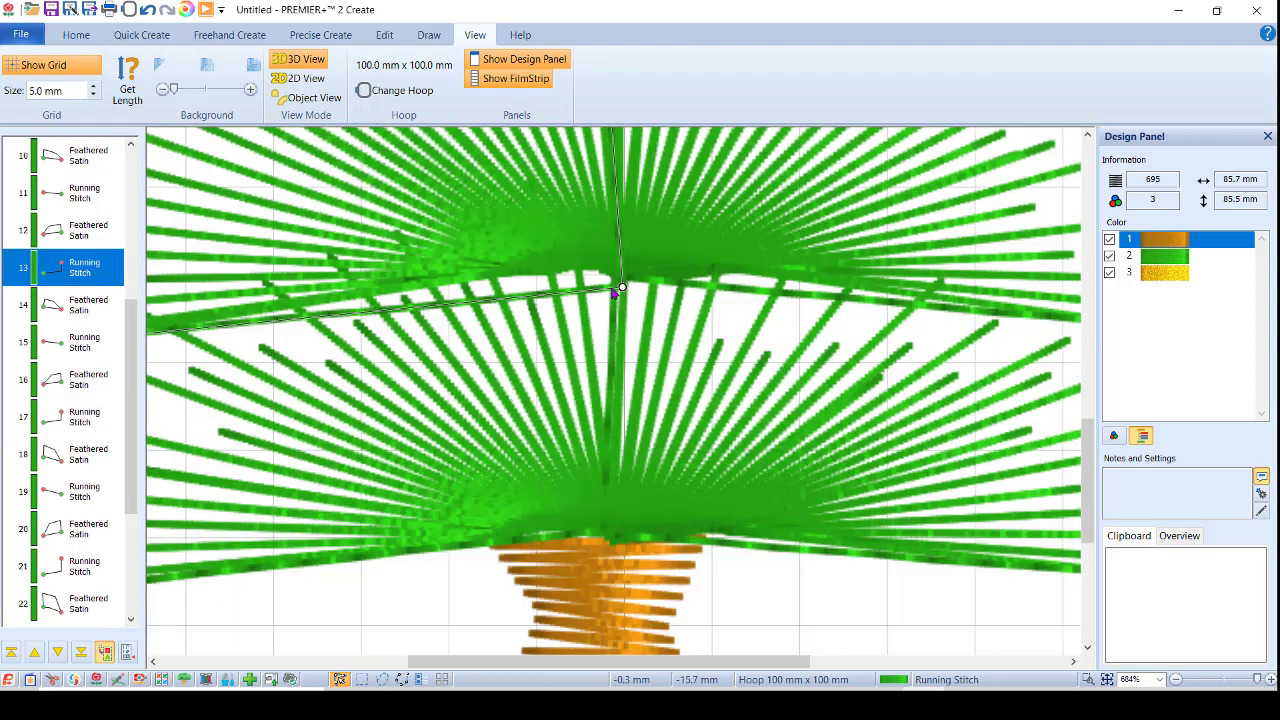
{"action": "left_click_drag", "start_coordinate": [622, 289], "coordinate": [619, 269]}
{"action": "left_click", "coordinate": [665, 281]}
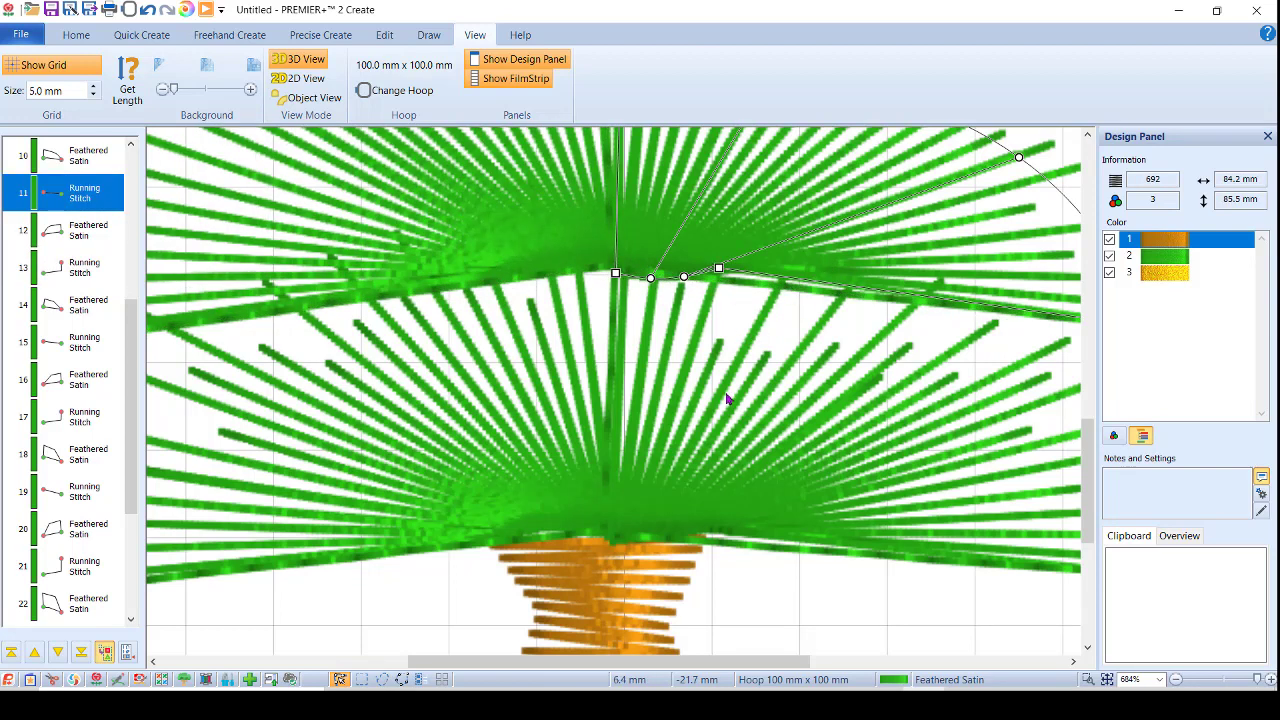
{"action": "left_click", "coordinate": [728, 280]}
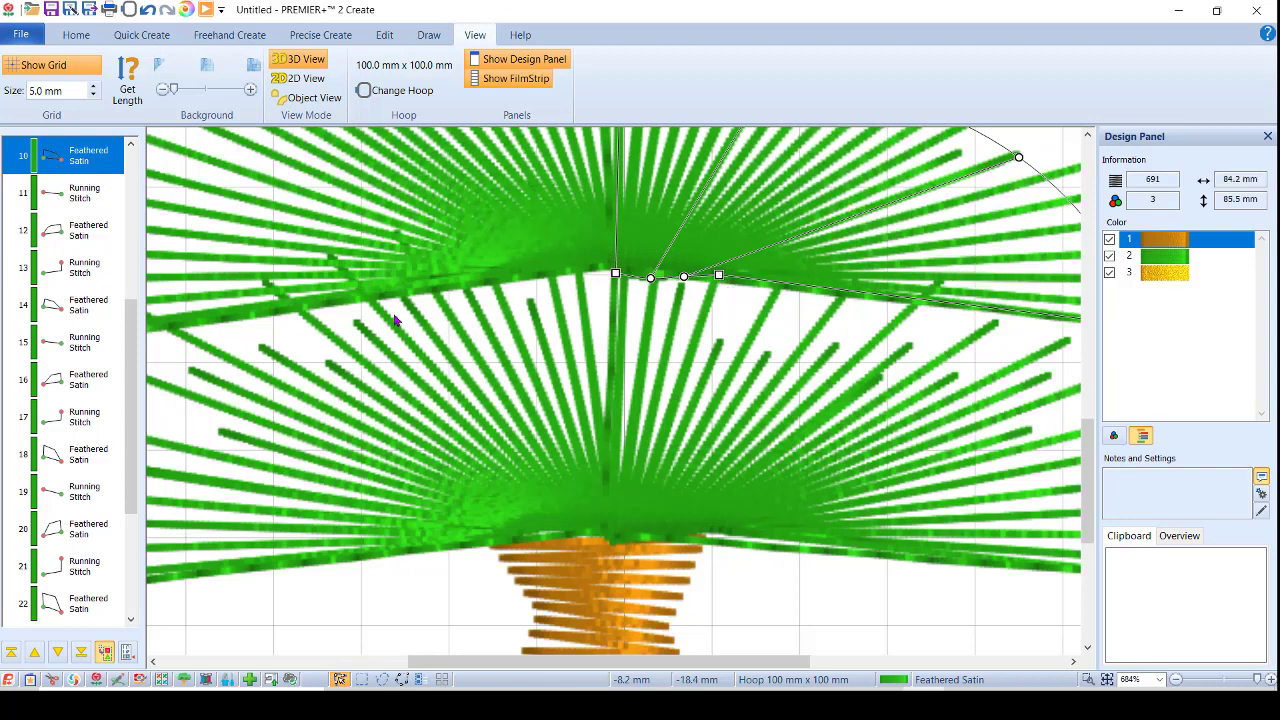
- Lower the base point of the bottom dome's right Feathered Satin, raising its top inner and upper arc points, and preview the design in Design Player
{"action": "left_click", "coordinate": [787, 503]}
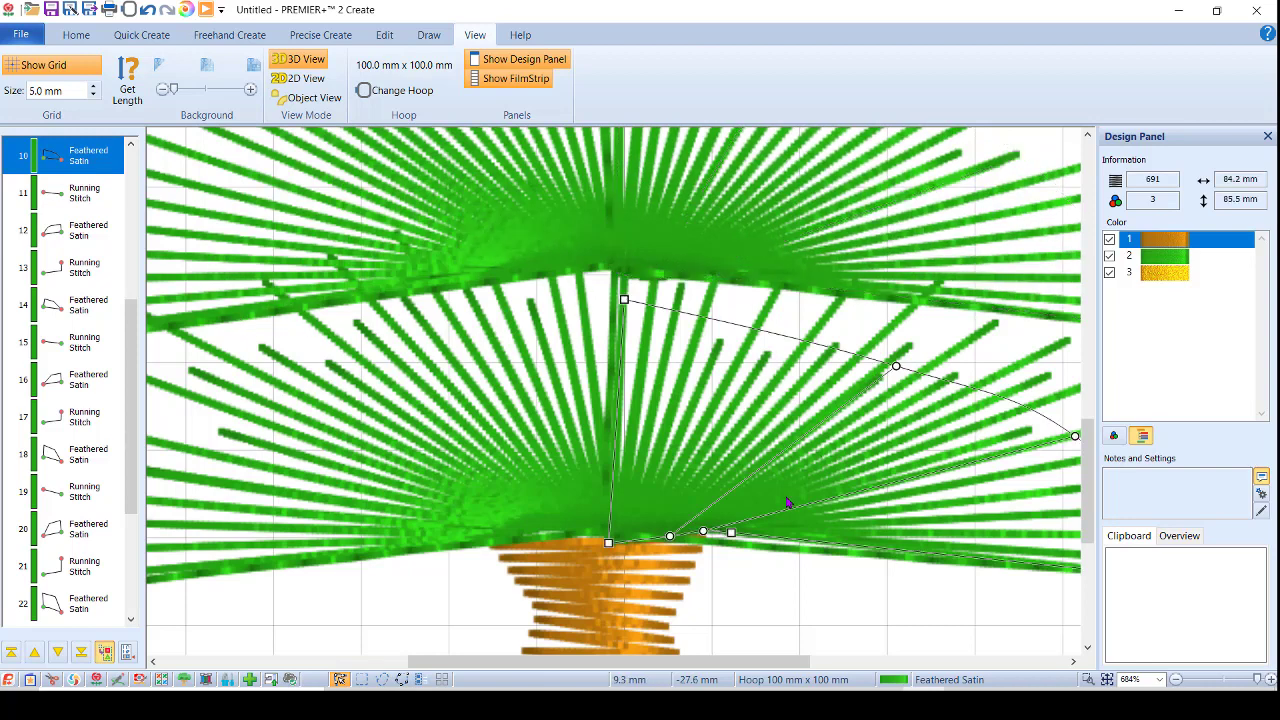
{"action": "left_click", "coordinate": [730, 548]}
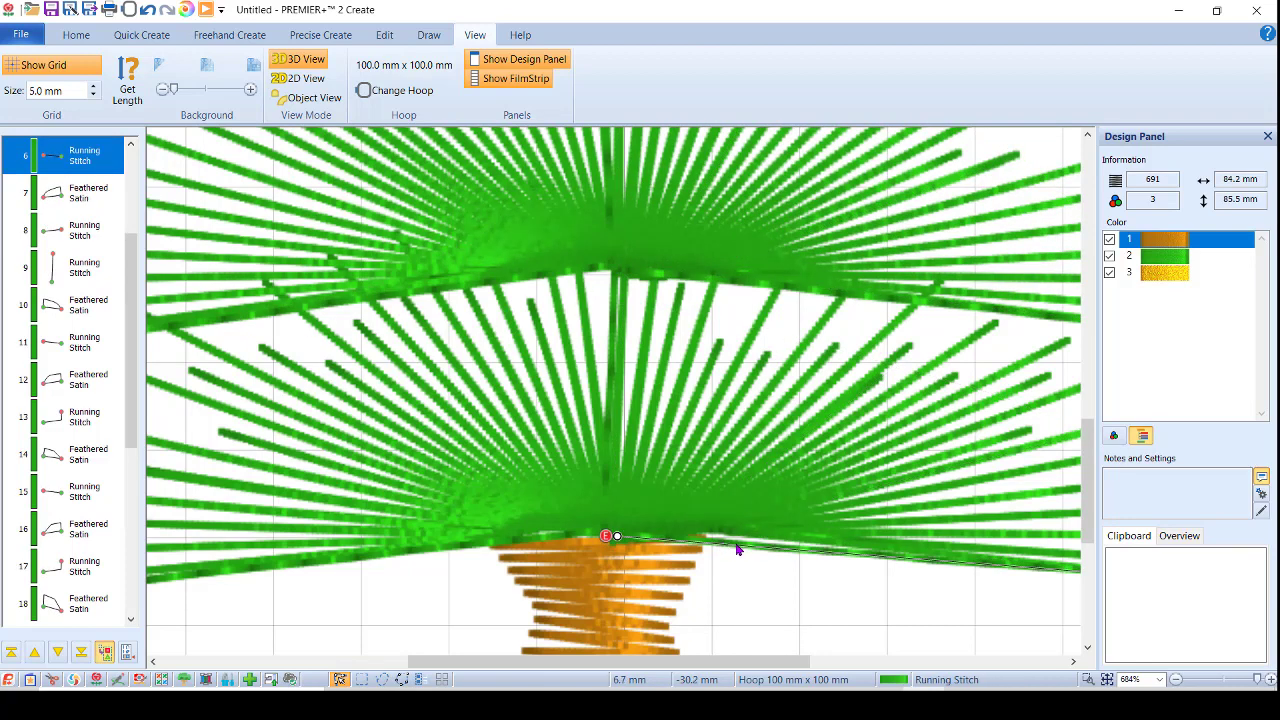
{"action": "left_click", "coordinate": [731, 545]}
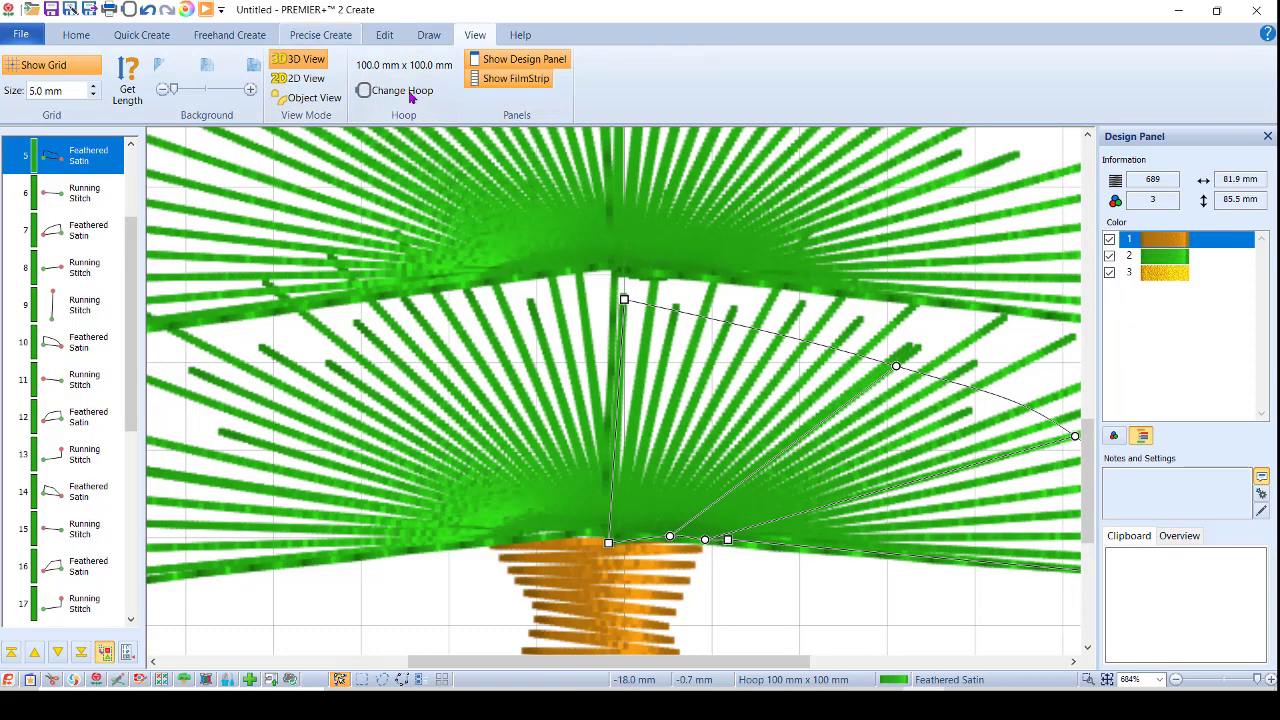
{"action": "left_click_drag", "start_coordinate": [624, 299], "coordinate": [624, 277]}
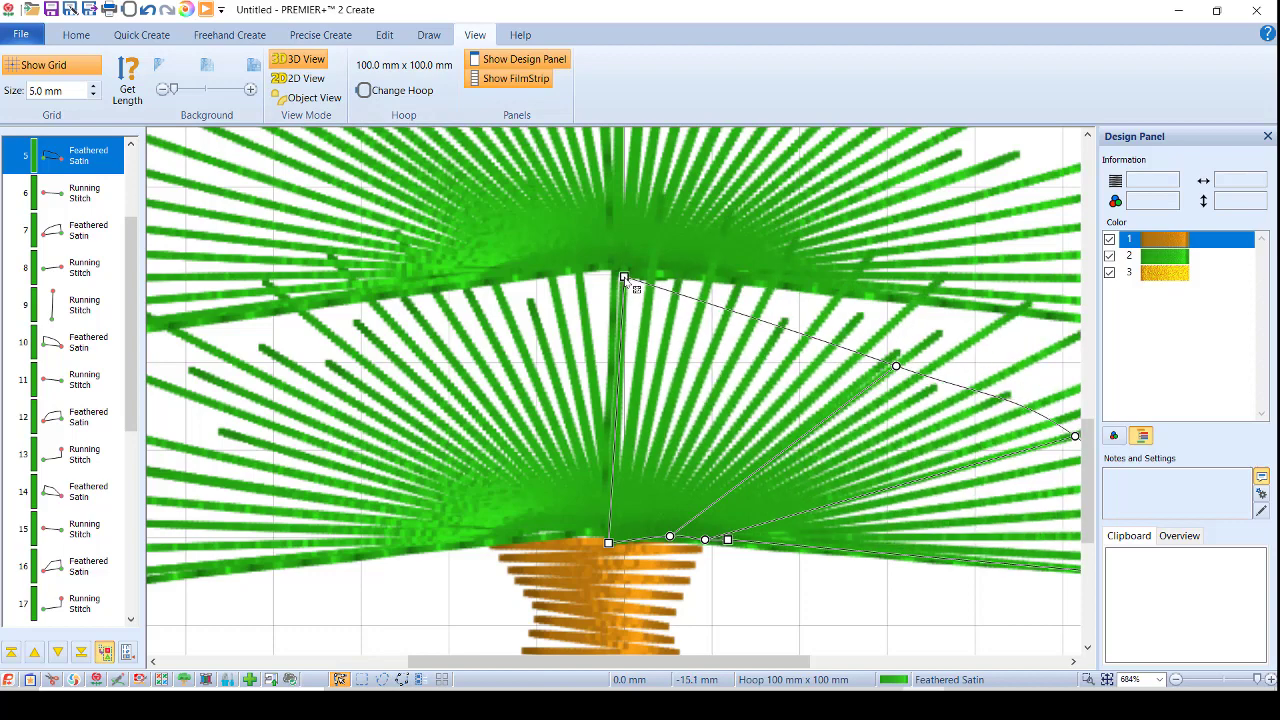
{"action": "left_click_drag", "start_coordinate": [896, 365], "coordinate": [901, 343]}
{"action": "left_click", "coordinate": [206, 9]}
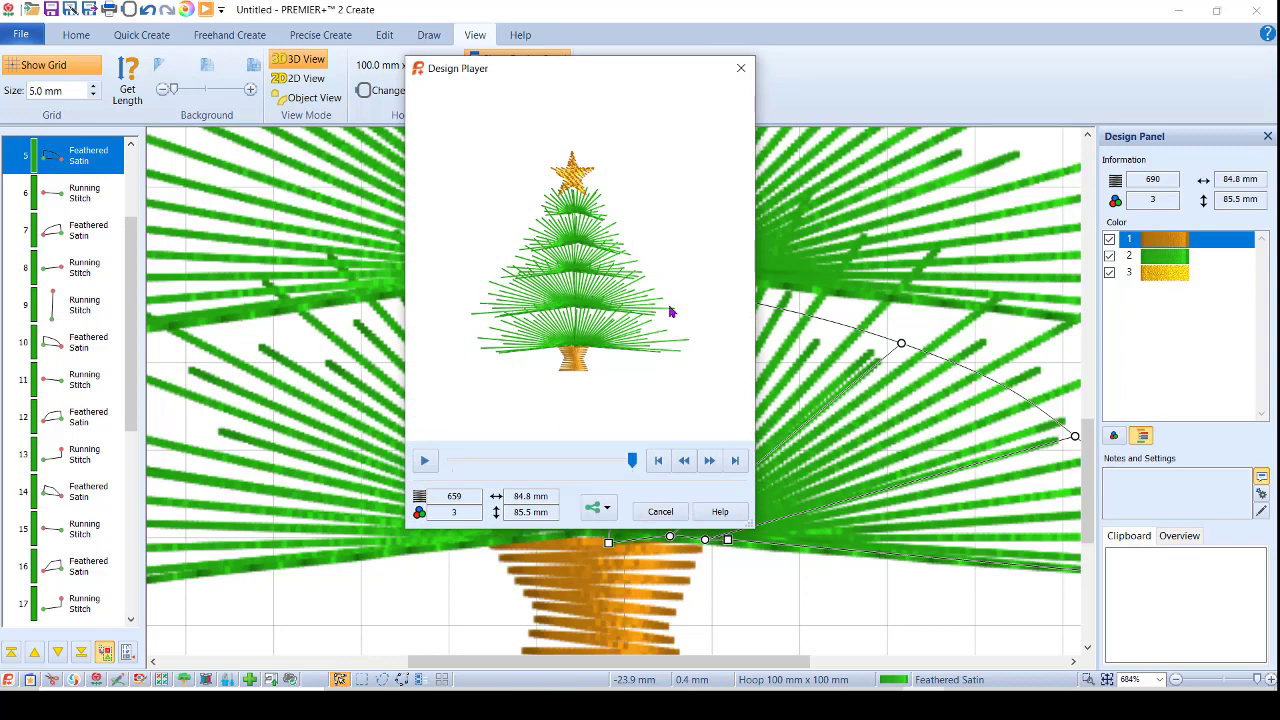
{"action": "left_click", "coordinate": [660, 511]}
- Pull in the lower arc point of the bottom dome's right Feathered Satin, and the arc point and outer tip of the fourth dome's right one
{"action": "left_click_drag", "start_coordinate": [732, 661], "coordinate": [854, 660]}
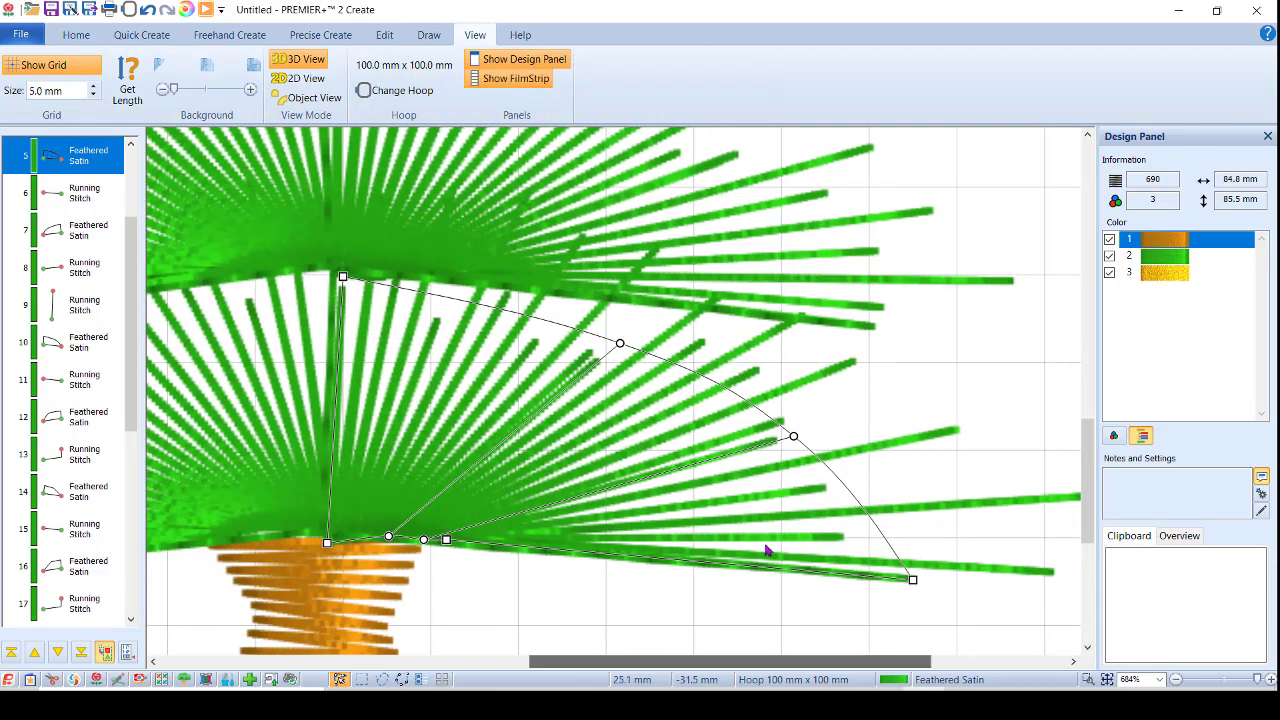
{"action": "left_click_drag", "start_coordinate": [794, 437], "coordinate": [767, 435]}
{"action": "left_click", "coordinate": [759, 209]}
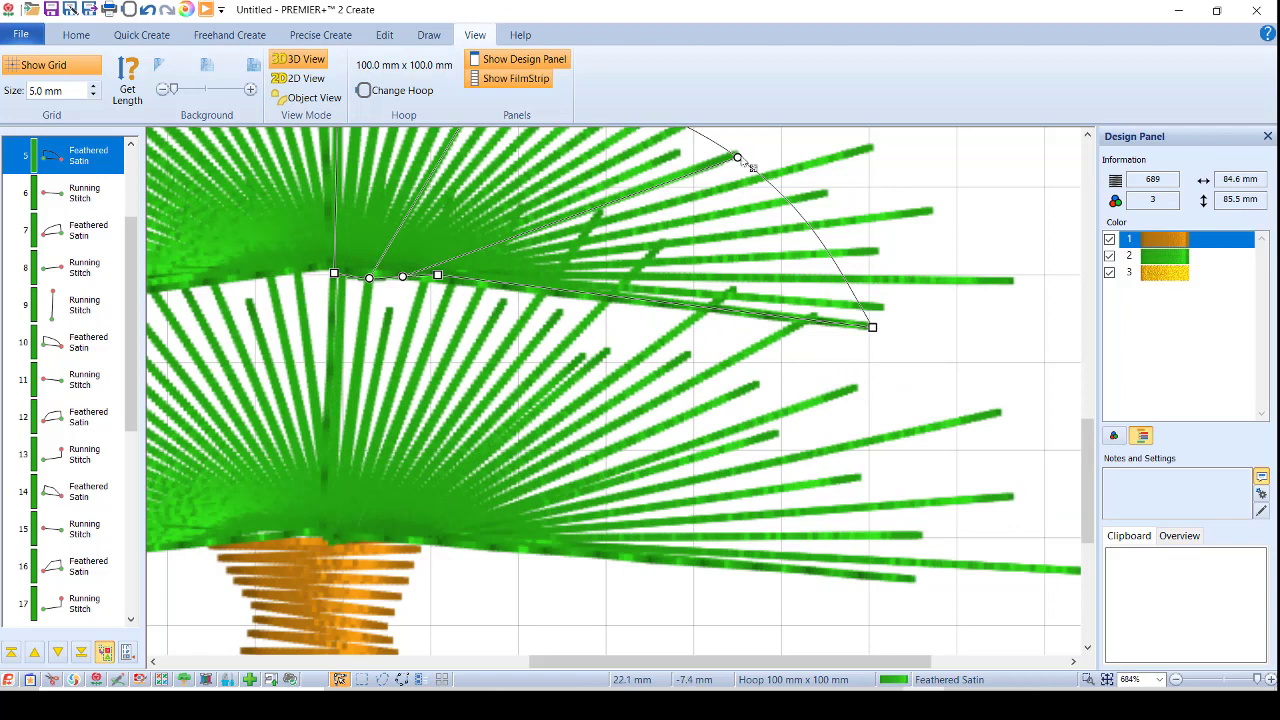
{"action": "left_click_drag", "start_coordinate": [736, 158], "coordinate": [702, 156]}
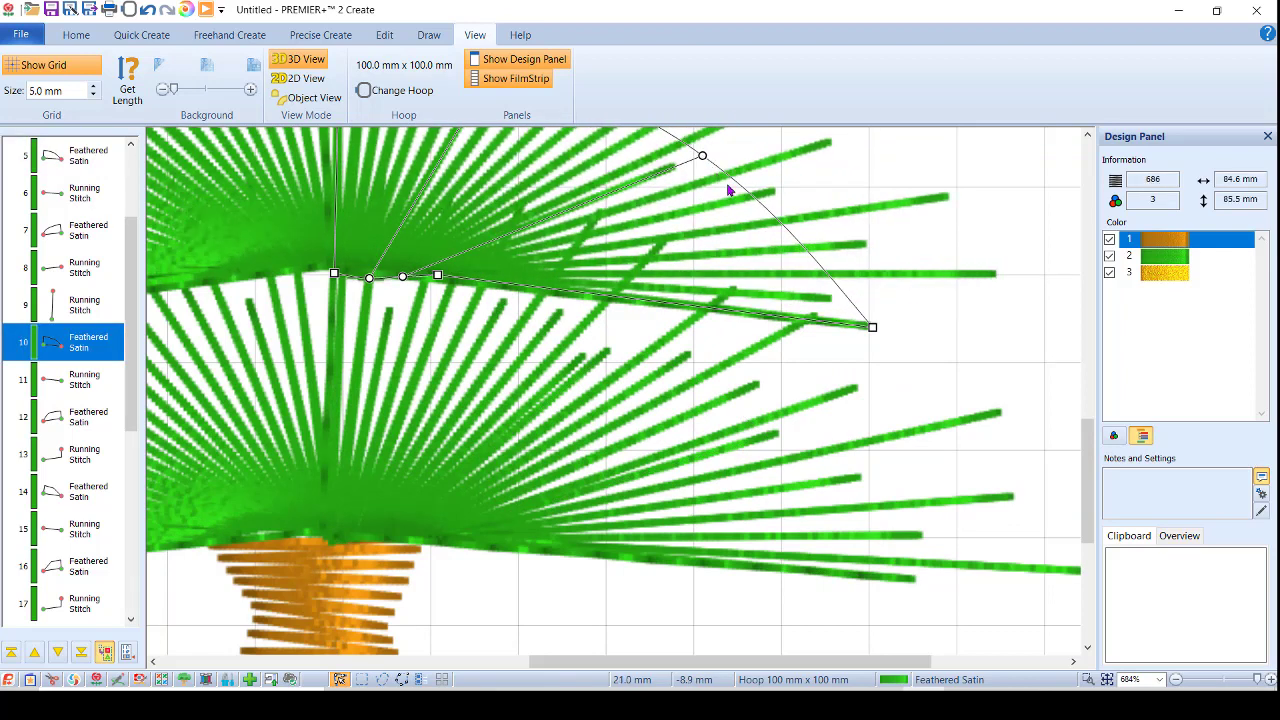
{"action": "left_click_drag", "start_coordinate": [873, 327], "coordinate": [827, 315]}
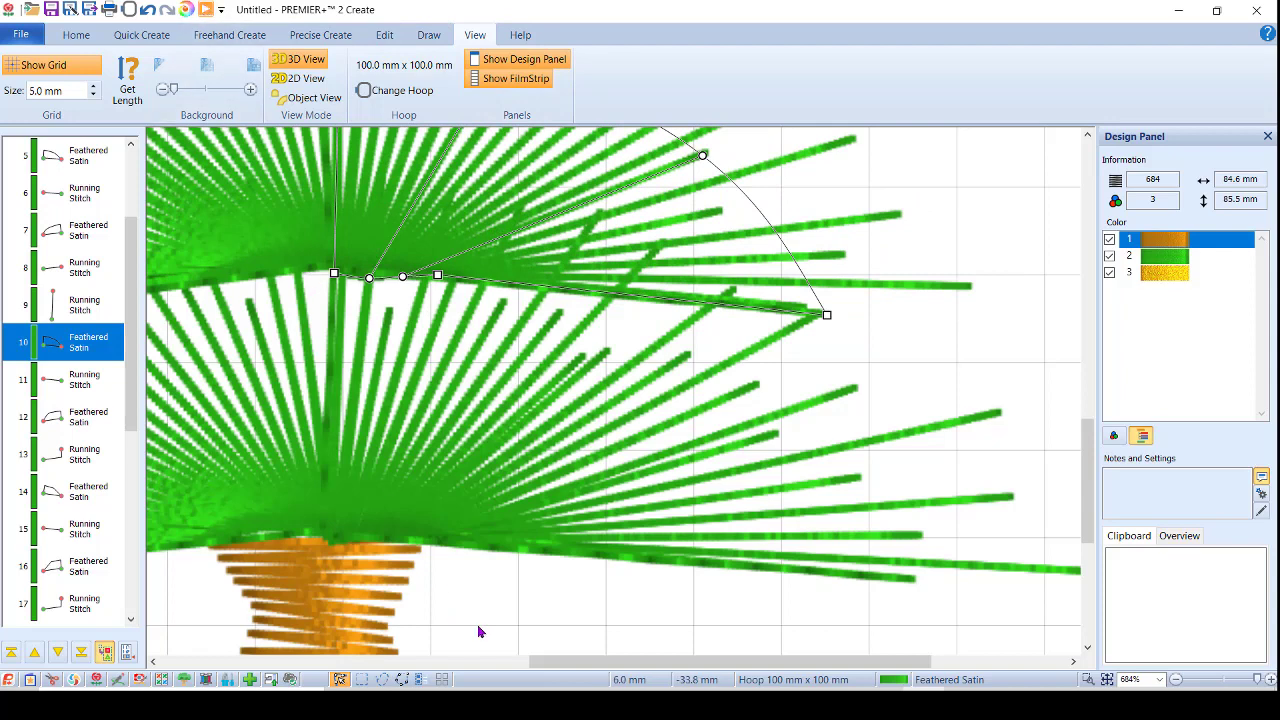
- Move the outer tip of the fourth dome's left Feathered Satin inward and up, and preview the design in Design Player
{"action": "left_click_drag", "start_coordinate": [655, 662], "coordinate": [387, 662]}
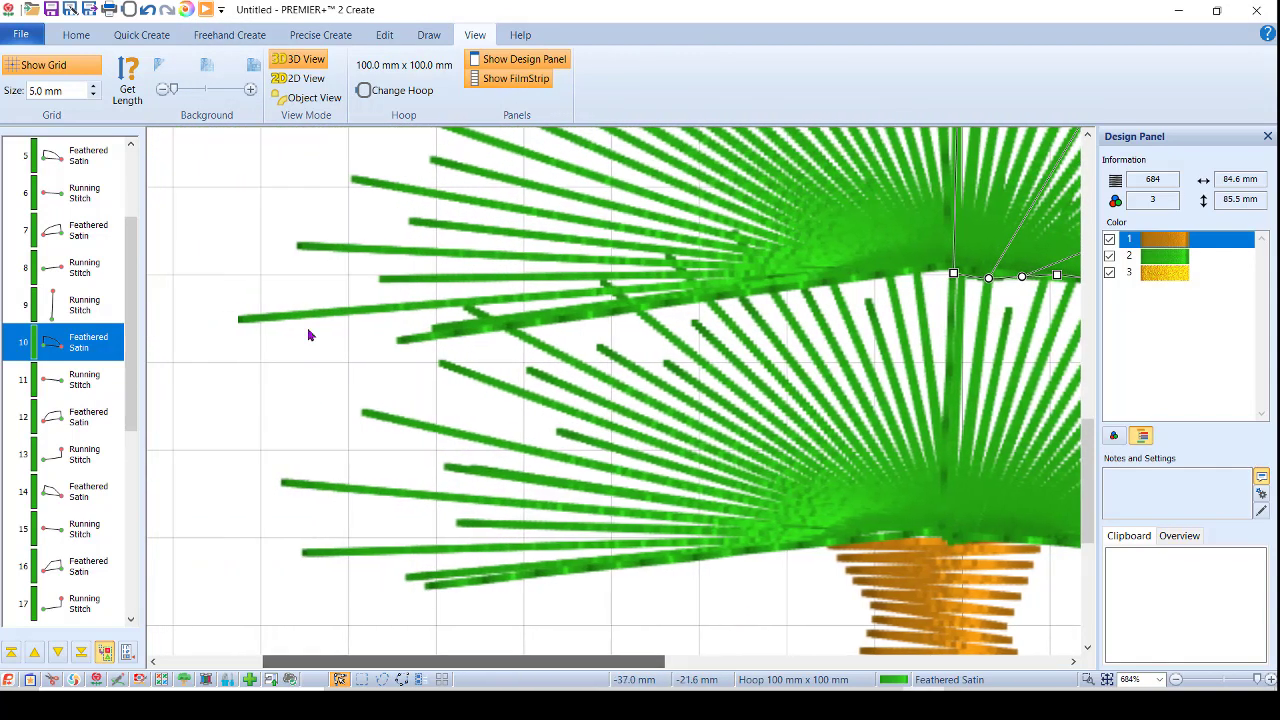
{"action": "left_click", "coordinate": [441, 235]}
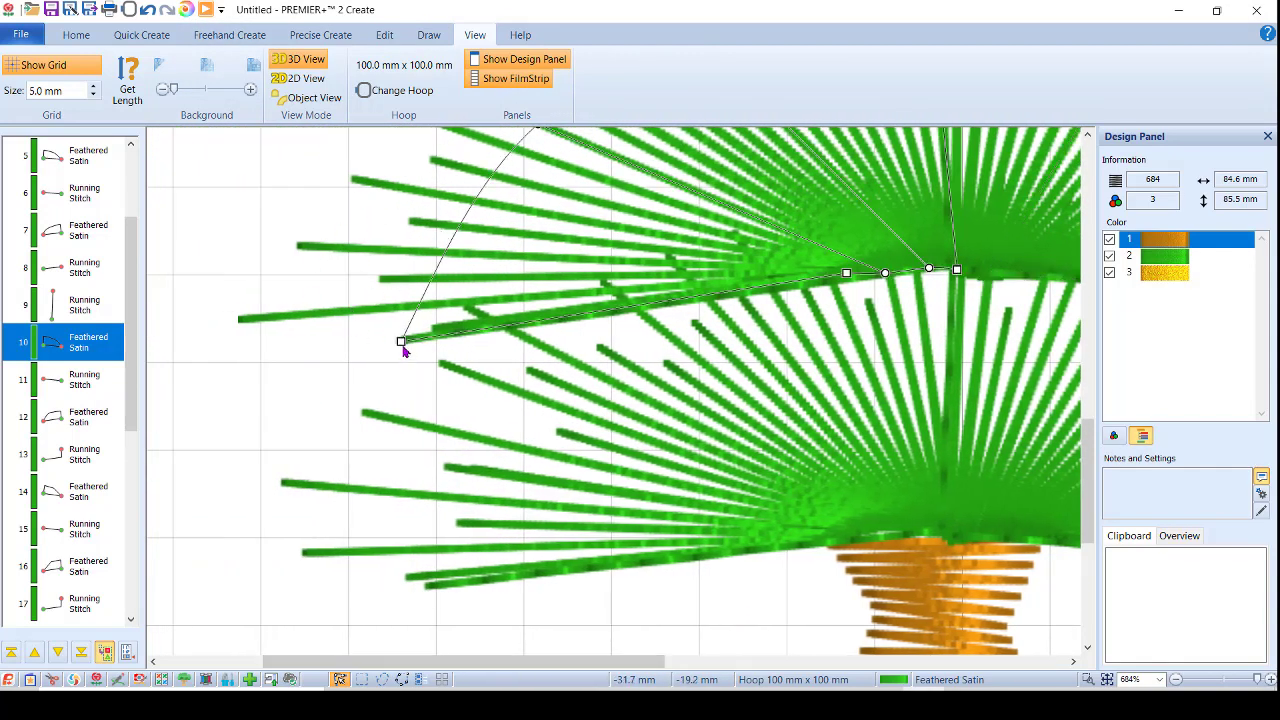
{"action": "left_click_drag", "start_coordinate": [403, 347], "coordinate": [472, 305]}
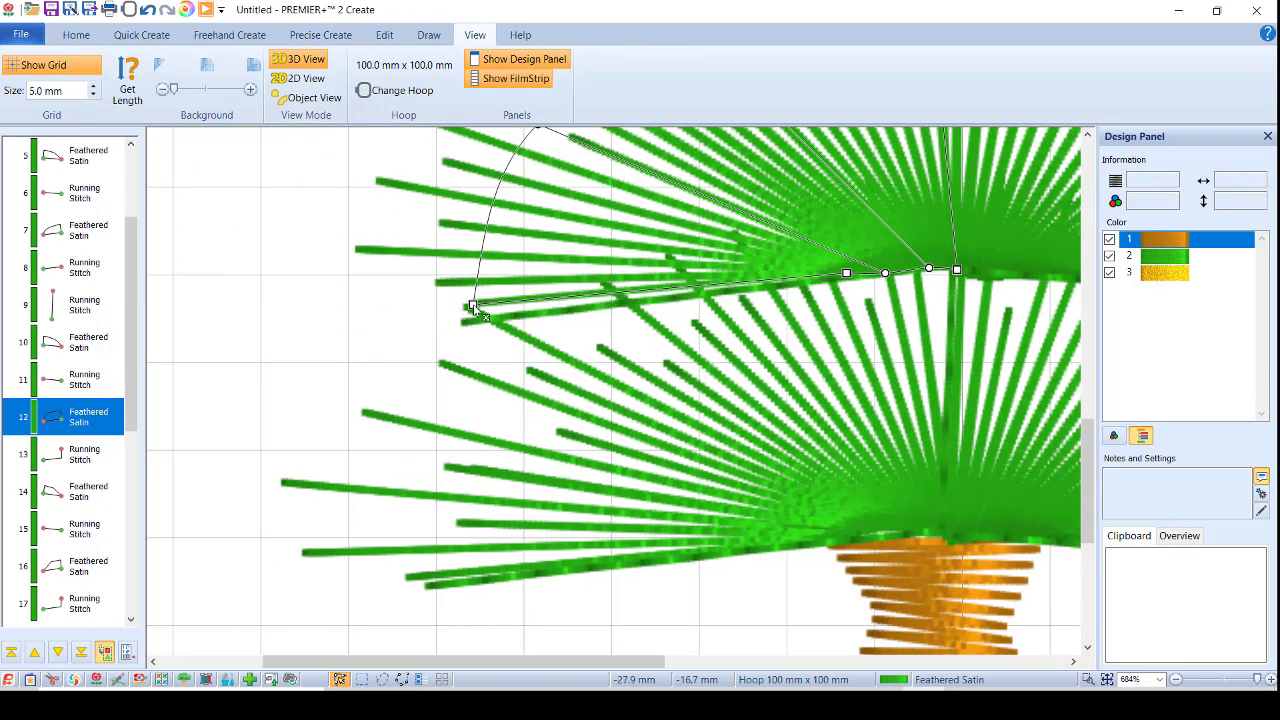
{"action": "left_click", "coordinate": [205, 9]}
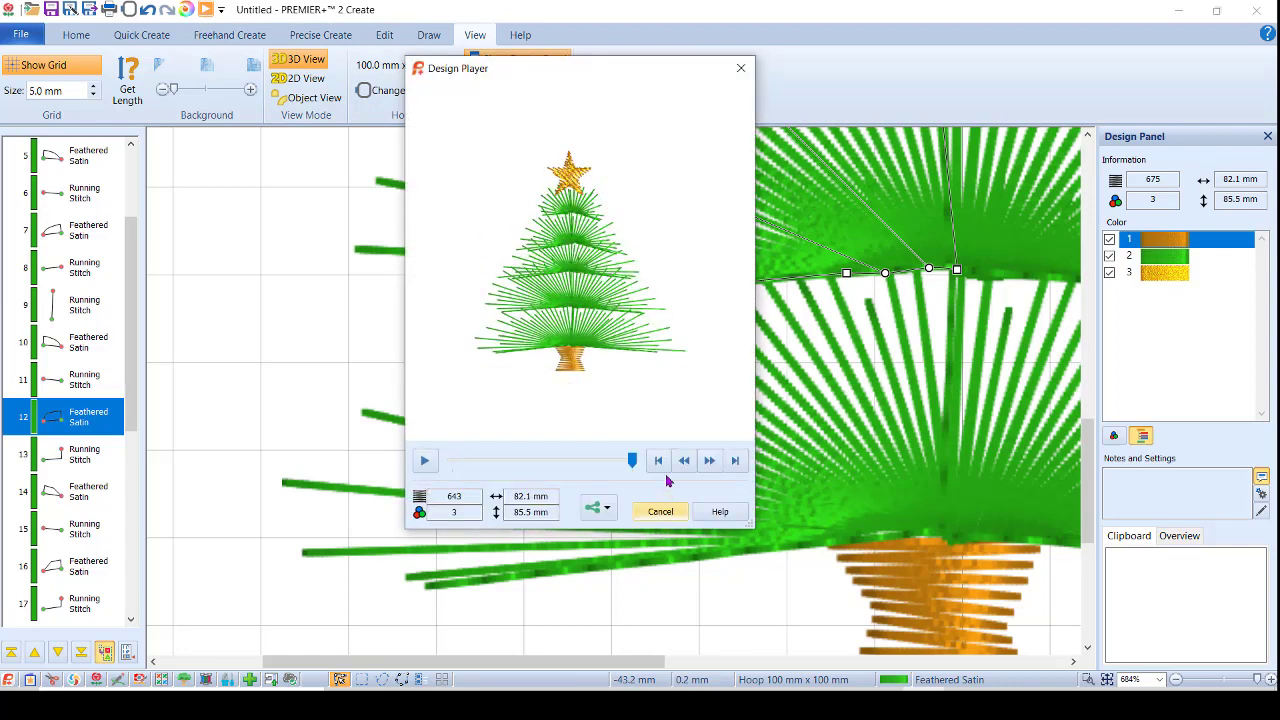
- Close the design preview and look at the Save As dialog and the Export settings for the tree without saving
{"action": "left_click", "coordinate": [660, 511]}
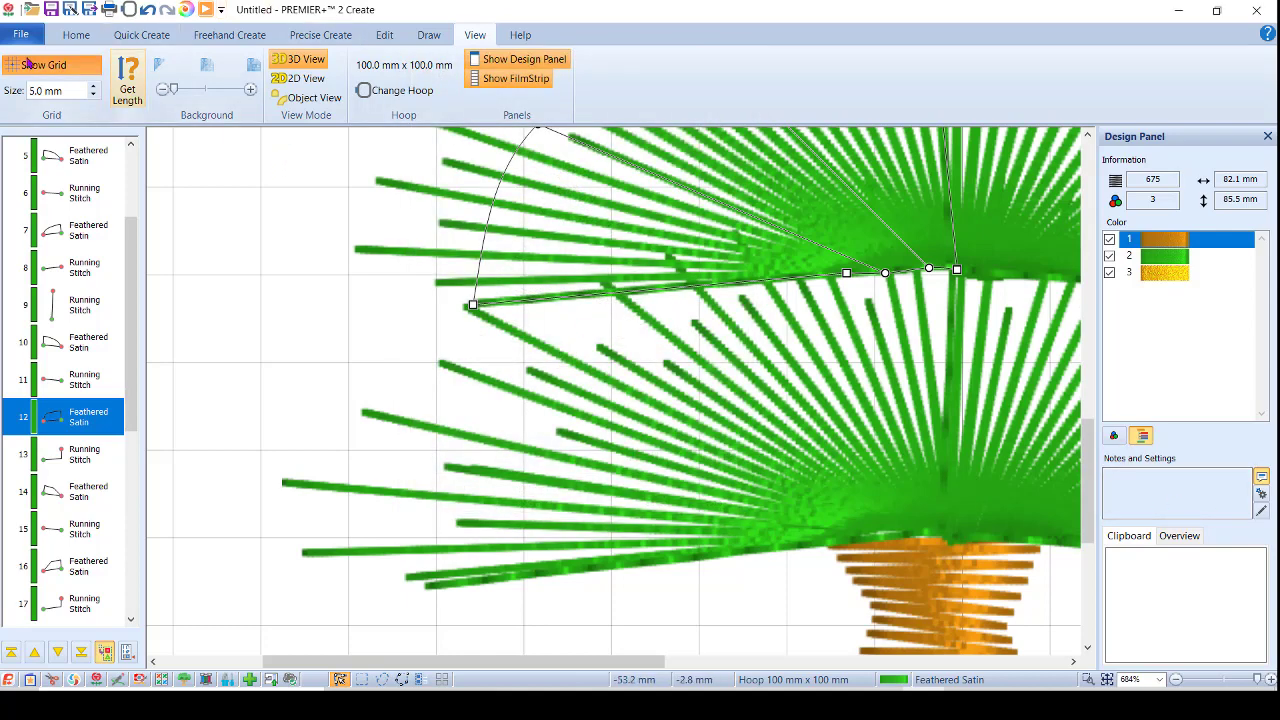
{"action": "left_click", "coordinate": [70, 14]}
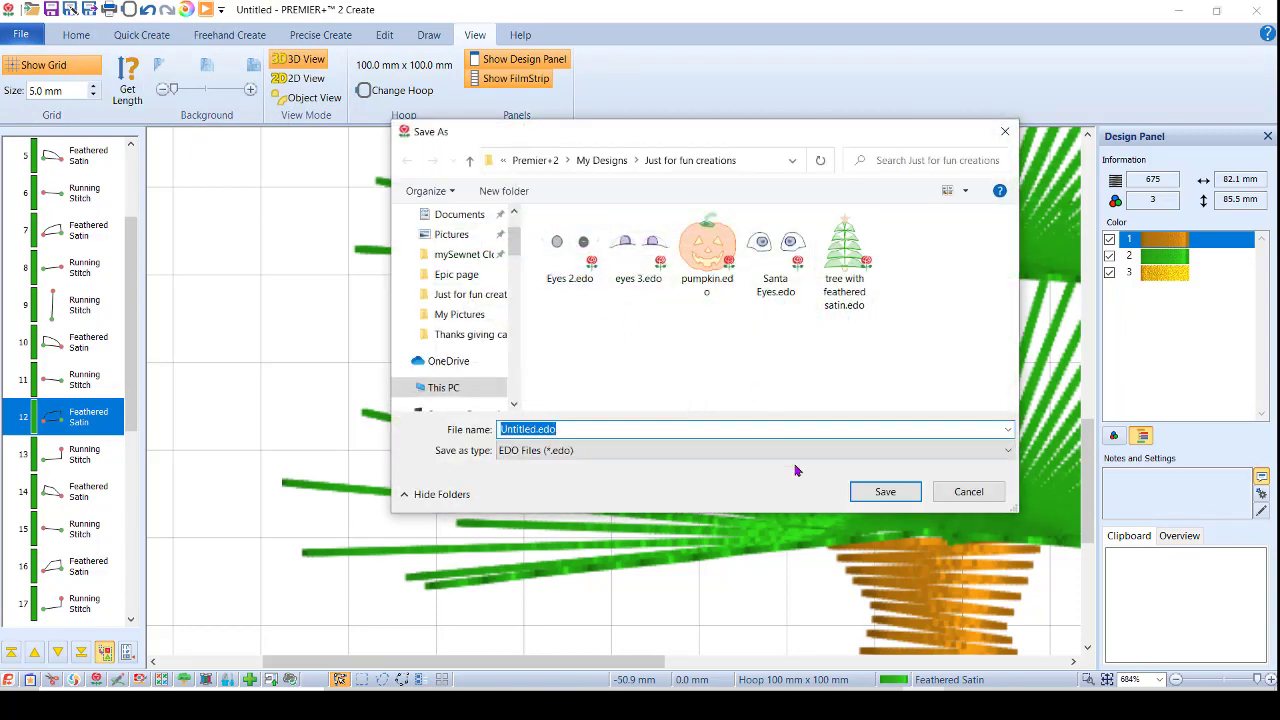
{"action": "left_click", "coordinate": [968, 491]}
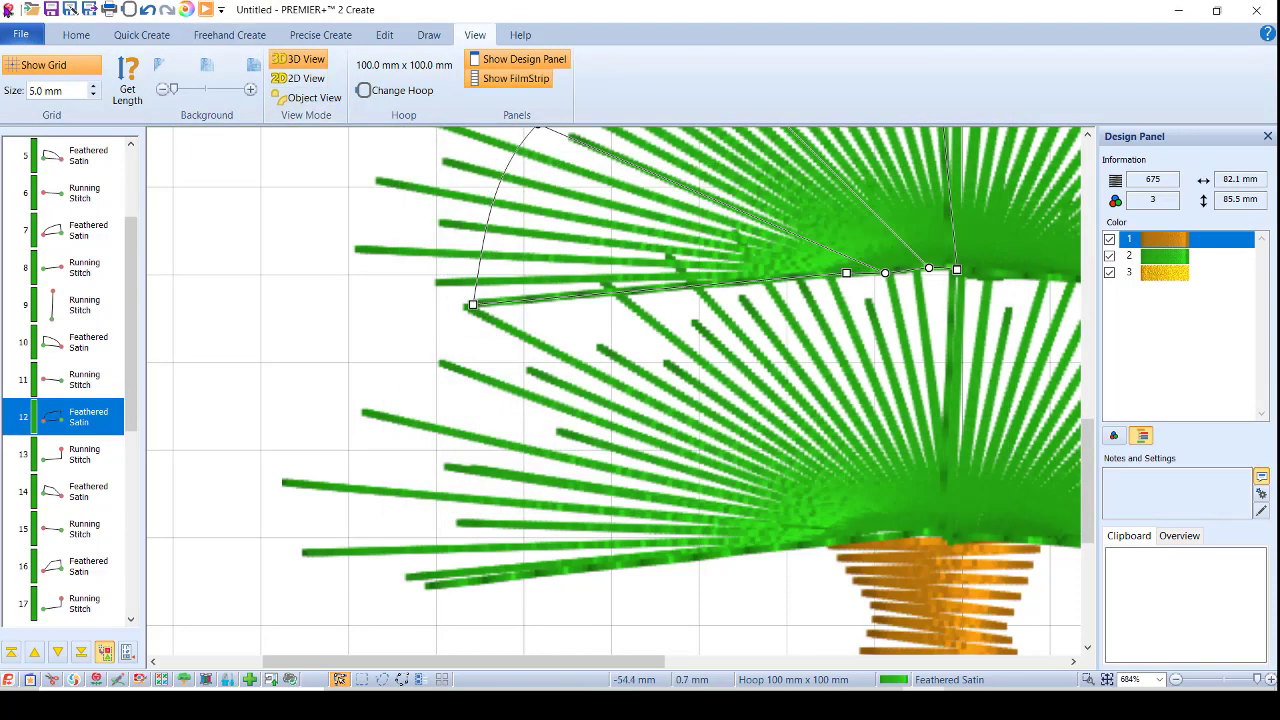
{"action": "left_click", "coordinate": [88, 11]}
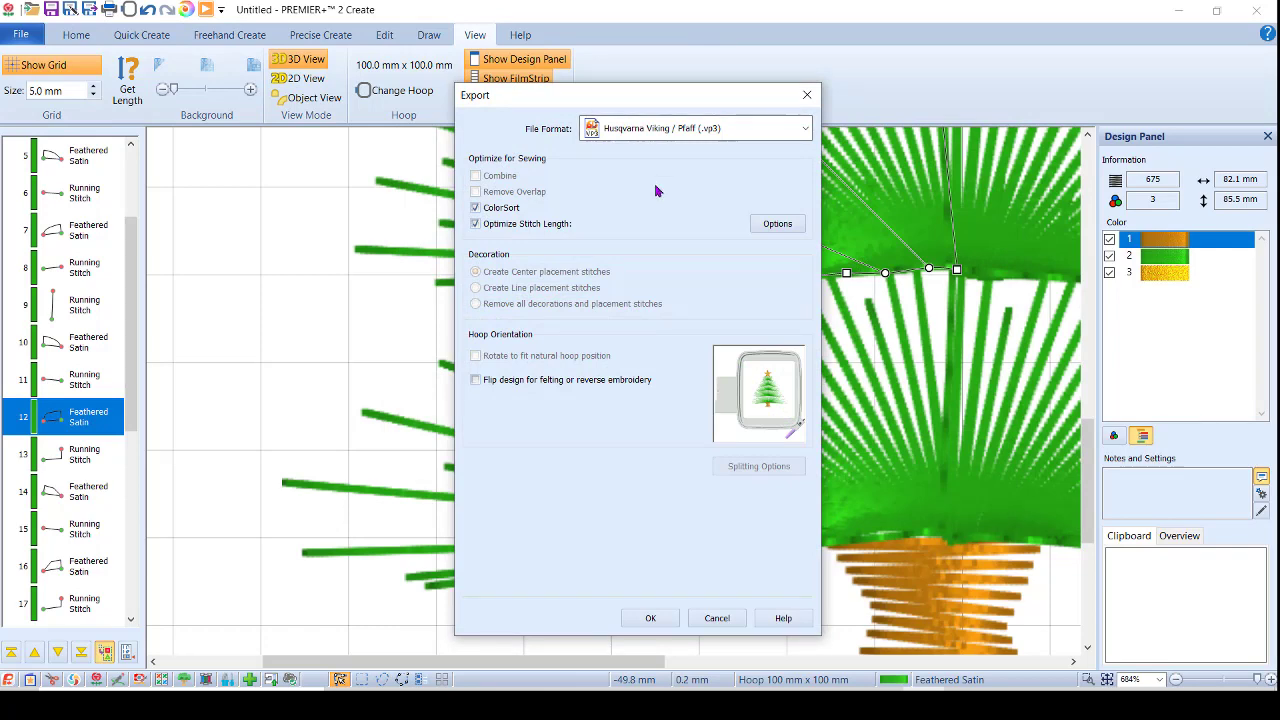
{"action": "left_click", "coordinate": [717, 618]}
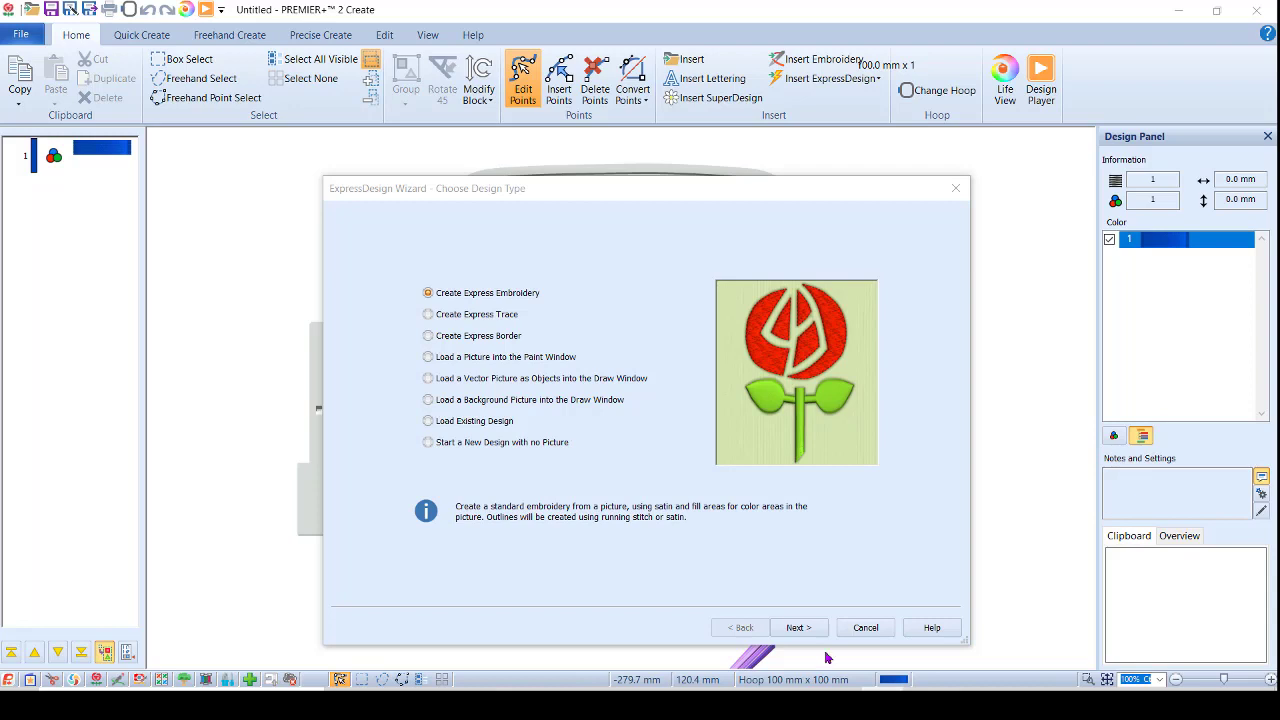
- Start a new design with no picture, using the Draw Window as background and the 100mm x 100mm Standard Hoop
{"action": "left_click", "coordinate": [470, 446]}
{"action": "left_click", "coordinate": [797, 628]}
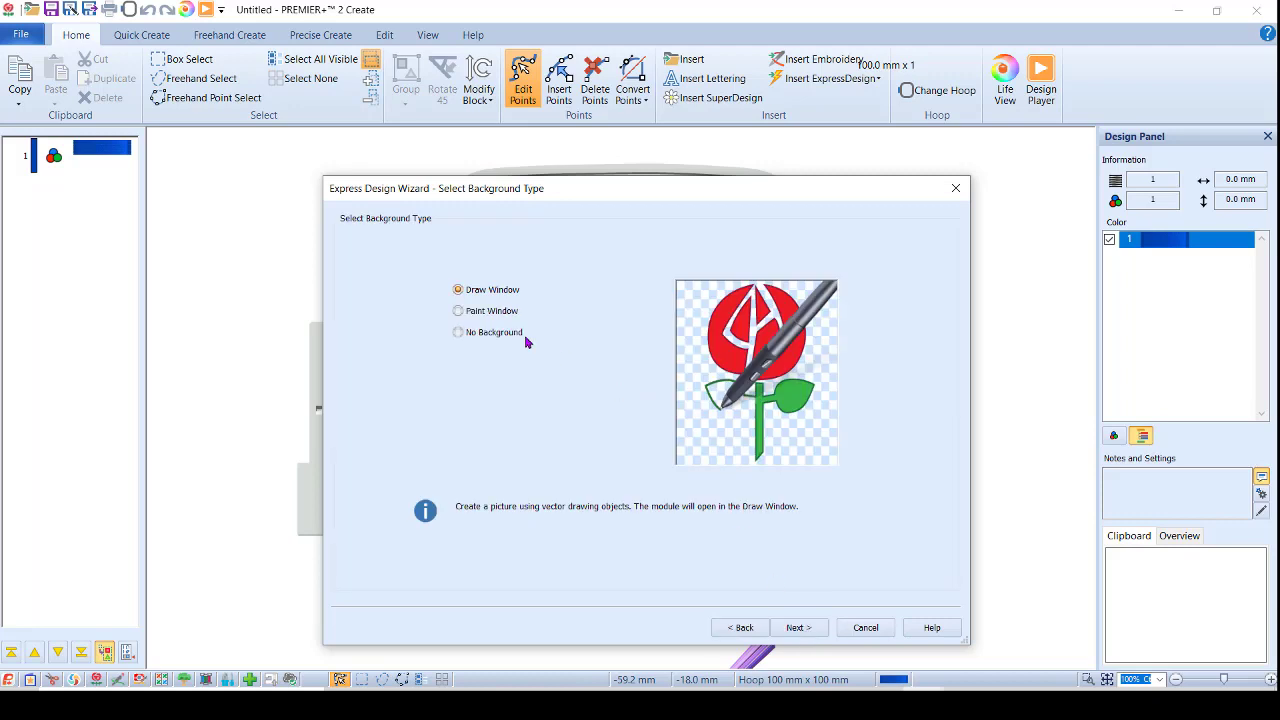
{"action": "left_click", "coordinate": [800, 627]}
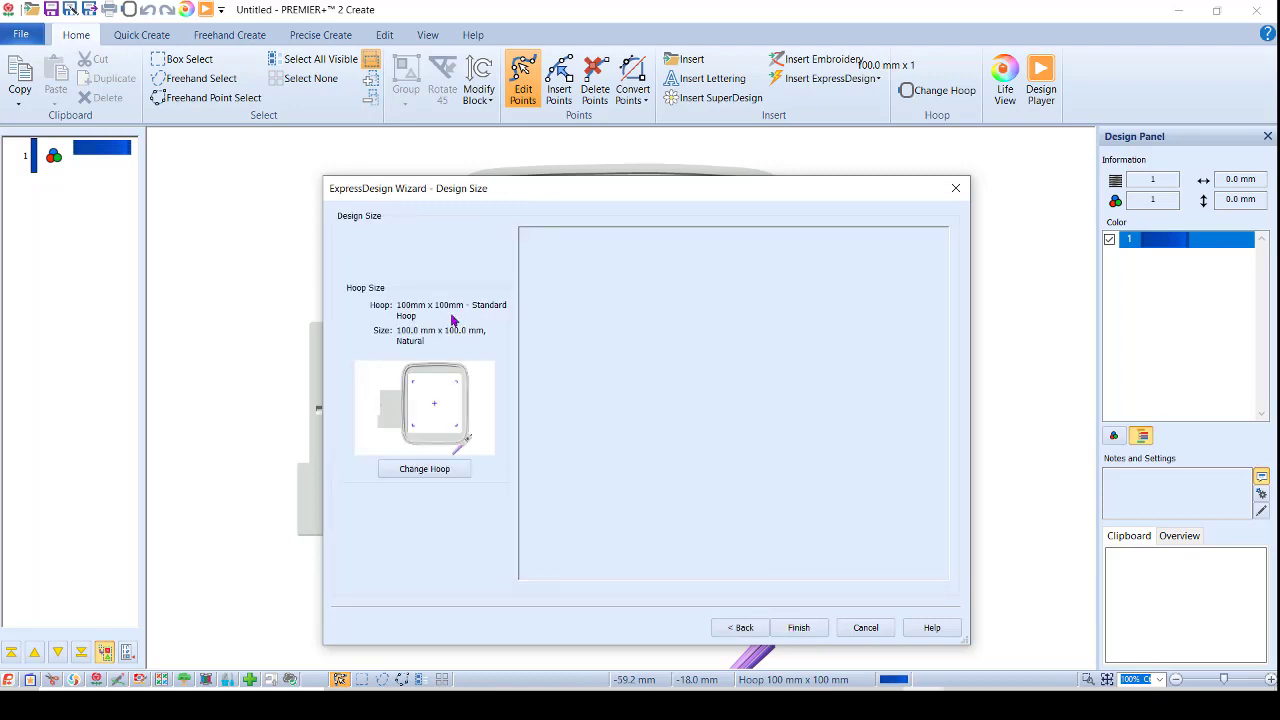
{"action": "left_click", "coordinate": [816, 628]}
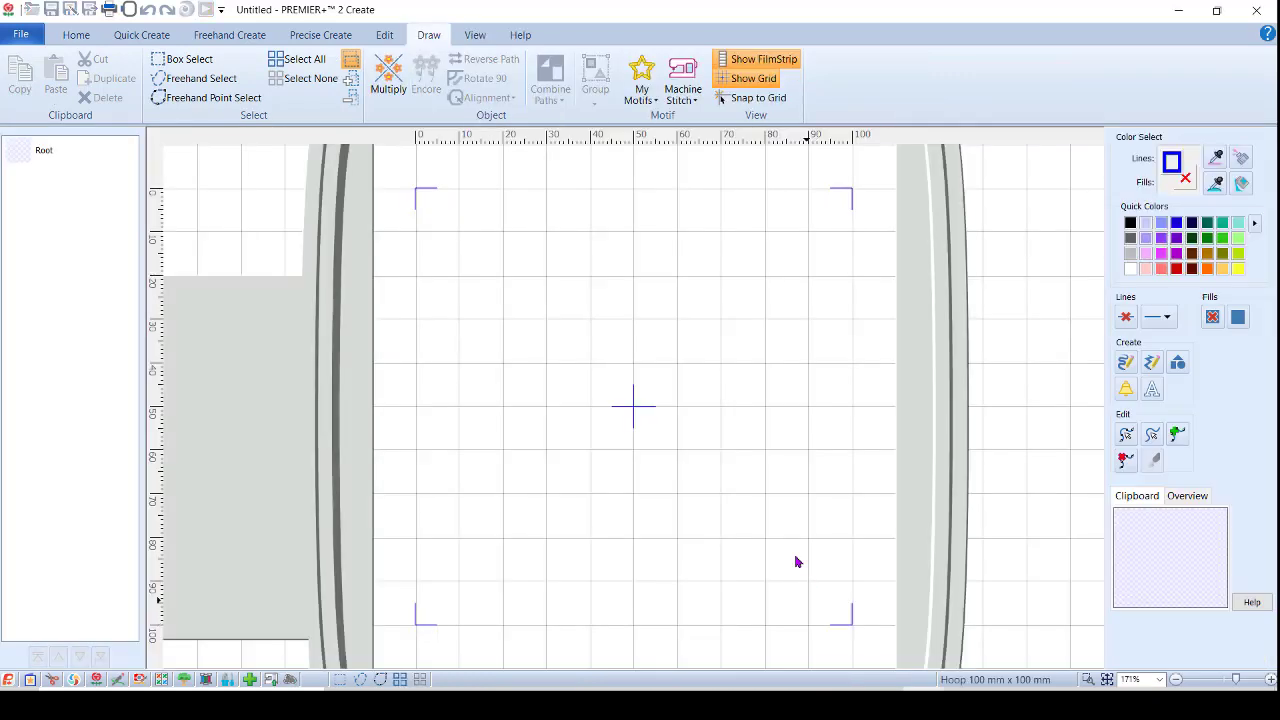
- Draw a triangle about 43 mm wide and 50 mm tall, horizontally centred in the lower part of the hoop
{"action": "left_click", "coordinate": [1178, 366]}
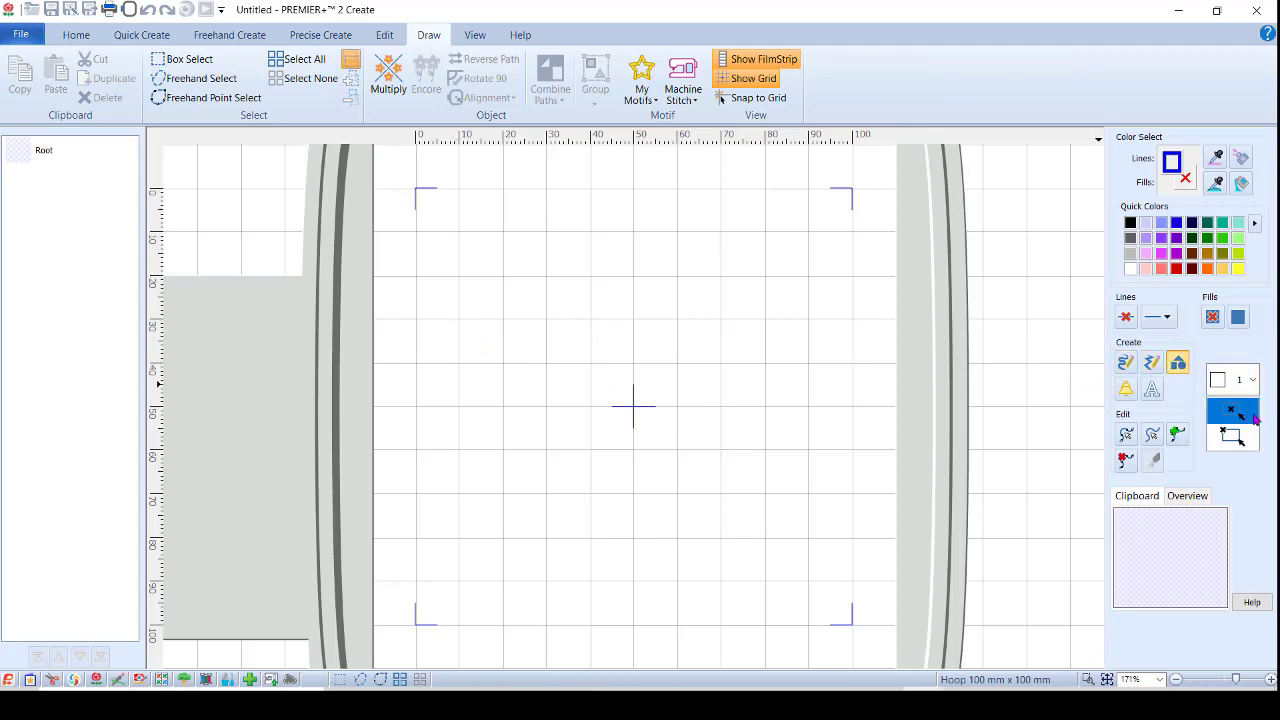
{"action": "left_click", "coordinate": [1254, 382]}
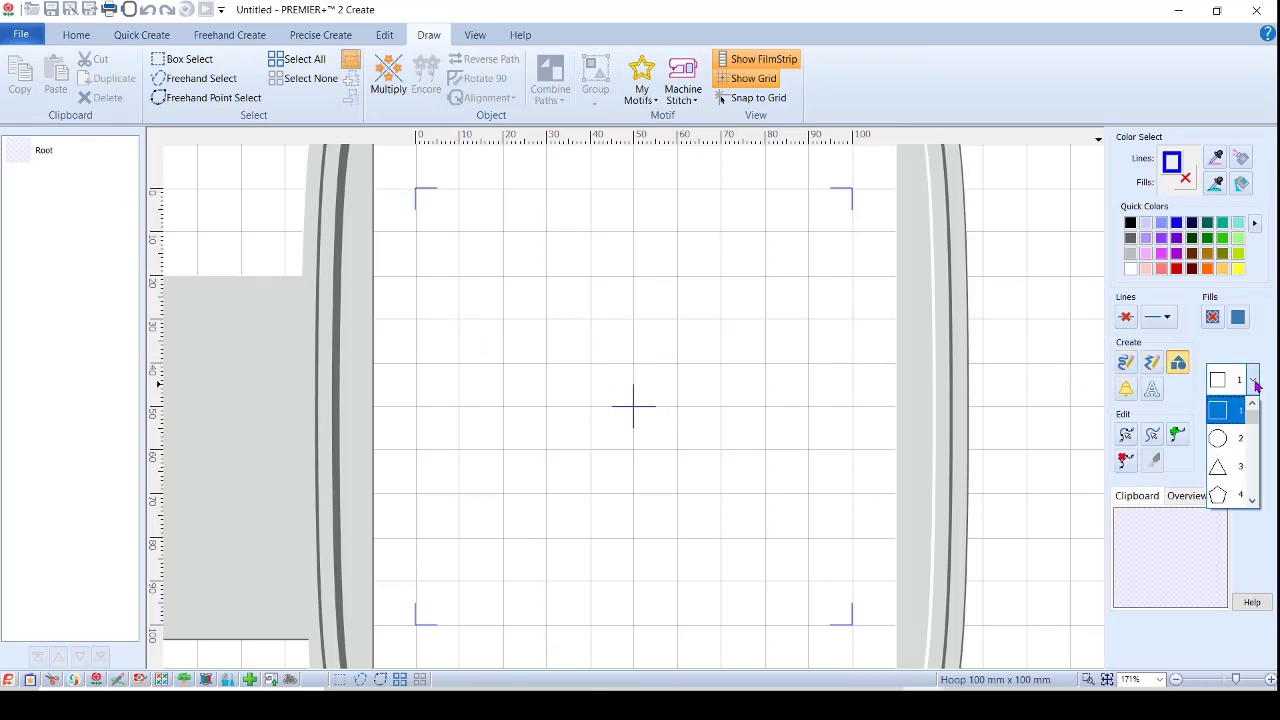
{"action": "left_click", "coordinate": [1220, 474]}
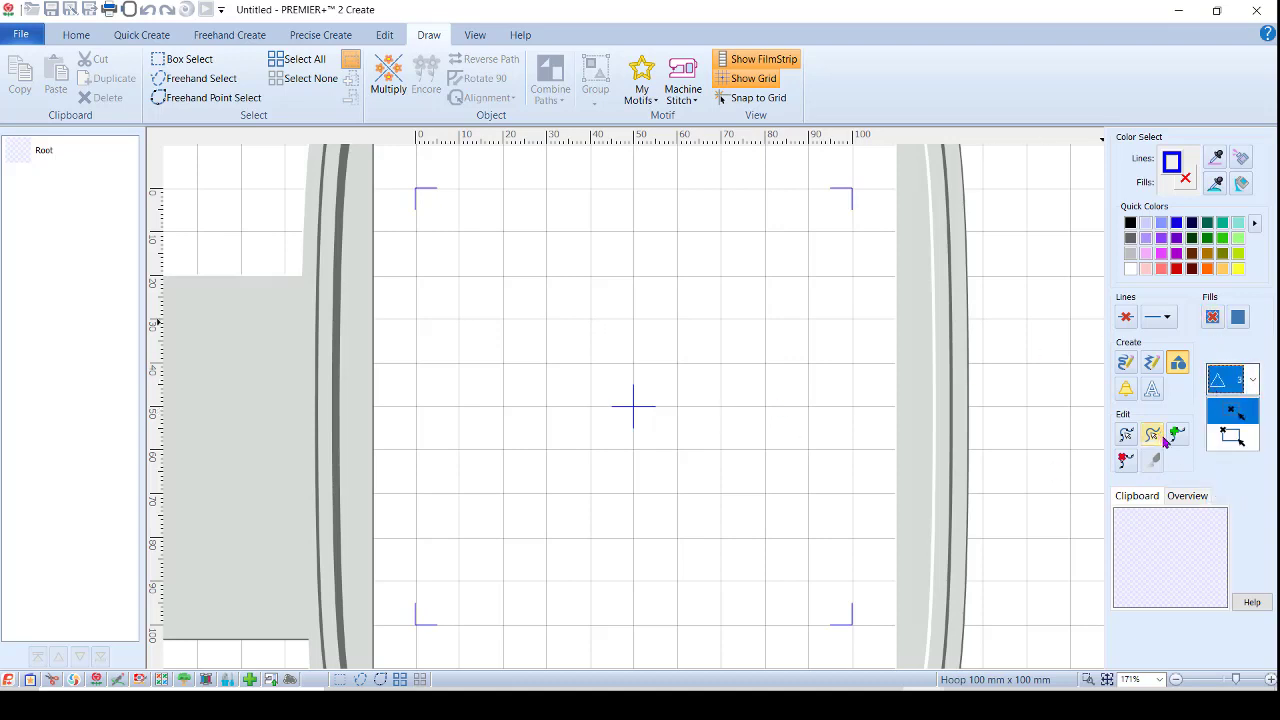
{"action": "left_click", "coordinate": [1236, 438]}
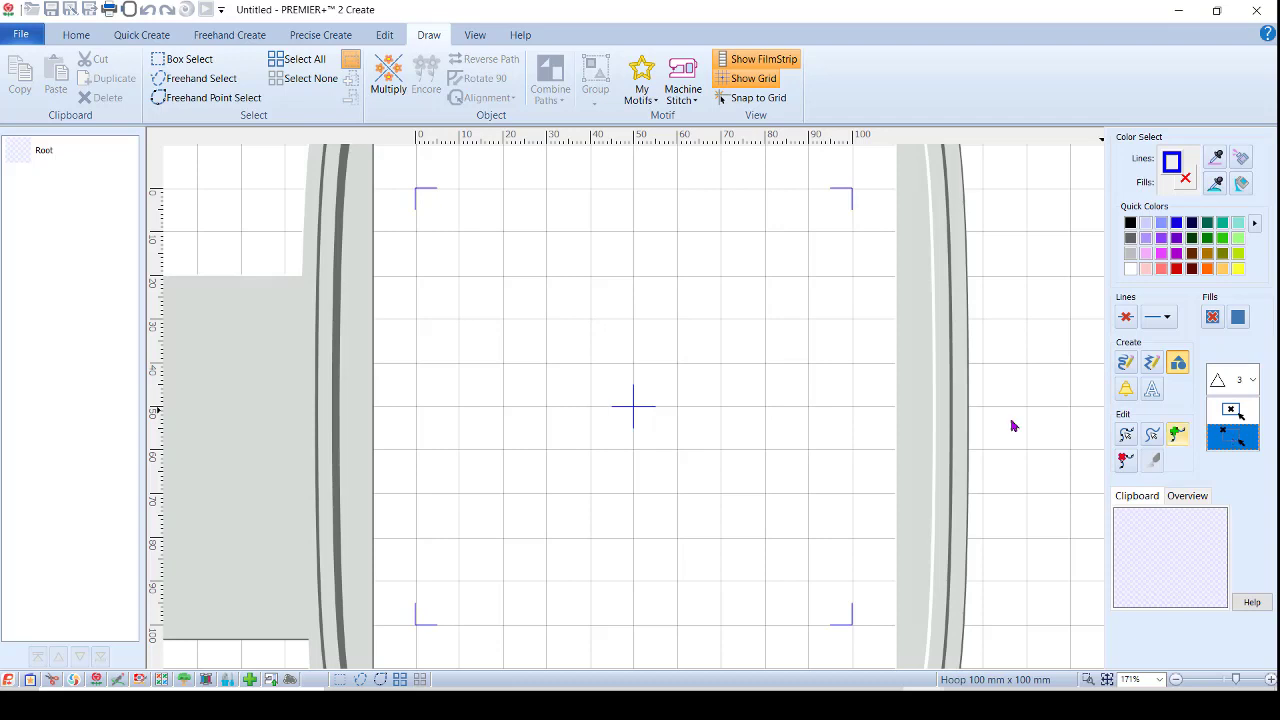
{"action": "left_click_drag", "start_coordinate": [547, 365], "coordinate": [735, 589]}
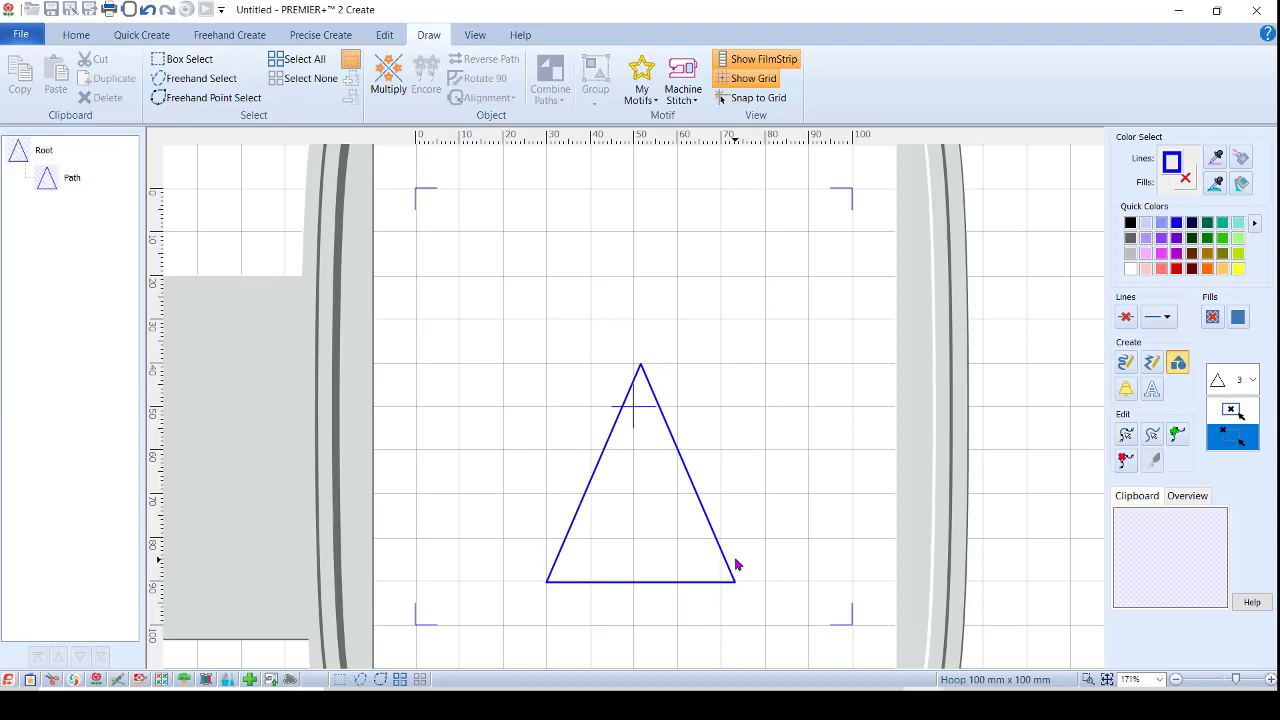
{"action": "left_click", "coordinate": [195, 59]}
{"action": "left_click", "coordinate": [637, 405]}
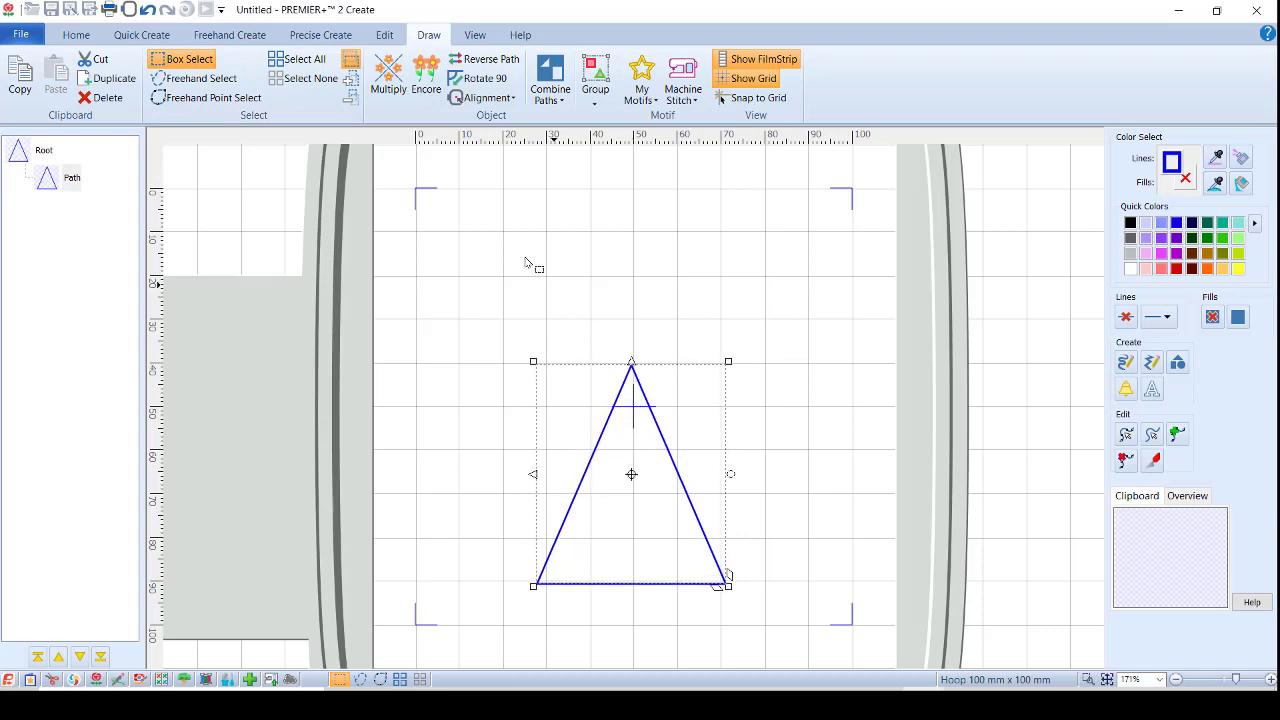
- Duplicate the triangle as a smaller, rotated wing about 36 mm wide touching its apex on the right, and place a mirrored copy on the left
{"action": "left_click", "coordinate": [108, 78]}
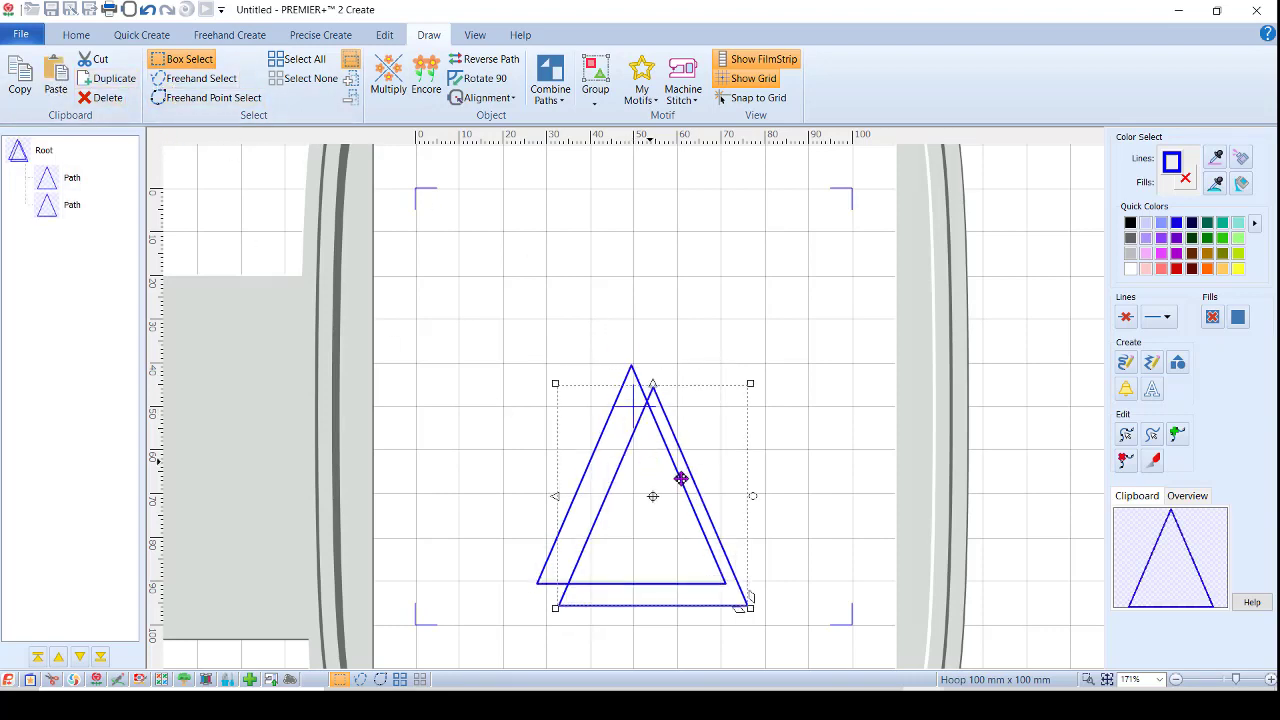
{"action": "left_click_drag", "start_coordinate": [744, 449], "coordinate": [745, 438]}
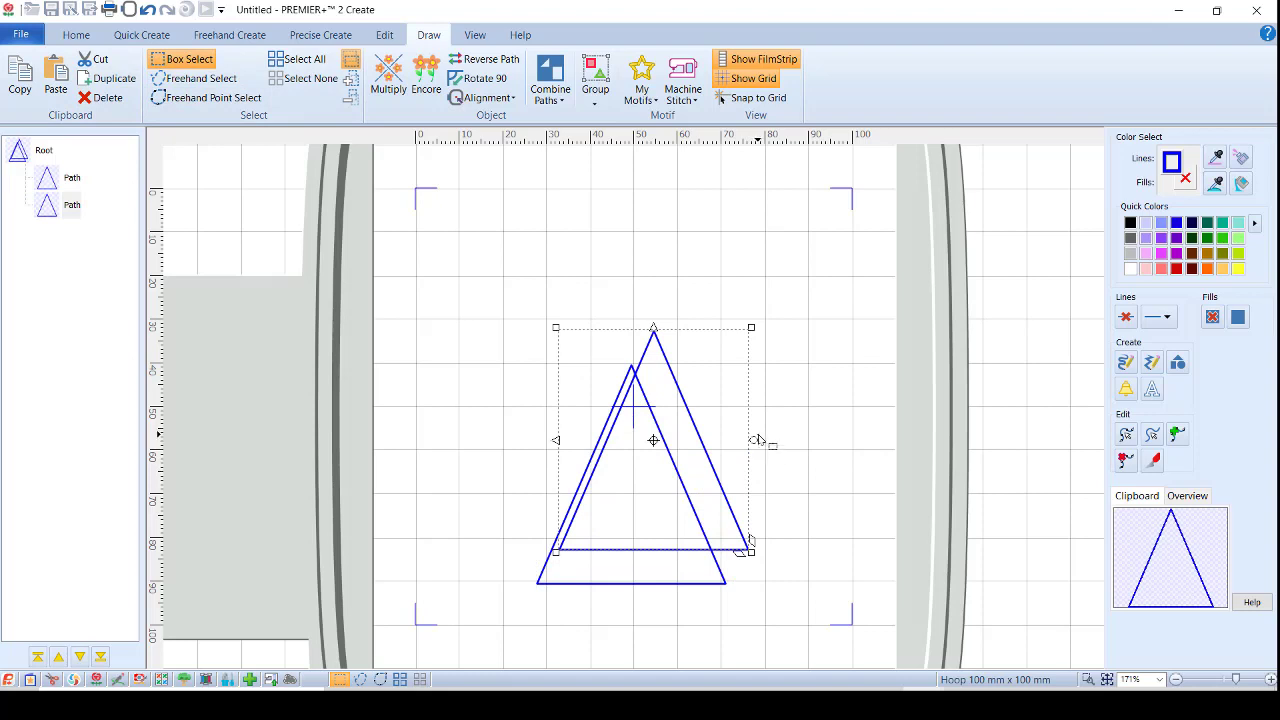
{"action": "left_click", "coordinate": [758, 448]}
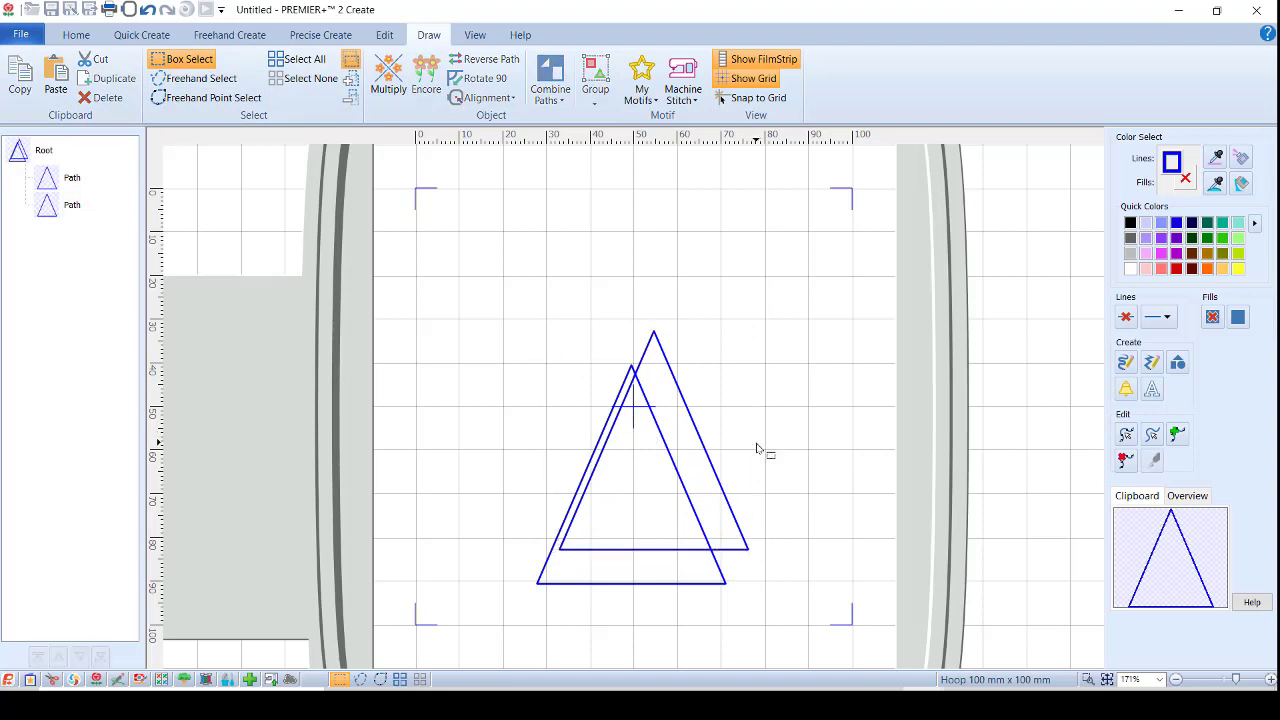
{"action": "left_click", "coordinate": [674, 408]}
{"action": "left_click_drag", "start_coordinate": [757, 443], "coordinate": [718, 259]}
{"action": "left_click_drag", "start_coordinate": [785, 381], "coordinate": [709, 423]}
{"action": "left_click_drag", "start_coordinate": [643, 497], "coordinate": [724, 409]}
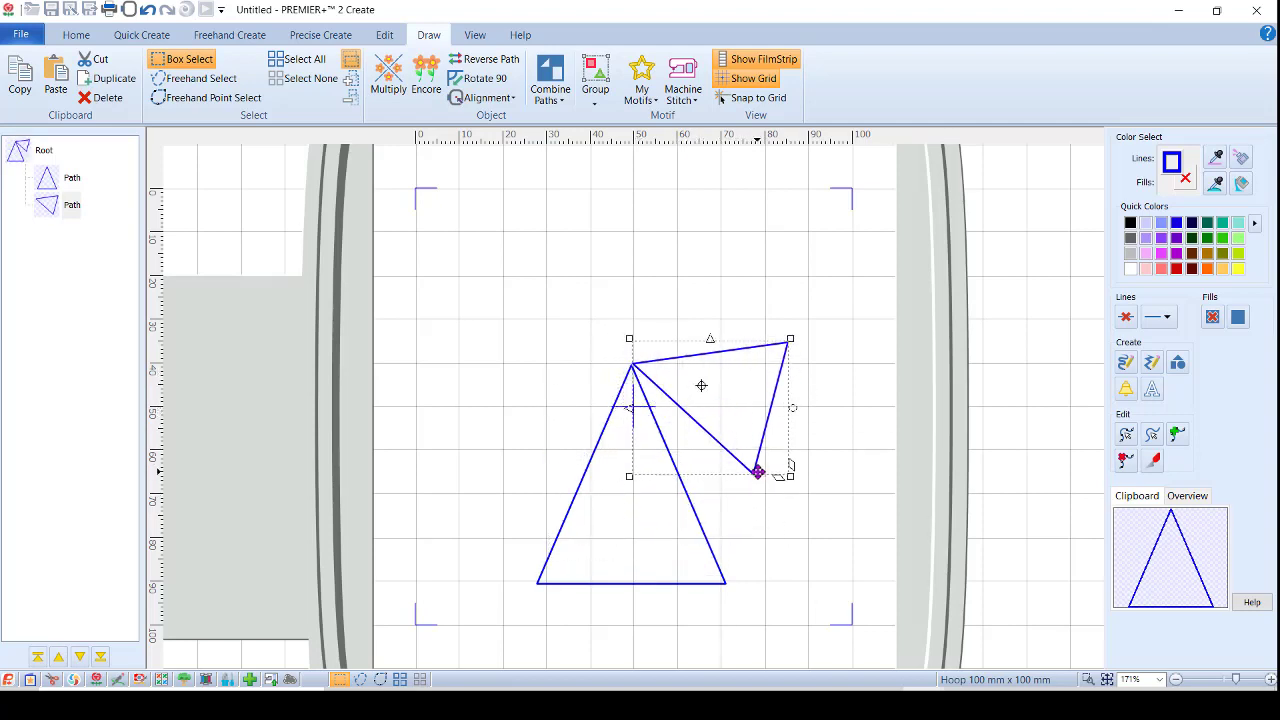
{"action": "left_click", "coordinate": [106, 79]}
{"action": "left_click_drag", "start_coordinate": [725, 402], "coordinate": [539, 382]}
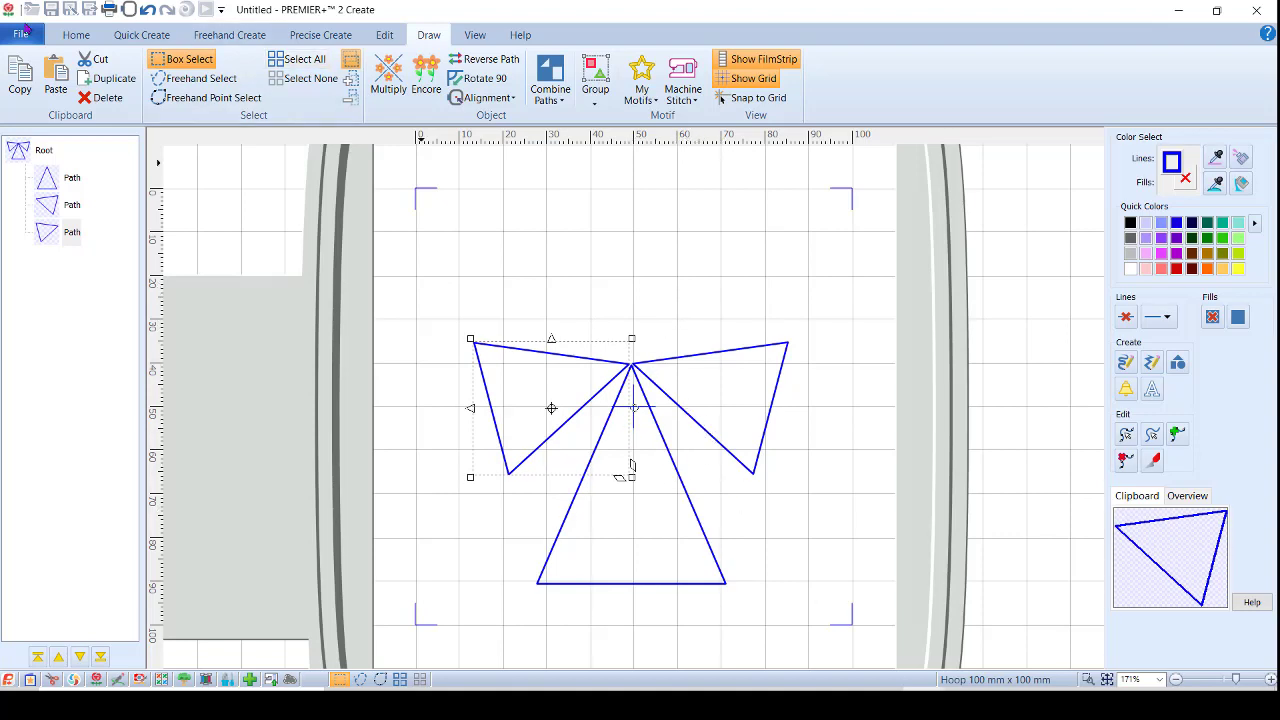
- Choose Satin Column in Precise Create and set the satin column density to 10
{"action": "left_click", "coordinate": [349, 40]}
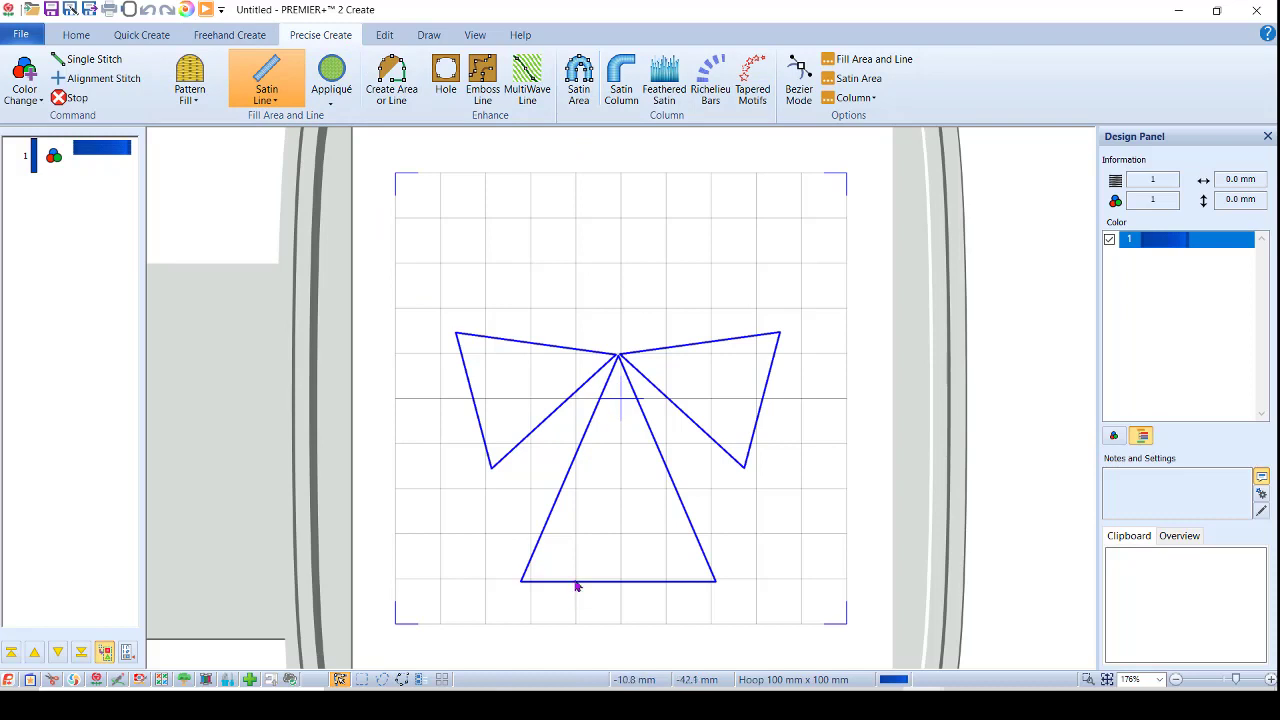
{"action": "left_click", "coordinate": [621, 82]}
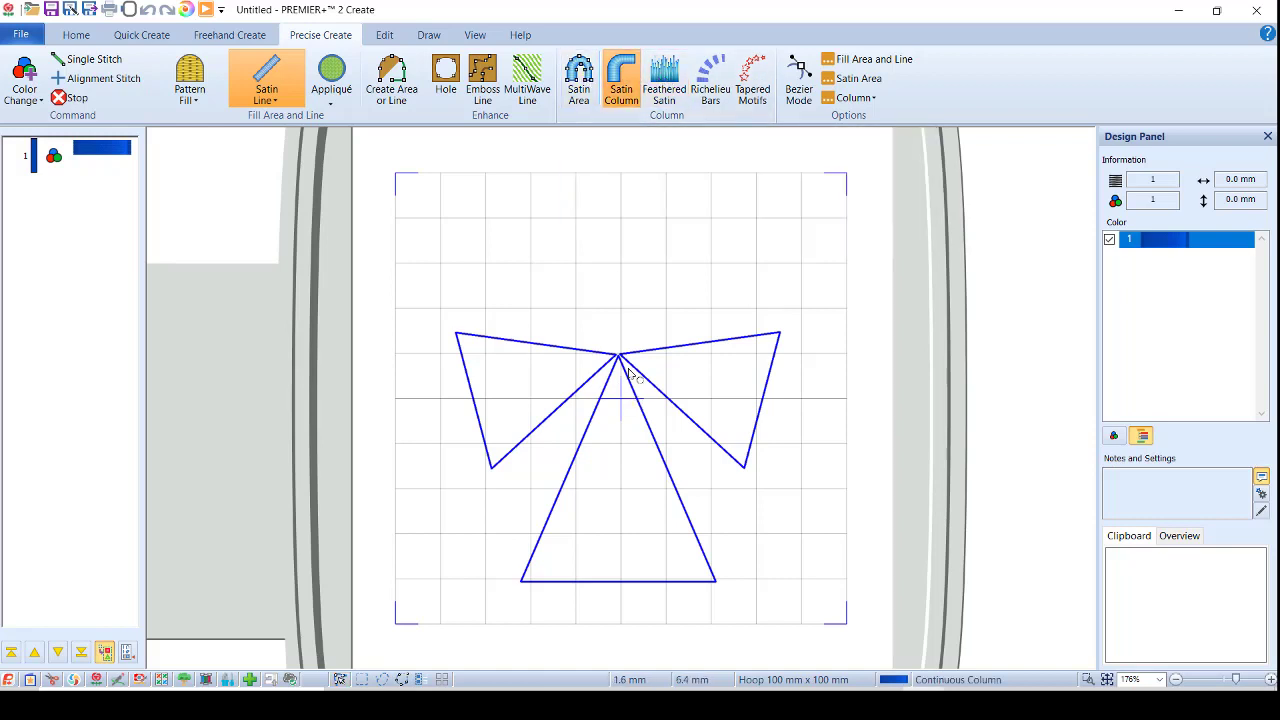
{"action": "left_click", "coordinate": [876, 66]}
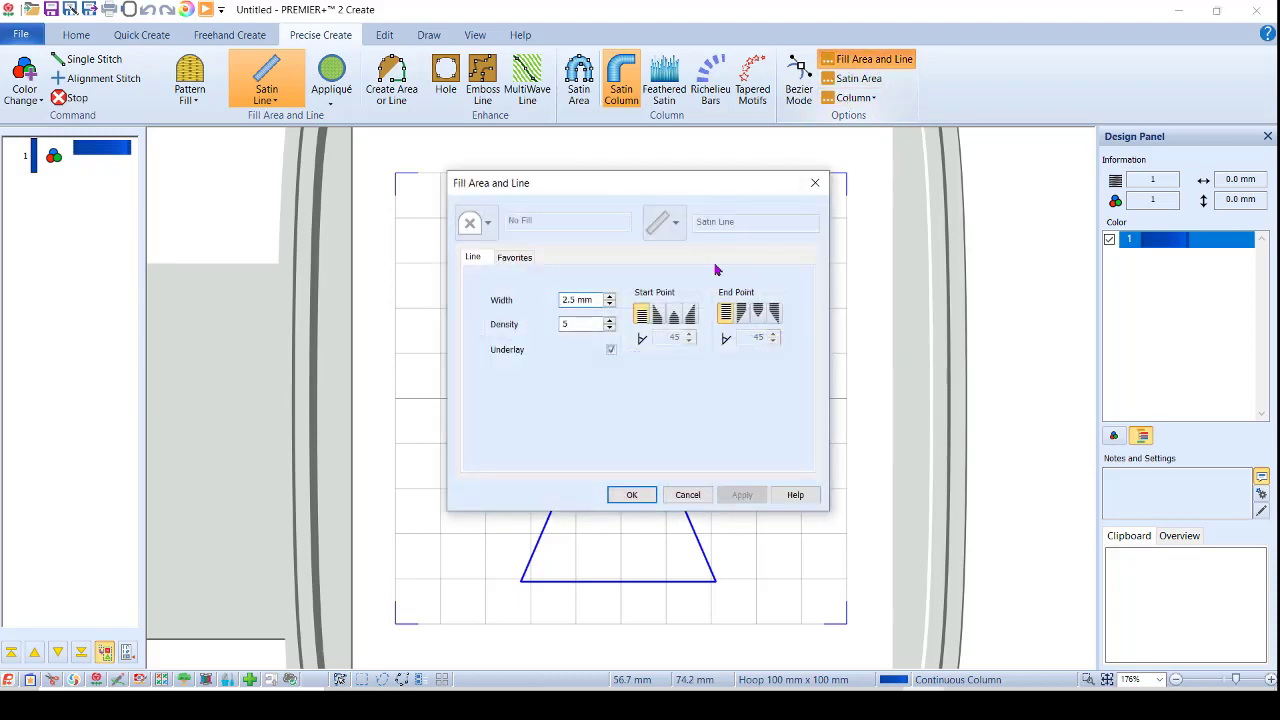
{"action": "left_click", "coordinate": [698, 492]}
{"action": "left_click", "coordinate": [853, 98]}
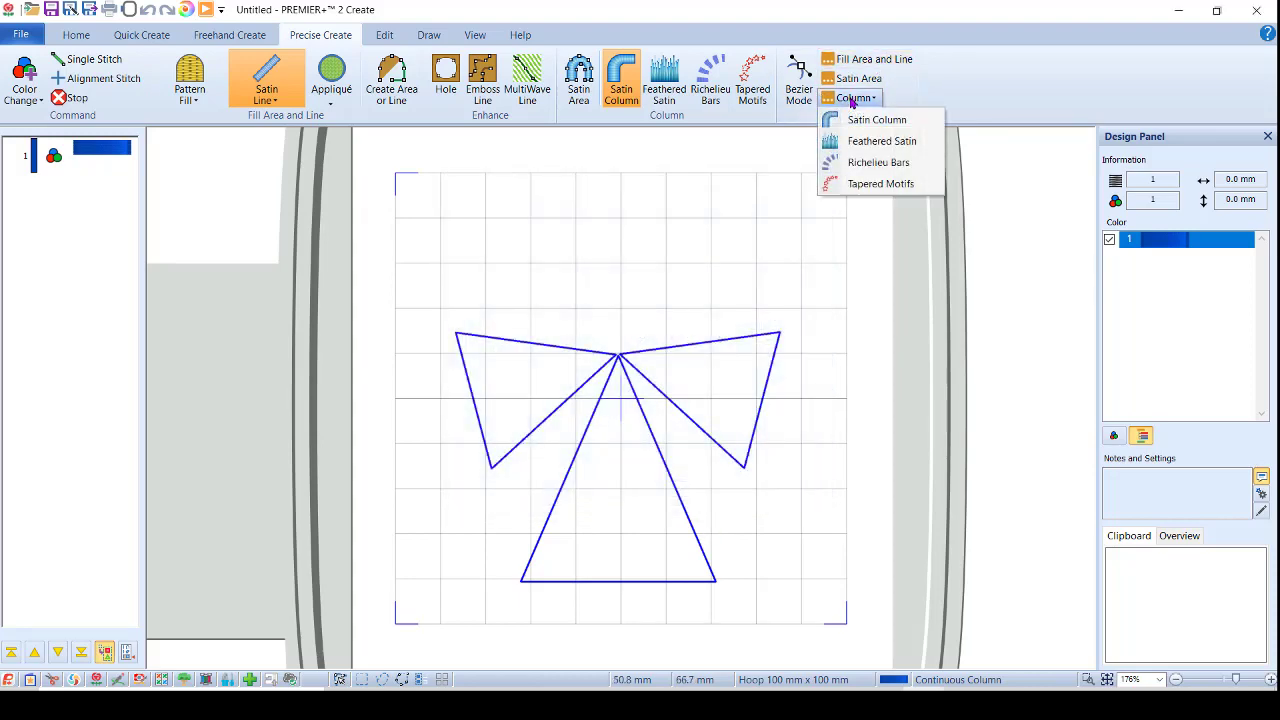
{"action": "left_click", "coordinate": [860, 120]}
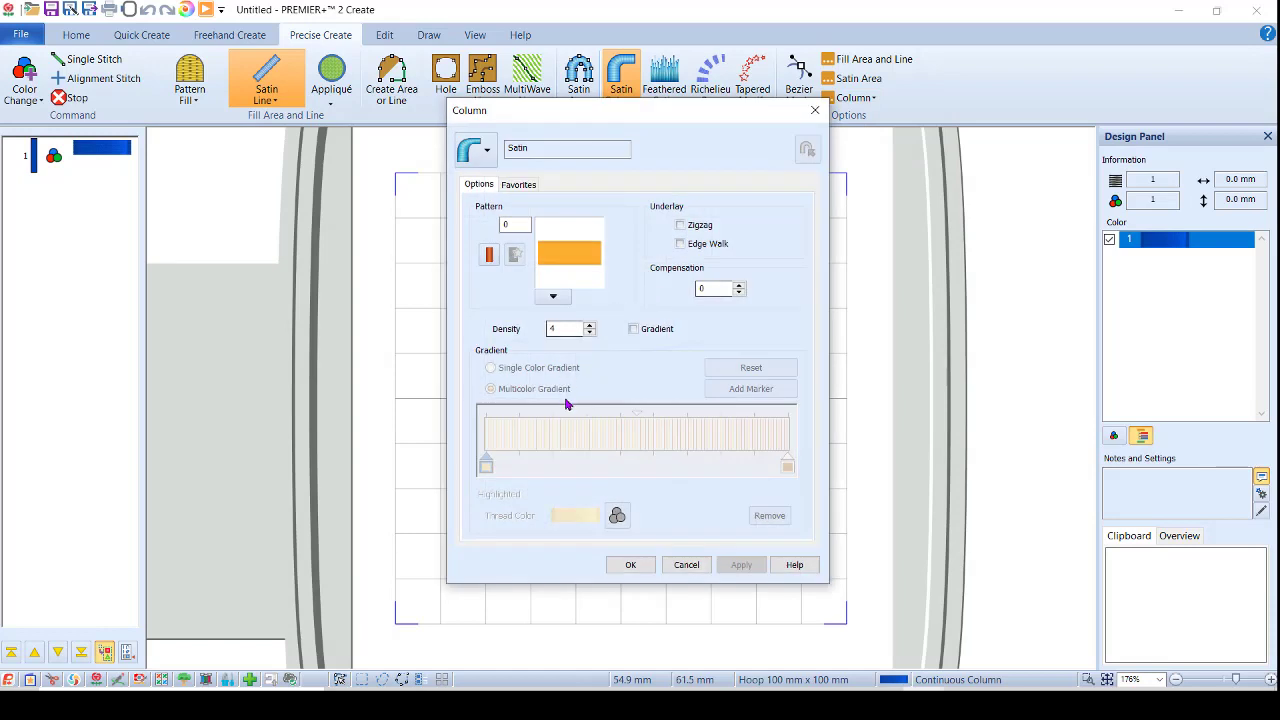
{"action": "type", "text": "10"}
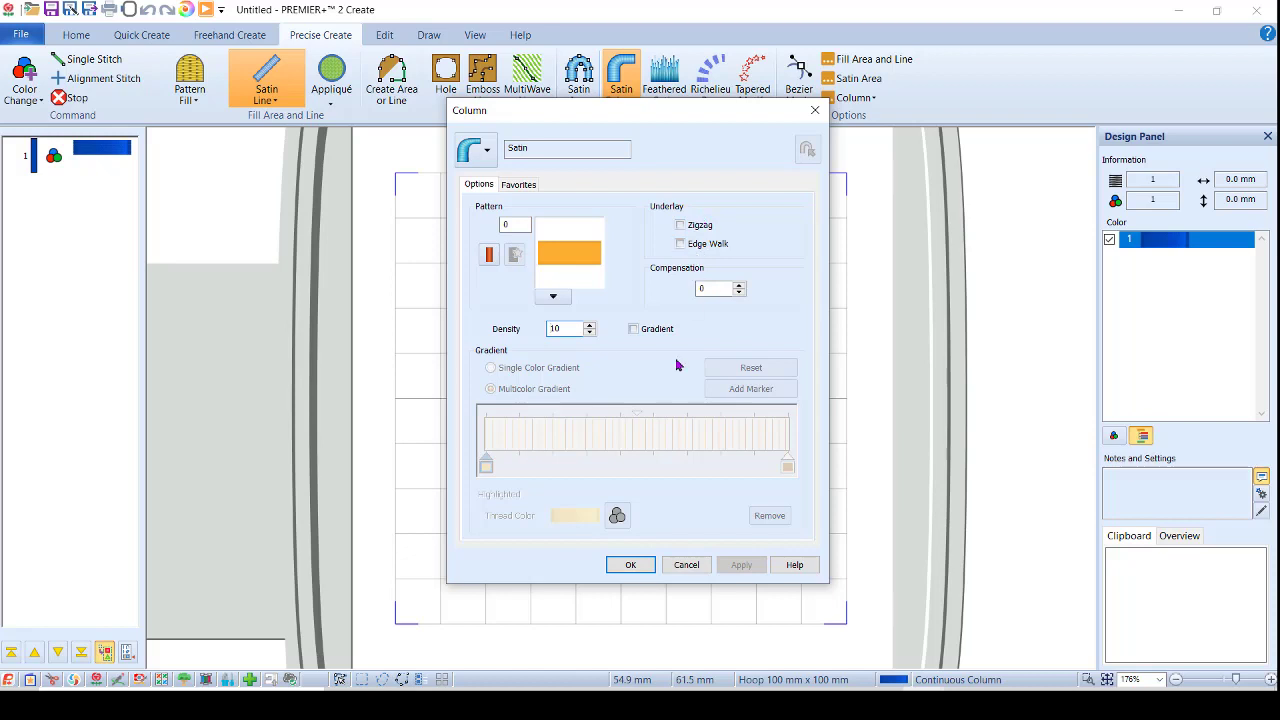
{"action": "left_click", "coordinate": [631, 566]}
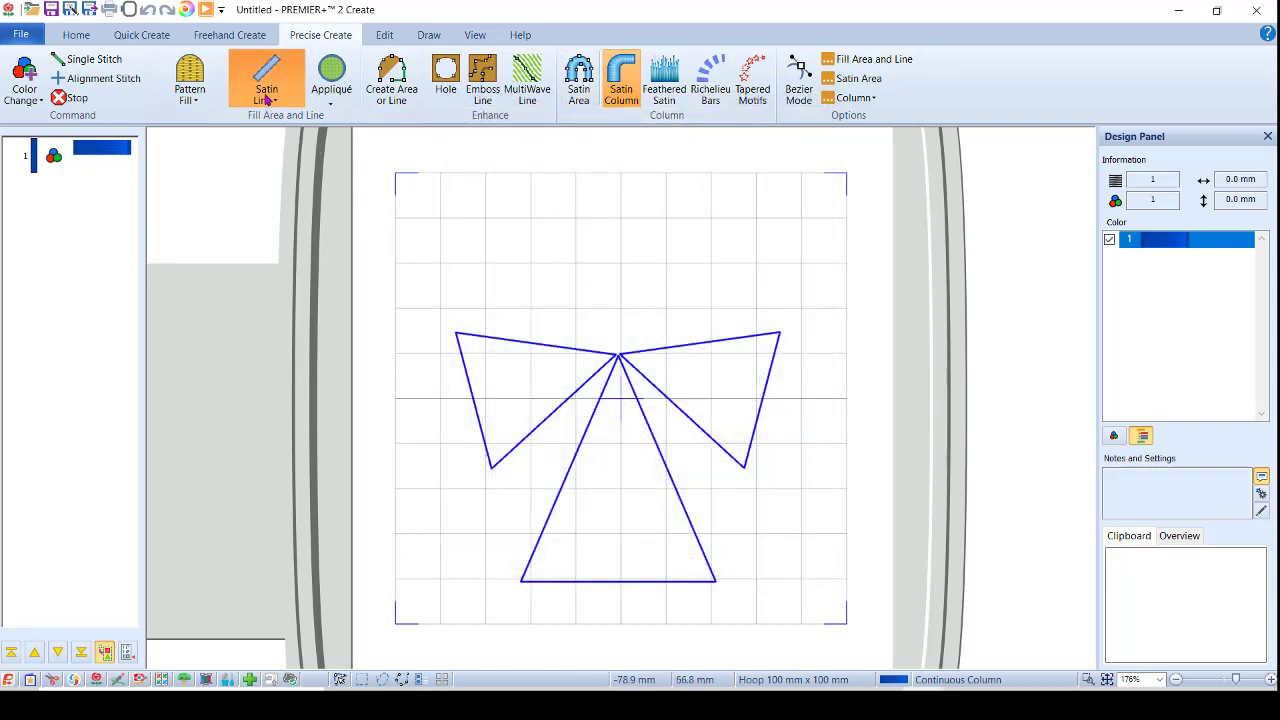
- Draw a Satin Column over the central triangle, fanning from its apex across the whole base, and pull its upper end point in to the apex
{"action": "left_click", "coordinate": [619, 358]}
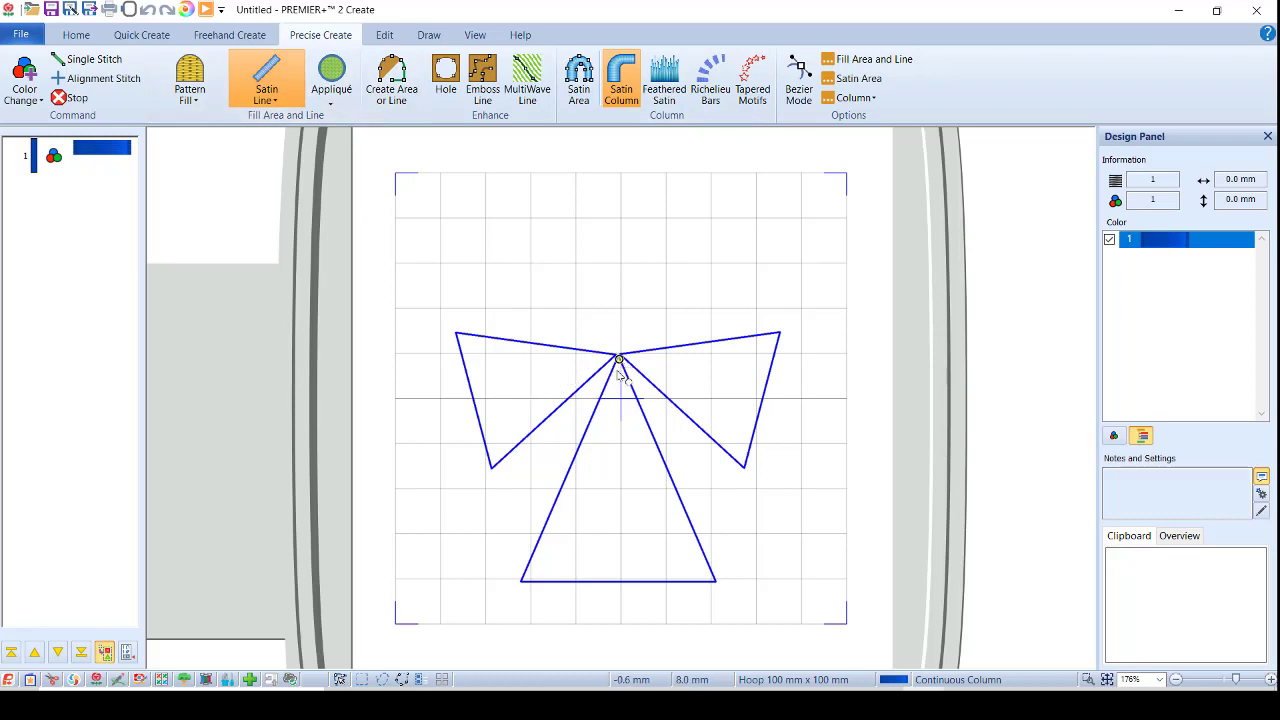
{"action": "left_click", "coordinate": [518, 581]}
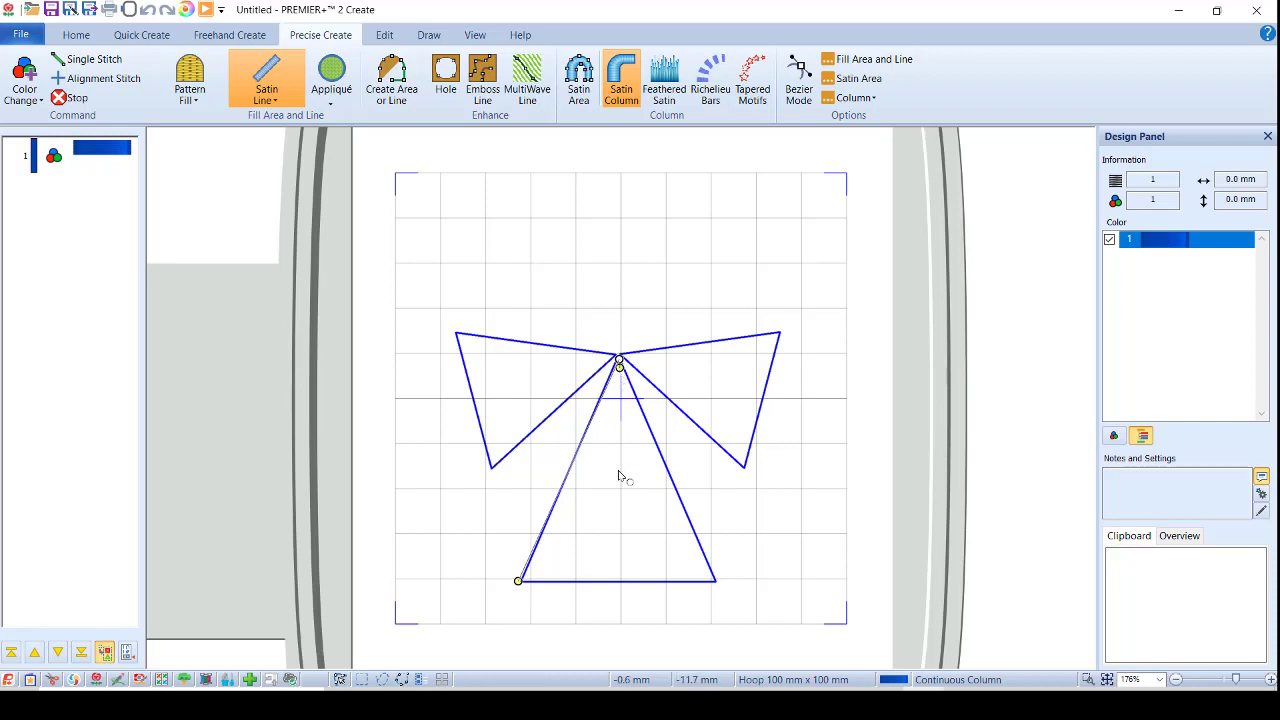
{"action": "left_click", "coordinate": [621, 581]}
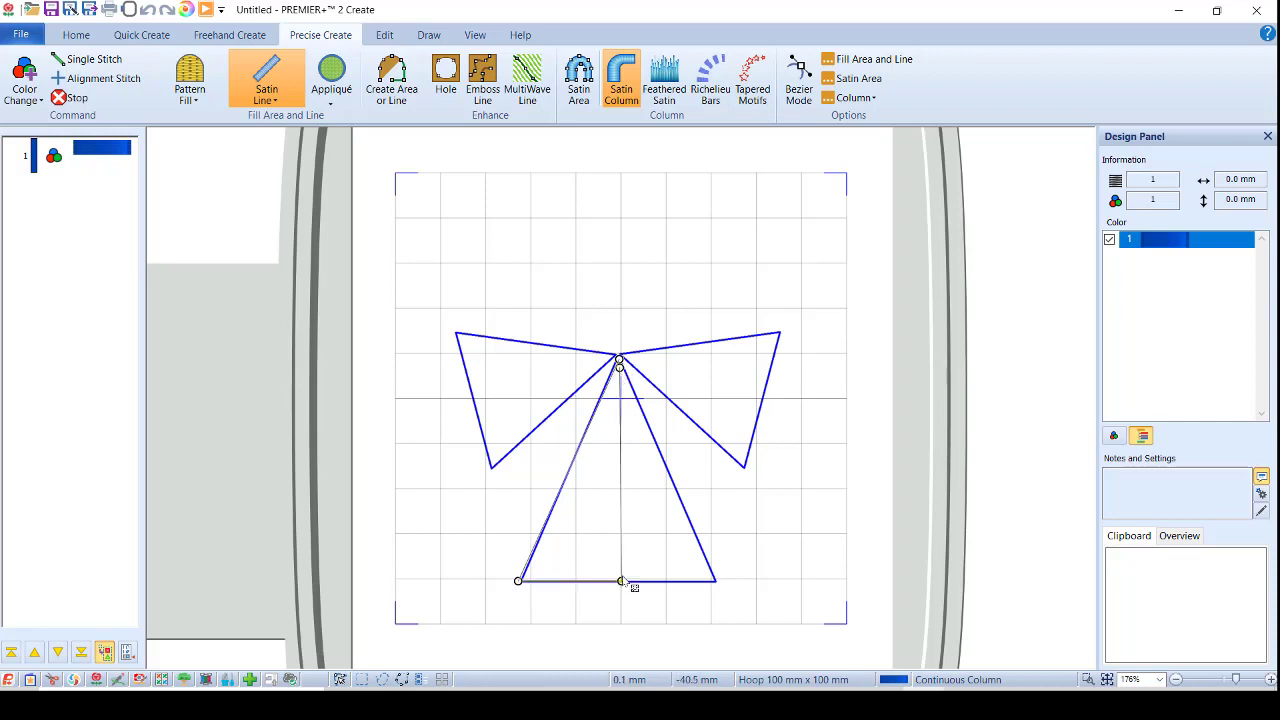
{"action": "left_click", "coordinate": [625, 373]}
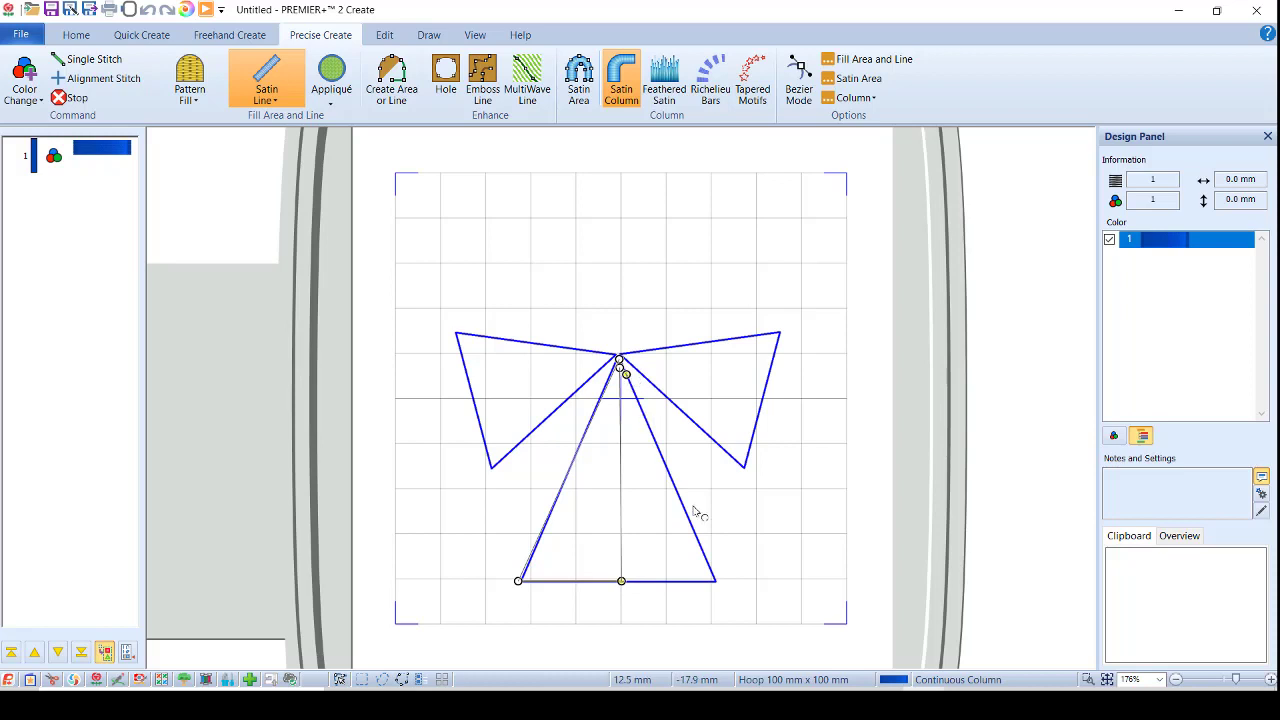
{"action": "left_click", "coordinate": [714, 581]}
{"action": "key", "text": "Return"}
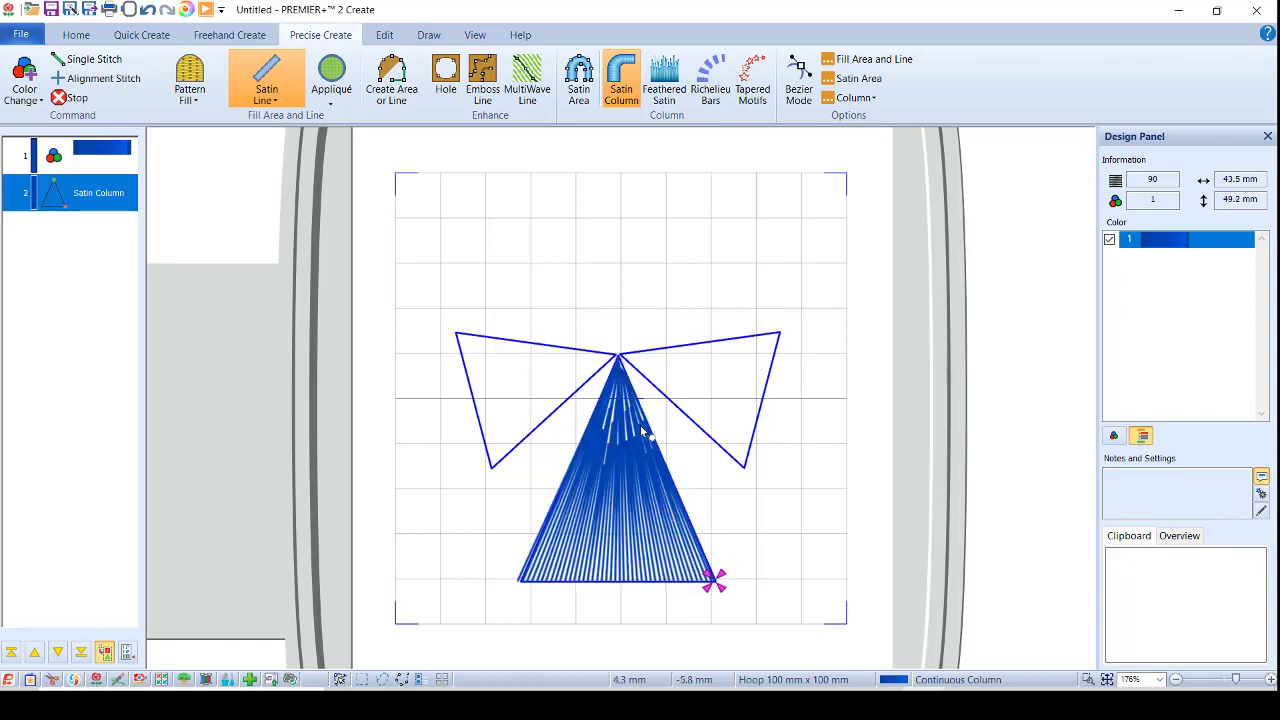
{"action": "key", "text": "Escape"}
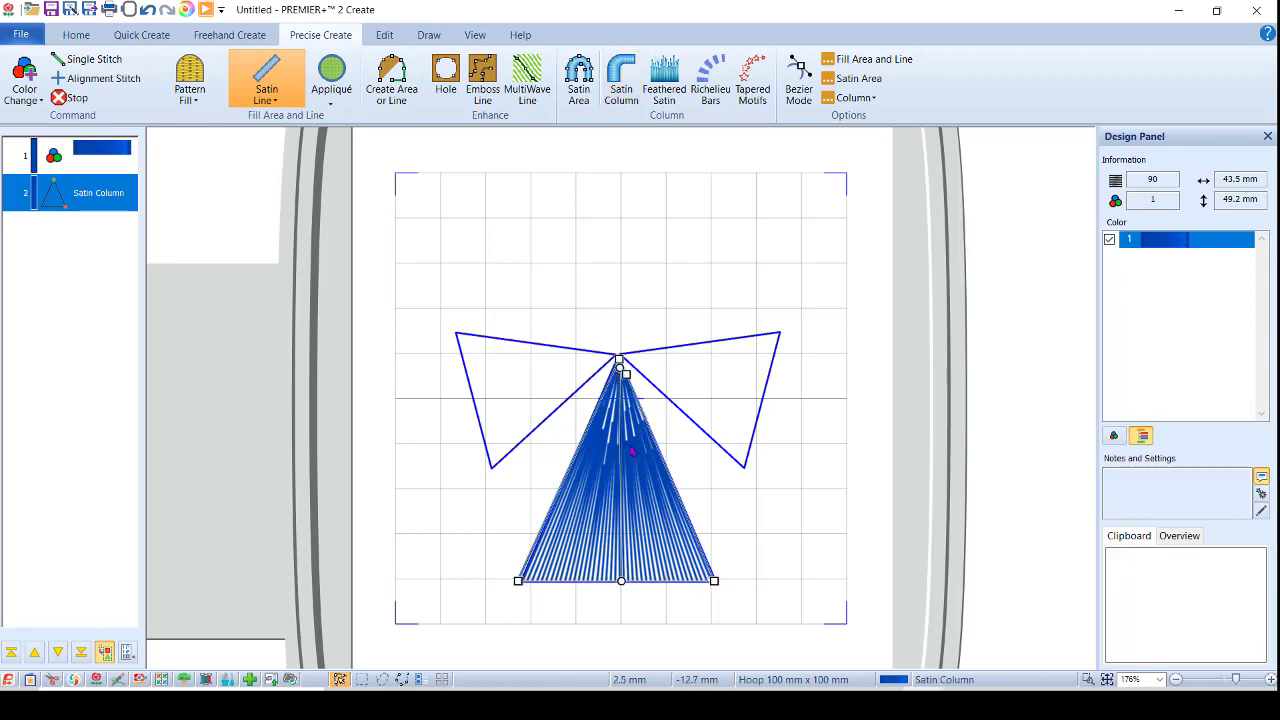
{"action": "left_click_drag", "start_coordinate": [626, 374], "coordinate": [621, 362]}
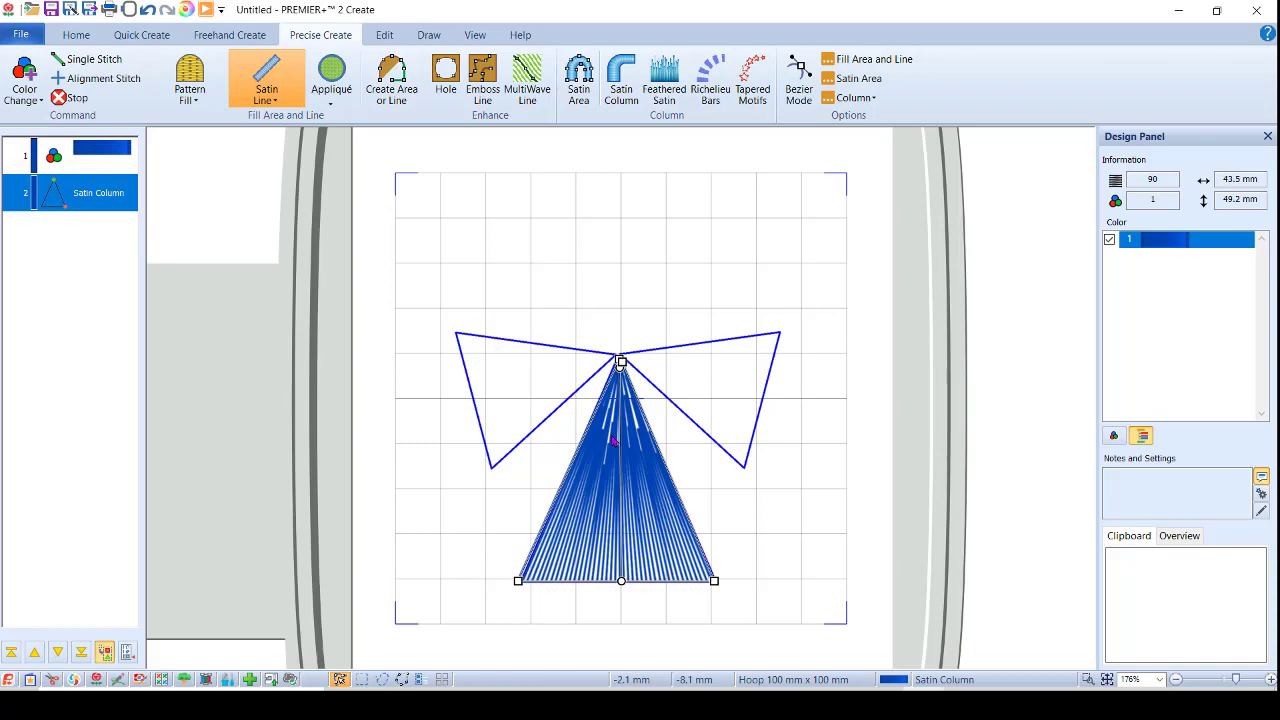
- Set the central Satin Column's density to 15 and pull both base corners up along the triangle's sides to form a pointed hem
{"action": "double_click", "coordinate": [613, 439]}
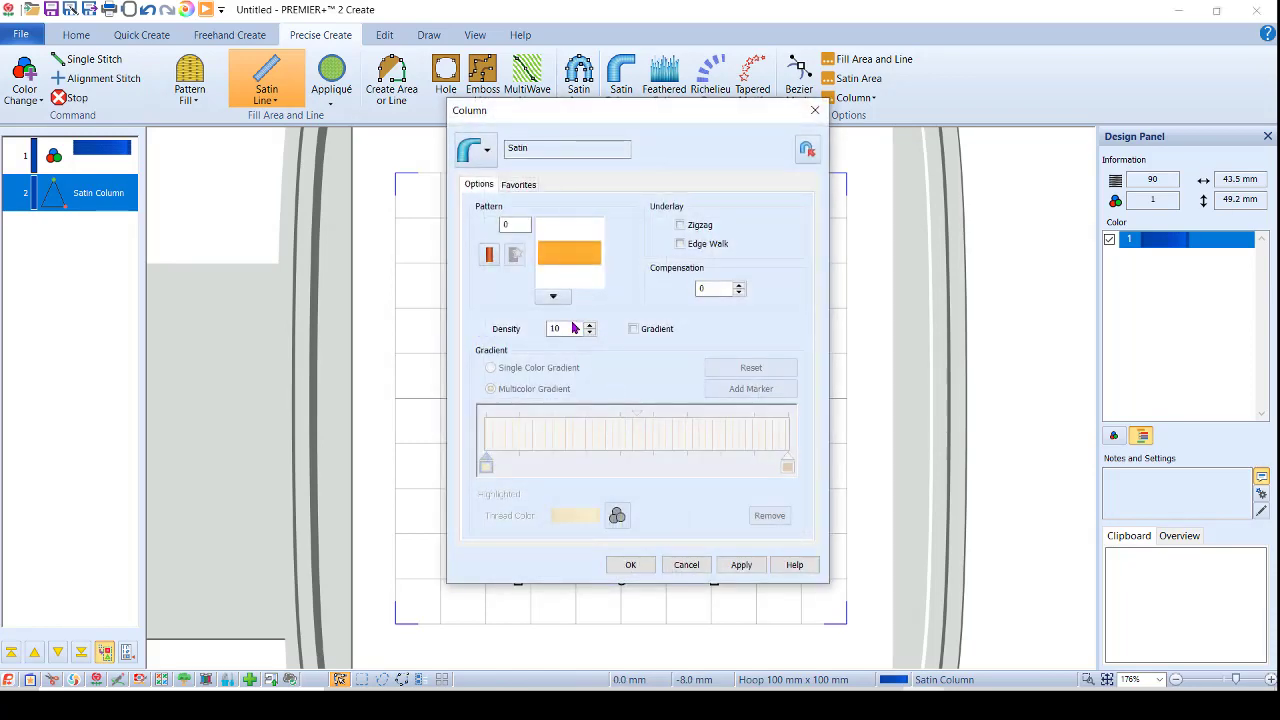
{"action": "double_click", "coordinate": [573, 328]}
{"action": "type", "text": "15"}
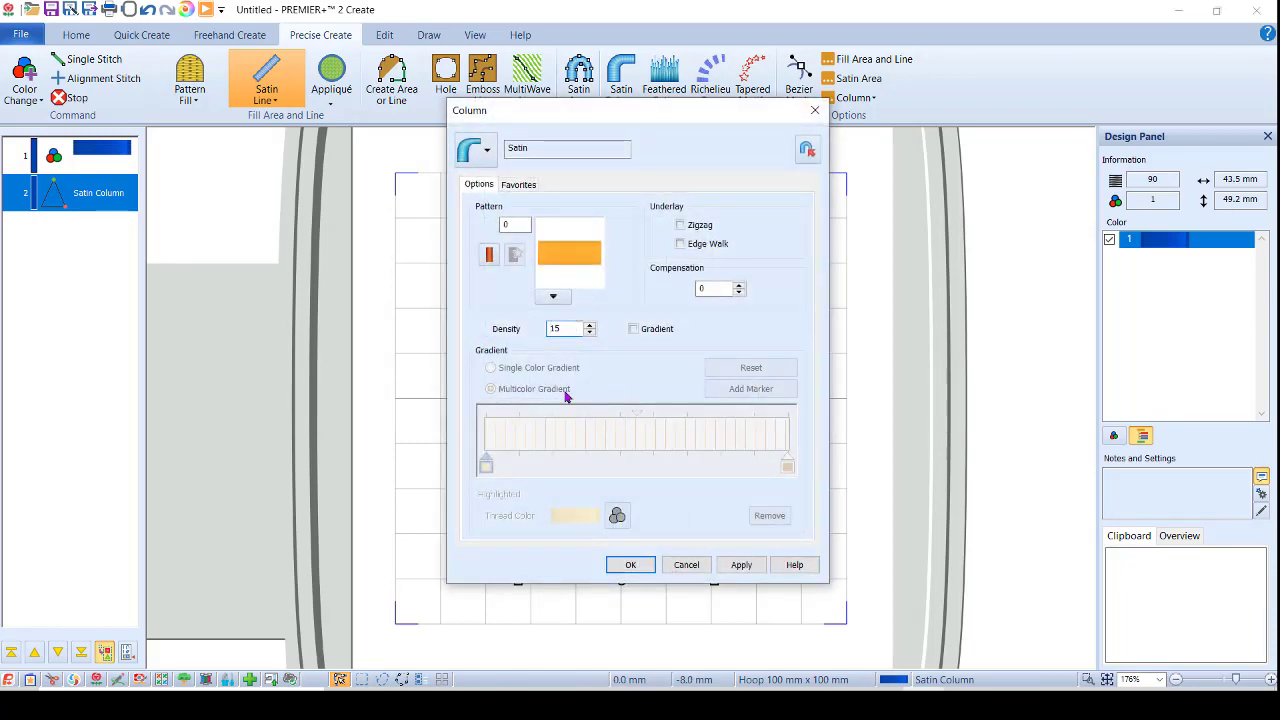
{"action": "left_click", "coordinate": [629, 566]}
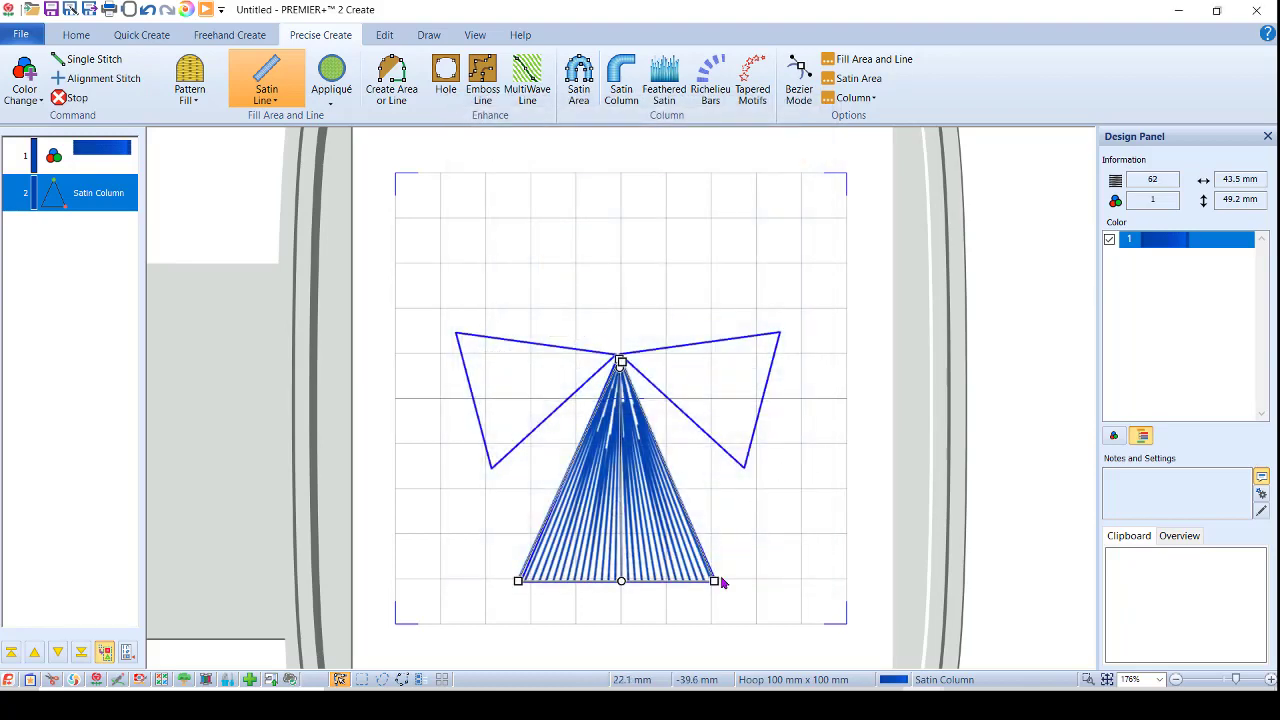
{"action": "left_click_drag", "start_coordinate": [716, 583], "coordinate": [692, 533]}
{"action": "left_click_drag", "start_coordinate": [518, 582], "coordinate": [558, 530]}
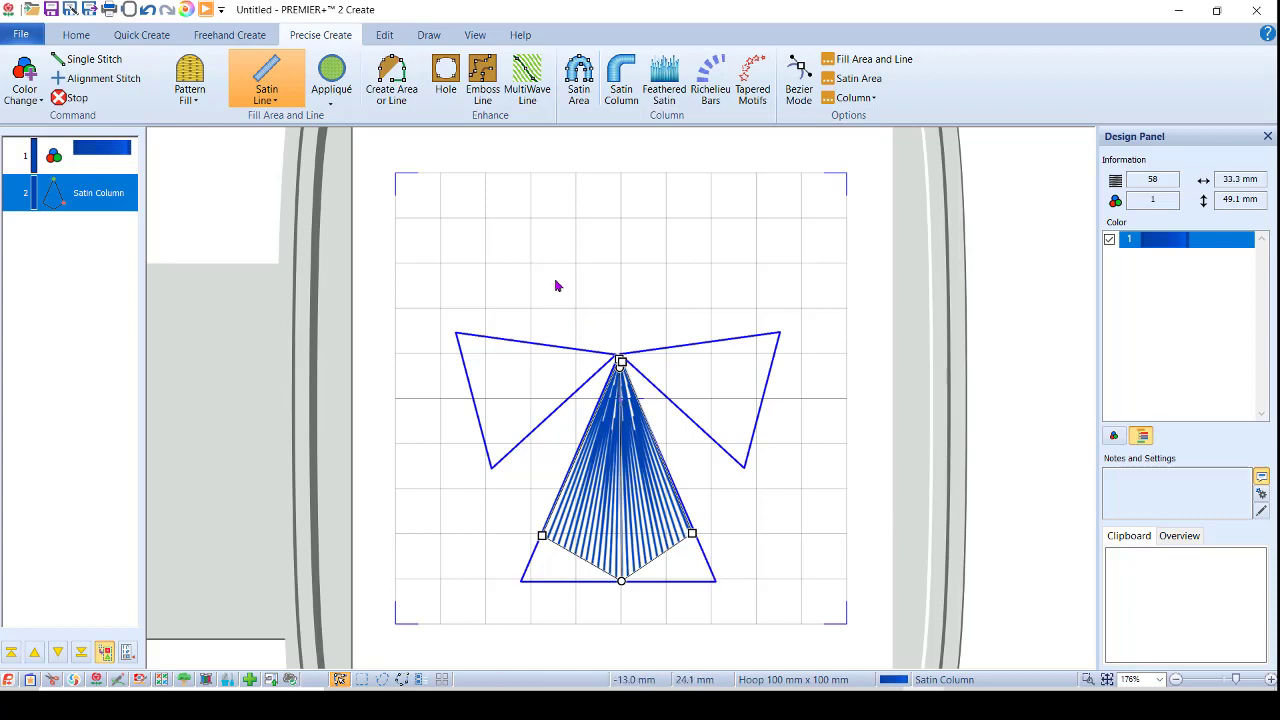
- Draw a Feathered Satin column over the right wing triangle, fanning from its apex across the full outer edge
{"action": "left_click", "coordinate": [661, 84]}
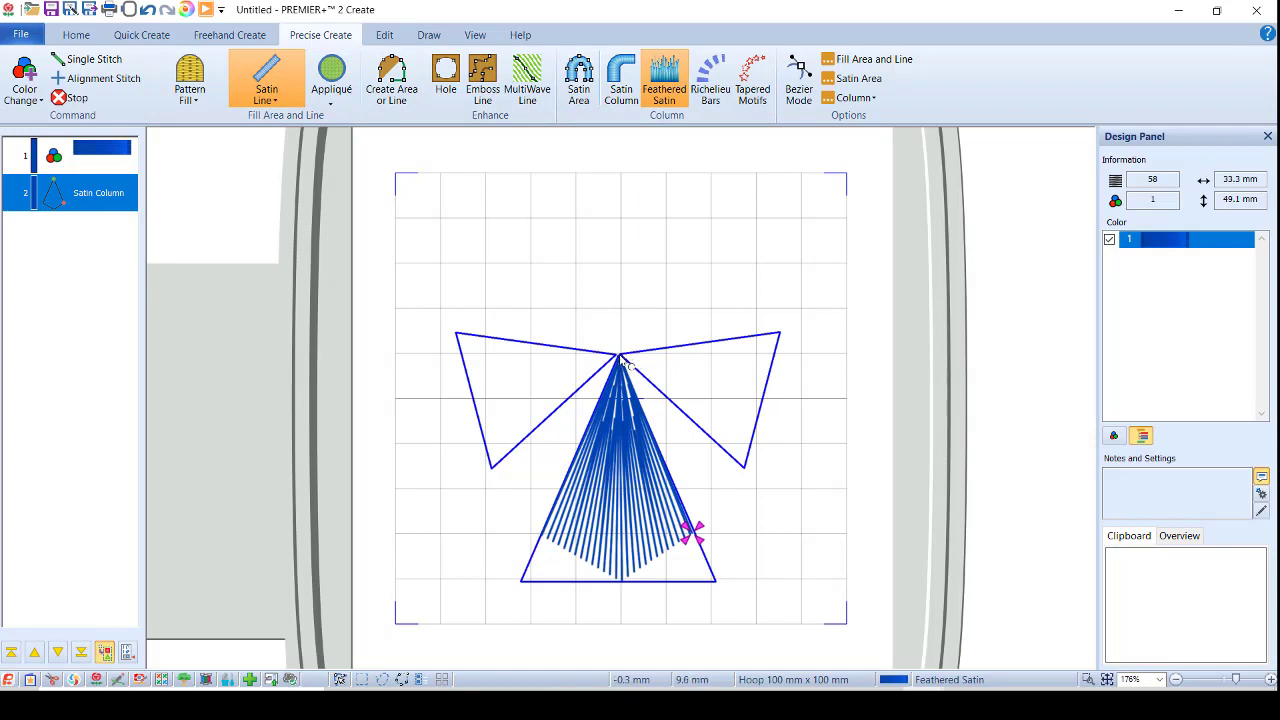
{"action": "left_click", "coordinate": [779, 334]}
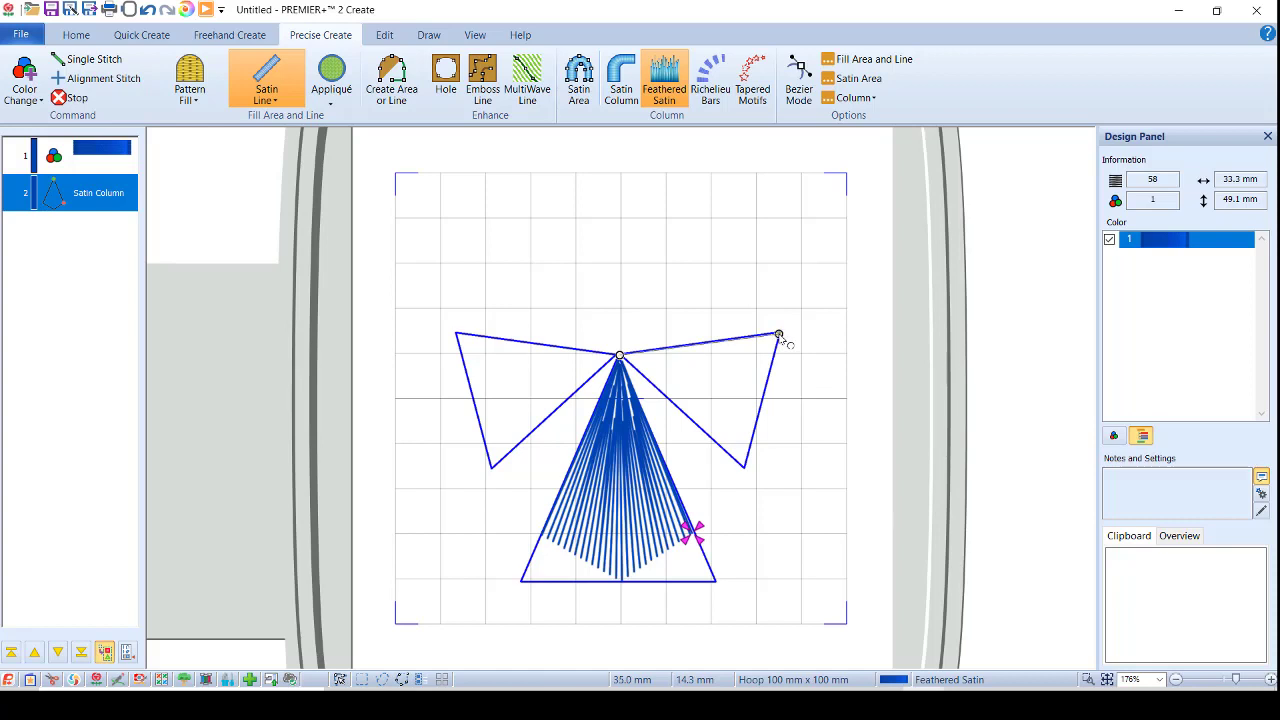
{"action": "left_click", "coordinate": [763, 399]}
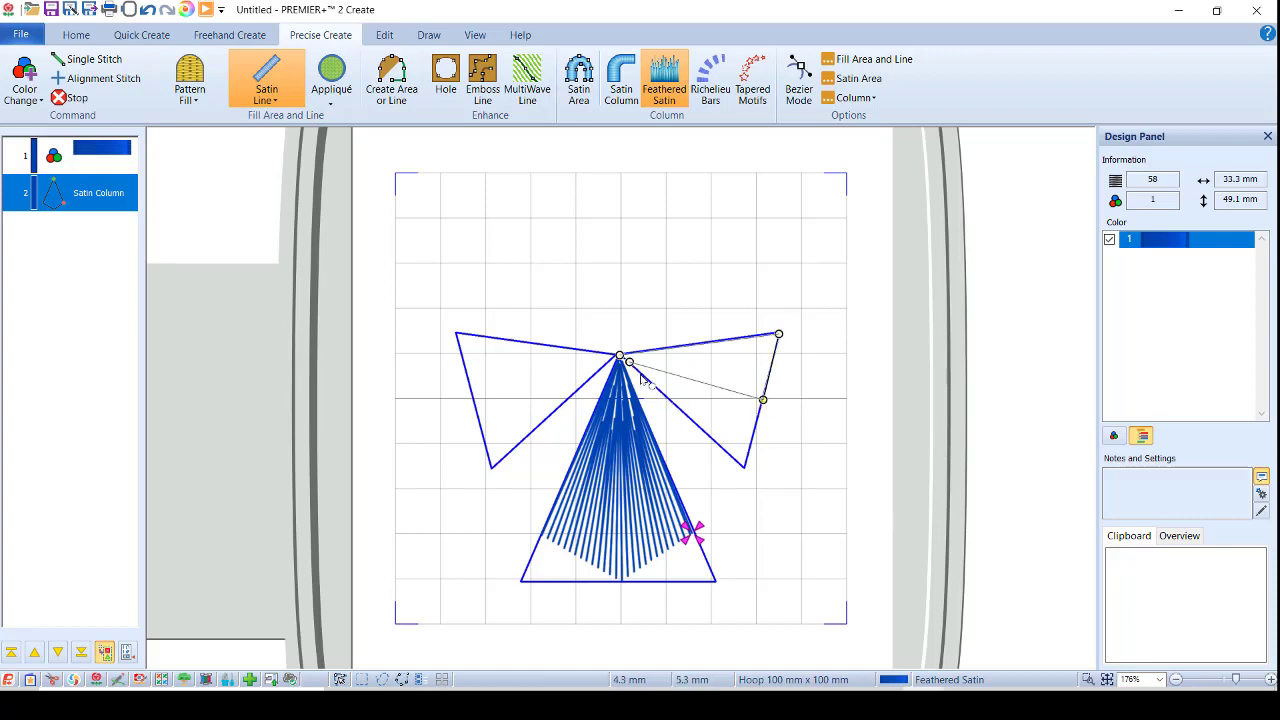
{"action": "left_click", "coordinate": [632, 372]}
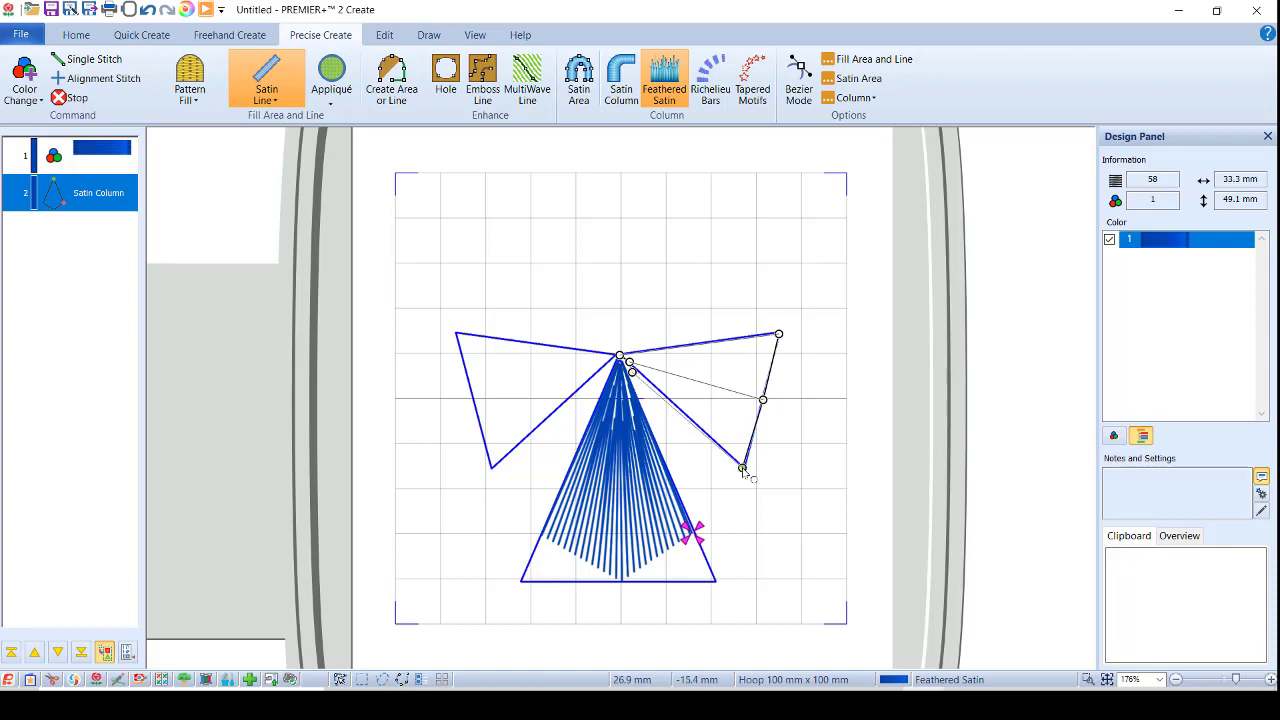
{"action": "double_click", "coordinate": [743, 470]}
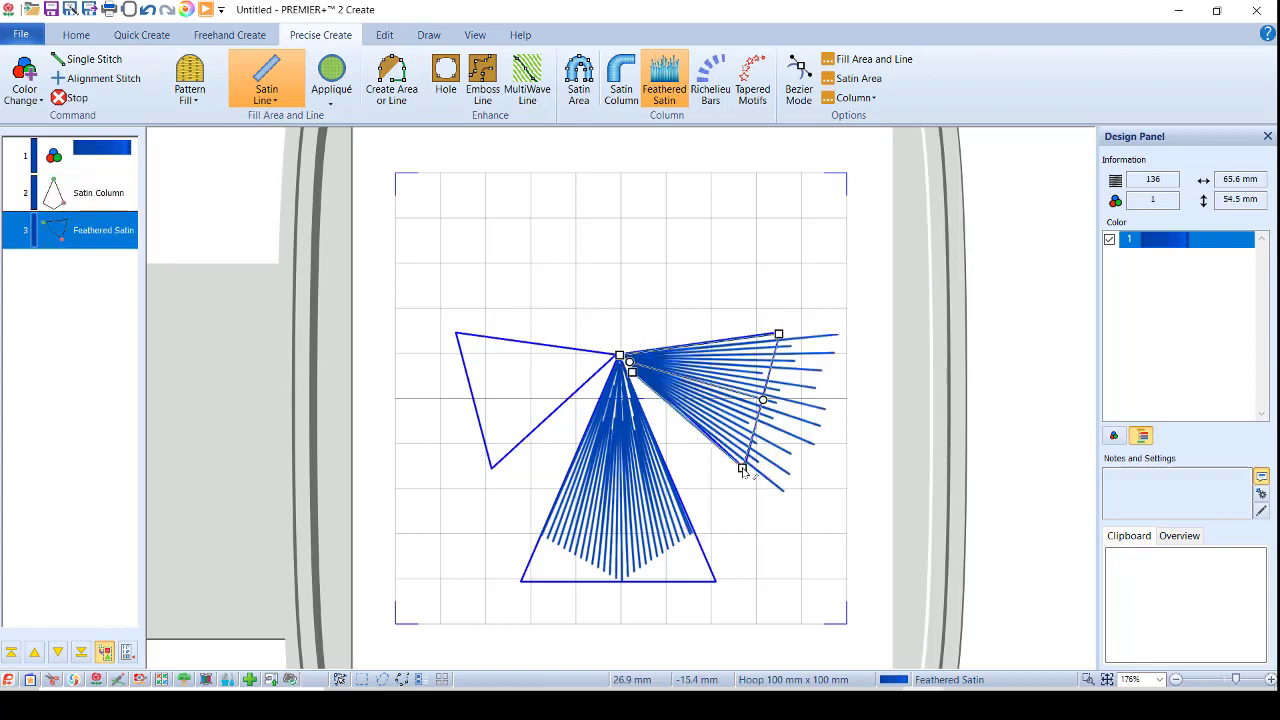
- Reshape the right wing's Feathered Satin by pulling its lower inner point to the apex and its outer points slightly inside the wing's edge
{"action": "left_click_drag", "start_coordinate": [631, 371], "coordinate": [634, 361]}
{"action": "left_click_drag", "start_coordinate": [782, 337], "coordinate": [758, 337]}
{"action": "left_click_drag", "start_coordinate": [763, 399], "coordinate": [752, 394]}
{"action": "left_click_drag", "start_coordinate": [742, 468], "coordinate": [736, 458]}
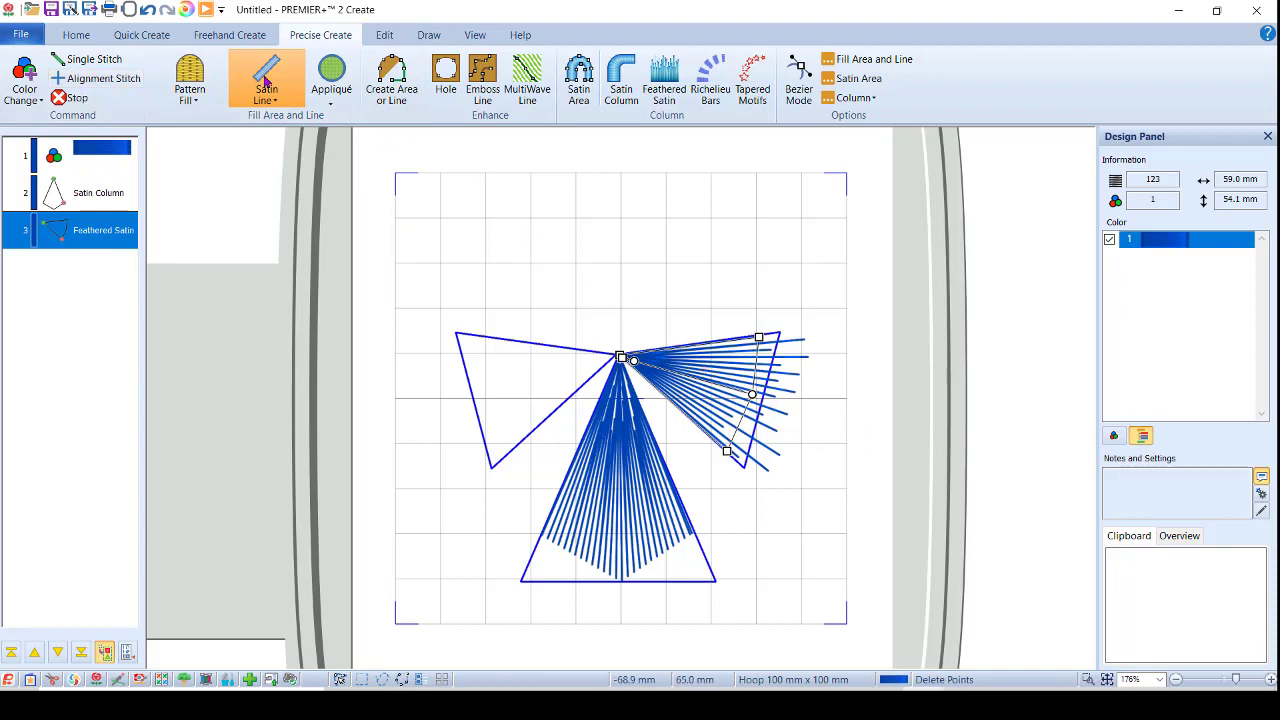
- Duplicate the right wing's Feathered Satin, mirror the copy horizontally and place it over the left wing triangle with its apex at the centre
{"action": "left_click", "coordinate": [76, 35]}
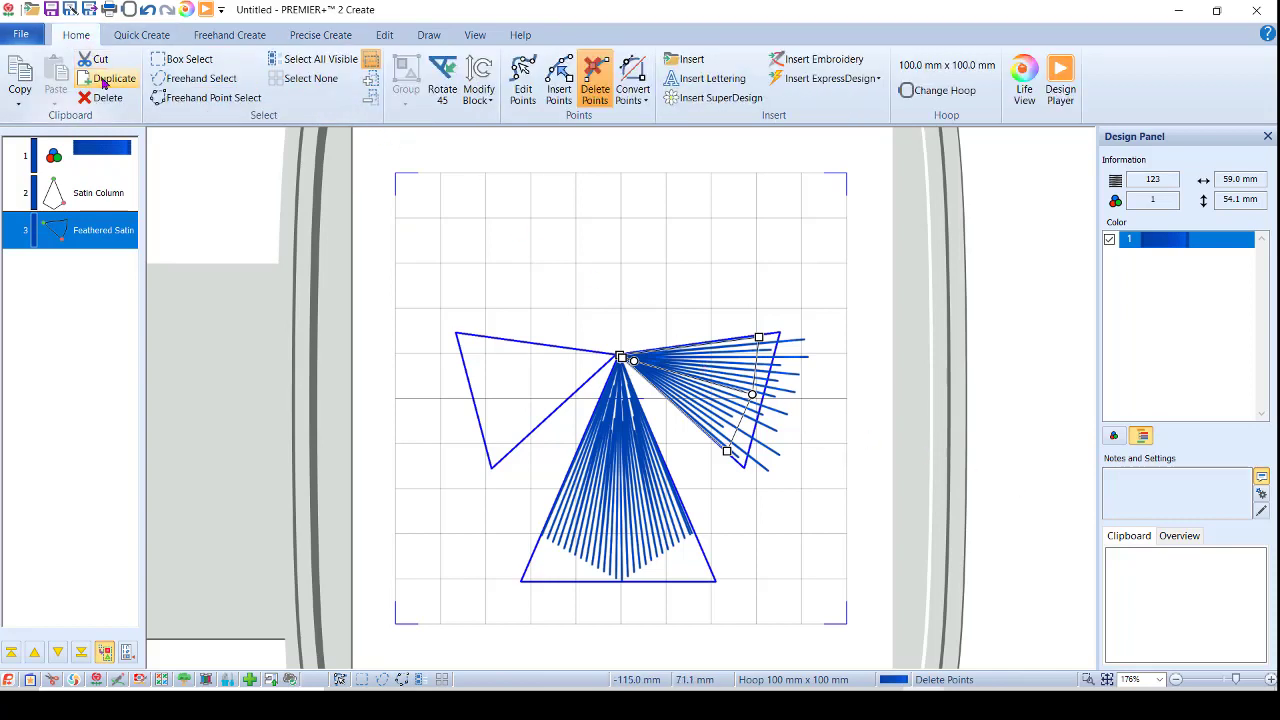
{"action": "left_click", "coordinate": [105, 80]}
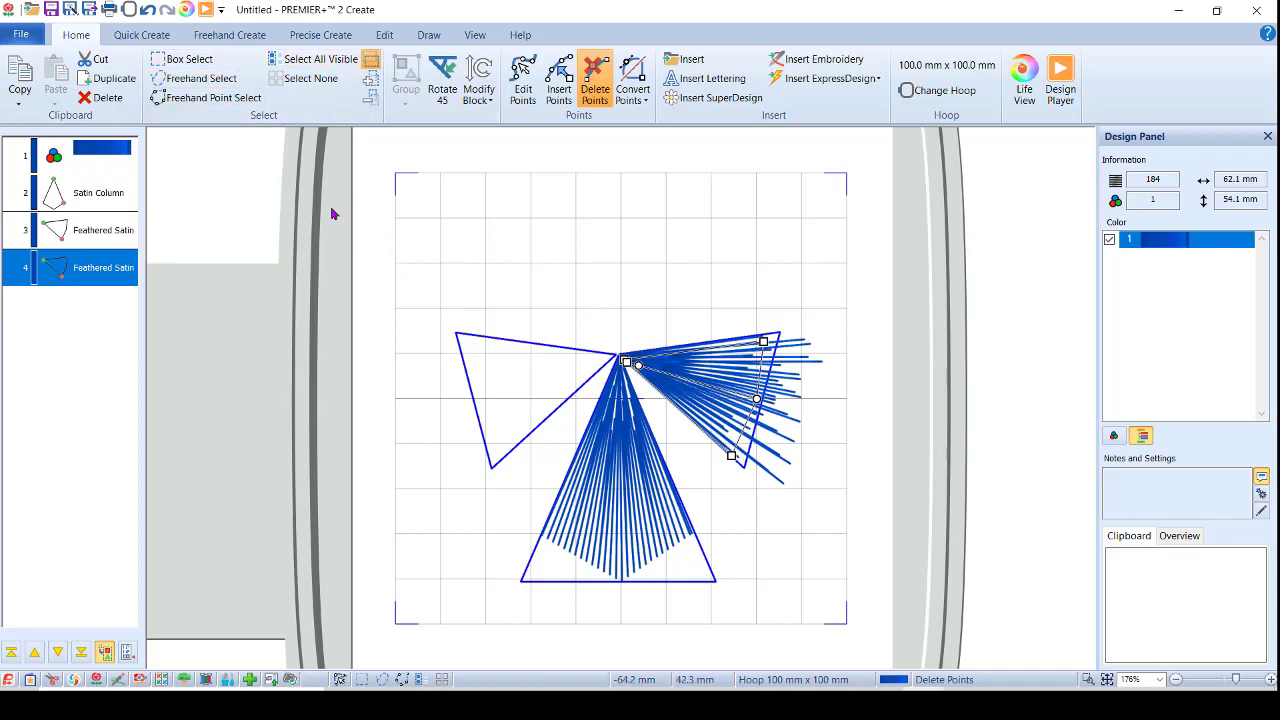
{"action": "left_click", "coordinate": [183, 59]}
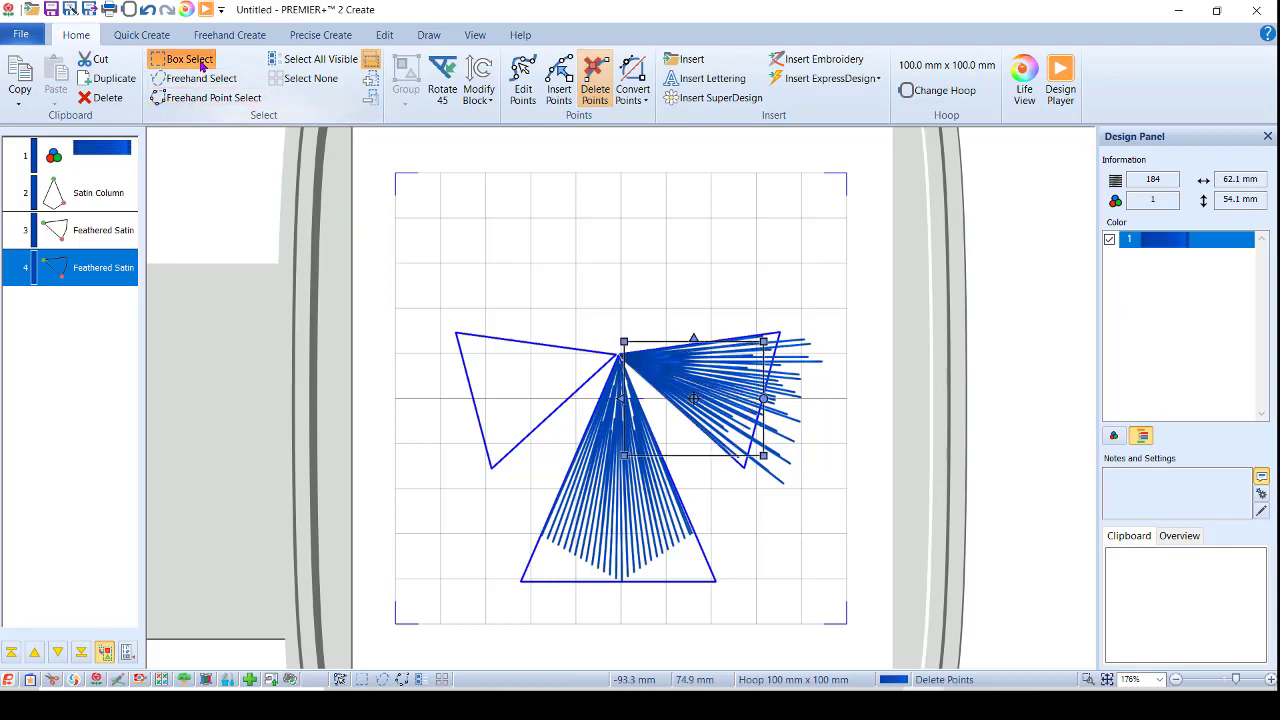
{"action": "left_click_drag", "start_coordinate": [705, 388], "coordinate": [609, 378]}
{"action": "left_click_drag", "start_coordinate": [503, 368], "coordinate": [545, 365]}
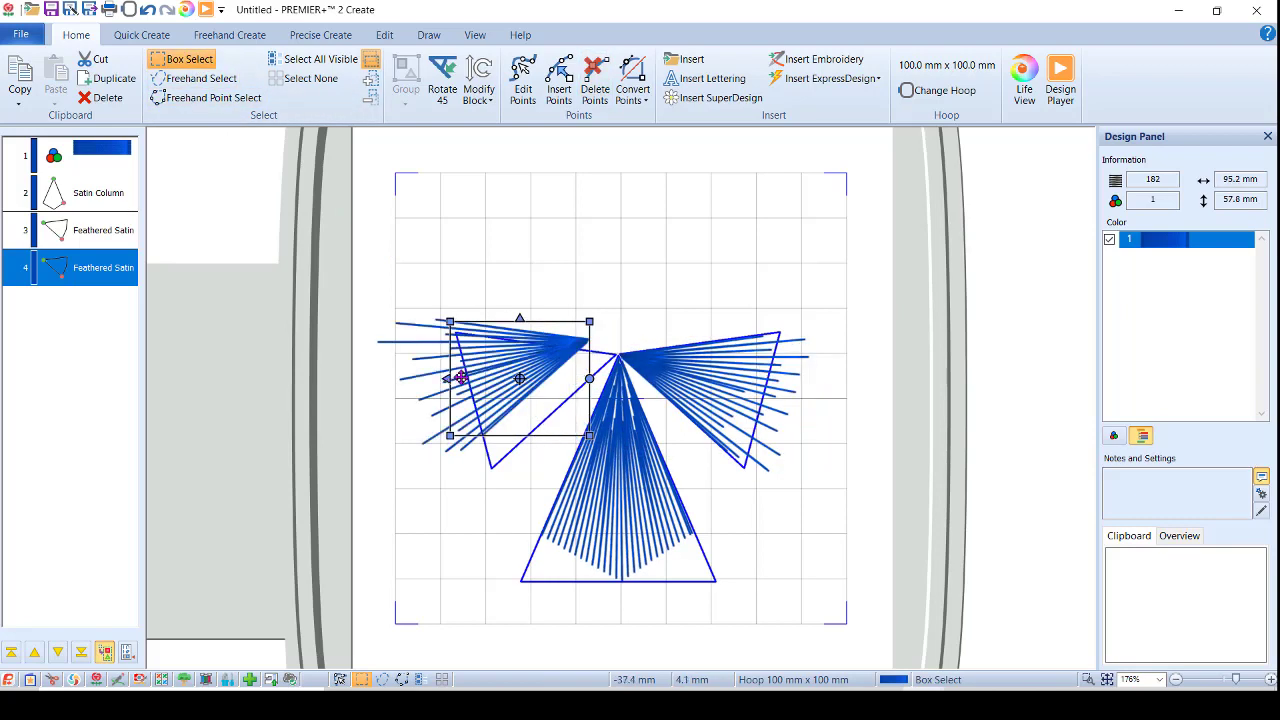
{"action": "left_click_drag", "start_coordinate": [552, 373], "coordinate": [578, 388]}
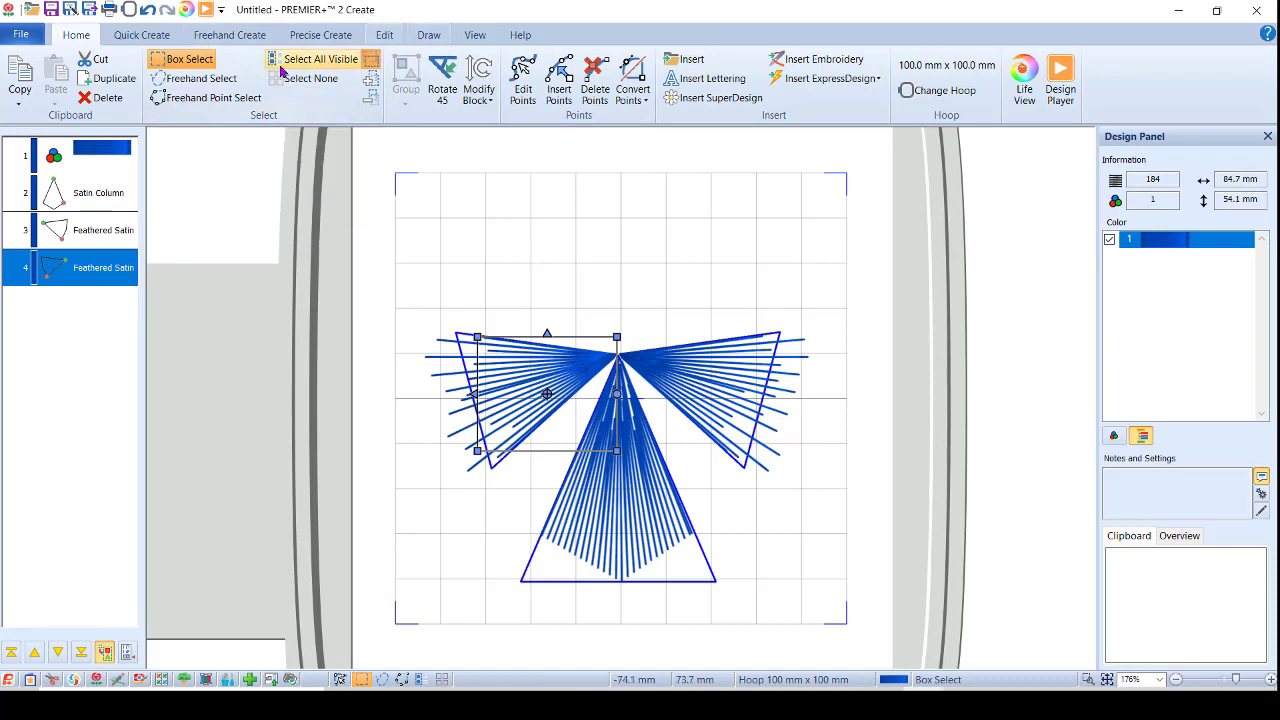
- Draw a closed Double Stitch outline as a head above the point where the wings meet, and adjust its points to round it
{"action": "left_click", "coordinate": [335, 38]}
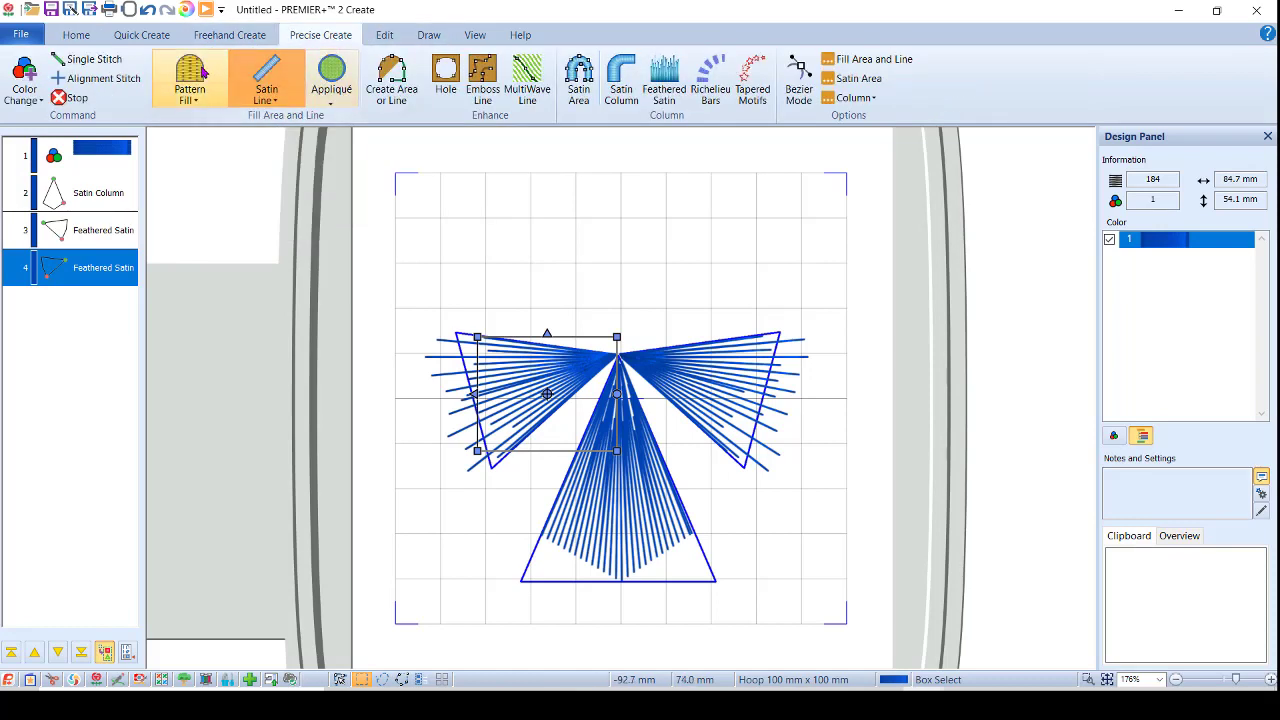
{"action": "left_click", "coordinate": [267, 100]}
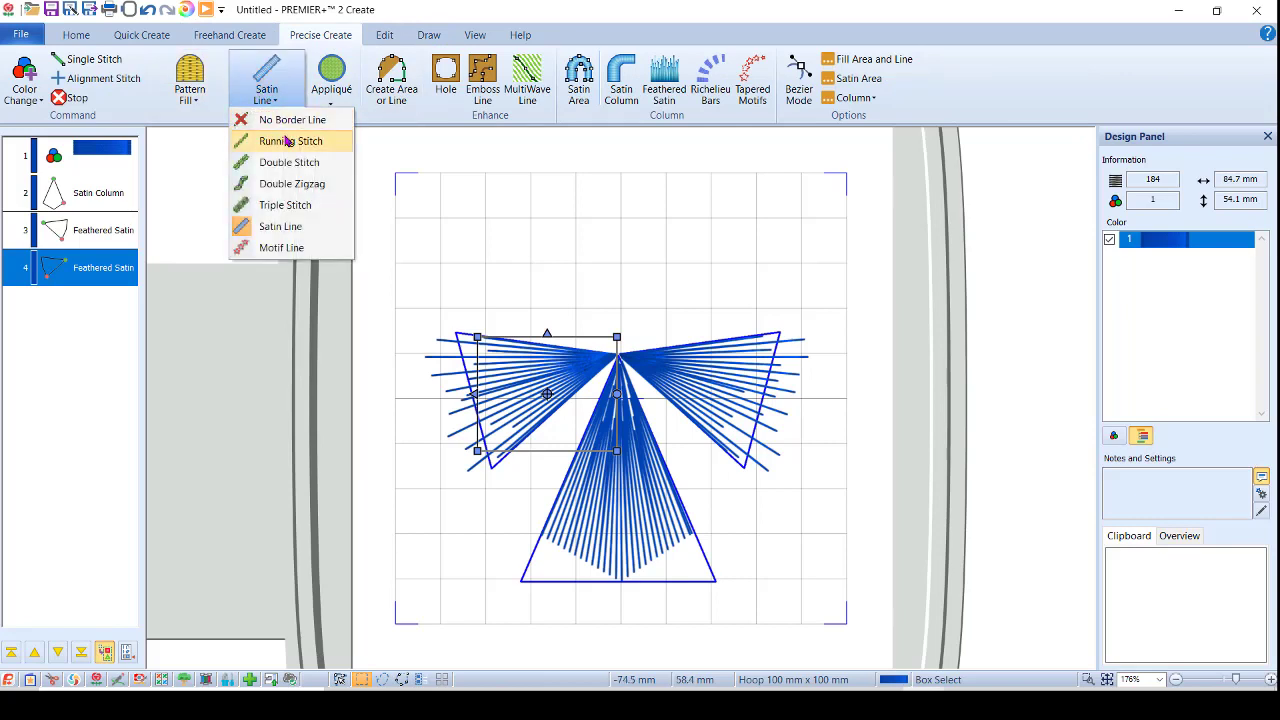
{"action": "left_click", "coordinate": [297, 163]}
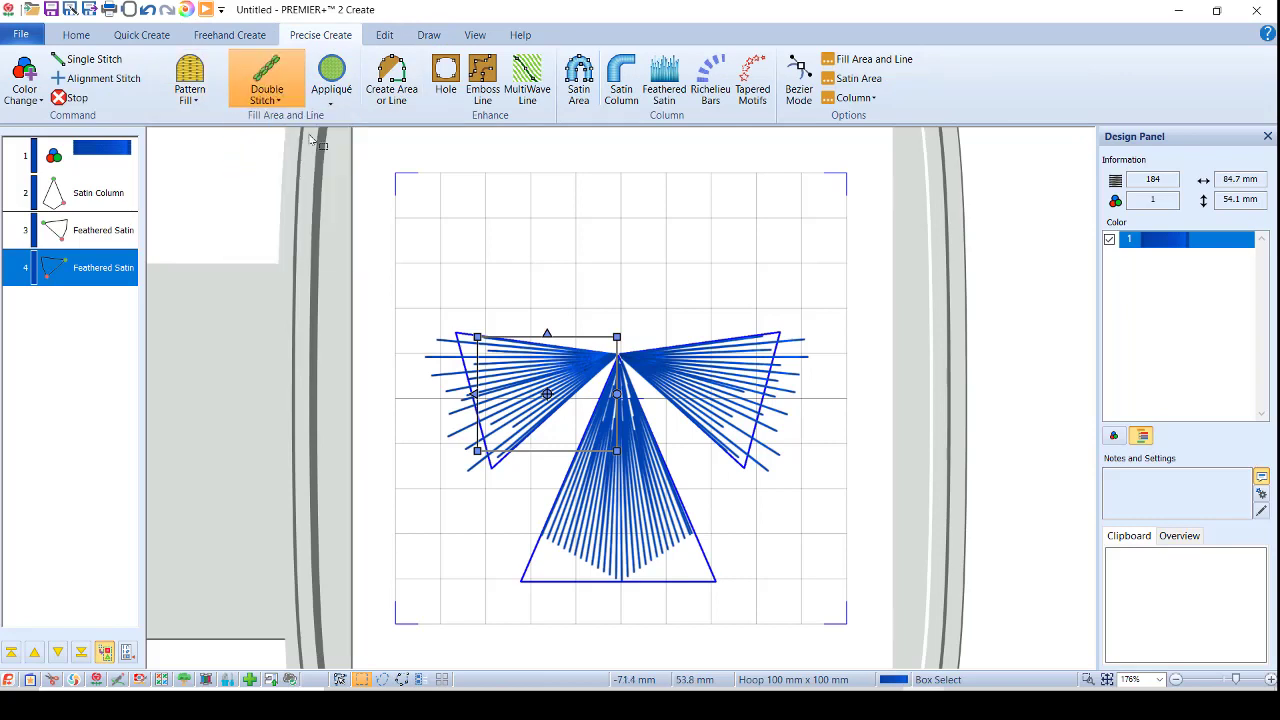
{"action": "left_click", "coordinate": [392, 100]}
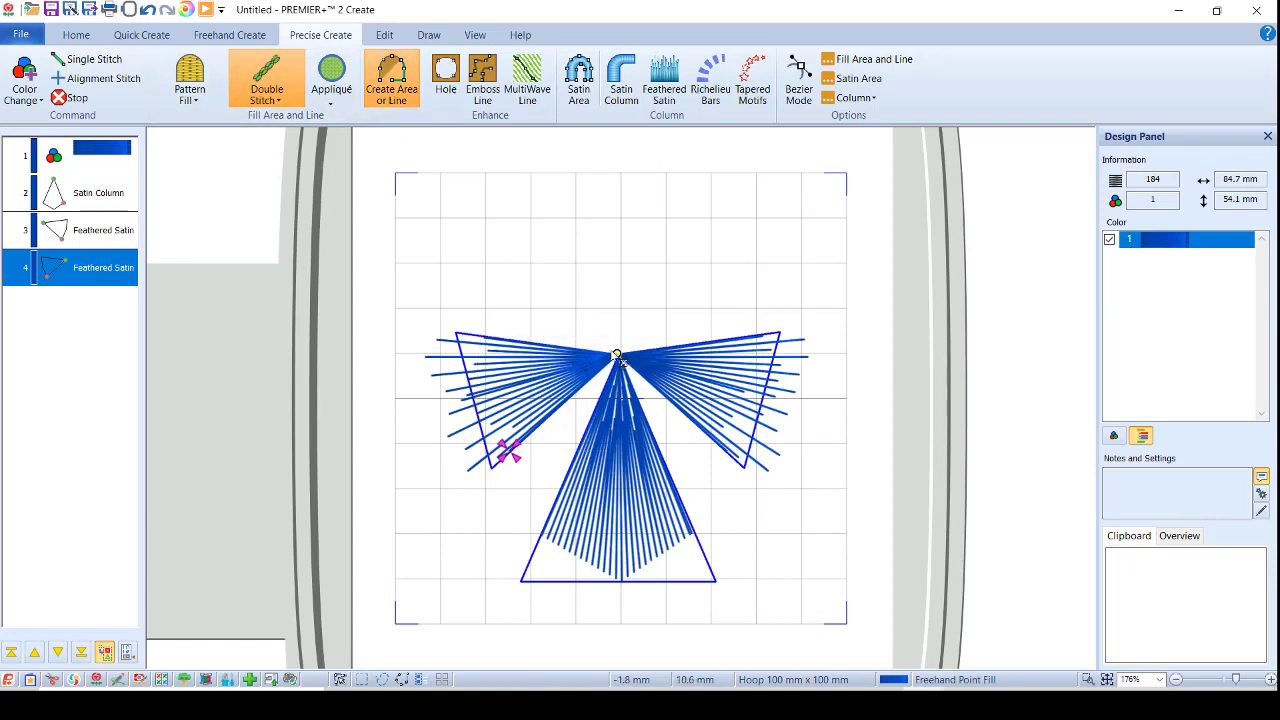
{"action": "left_click", "coordinate": [593, 340]}
{"action": "left_click", "coordinate": [593, 315]}
{"action": "left_click", "coordinate": [602, 292]}
{"action": "left_click", "coordinate": [622, 293]}
{"action": "left_click", "coordinate": [642, 310]}
{"action": "left_click", "coordinate": [636, 331]}
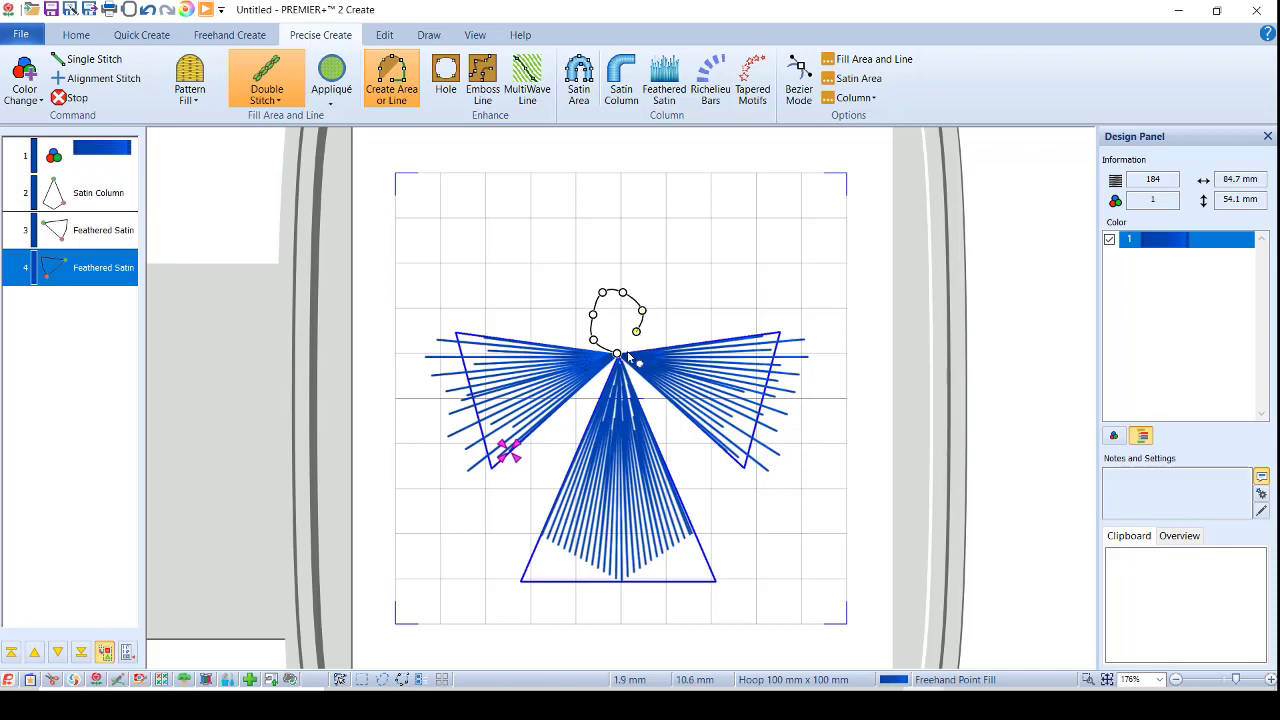
{"action": "double_click", "coordinate": [630, 360]}
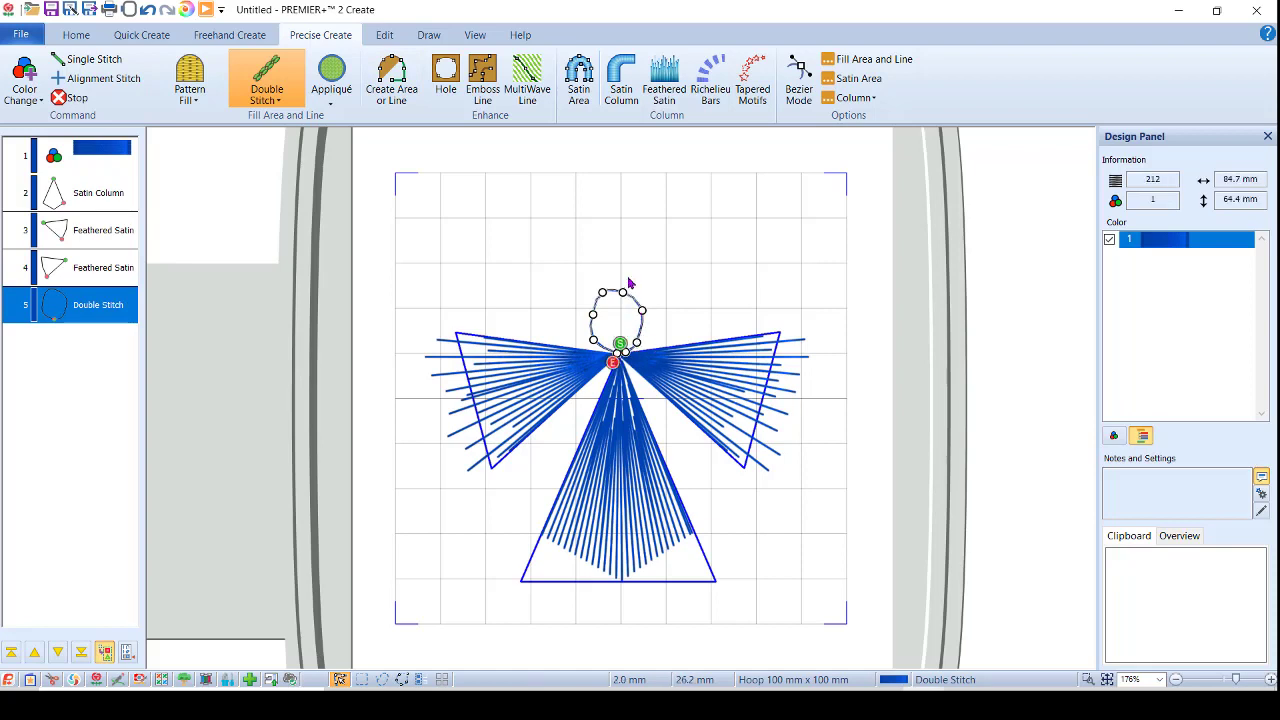
{"action": "left_click_drag", "start_coordinate": [622, 292], "coordinate": [656, 325]}
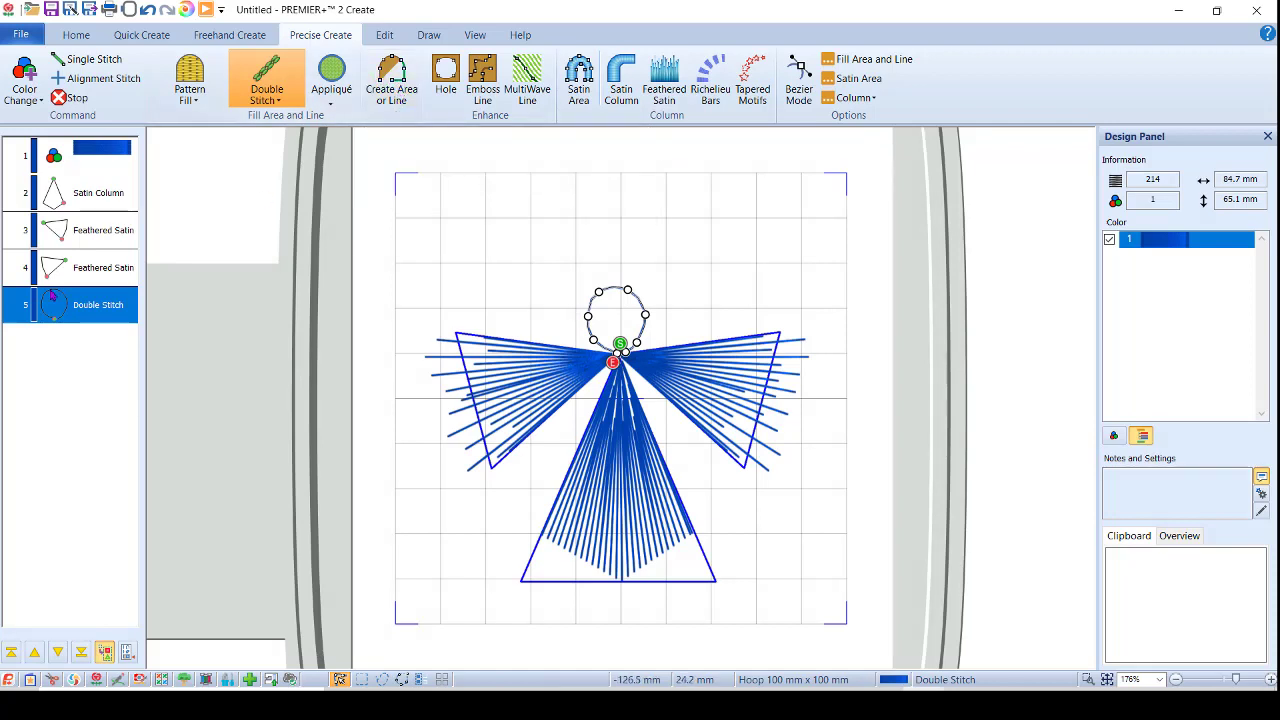
- Insert a color change to Robison-Anton Rayon 40 thread 2501 Petal Pink after the left wing, so the head outline uses it
{"action": "left_click", "coordinate": [102, 285]}
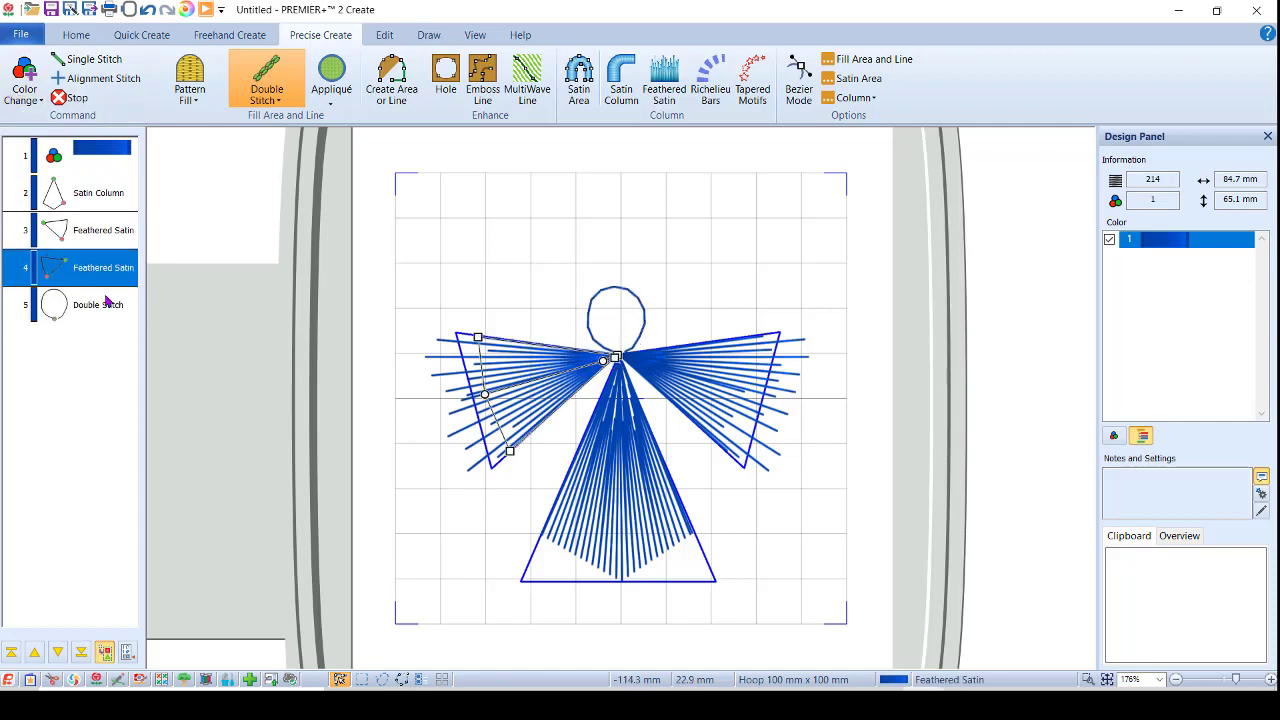
{"action": "right_click", "coordinate": [108, 268]}
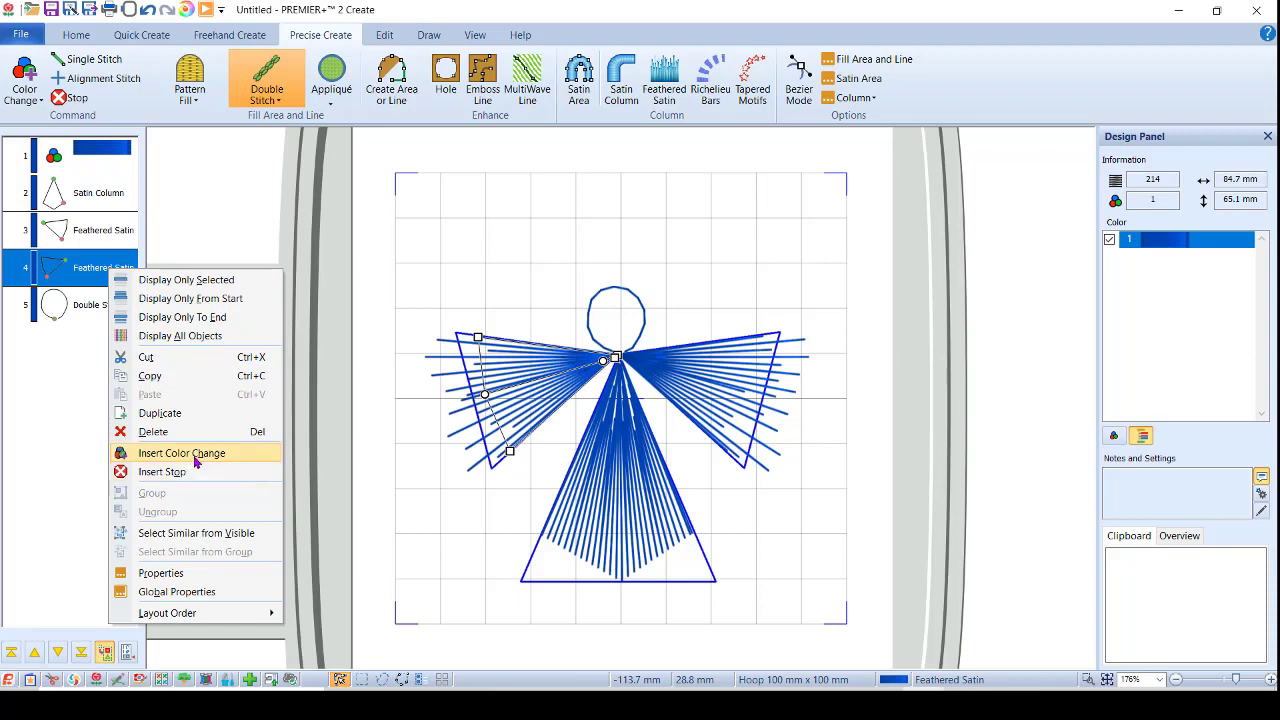
{"action": "left_click", "coordinate": [195, 460]}
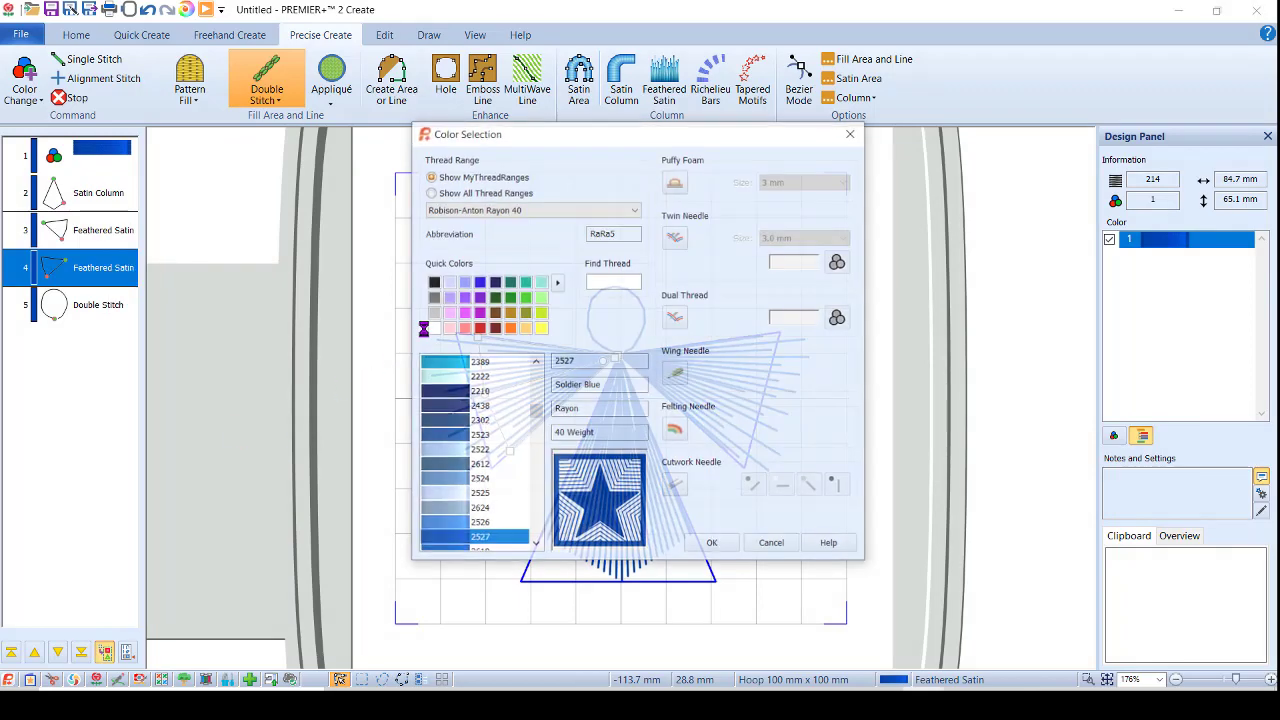
{"action": "left_click", "coordinate": [449, 328]}
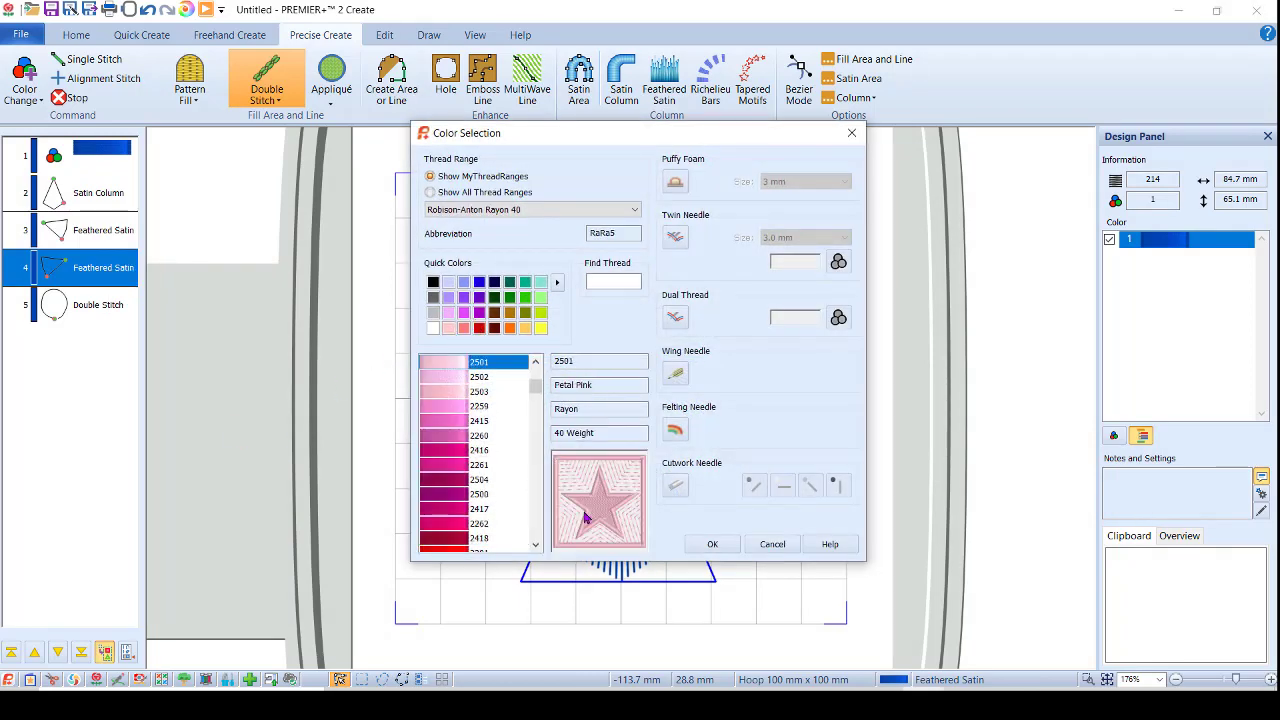
{"action": "left_click", "coordinate": [712, 544]}
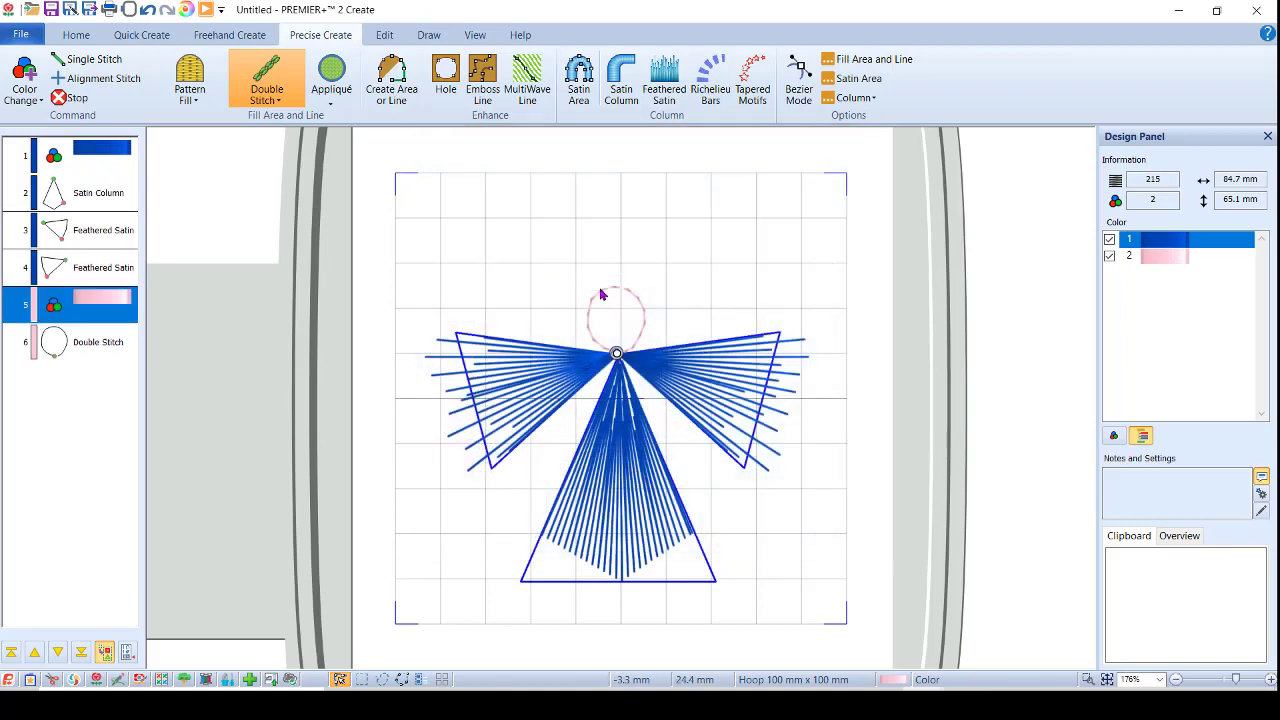
- Add a color change to Robison-Anton Rayon 40 thread 2606 TH Gold after the head outline
{"action": "left_click", "coordinate": [102, 346]}
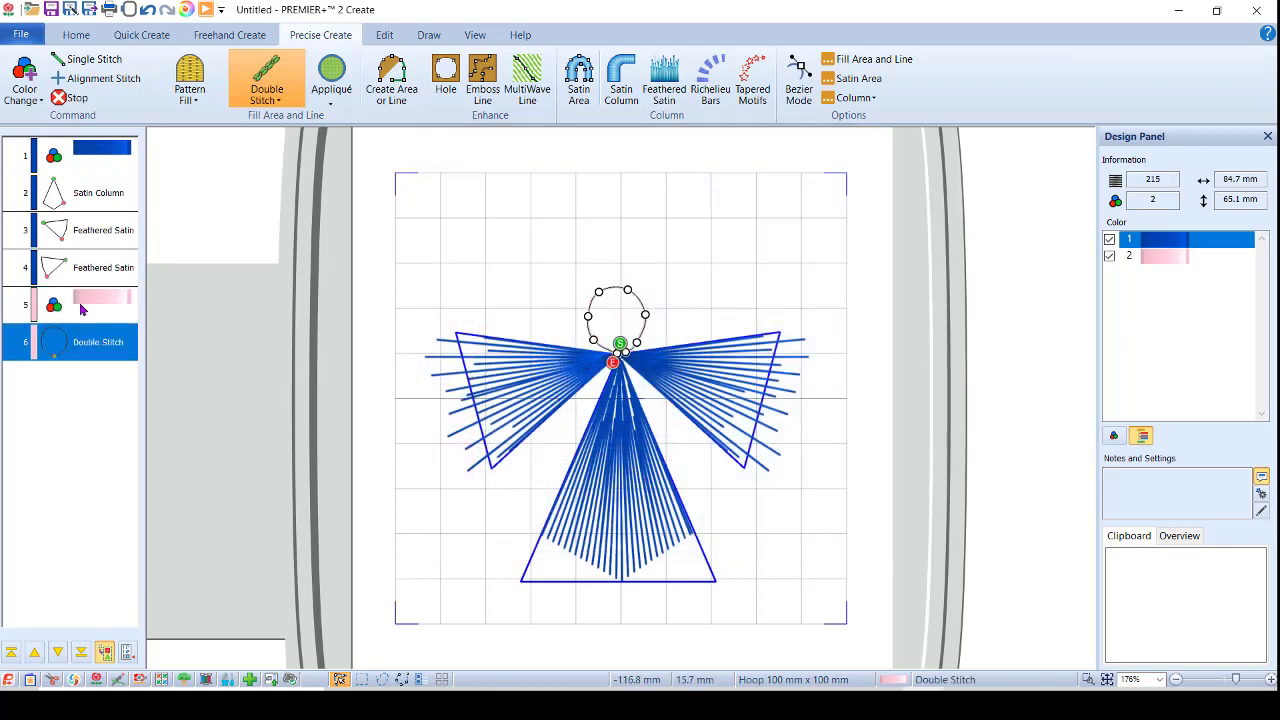
{"action": "left_click", "coordinate": [24, 74]}
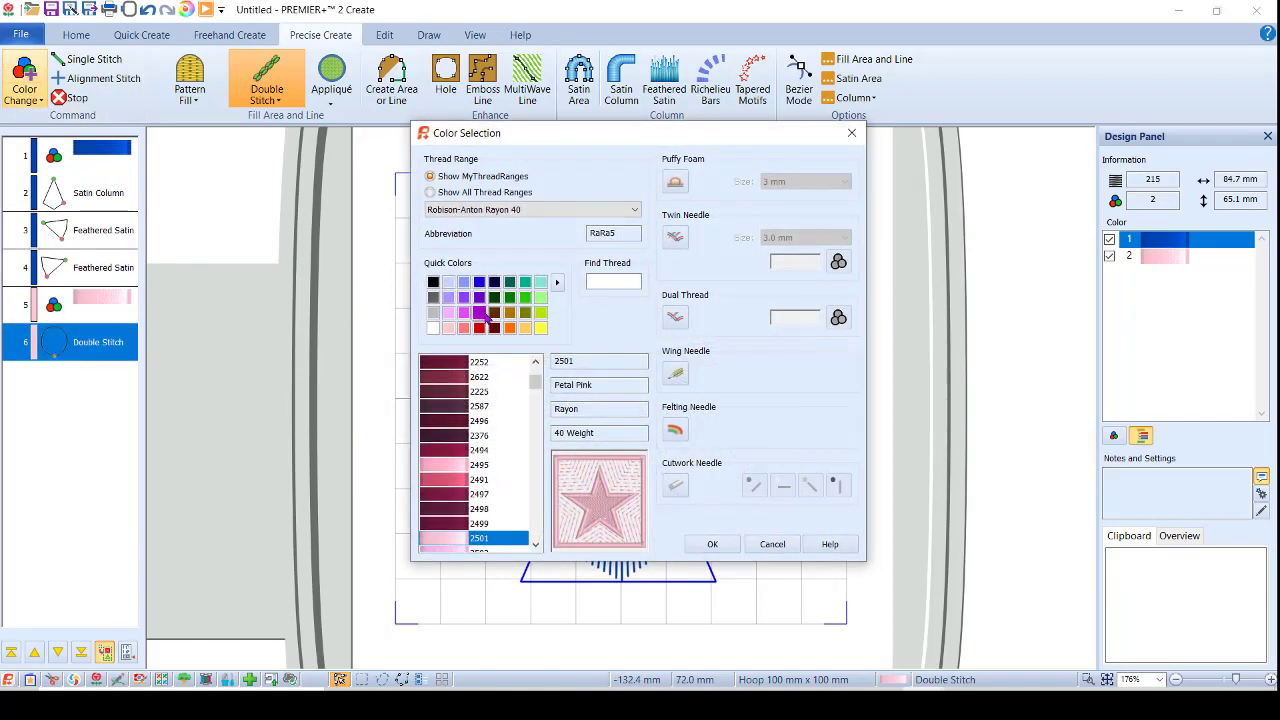
{"action": "left_click", "coordinate": [525, 328]}
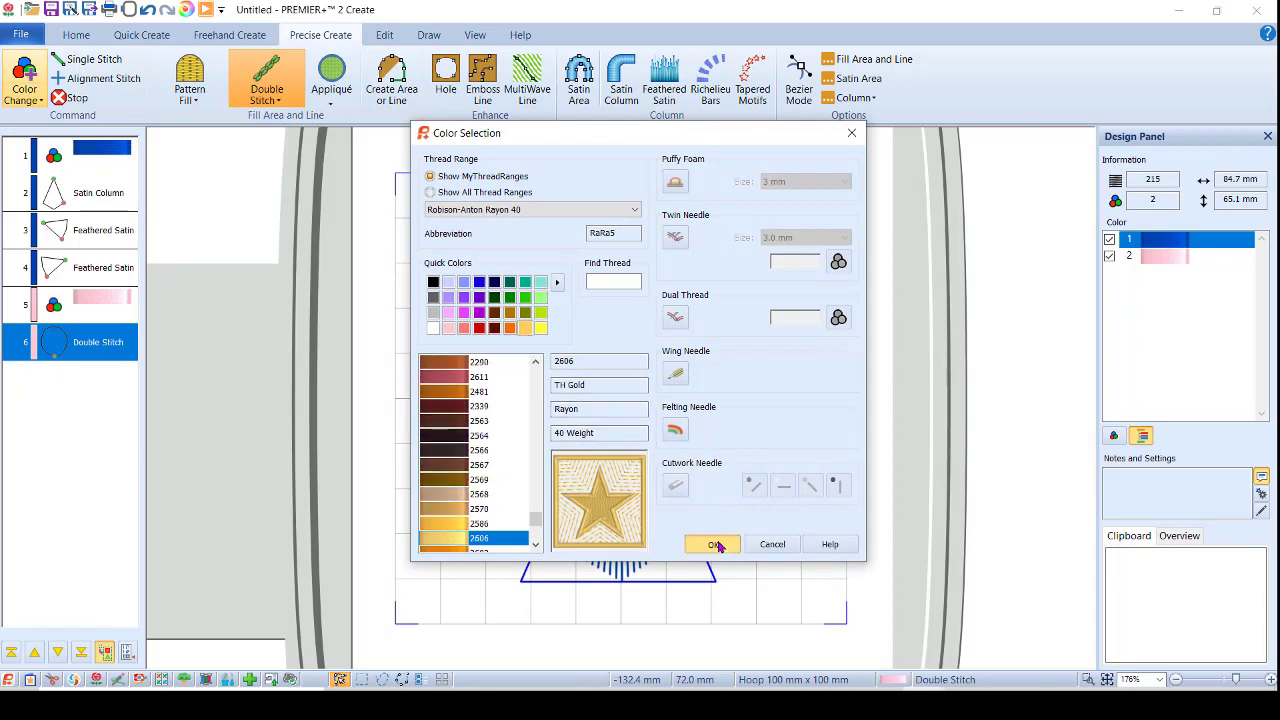
{"action": "left_click", "coordinate": [716, 545]}
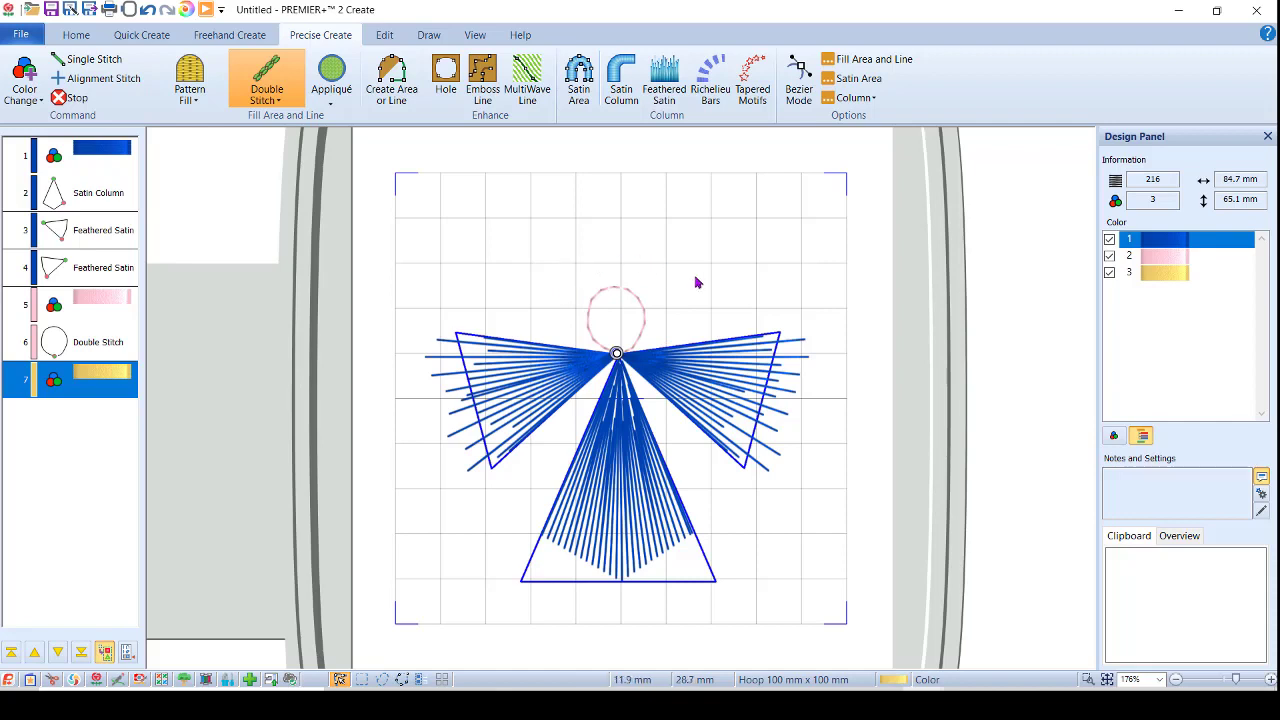
- Draw a curved Satin Column as gold hair, arching over the head from its left side to its right side
{"action": "left_click", "coordinate": [622, 95]}
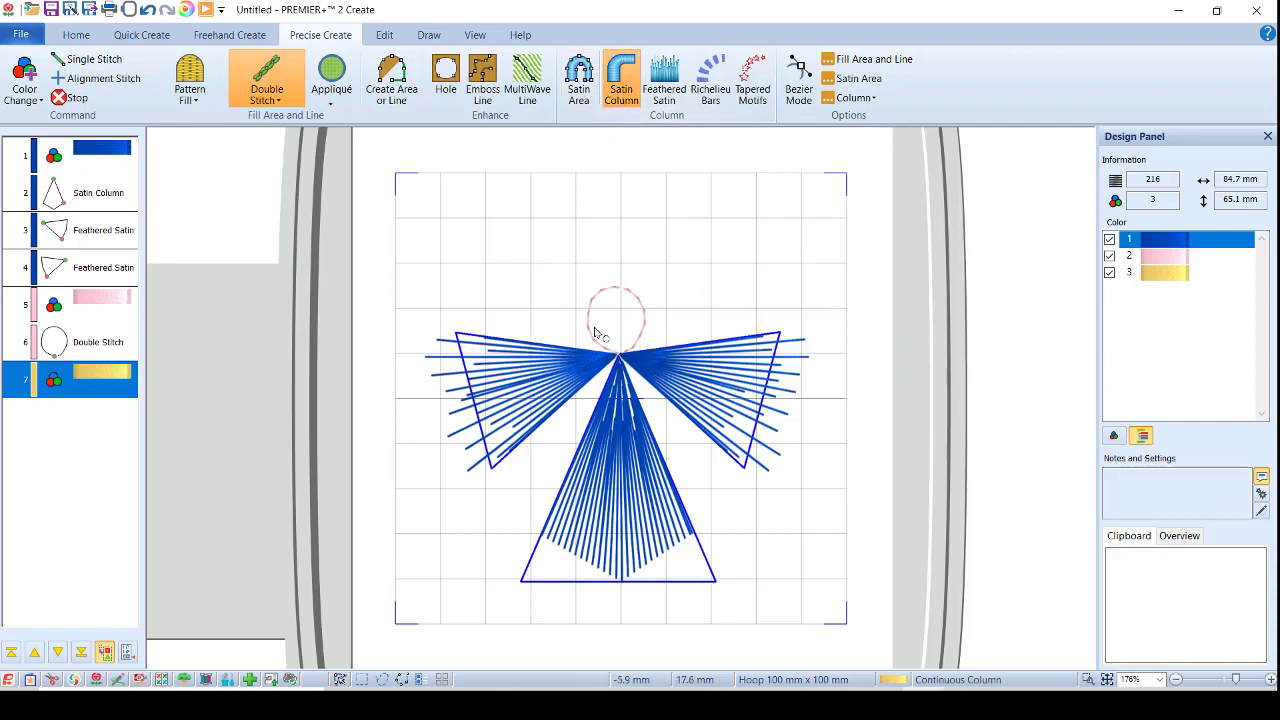
{"action": "left_click", "coordinate": [570, 282]}
{"action": "left_click", "coordinate": [582, 258]}
{"action": "left_click", "coordinate": [610, 276]}
{"action": "left_click", "coordinate": [616, 252]}
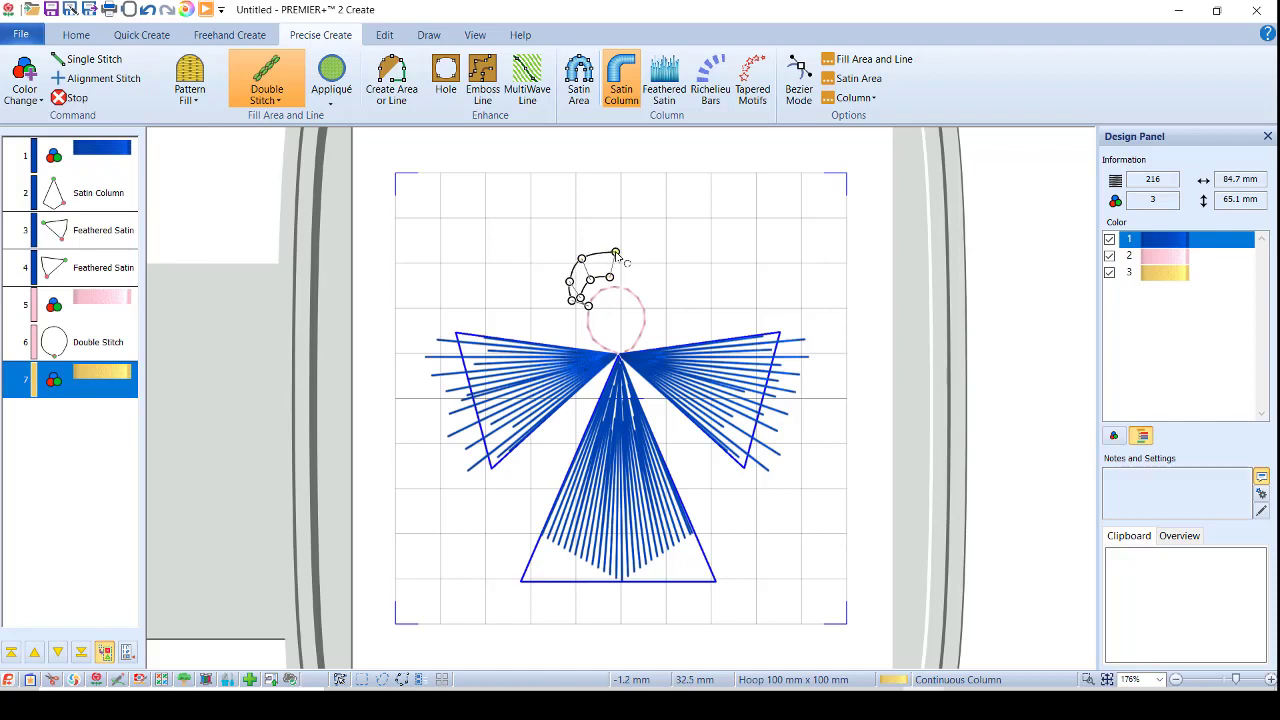
{"action": "left_click", "coordinate": [624, 273]}
{"action": "left_click", "coordinate": [638, 262]}
{"action": "left_click", "coordinate": [636, 284]}
{"action": "left_click", "coordinate": [652, 284]}
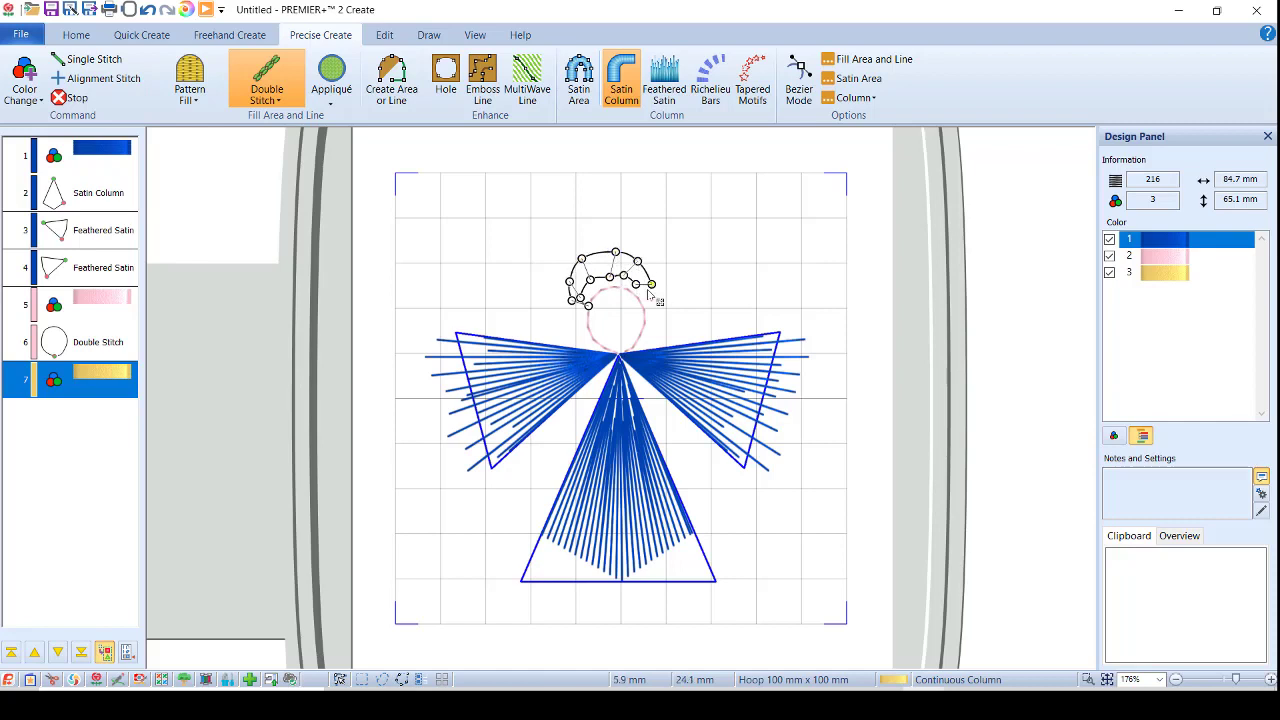
{"action": "left_click", "coordinate": [646, 296]}
{"action": "left_click", "coordinate": [657, 300]}
{"action": "left_click", "coordinate": [655, 316]}
{"action": "right_click", "coordinate": [657, 319]}
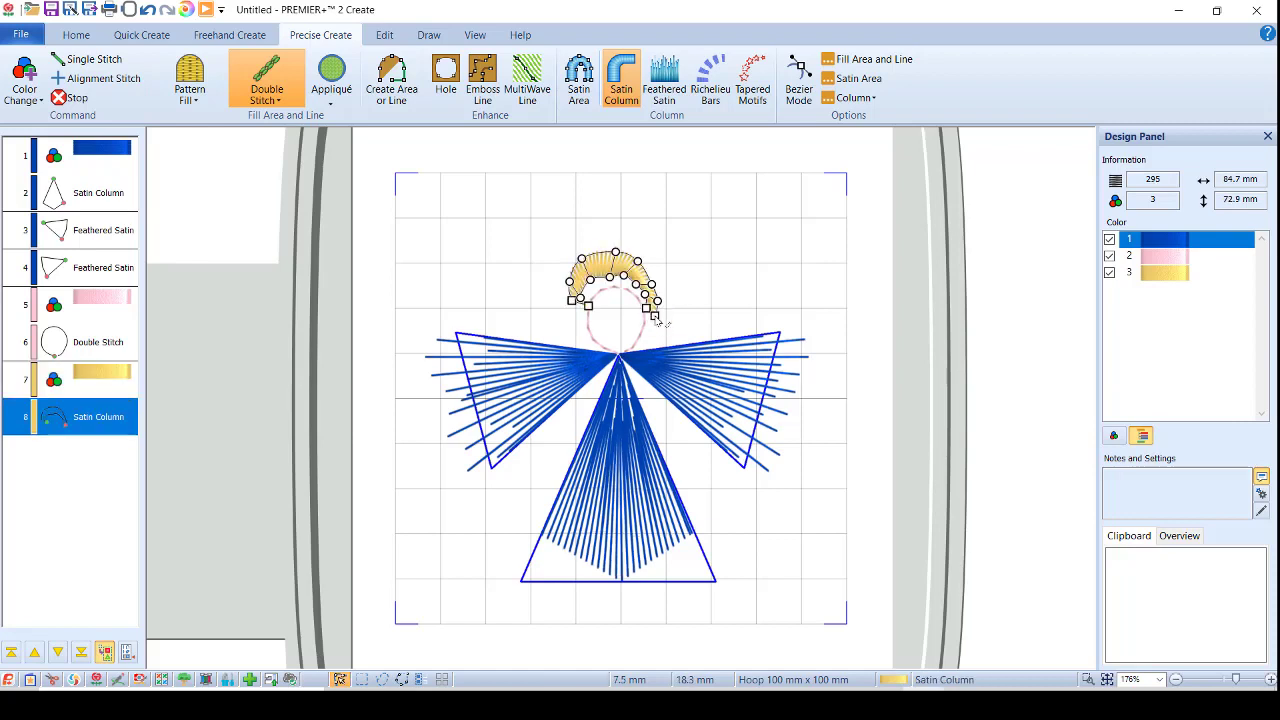
- Move the gold hair column's points at its crown and both ends to narrow and smooth the arch over the head
{"action": "mouse_move", "coordinate": [581, 299]}
{"action": "left_mouse_down"}
{"action": "mouse_move", "coordinate": [585, 314]}
{"action": "mouse_move", "coordinate": [565, 291]}
{"action": "mouse_move", "coordinate": [581, 263]}
{"action": "mouse_move", "coordinate": [569, 299]}
{"action": "left_mouse_up"}
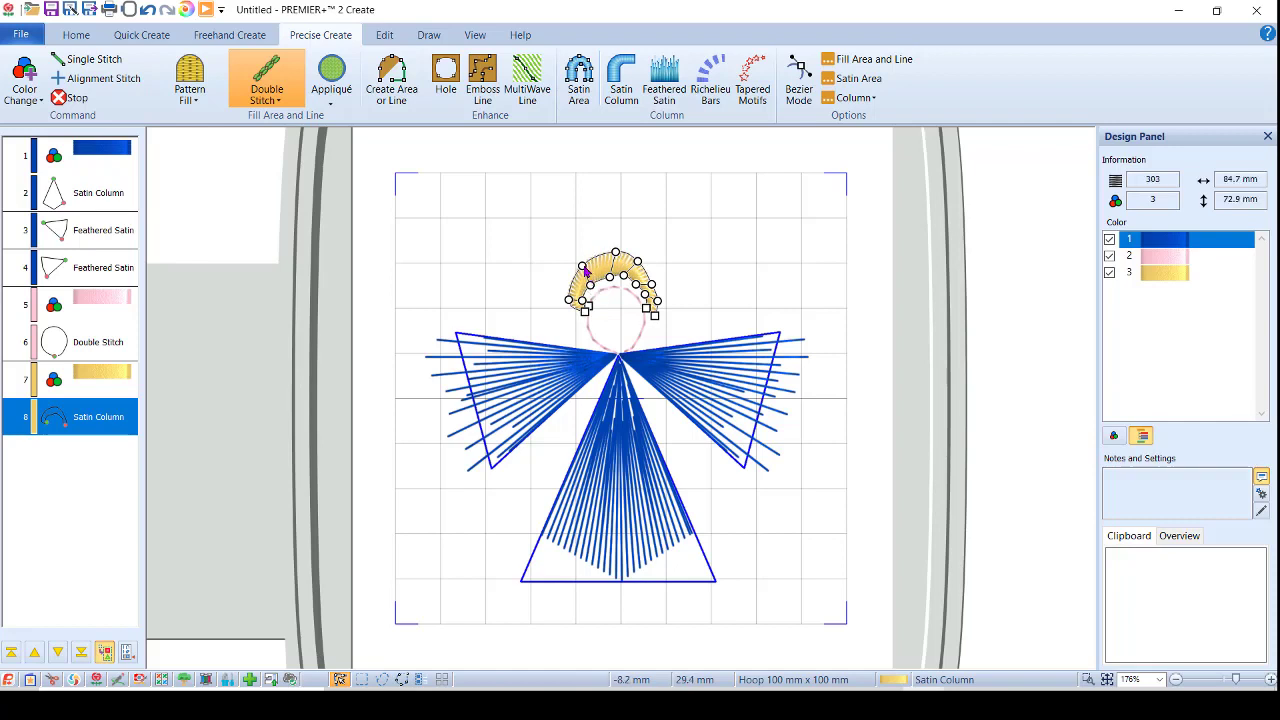
{"action": "left_click_drag", "start_coordinate": [585, 270], "coordinate": [607, 257]}
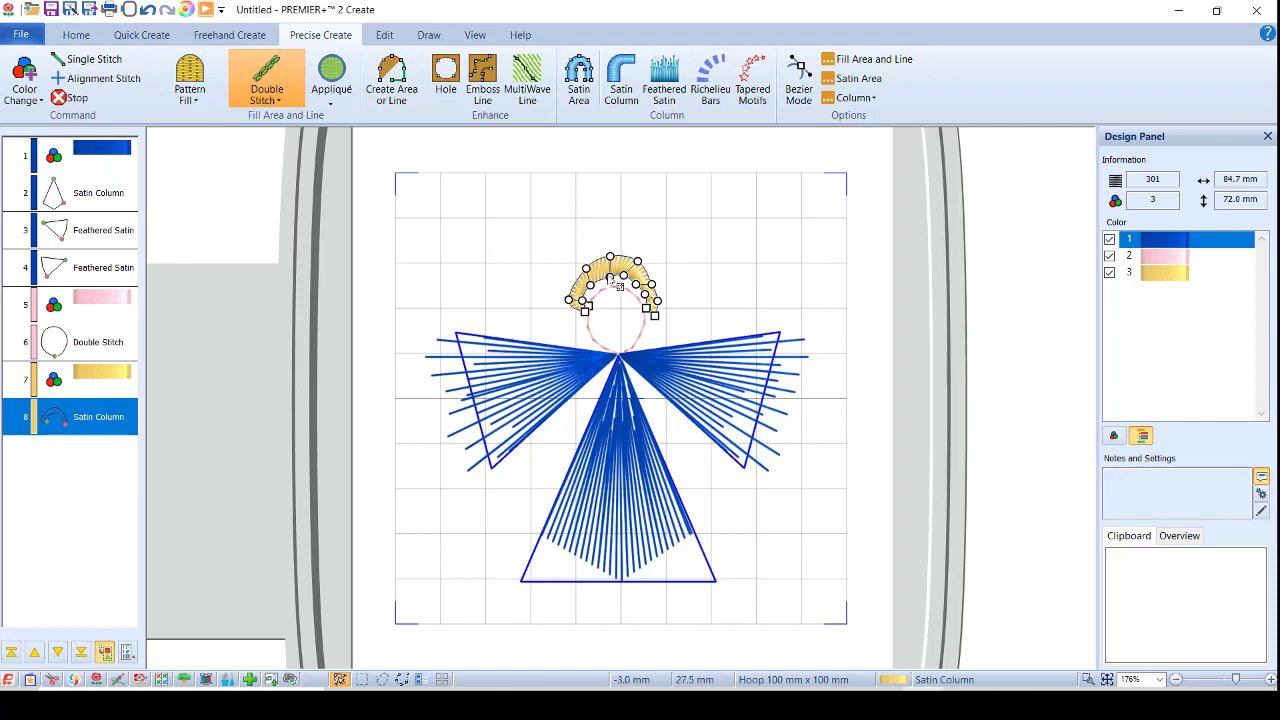
{"action": "left_click_drag", "start_coordinate": [590, 286], "coordinate": [578, 298]}
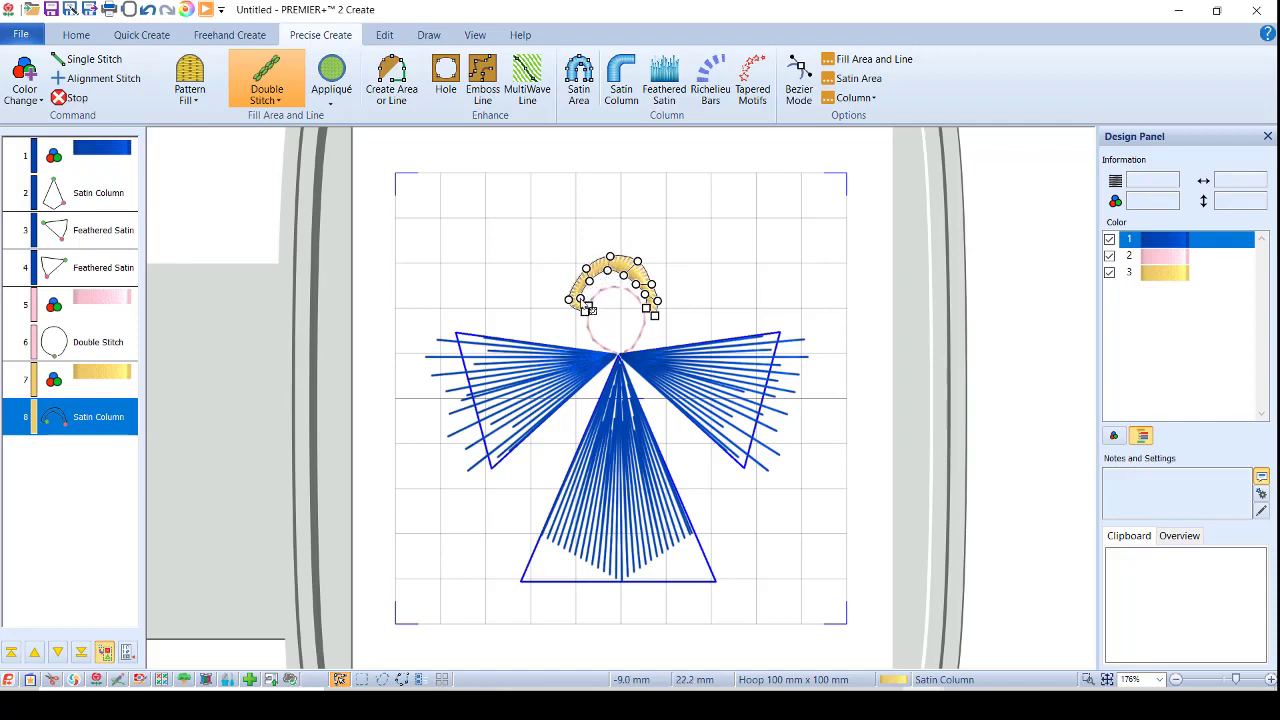
{"action": "left_click", "coordinate": [635, 285]}
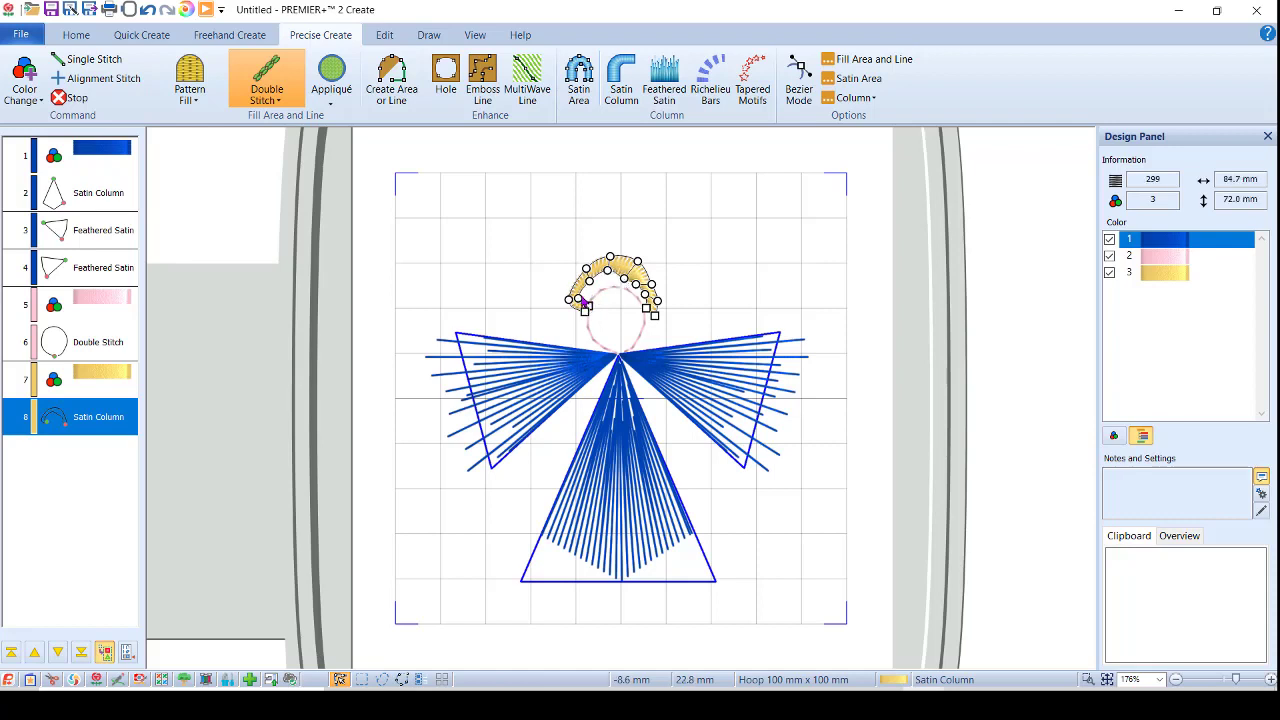
{"action": "left_click_drag", "start_coordinate": [577, 302], "coordinate": [585, 310]}
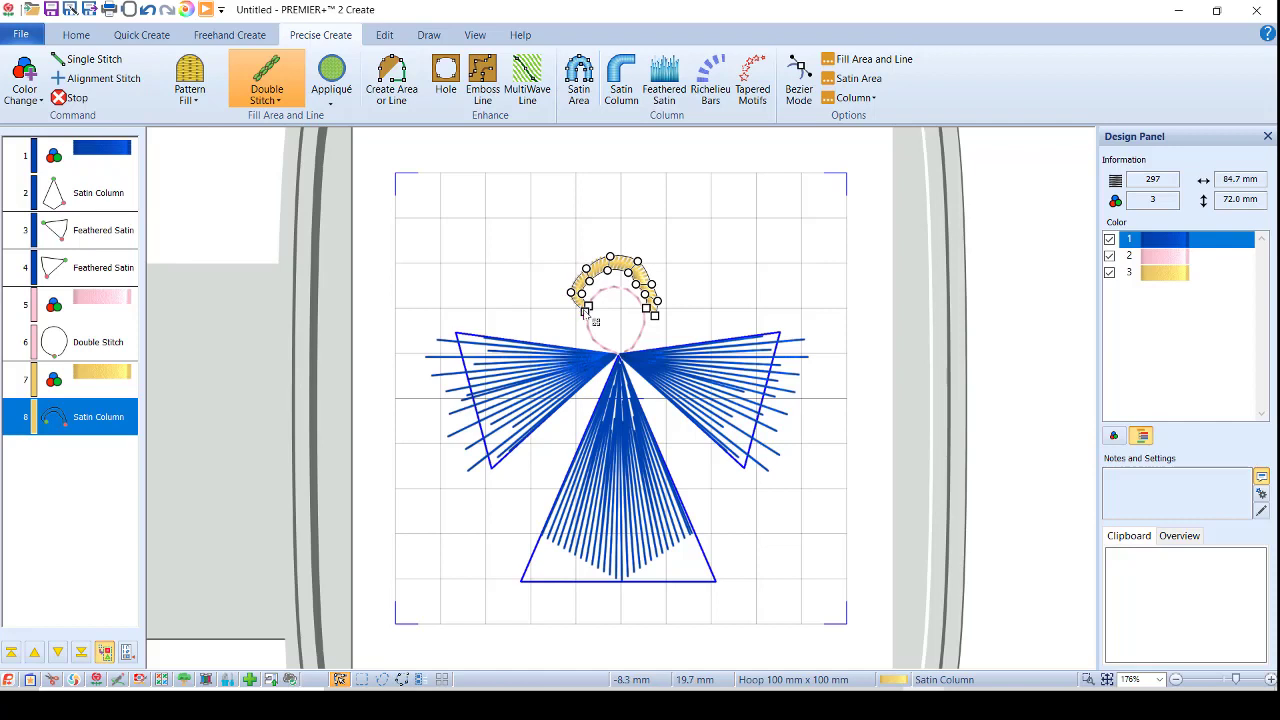
{"action": "left_click_drag", "start_coordinate": [585, 311], "coordinate": [583, 305]}
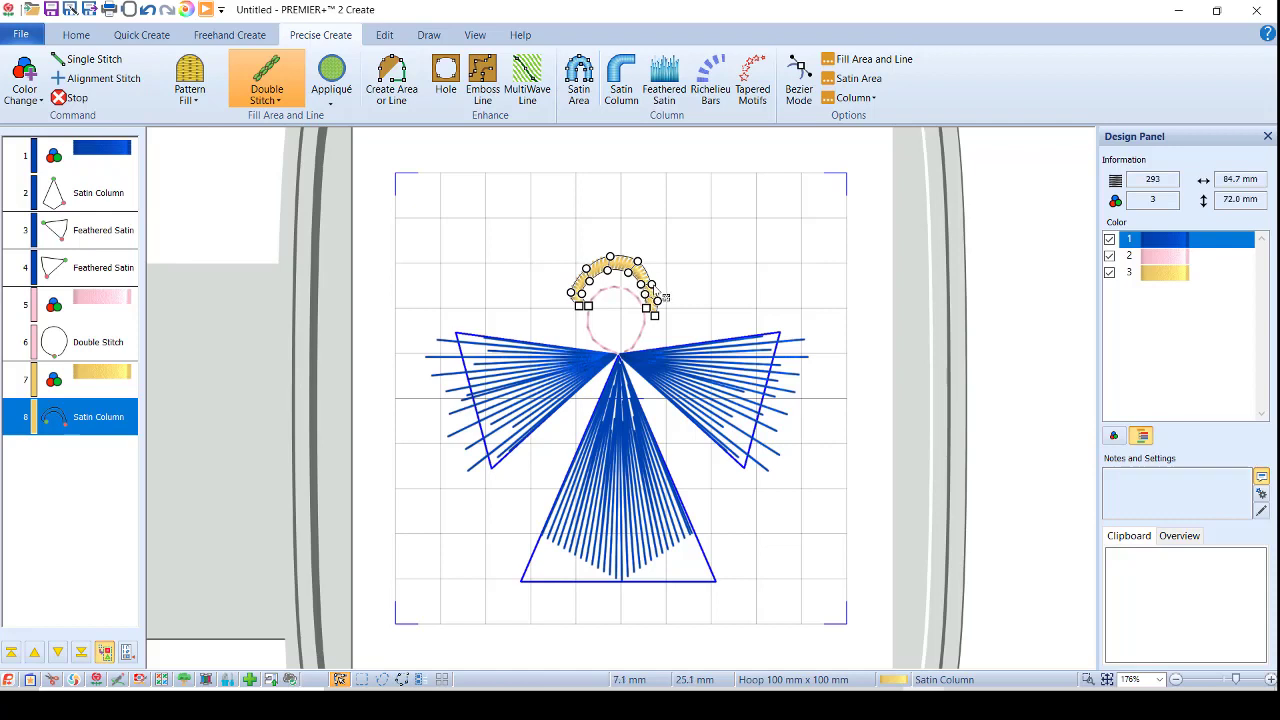
{"action": "left_click_drag", "start_coordinate": [653, 317], "coordinate": [653, 290]}
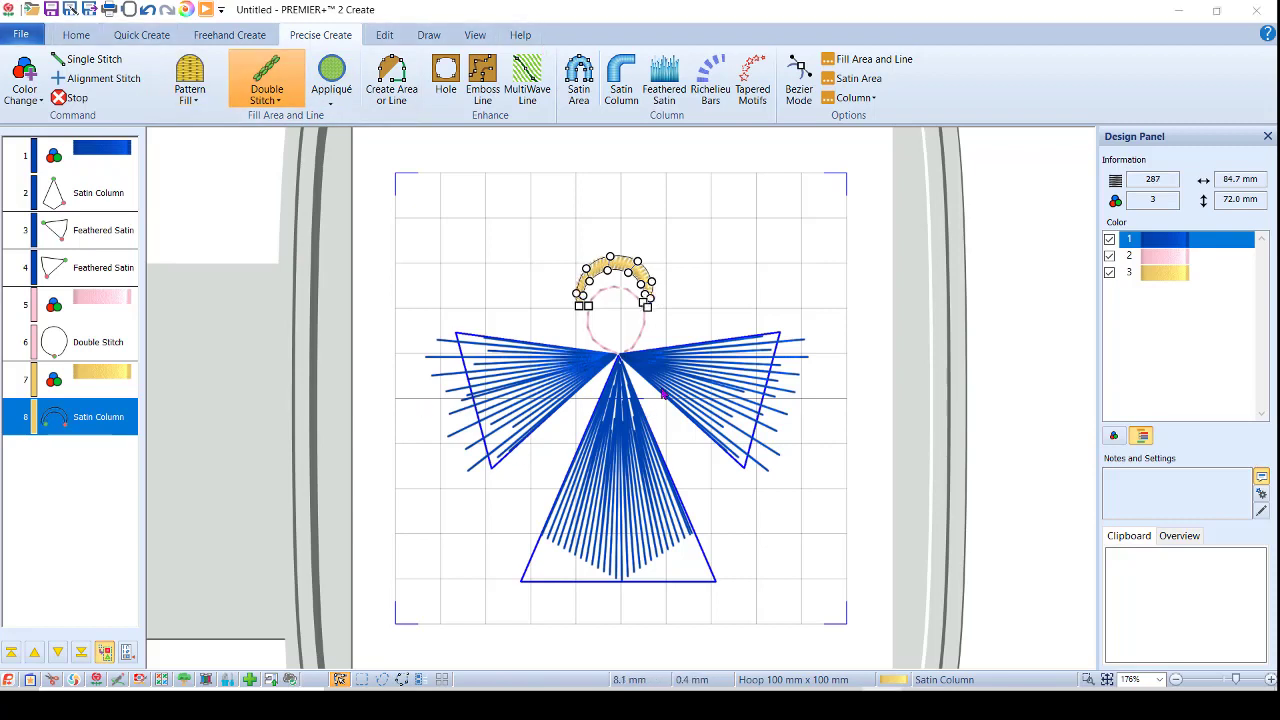
- Adjust the hair column's upper outer point and left end point, and preview the design in the Design Player
{"action": "left_click_drag", "start_coordinate": [586, 273], "coordinate": [603, 259]}
{"action": "double_click", "coordinate": [620, 272]}
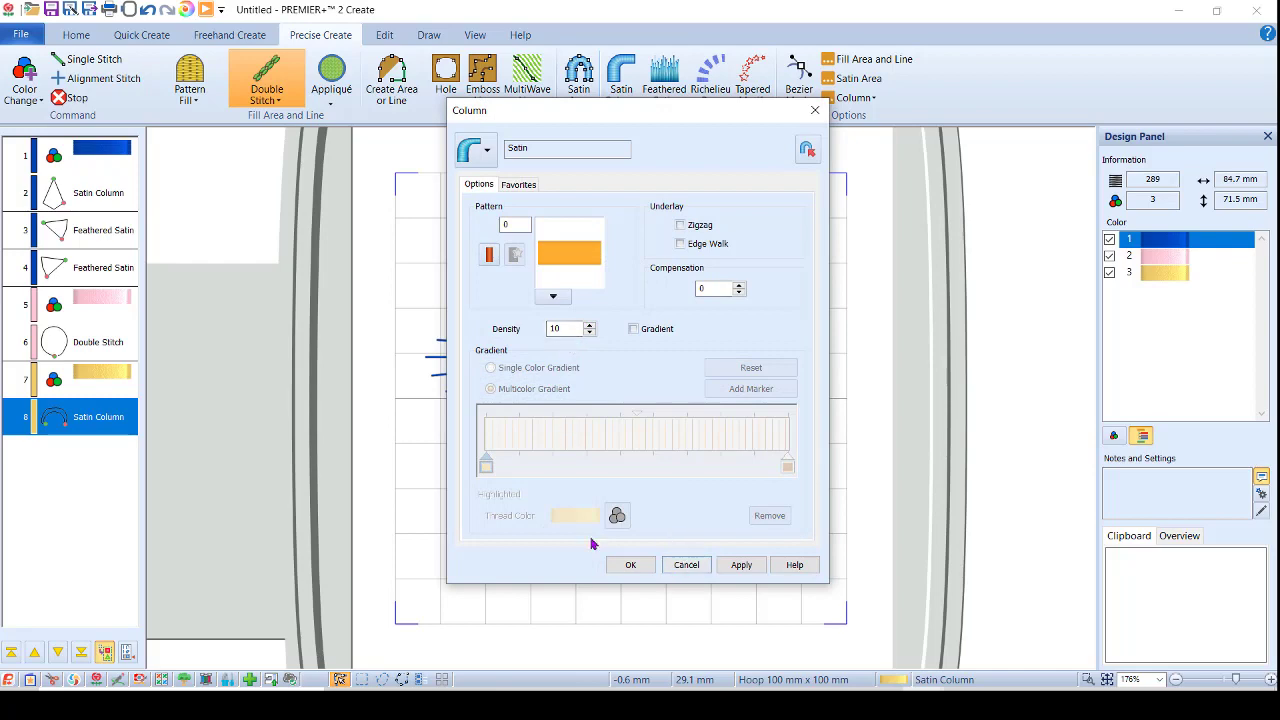
{"action": "left_click", "coordinate": [630, 565]}
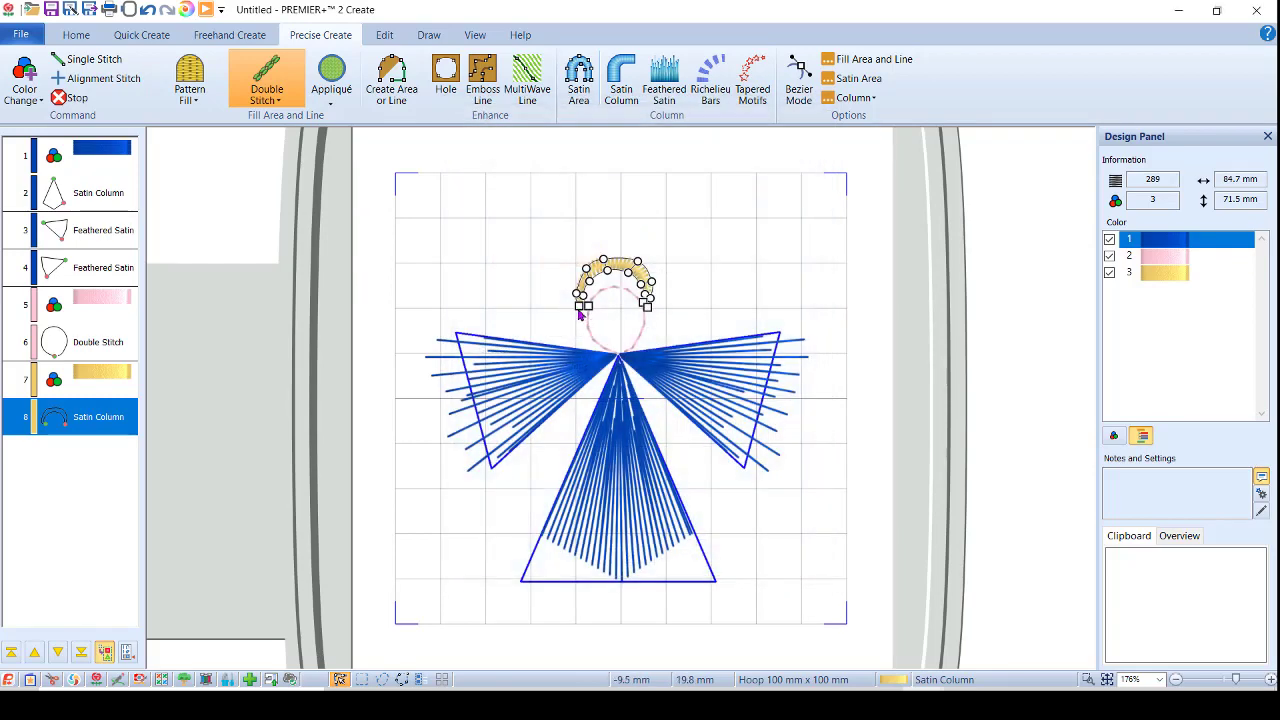
{"action": "left_click_drag", "start_coordinate": [579, 307], "coordinate": [581, 303]}
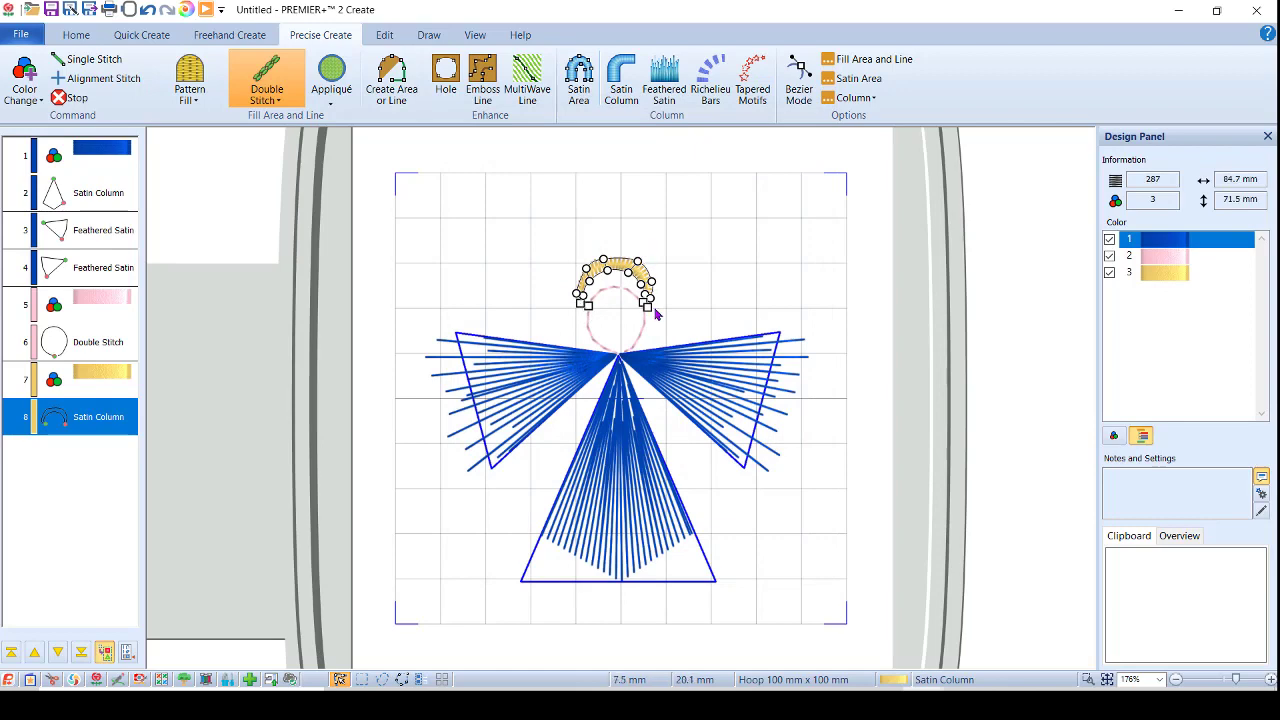
{"action": "left_click", "coordinate": [205, 10]}
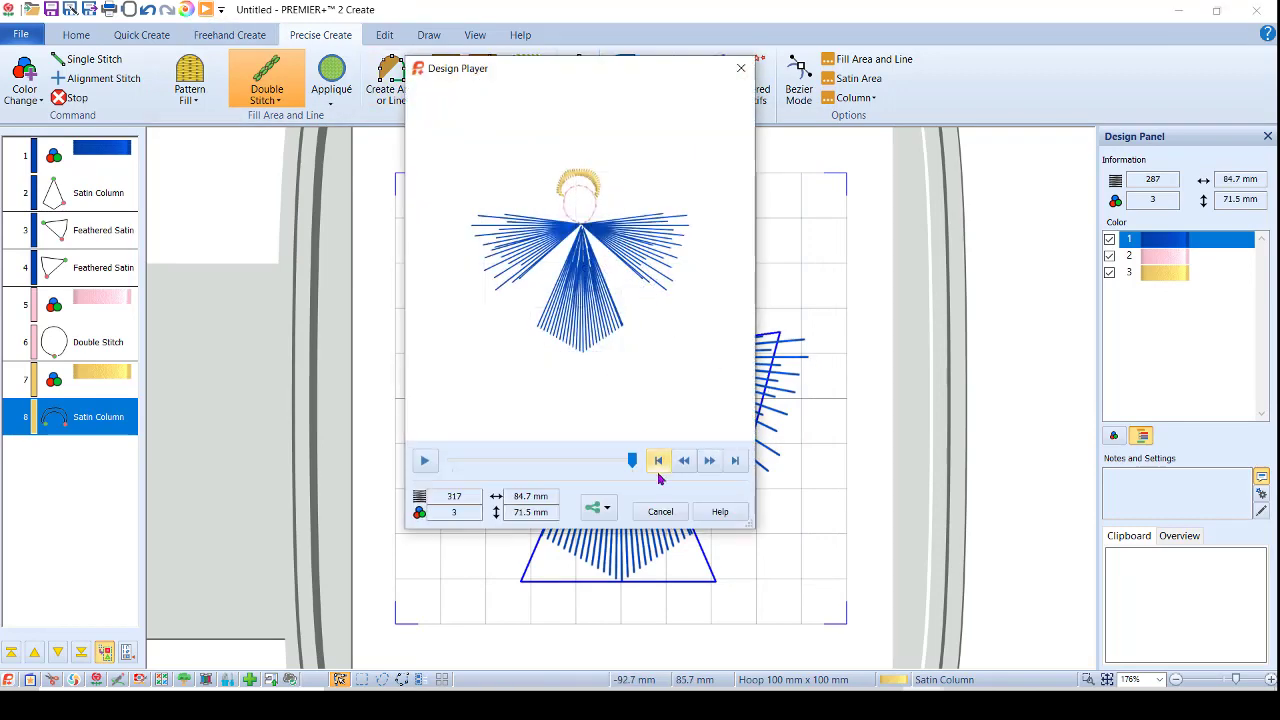
{"action": "left_click", "coordinate": [660, 511]}
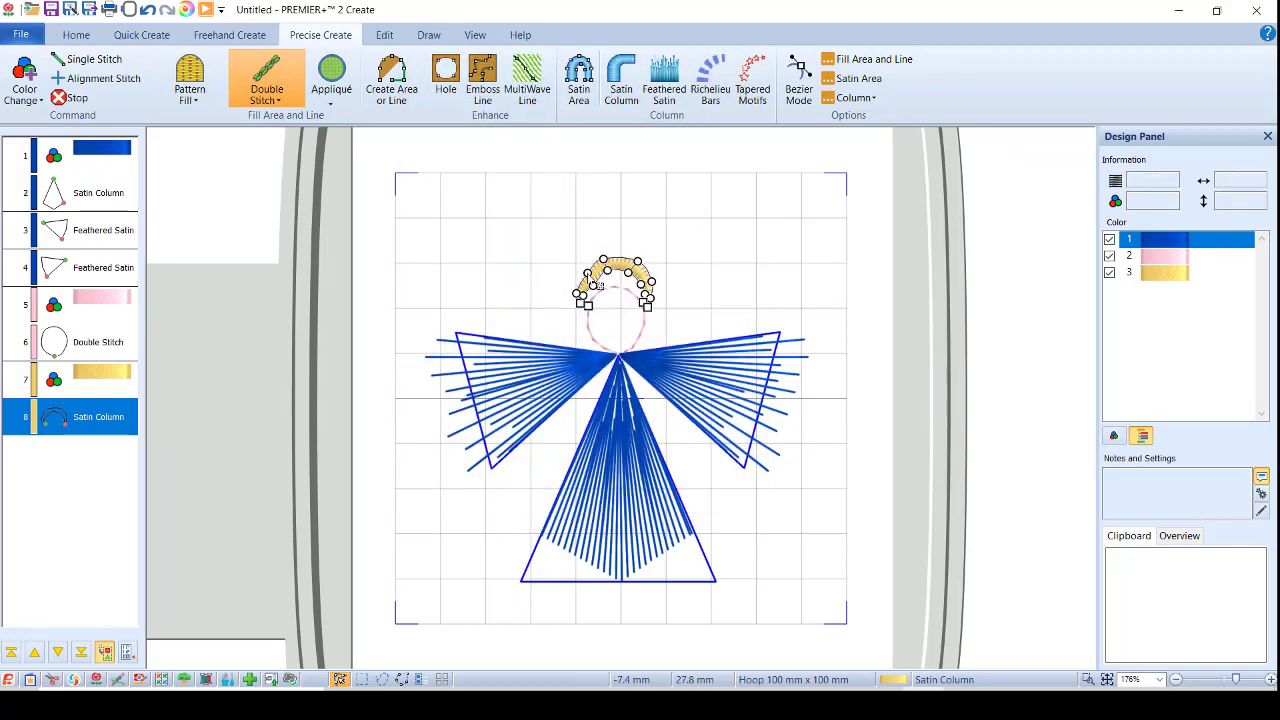
- Pull the hair column's points closer around the head to make it slimmer, and preview the design again
{"action": "left_click_drag", "start_coordinate": [607, 271], "coordinate": [585, 301]}
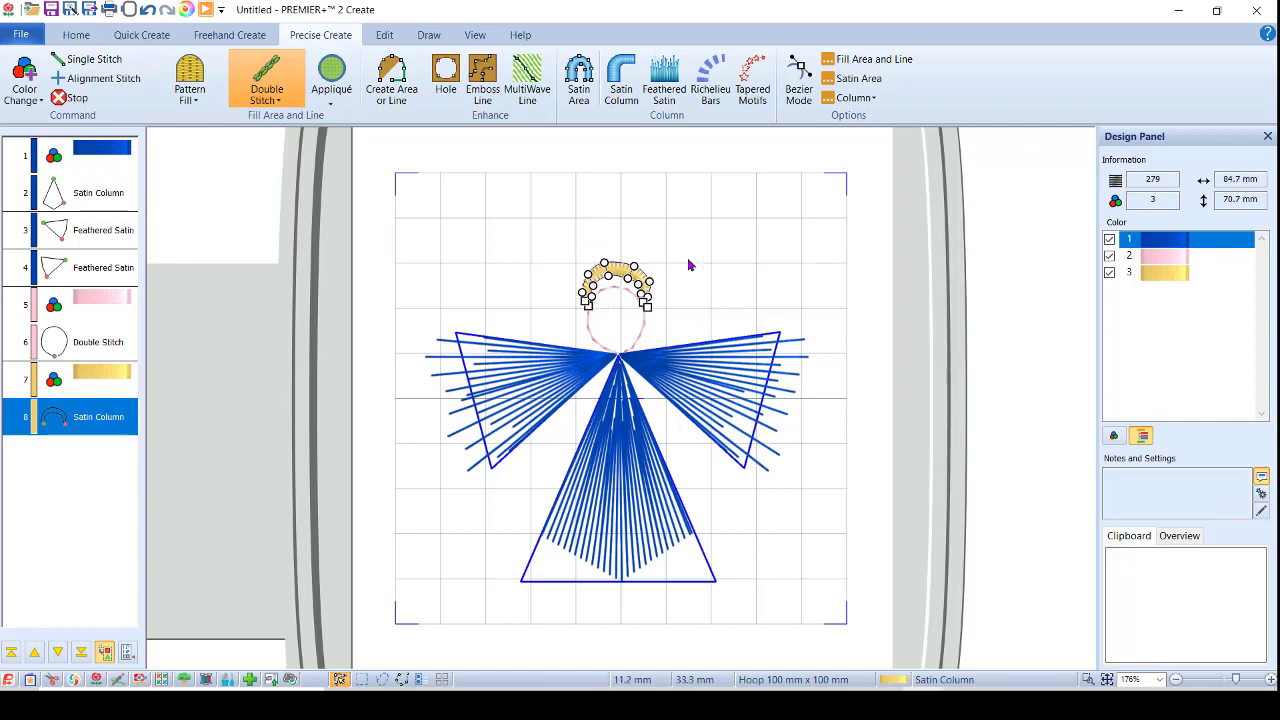
{"action": "left_click_drag", "start_coordinate": [649, 282], "coordinate": [646, 281]}
{"action": "left_click", "coordinate": [206, 10]}
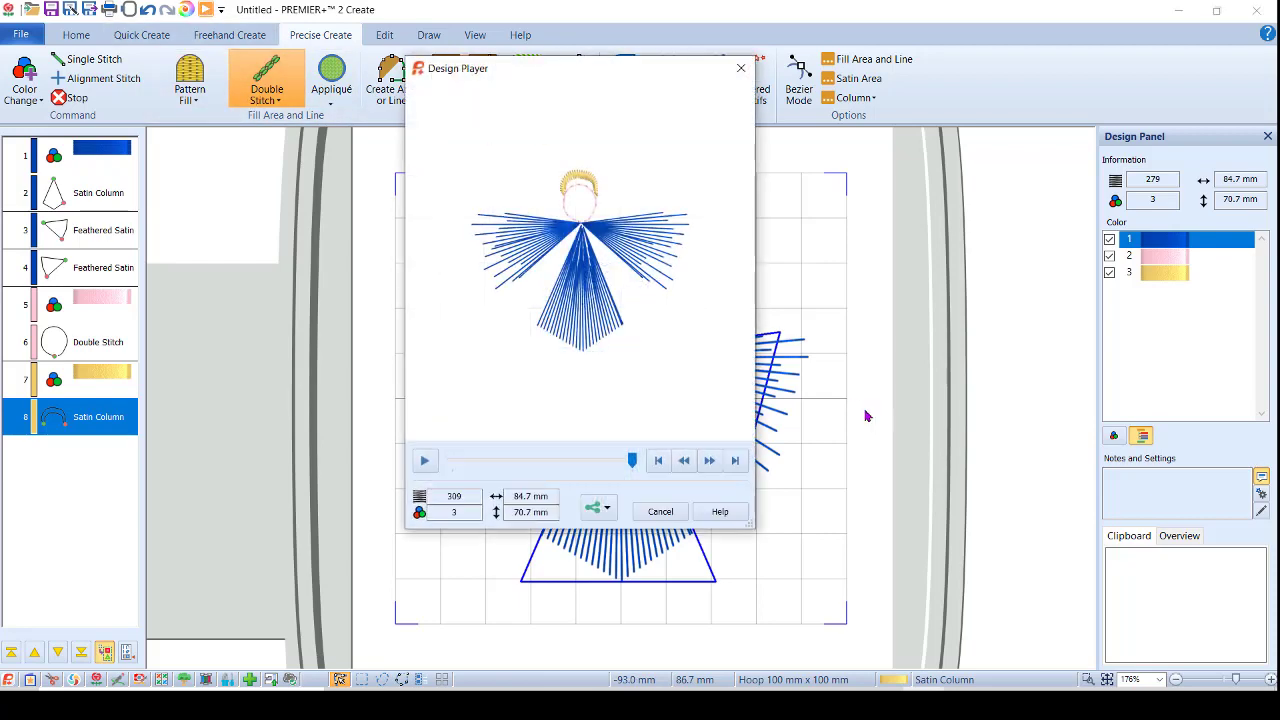
{"action": "left_click", "coordinate": [661, 512]}
- Shorten the right Feathered Satin wing by moving its three outer points inward, toward the point where the wings meet
{"action": "left_click", "coordinate": [759, 379]}
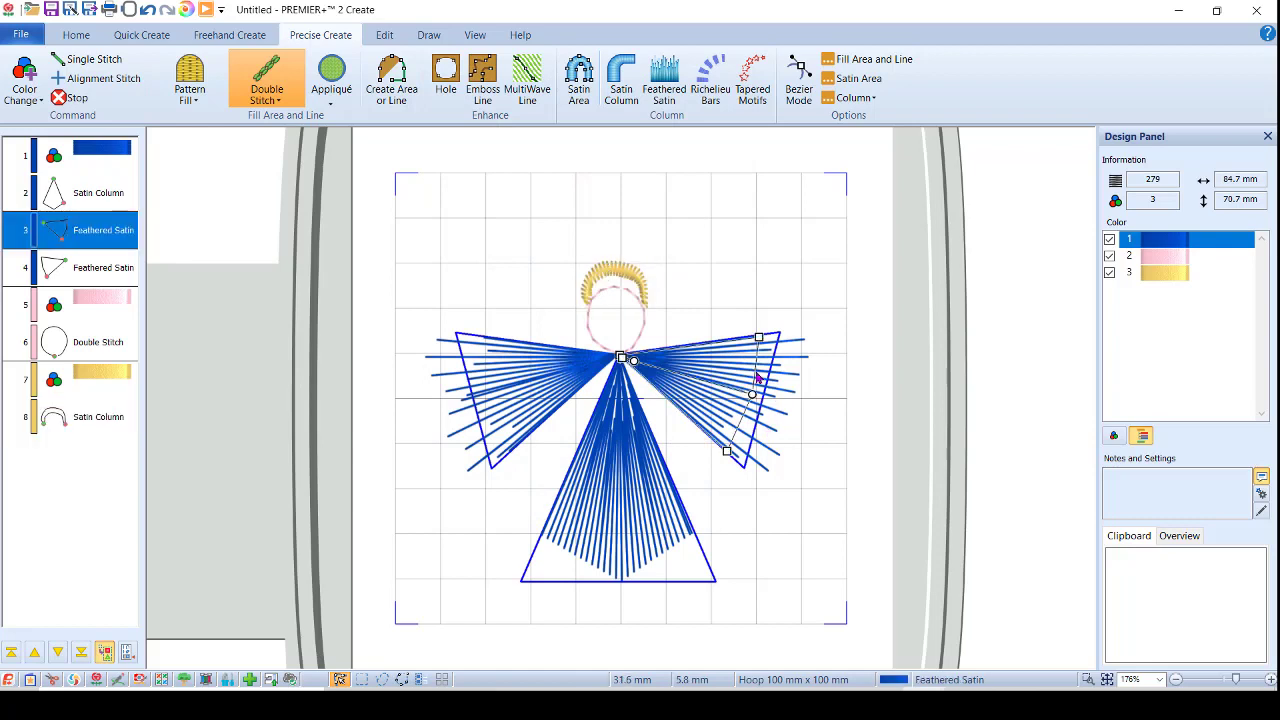
{"action": "left_click_drag", "start_coordinate": [759, 338], "coordinate": [720, 343]}
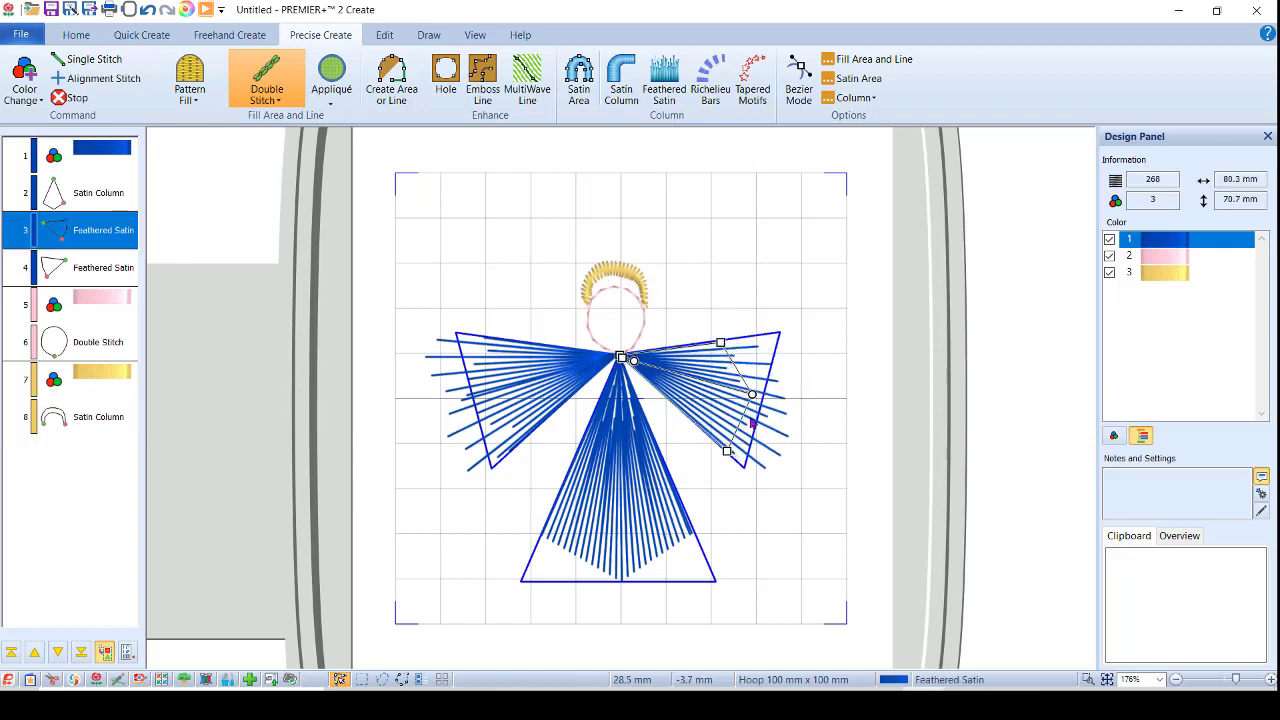
{"action": "left_click_drag", "start_coordinate": [753, 395], "coordinate": [737, 387]}
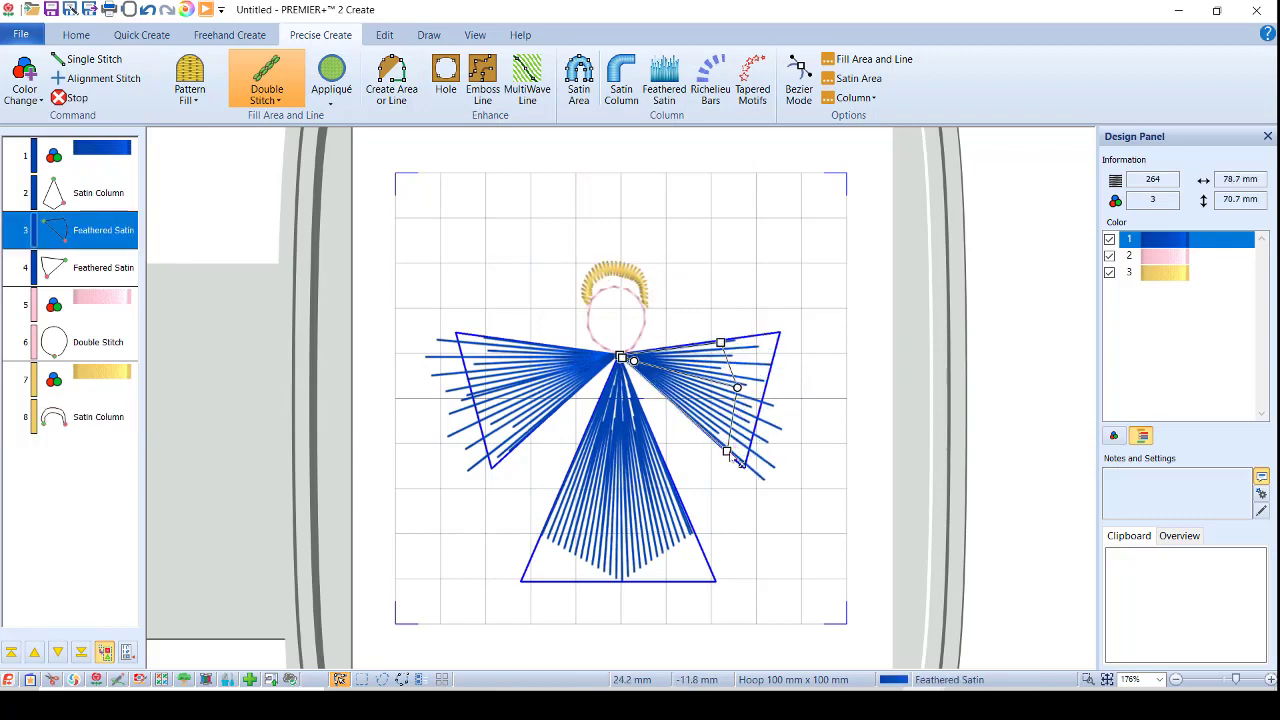
{"action": "left_click_drag", "start_coordinate": [733, 457], "coordinate": [708, 432]}
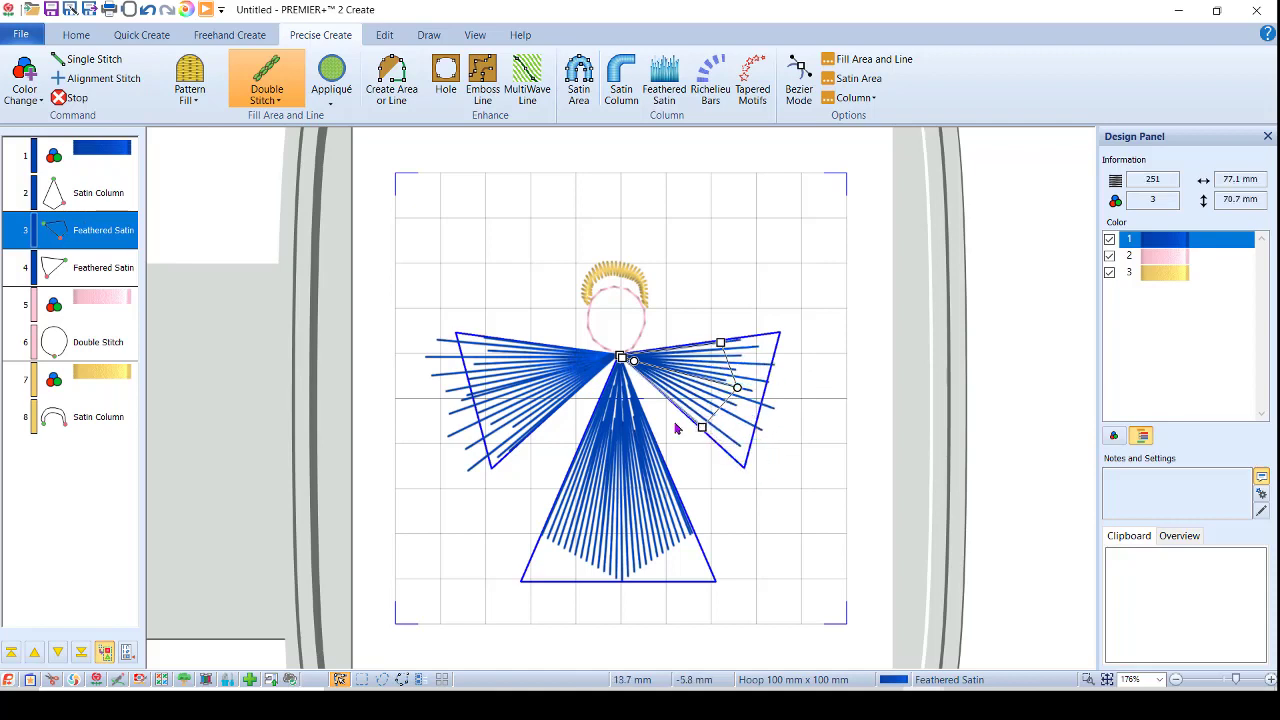
- Shorten the left Feathered Satin wing by moving its upper and lower outer points inward, and preview the design
{"action": "left_click", "coordinate": [518, 388]}
{"action": "left_click_drag", "start_coordinate": [478, 335], "coordinate": [527, 349]}
{"action": "left_click_drag", "start_coordinate": [510, 452], "coordinate": [529, 431]}
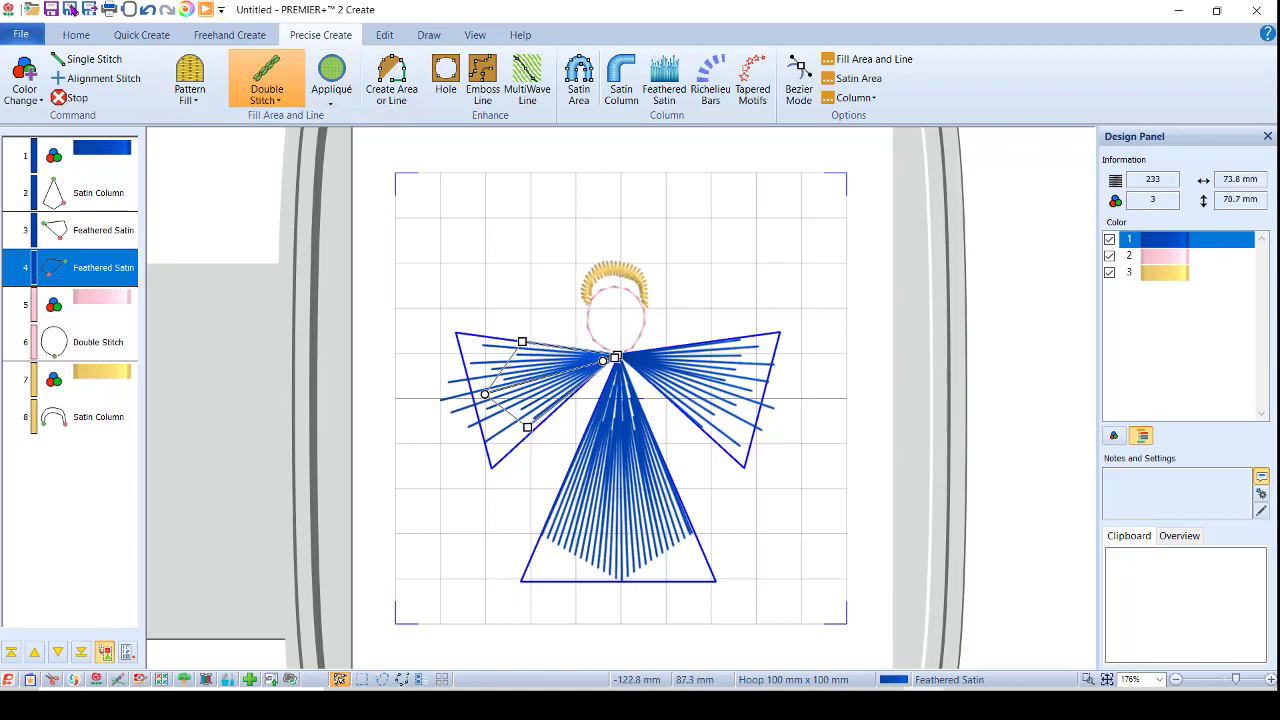
{"action": "left_click", "coordinate": [205, 10]}
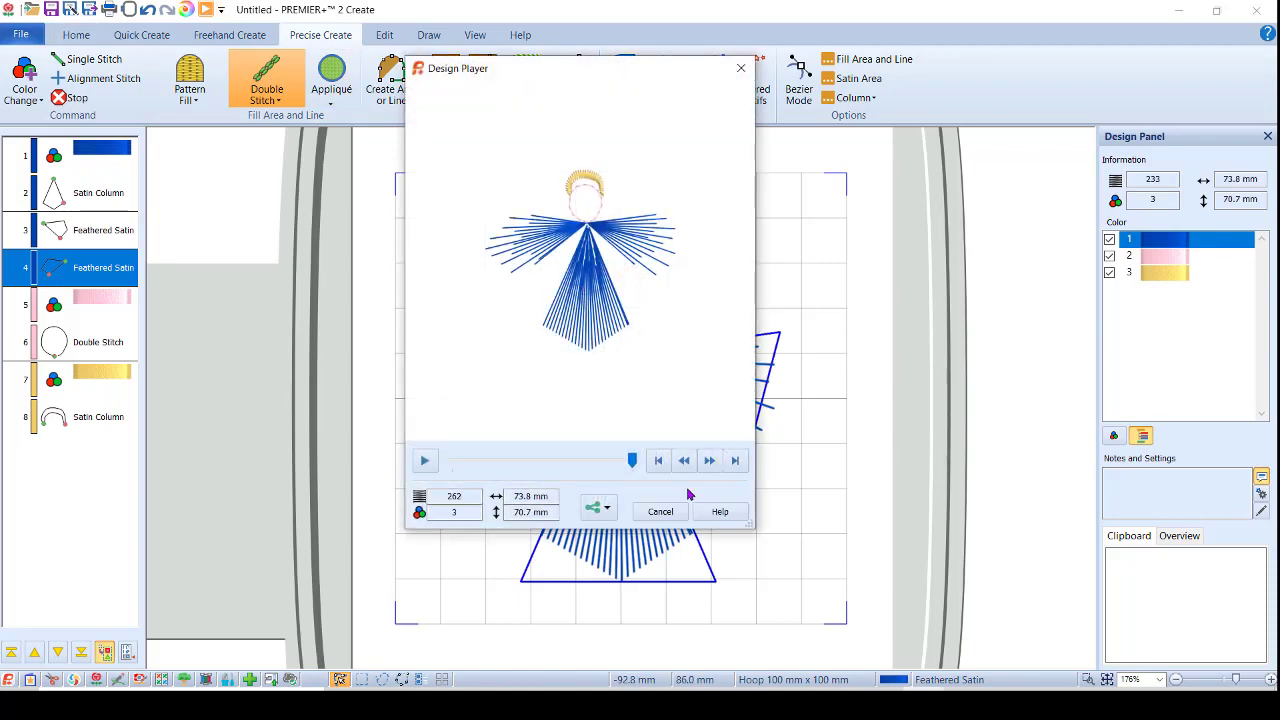
{"action": "left_click", "coordinate": [660, 511]}
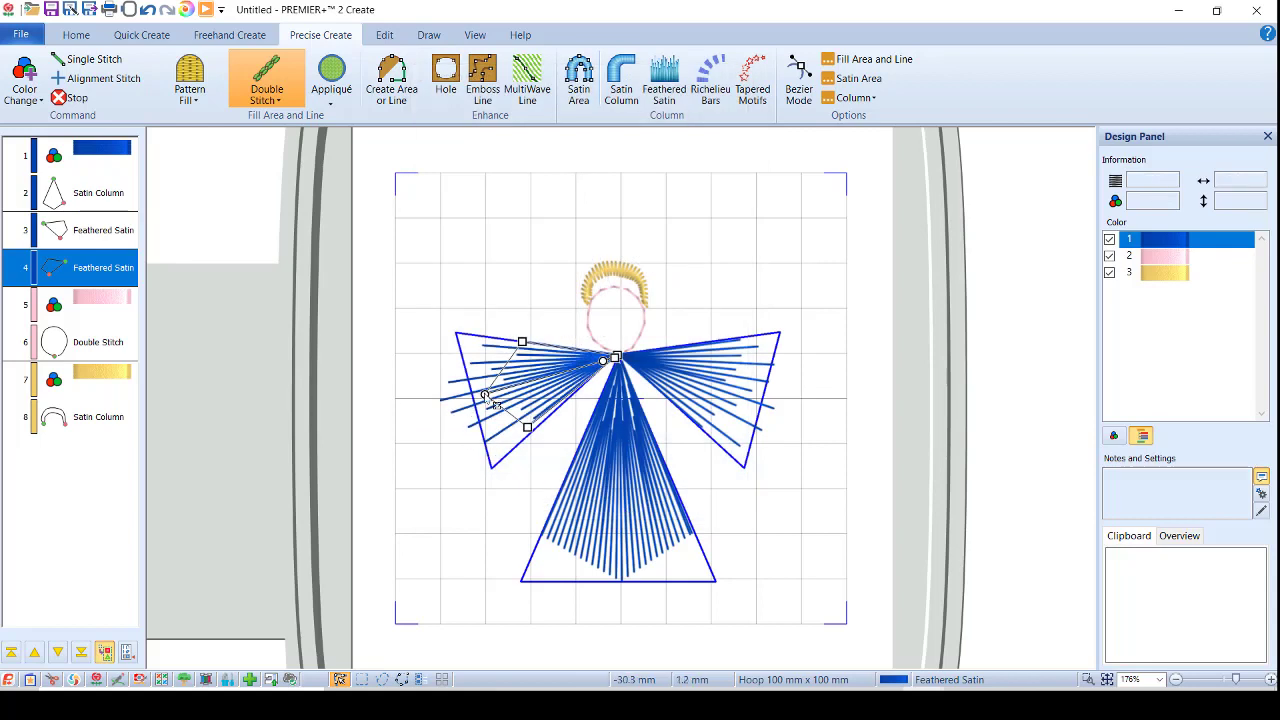
- Move the left wing's middle and lower outer points further inward, and check its shape in the Design Player
{"action": "left_click_drag", "start_coordinate": [487, 399], "coordinate": [510, 386]}
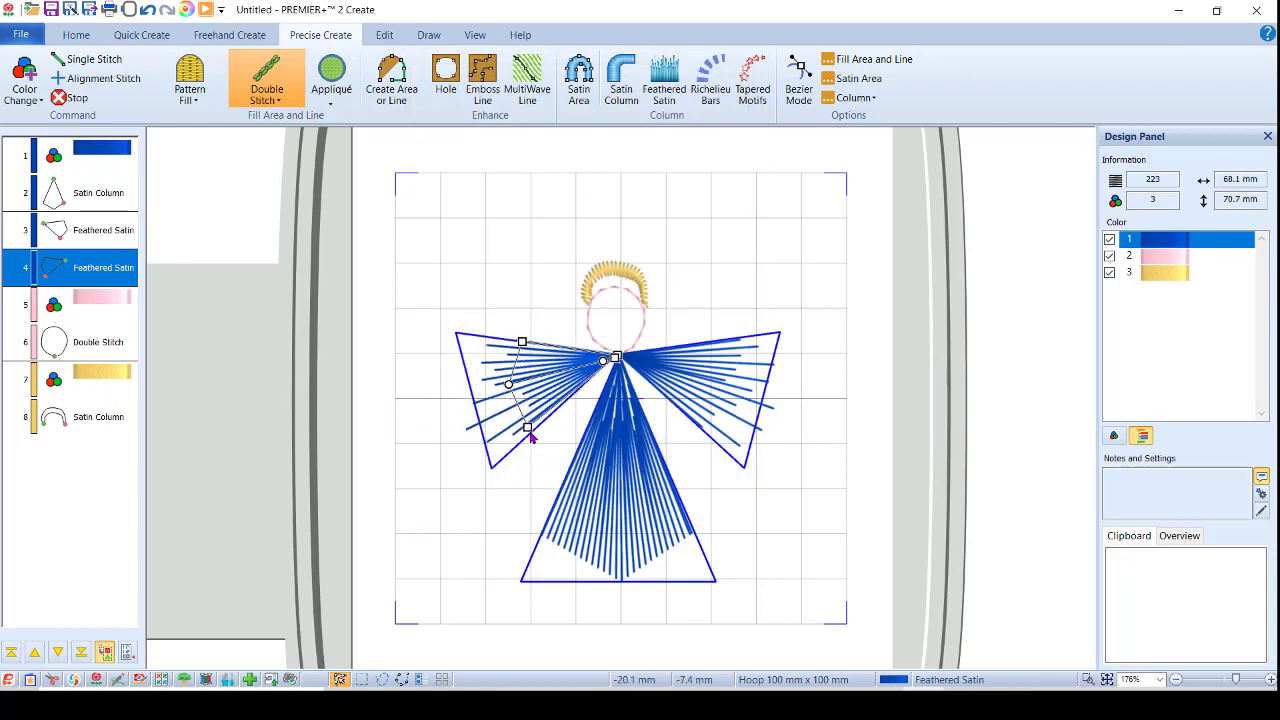
{"action": "left_click_drag", "start_coordinate": [527, 427], "coordinate": [542, 419]}
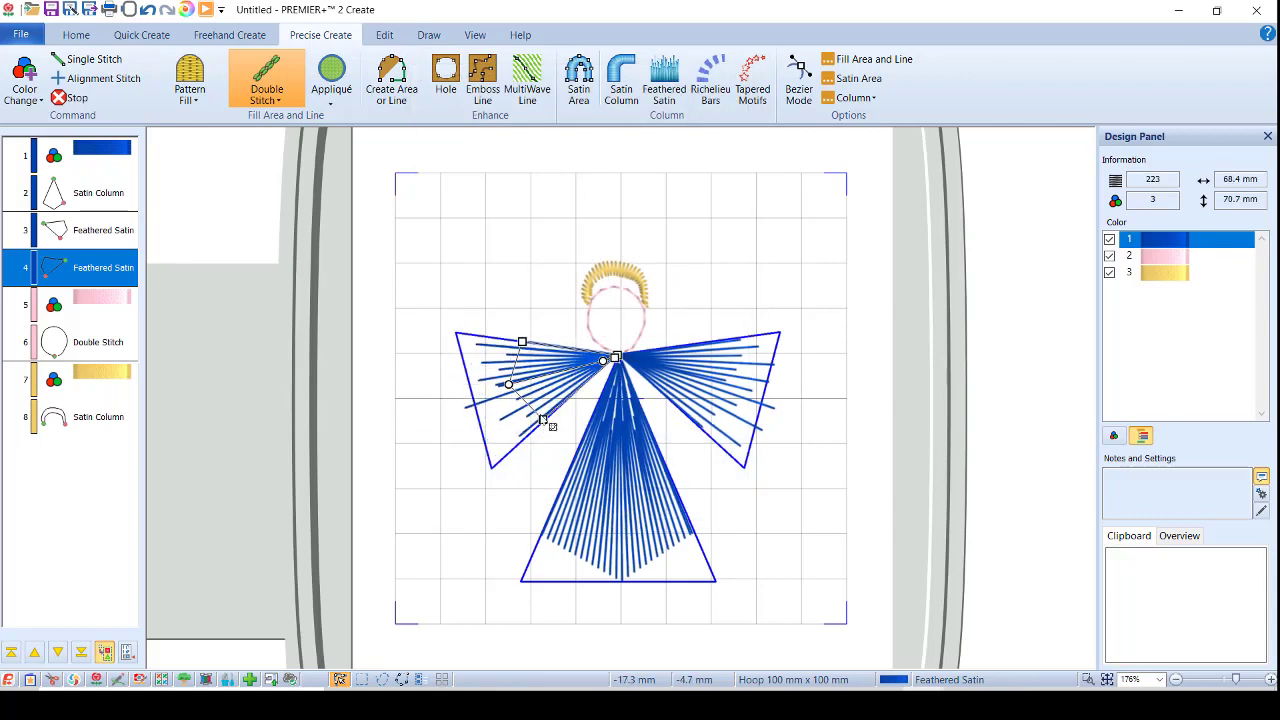
{"action": "left_click", "coordinate": [206, 9]}
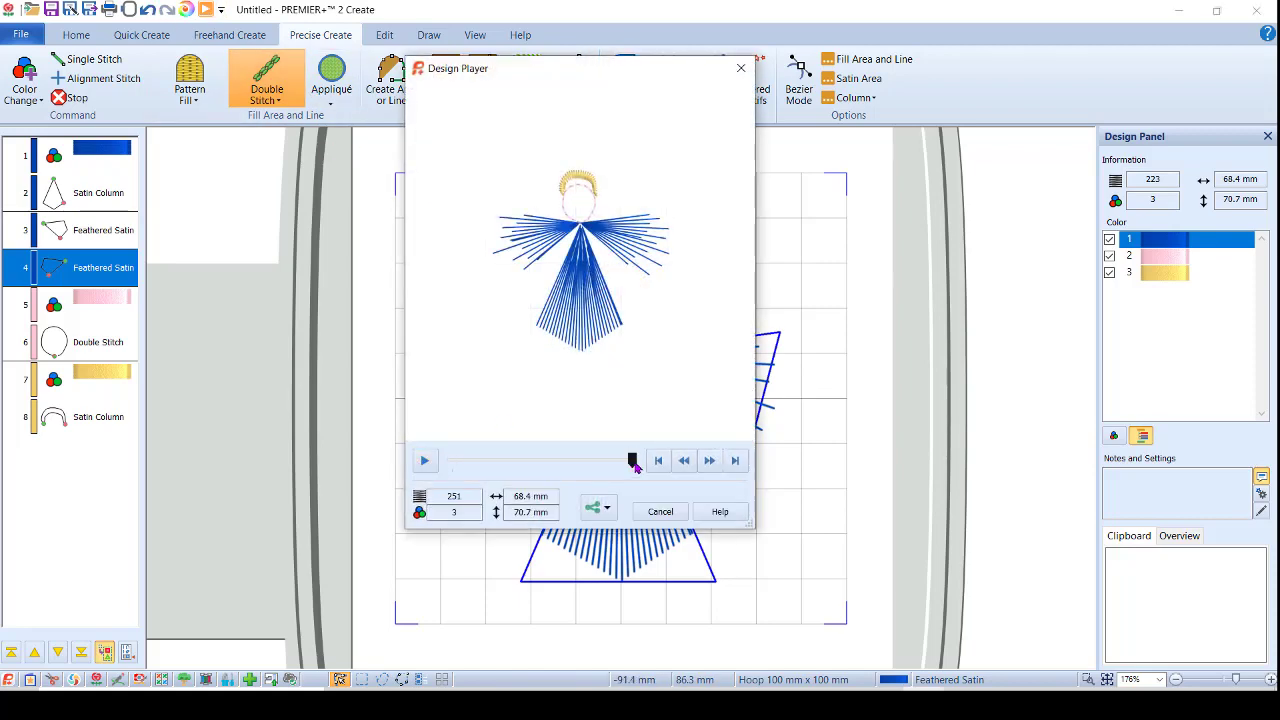
{"action": "mouse_move", "coordinate": [629, 459]}
{"action": "left_mouse_down"}
{"action": "mouse_move", "coordinate": [450, 459]}
{"action": "mouse_move", "coordinate": [633, 460]}
{"action": "left_mouse_up"}
{"action": "left_click", "coordinate": [660, 511]}
- Shift the left wing's inner point slightly and lower the body Satin Column's top points below where the wings meet
{"action": "left_click_drag", "start_coordinate": [616, 359], "coordinate": [620, 360]}
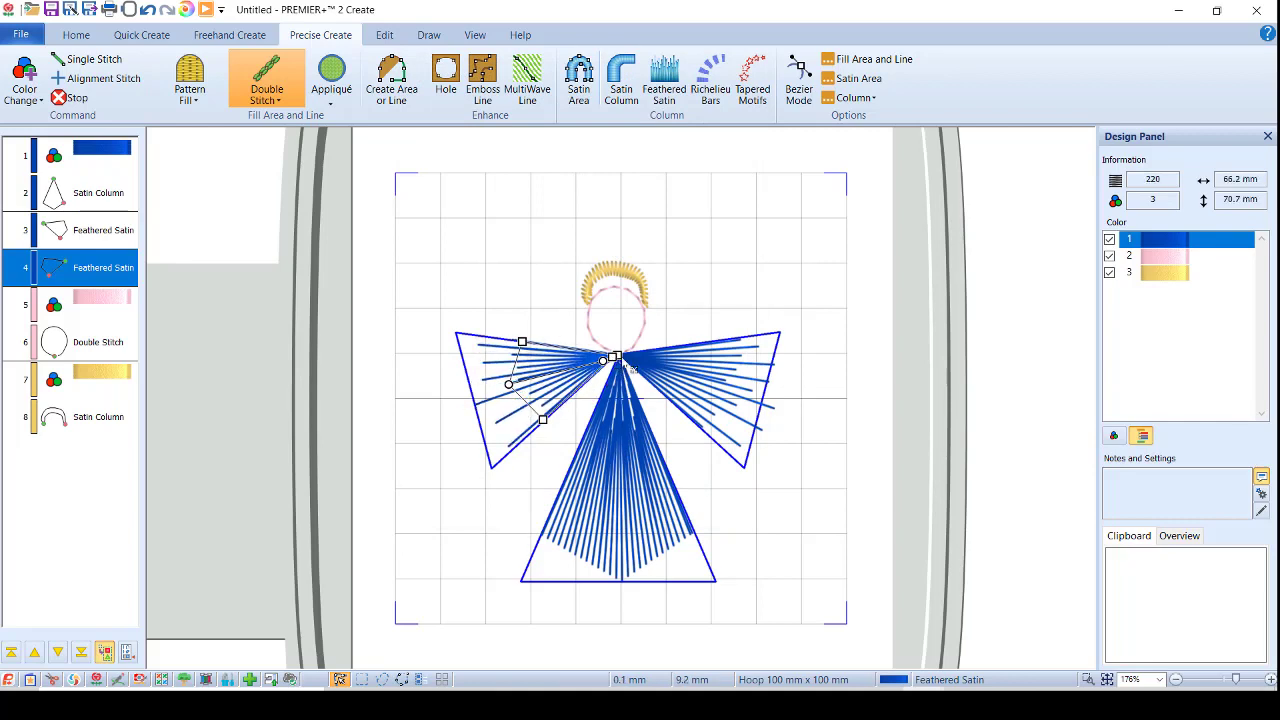
{"action": "left_click", "coordinate": [624, 364]}
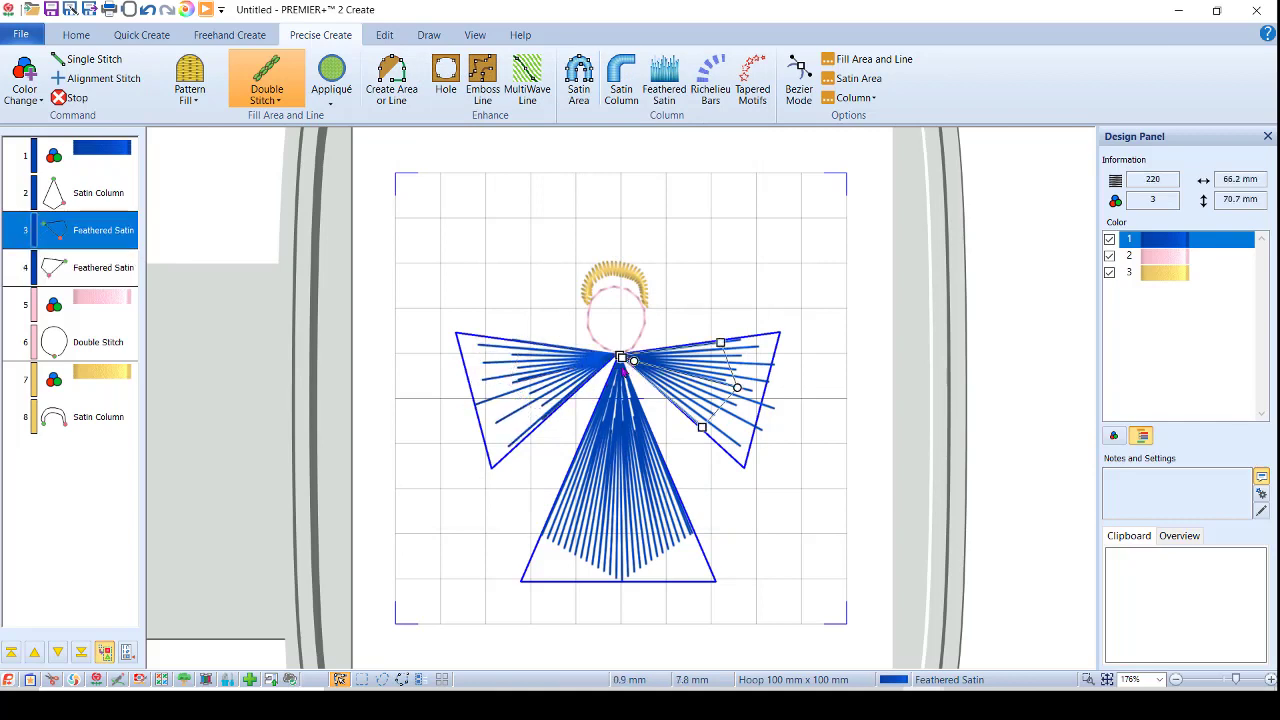
{"action": "left_click", "coordinate": [628, 371]}
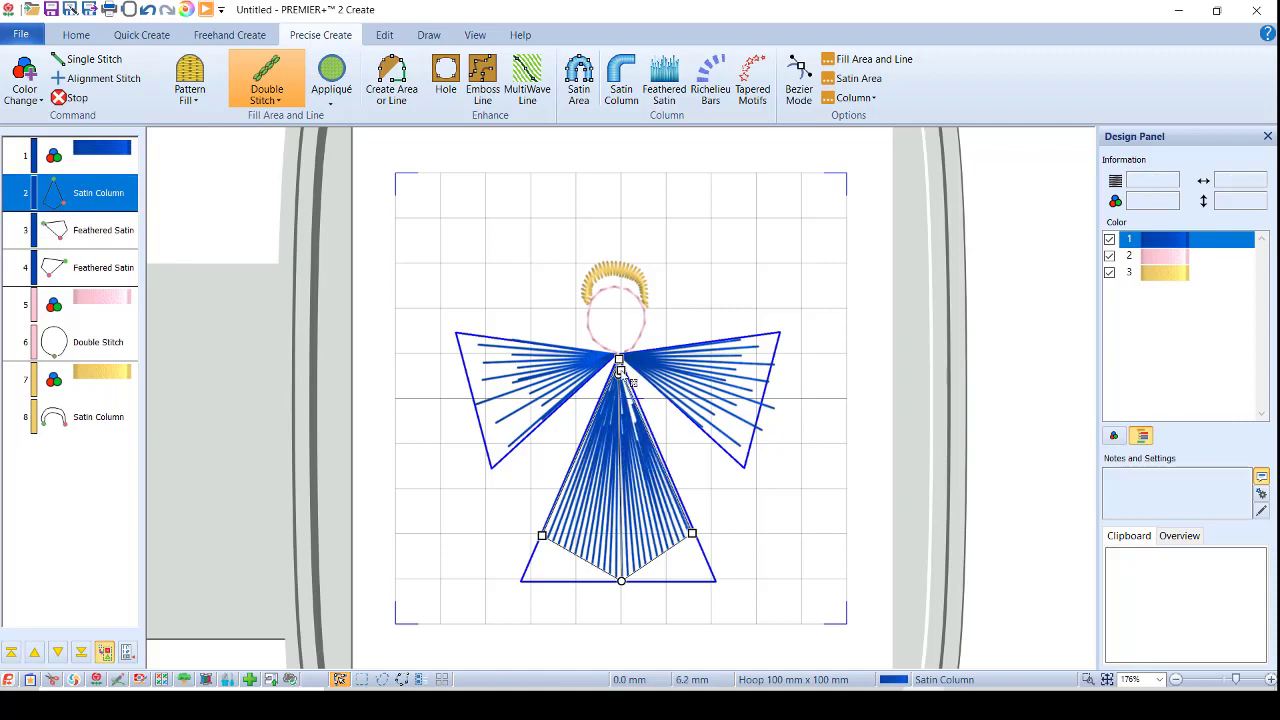
{"action": "left_click_drag", "start_coordinate": [628, 371], "coordinate": [623, 366]}
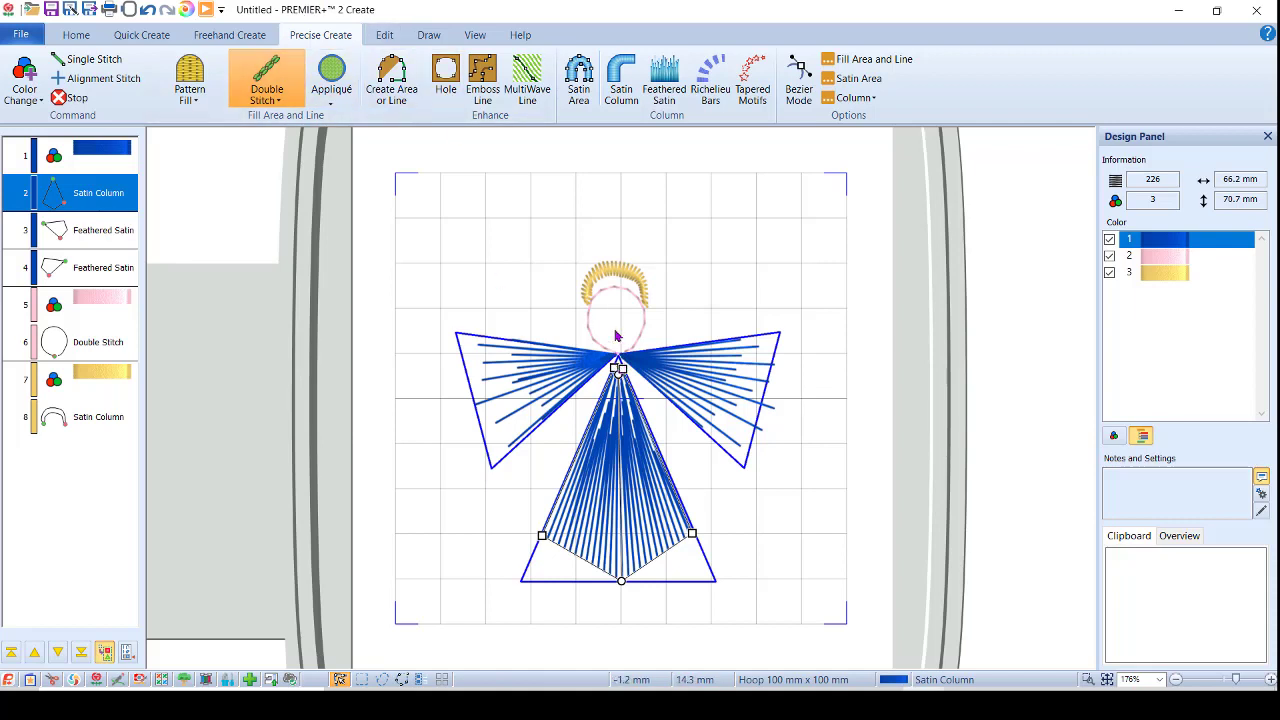
- Review the EDO save dialog and the Husqvarna Viking / Pfaff (.vp3) export dialog, without saving or exporting the design
{"action": "left_click", "coordinate": [72, 12]}
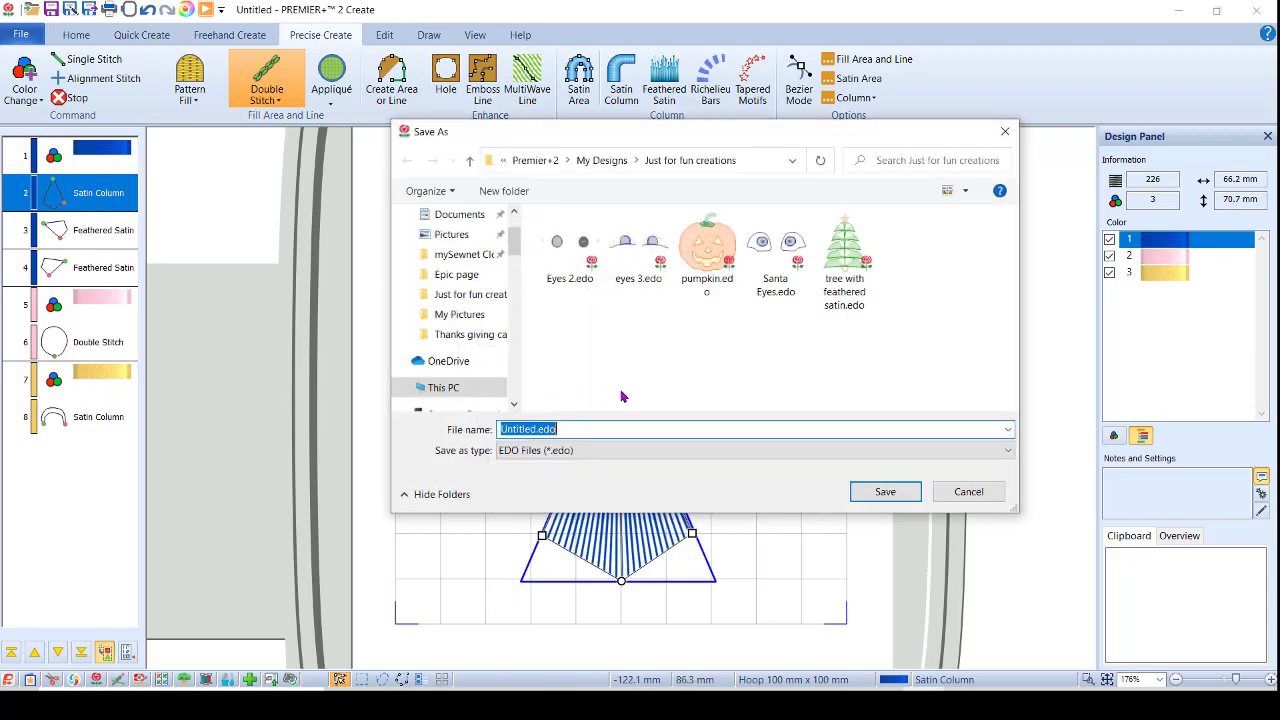
{"action": "left_click", "coordinate": [955, 496]}
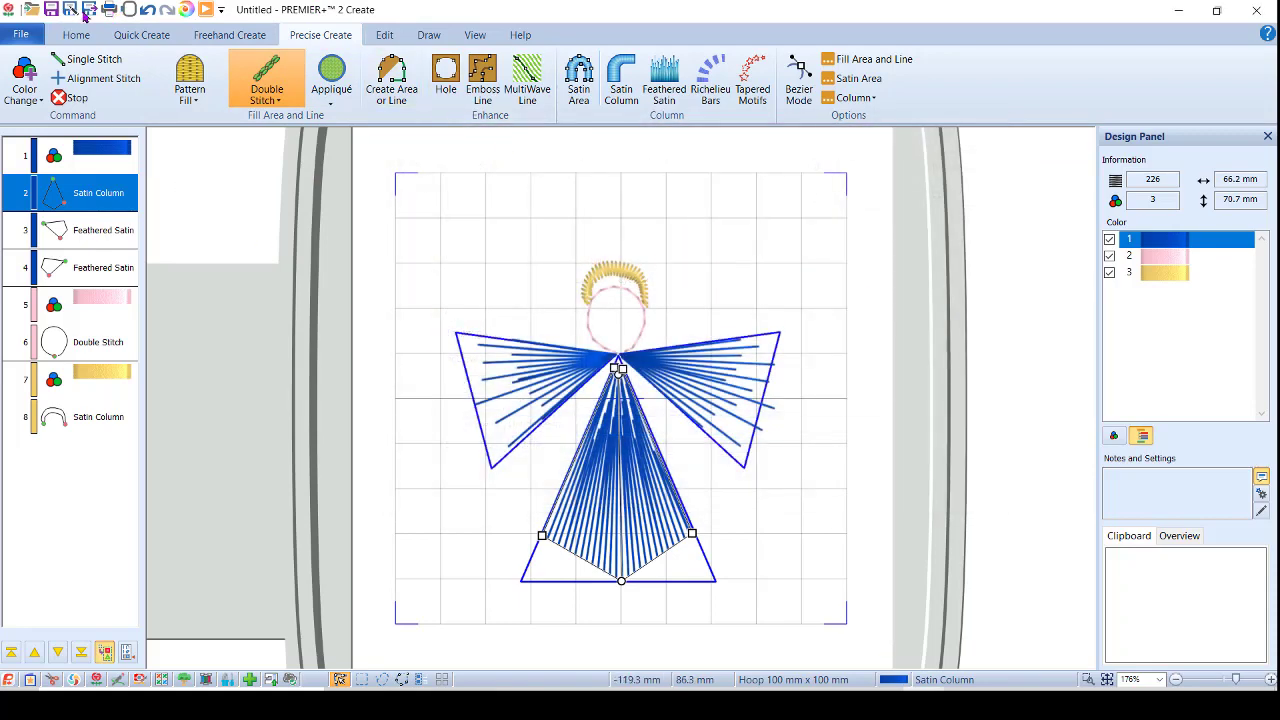
{"action": "left_click", "coordinate": [88, 12]}
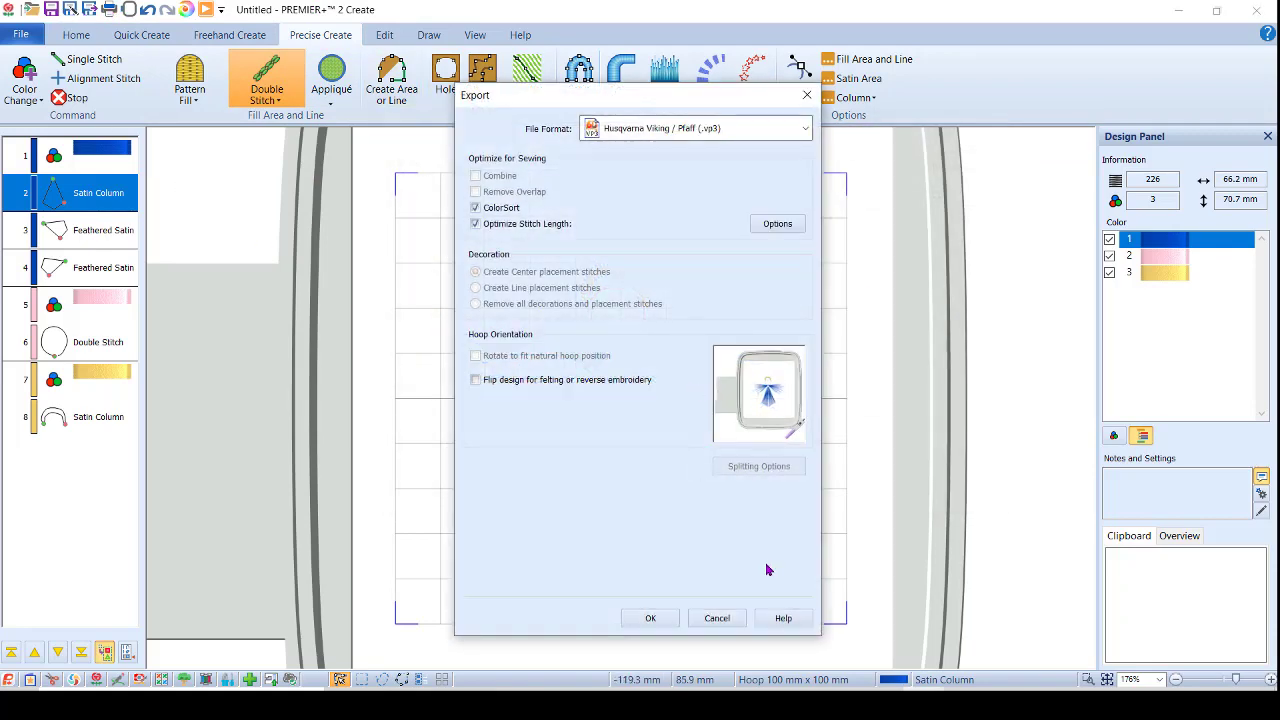
{"action": "left_click", "coordinate": [651, 617]}
{"action": "left_click", "coordinate": [963, 509]}
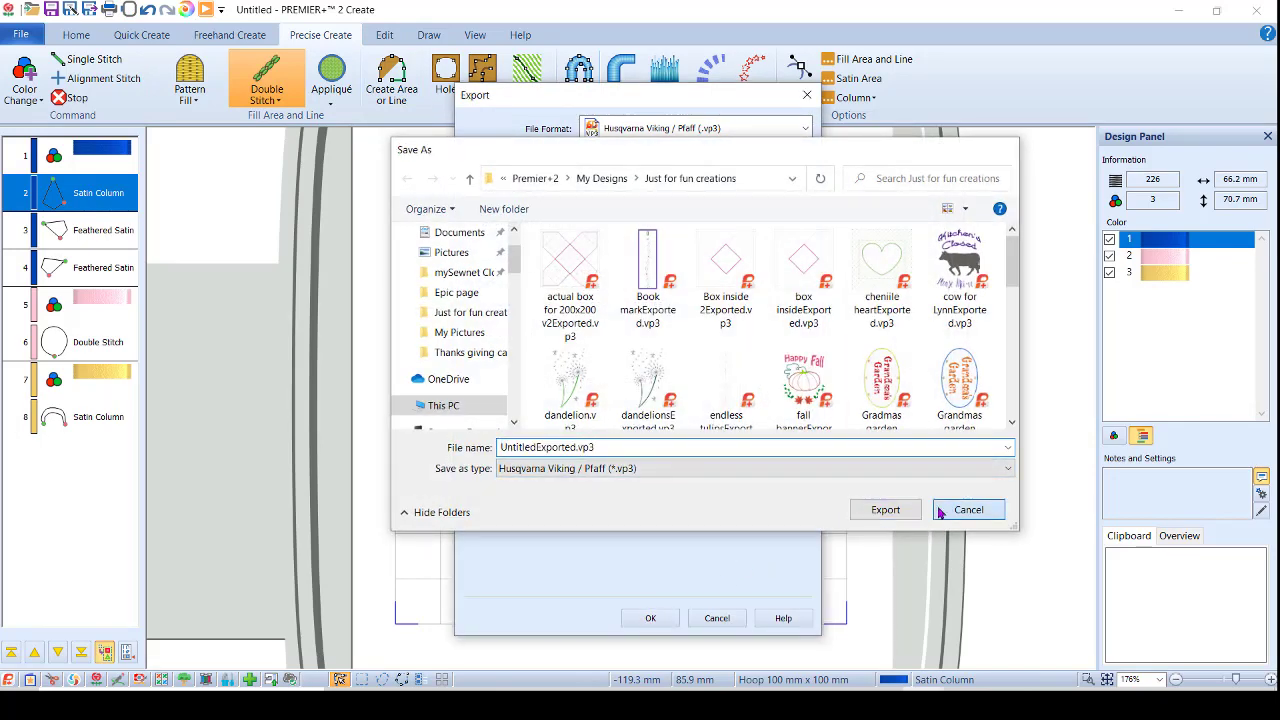